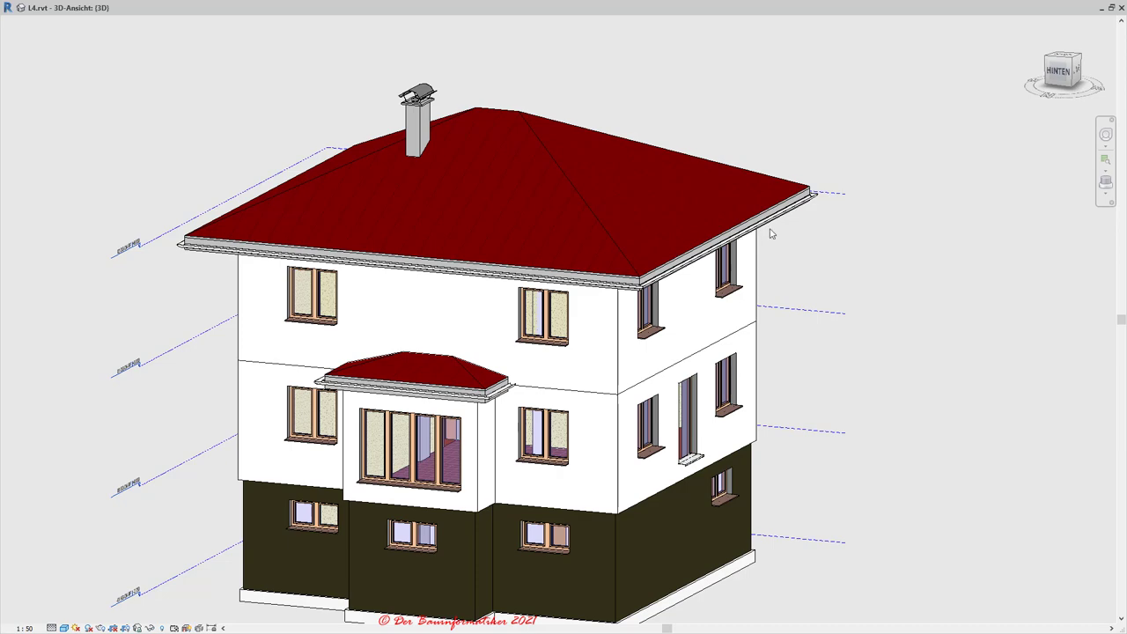
- Minimize the finished L4.rvt example house window to reveal the tiled L4_Vorlage views
left_click(1102, 8)
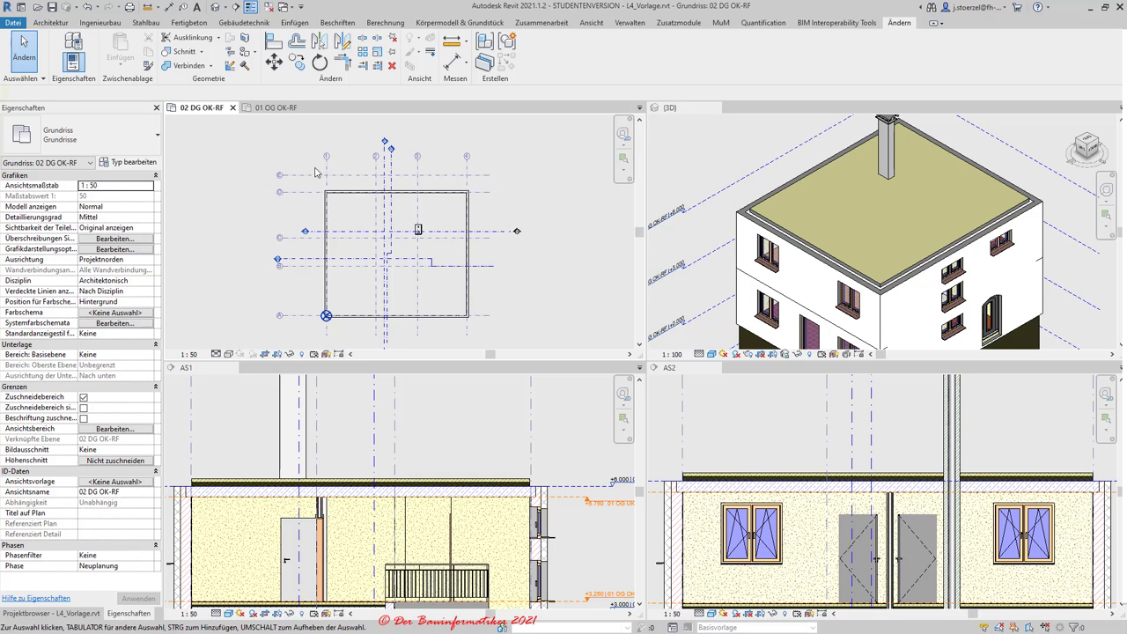
scroll(363, 208, "up", 1)
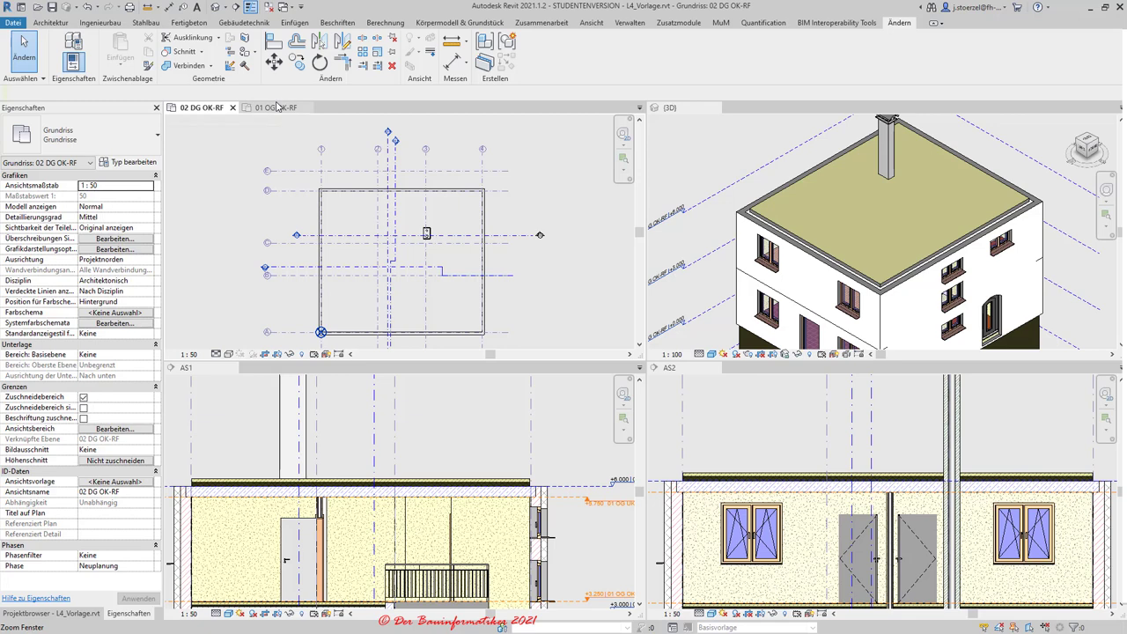
scroll(441, 289, "up", 2)
scroll(429, 274, "down", 2)
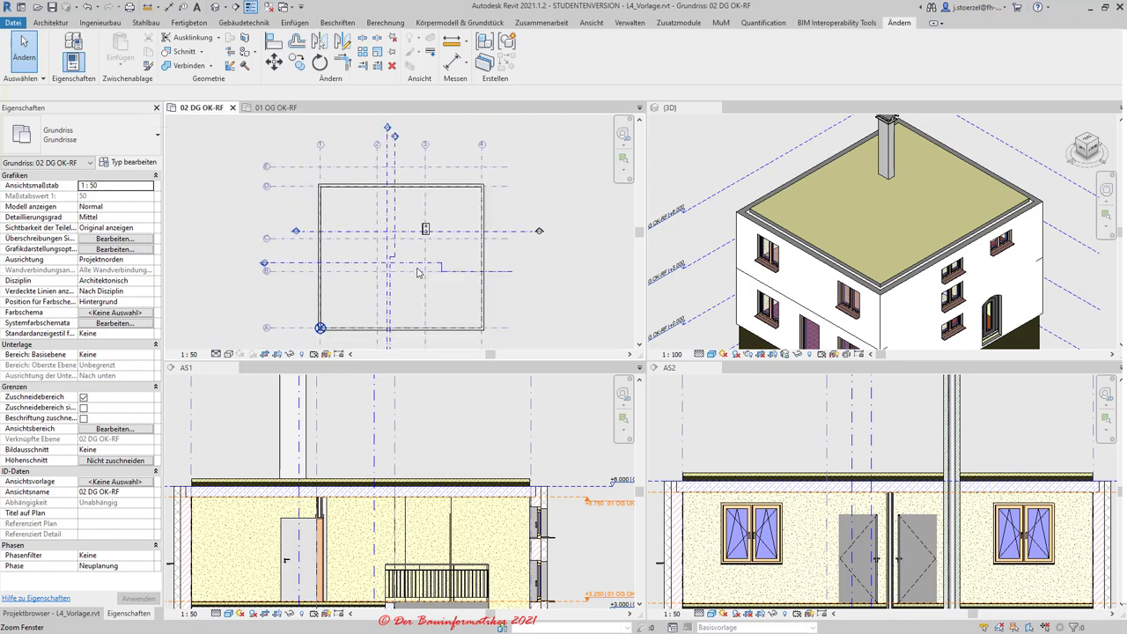
scroll(344, 261, "up", 1)
scroll(427, 251, "up", 1)
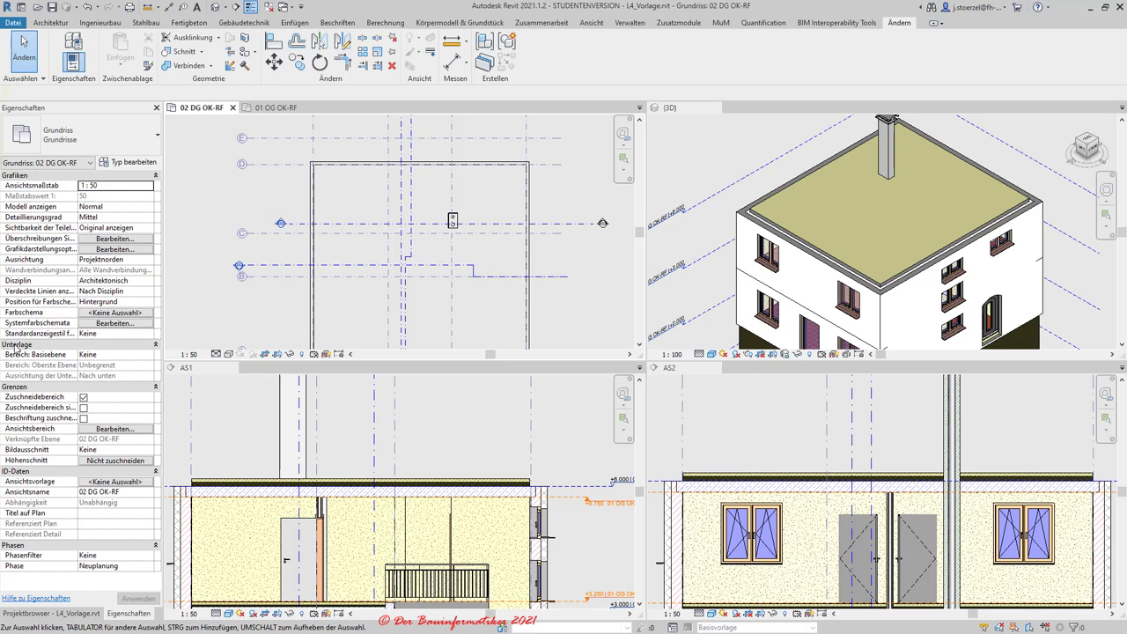
- Try 01 OG OK-RF as the underlay base level, reset it to Keine, then show 01 OG OK-RF
left_click(138, 355)
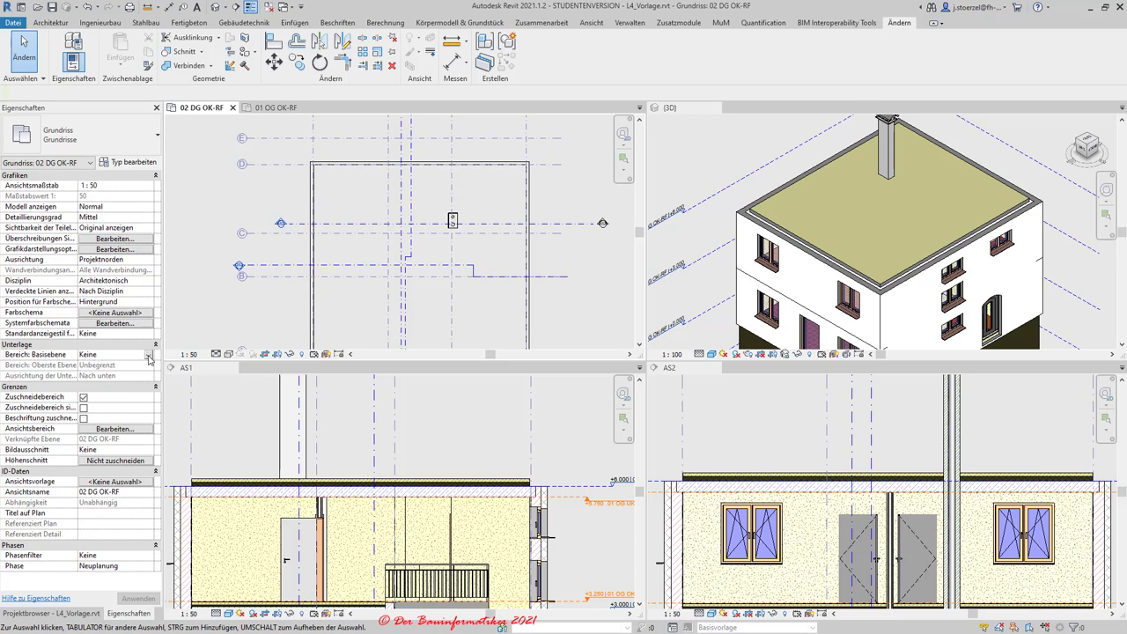
left_click(148, 355)
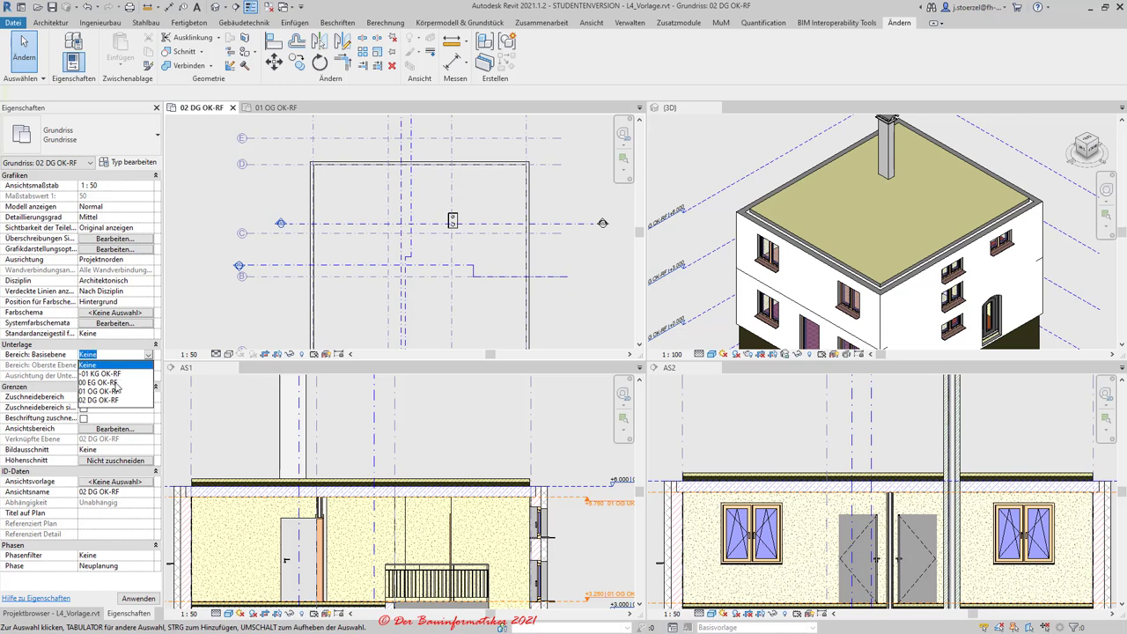
left_click(110, 391)
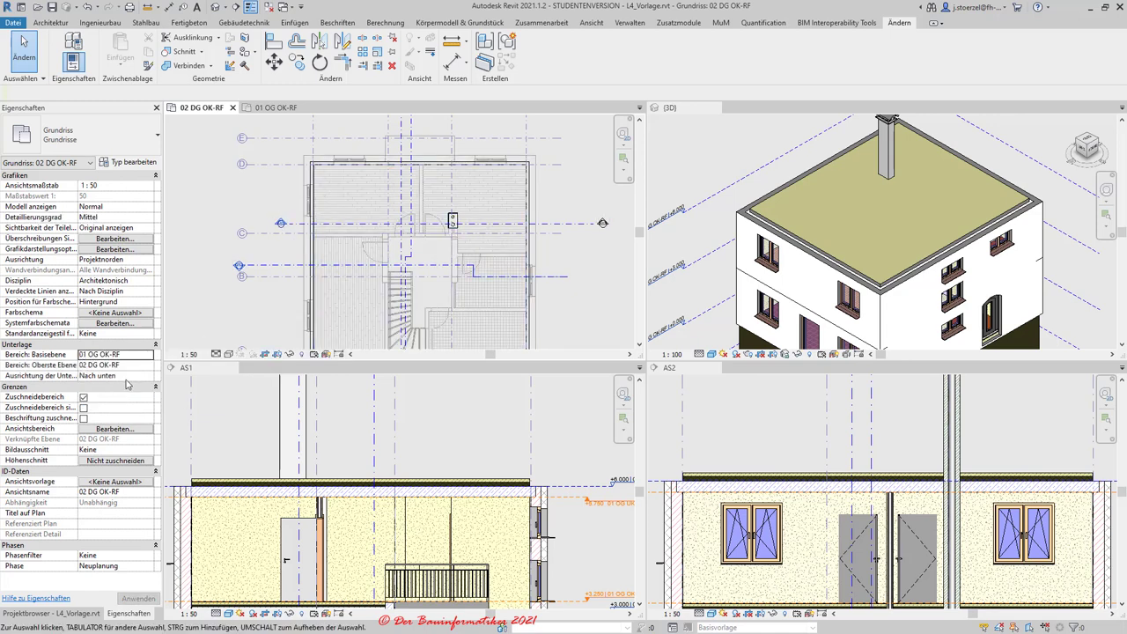
left_click(147, 355)
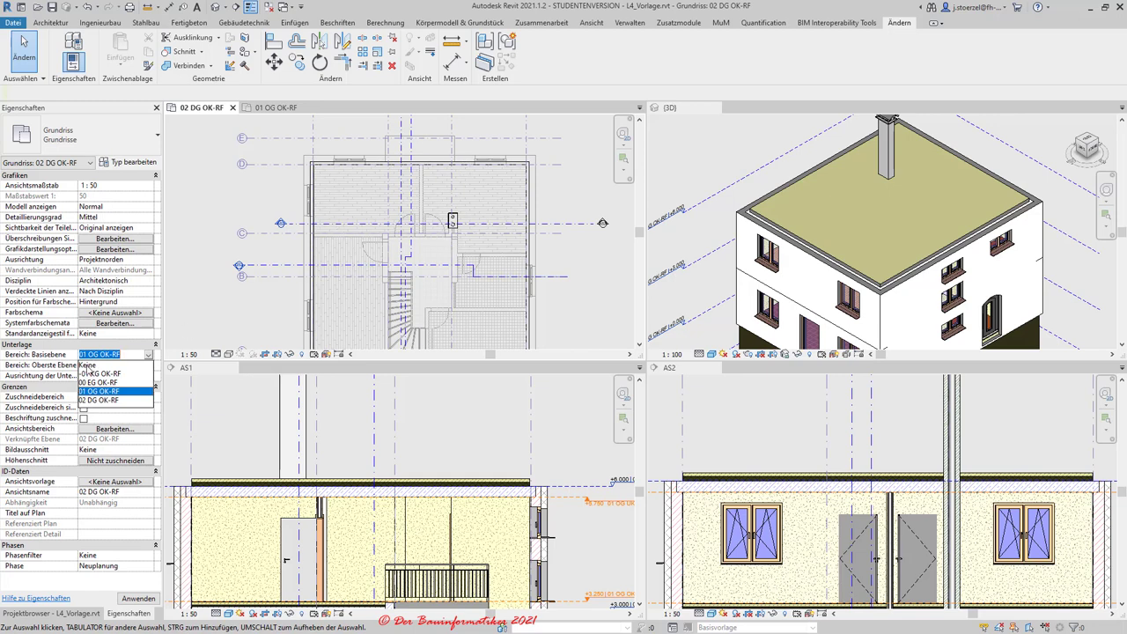
left_click(87, 364)
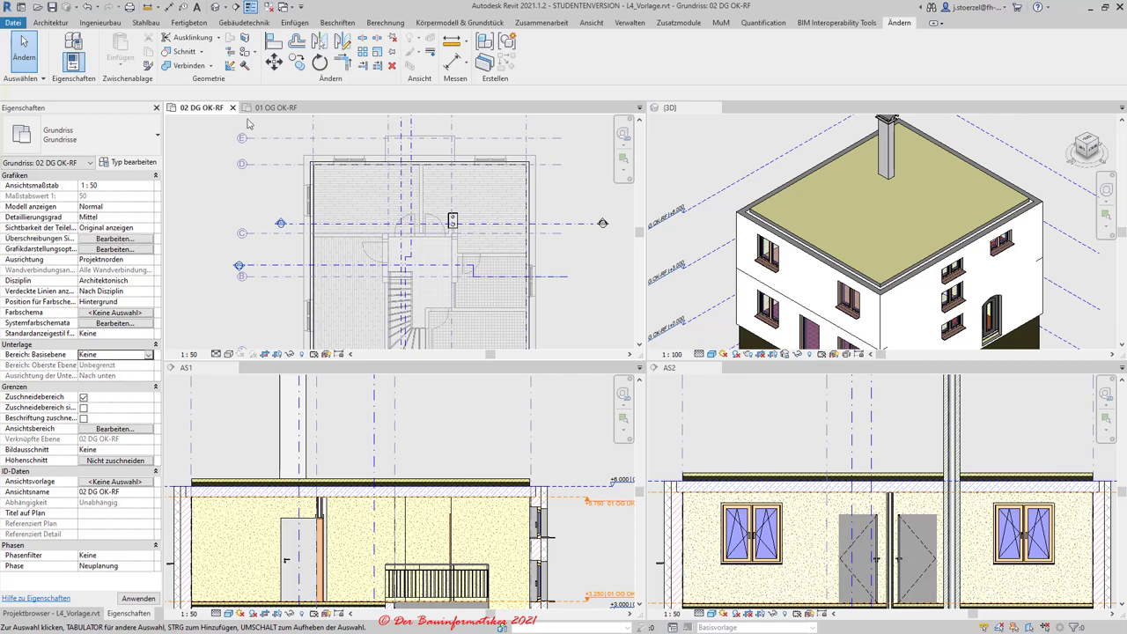
left_click(275, 109)
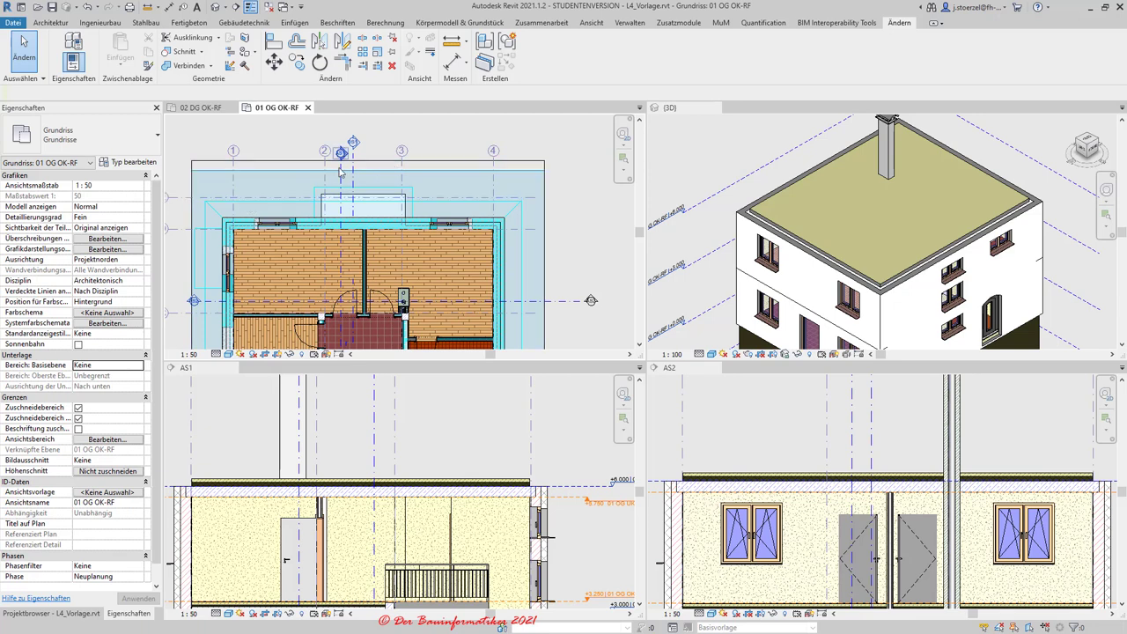
- Return to the 02 DG OK-RF roof plan and zoom in with ZR
left_click(198, 107)
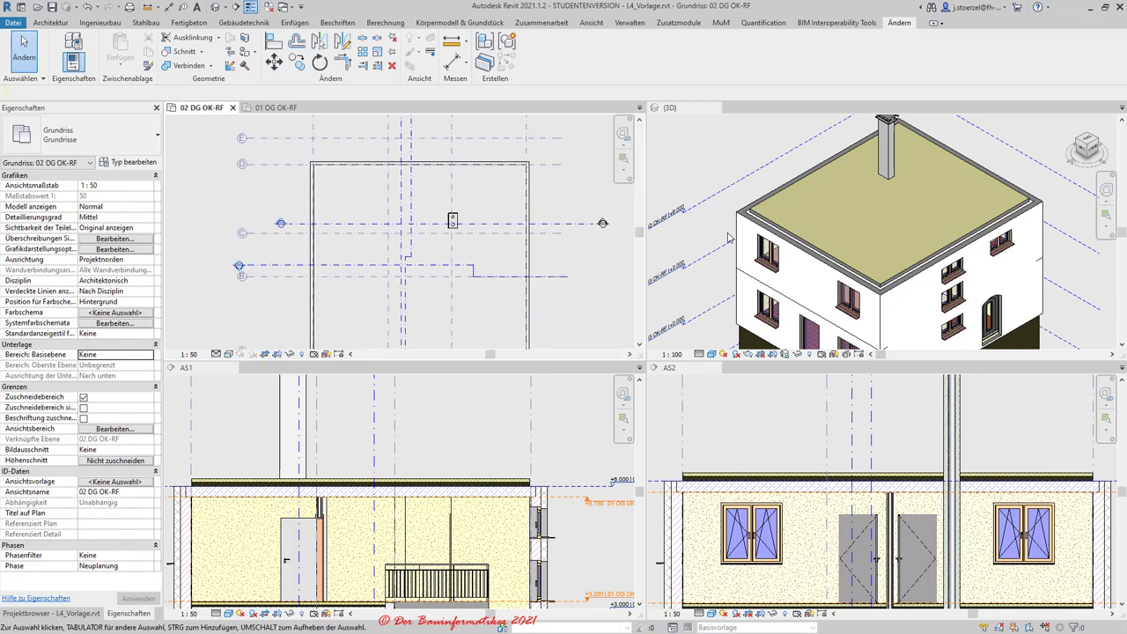
scroll(909, 173, "down", 2)
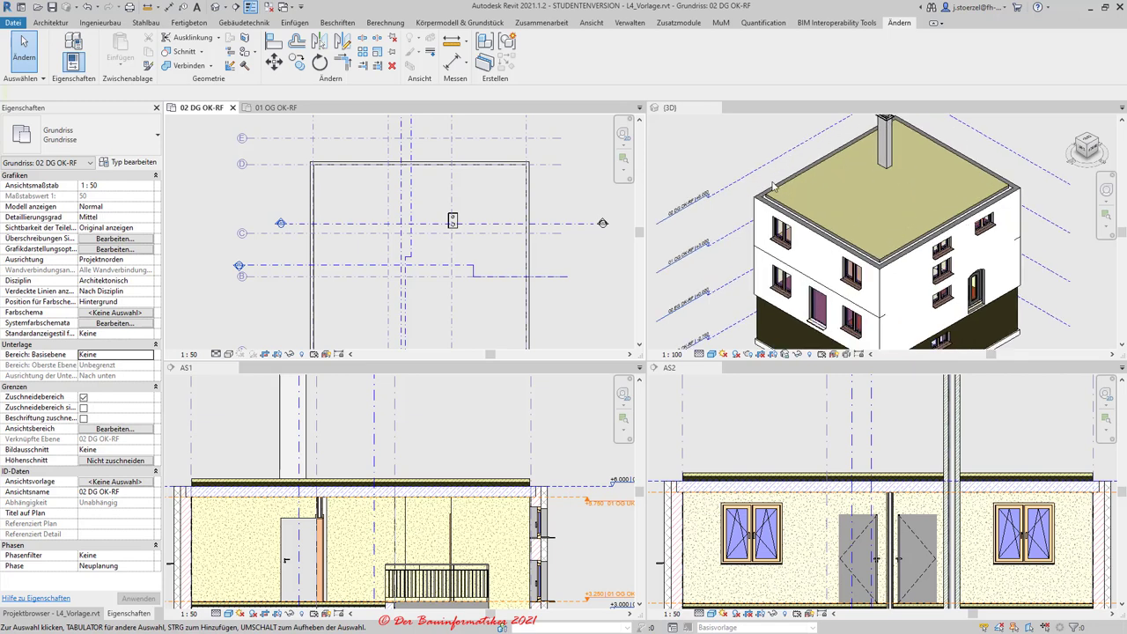
key("z")
key("r")
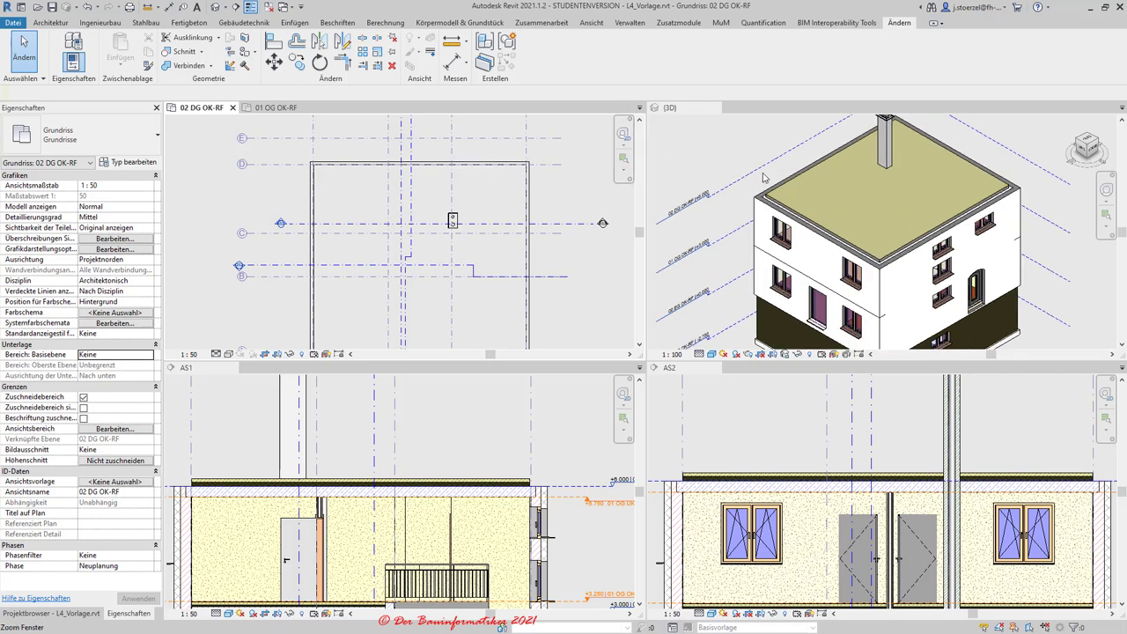
scroll(242, 482, "down", 1)
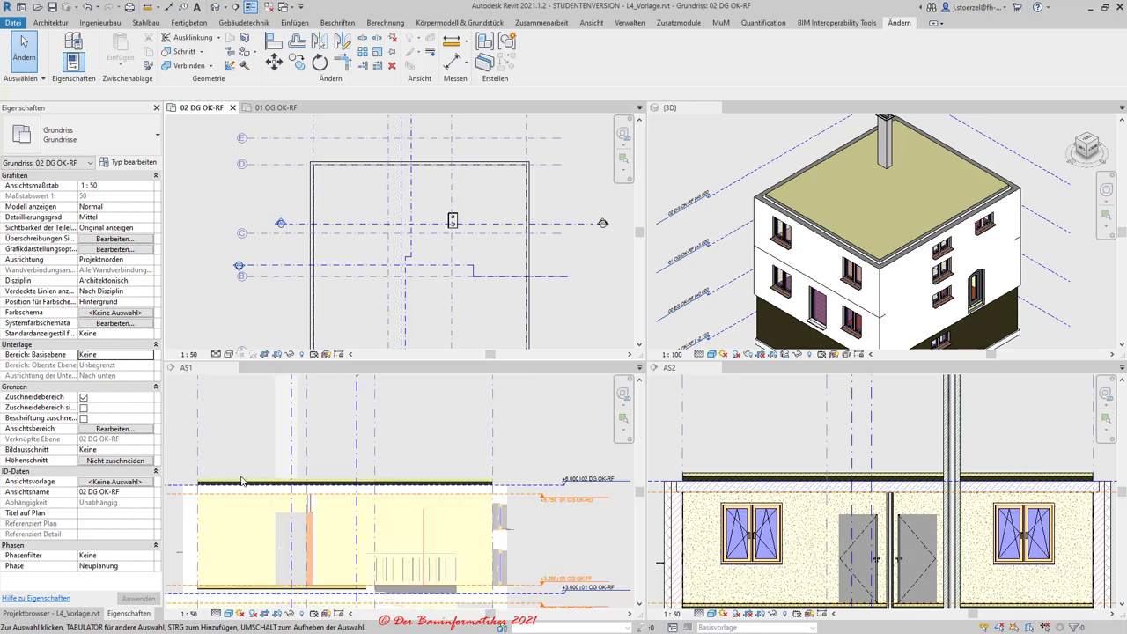
scroll(242, 483, "down", 1)
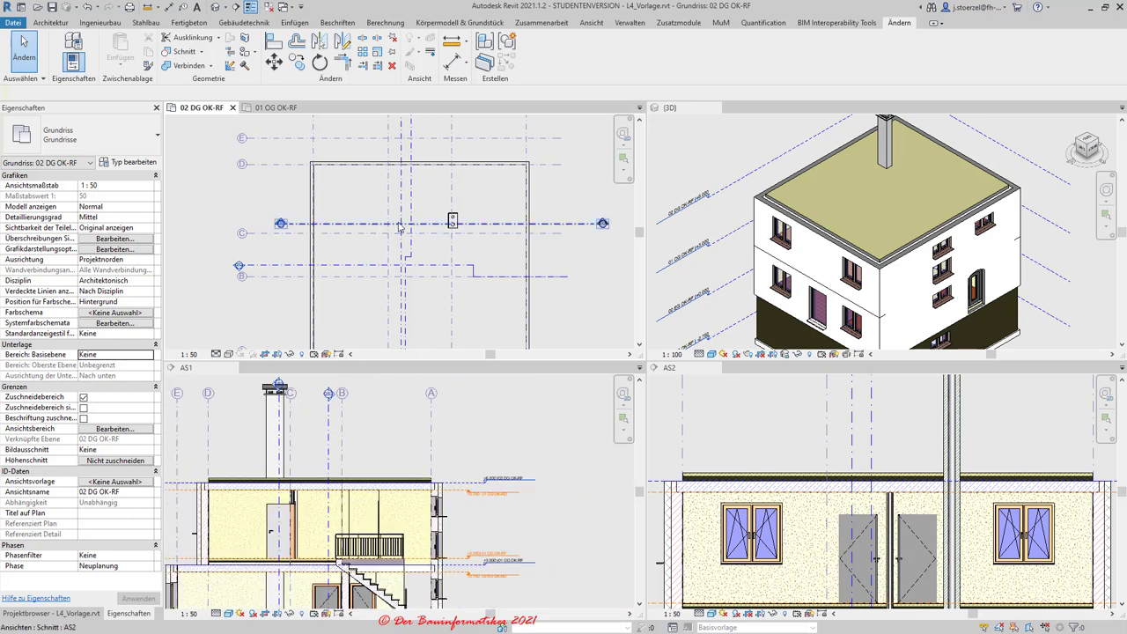
scroll(352, 227, "up", 1)
scroll(299, 226, "up", 1)
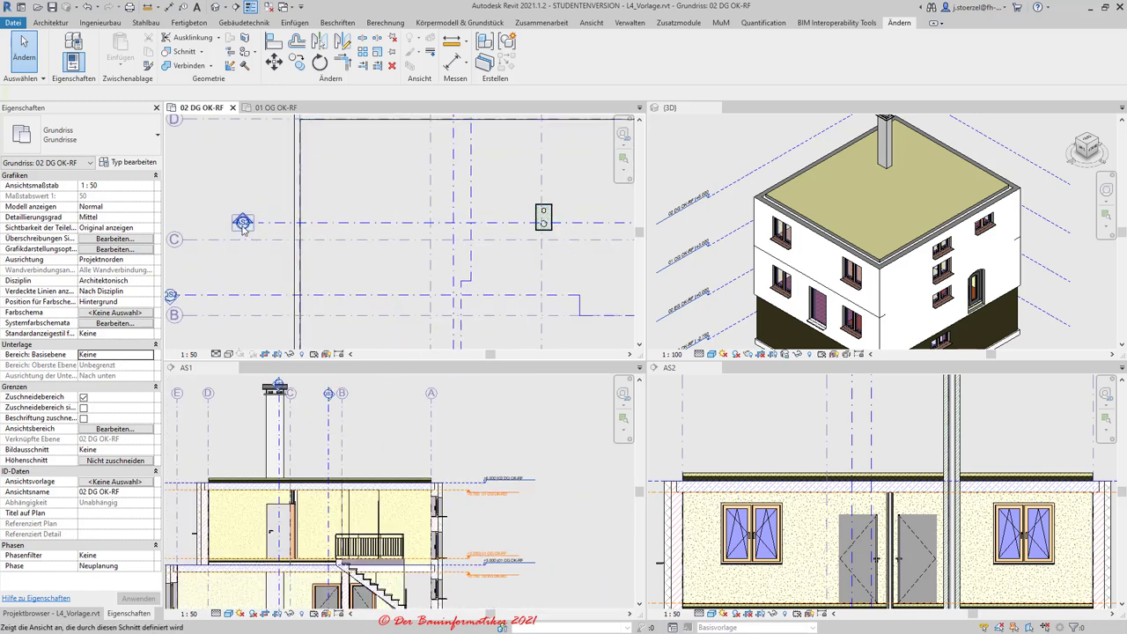
scroll(243, 226, "down", 1)
scroll(264, 220, "down", 1)
- Fit and recentre the whole roof-level outline in the plan, then activate section AS1
left_click(344, 154)
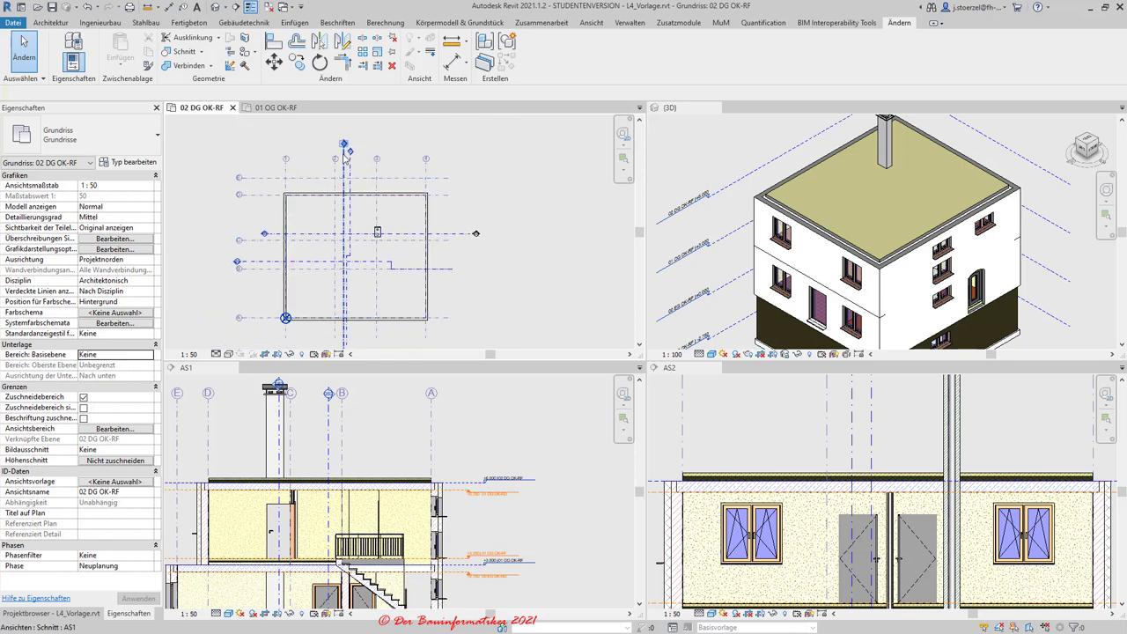
scroll(345, 153, "up", 2)
scroll(350, 169, "down", 2)
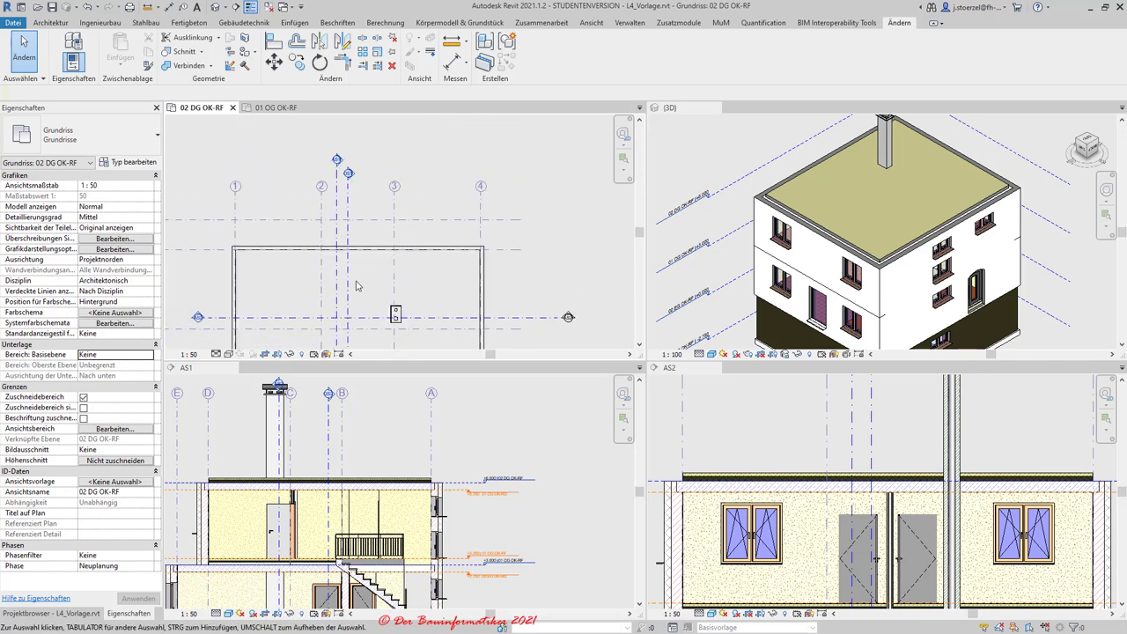
mouse_move(357, 260)
middle_mouse_down()
mouse_move(364, 291)
mouse_move(369, 226)
middle_mouse_up()
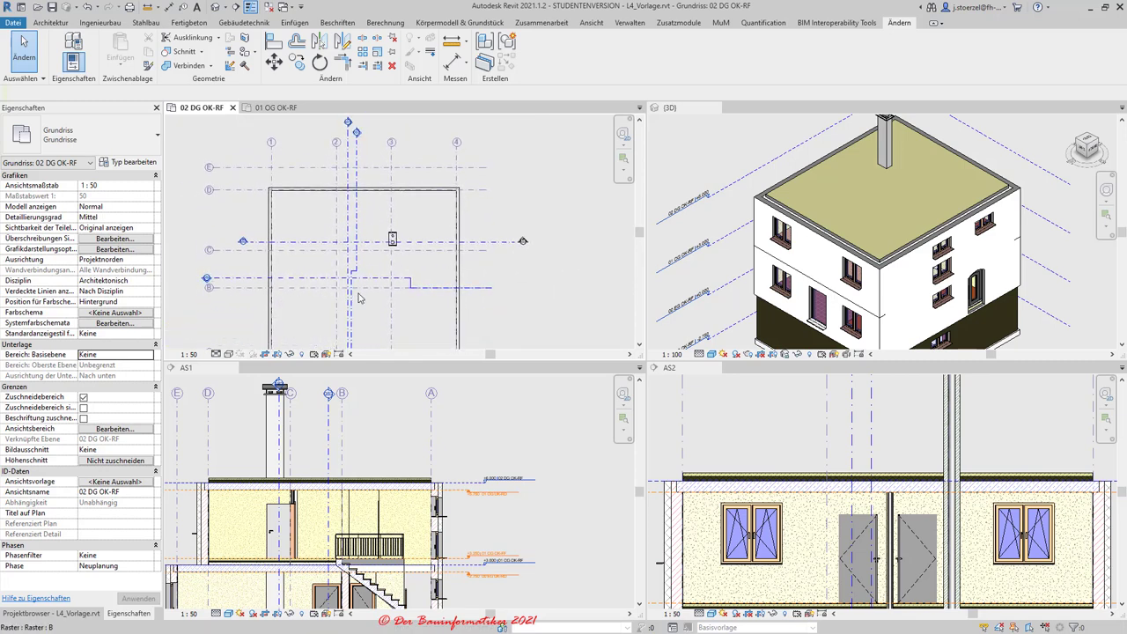
scroll(353, 282, "up", 1)
left_click(312, 430)
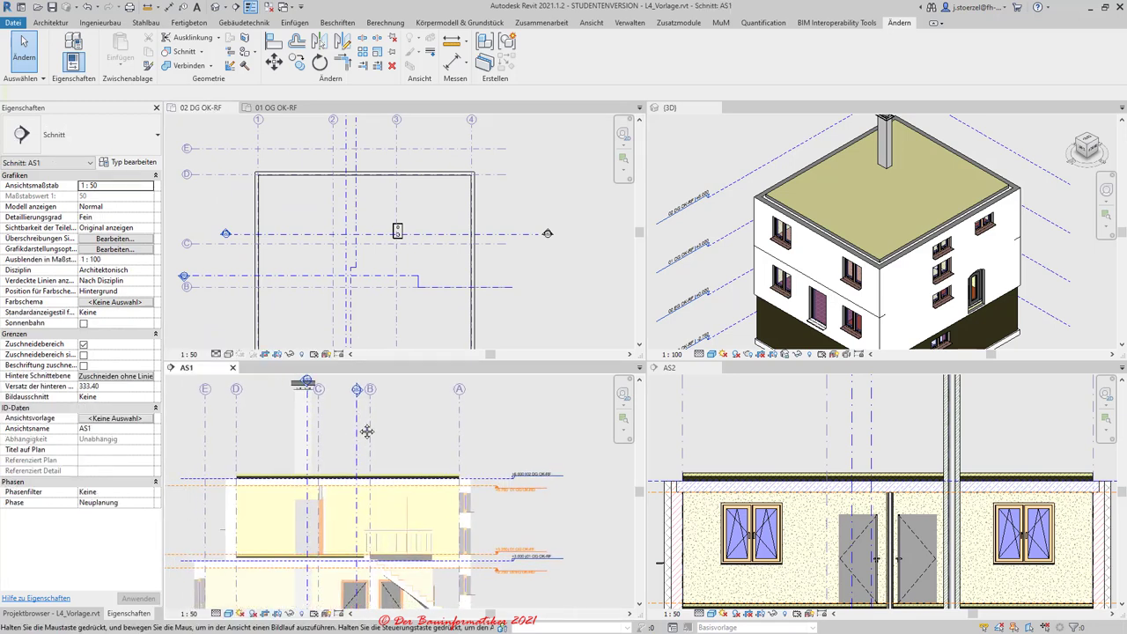
- Pan section AS1, then centre section AS2 on the +6.000 02 DG OK-RF level
middle_click_drag(313, 430, 385, 431)
scroll(385, 431, "up", 2)
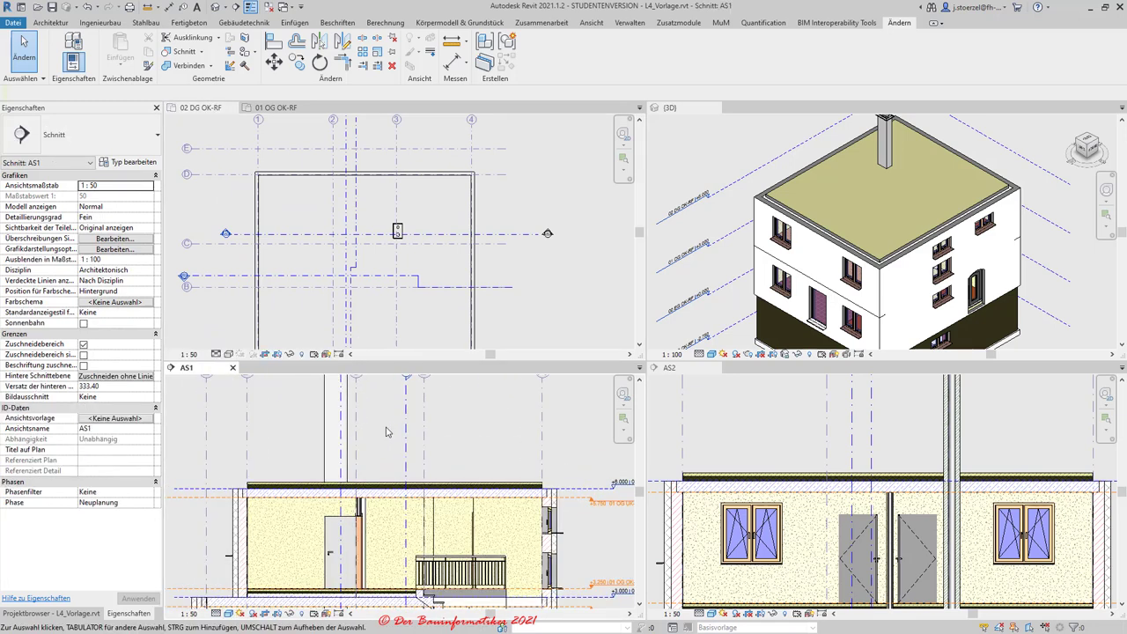
left_click(801, 435)
scroll(753, 428, "down", 2)
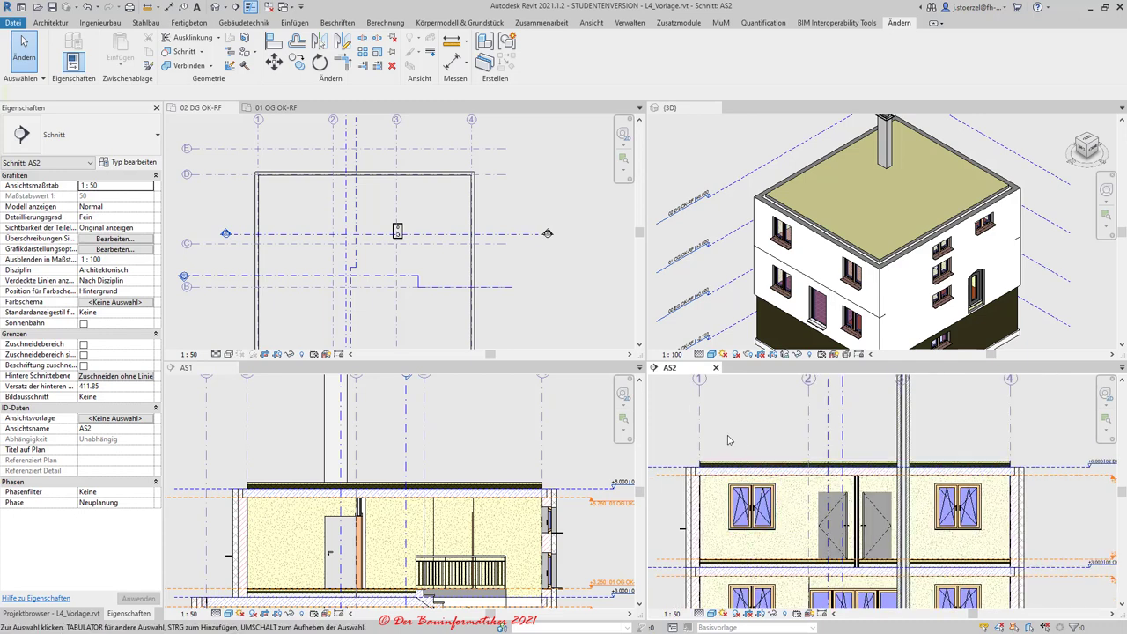
middle_click_drag(731, 437, 770, 440)
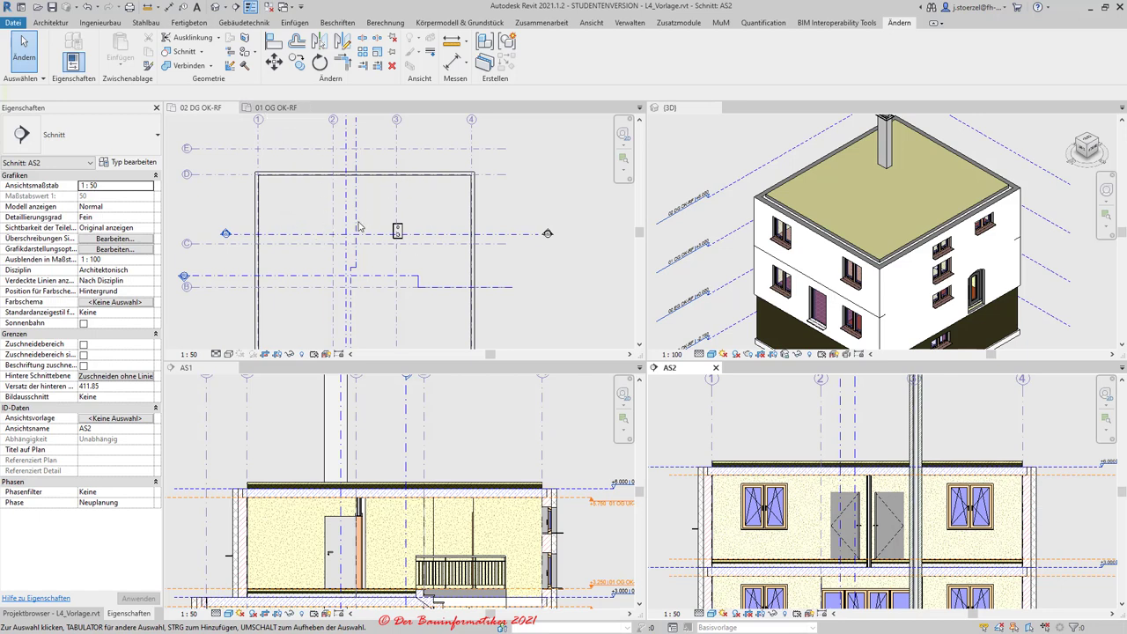
scroll(328, 200, "up", 2)
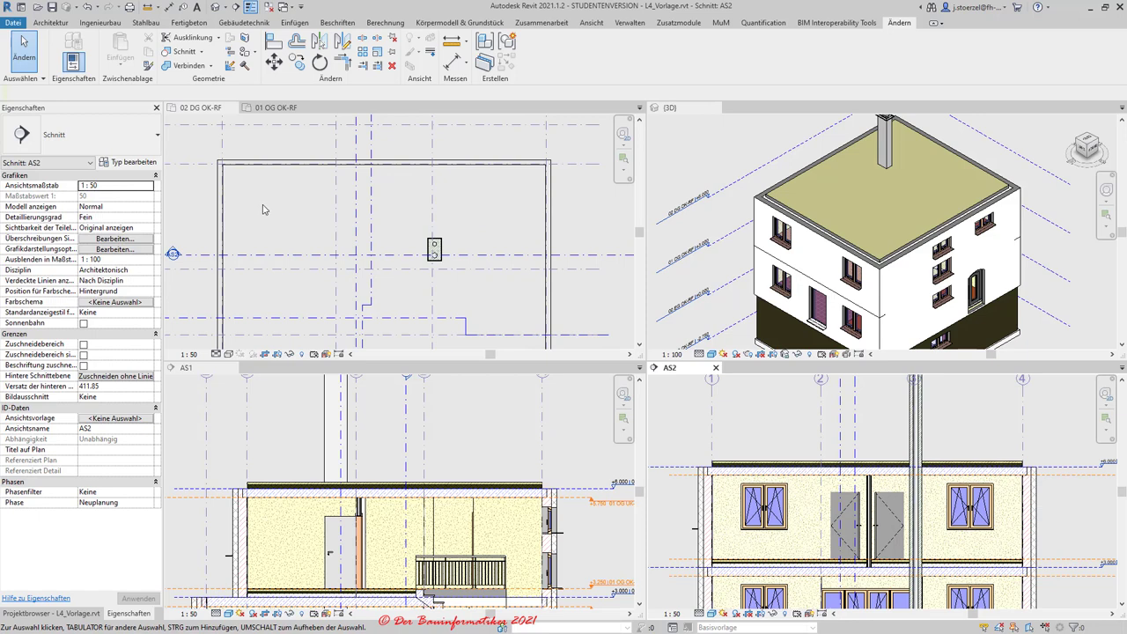
- Recentre and zoom the 02 DG OK-RF roof plan on the wall outline
left_click(280, 216)
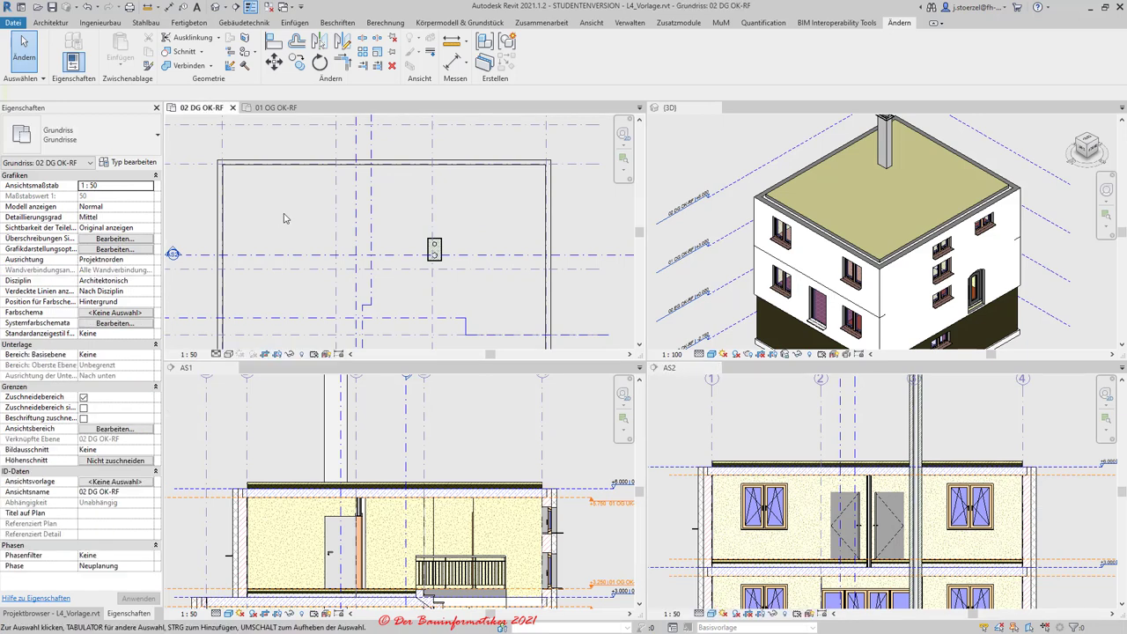
middle_click_drag(297, 217, 311, 234)
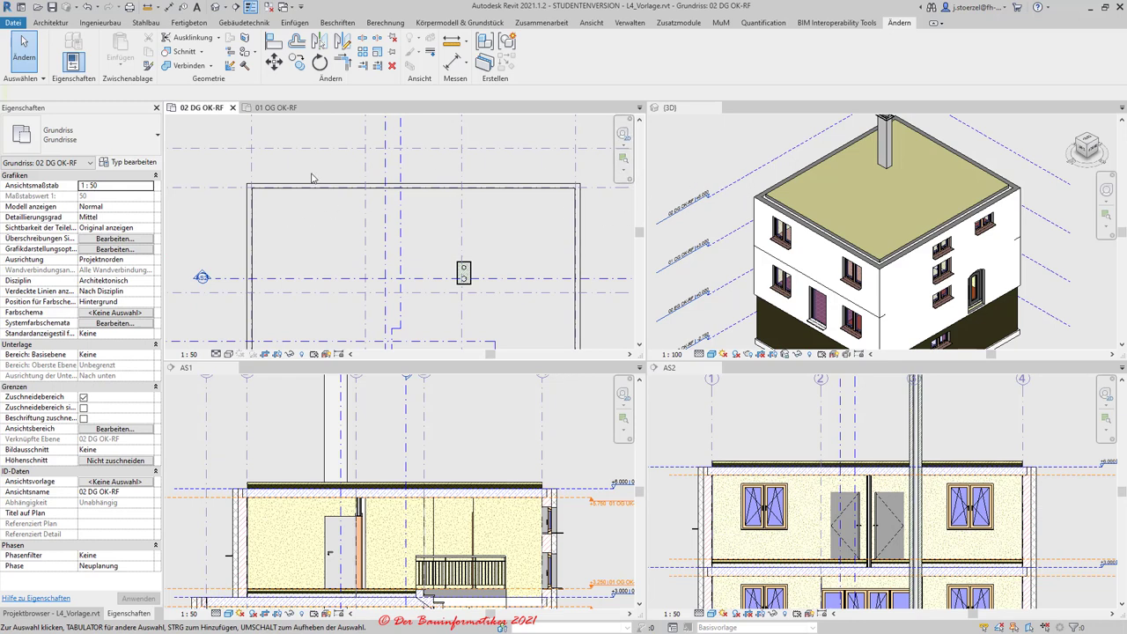
scroll(249, 222, "up", 2)
scroll(249, 221, "up", 3)
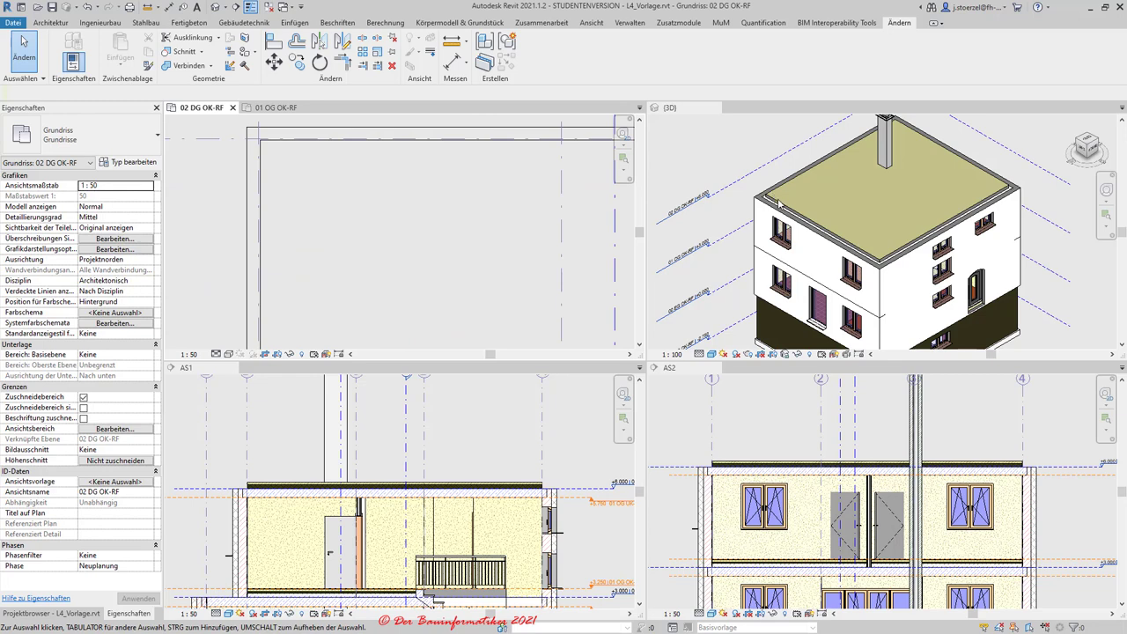
scroll(754, 186, "up", 3)
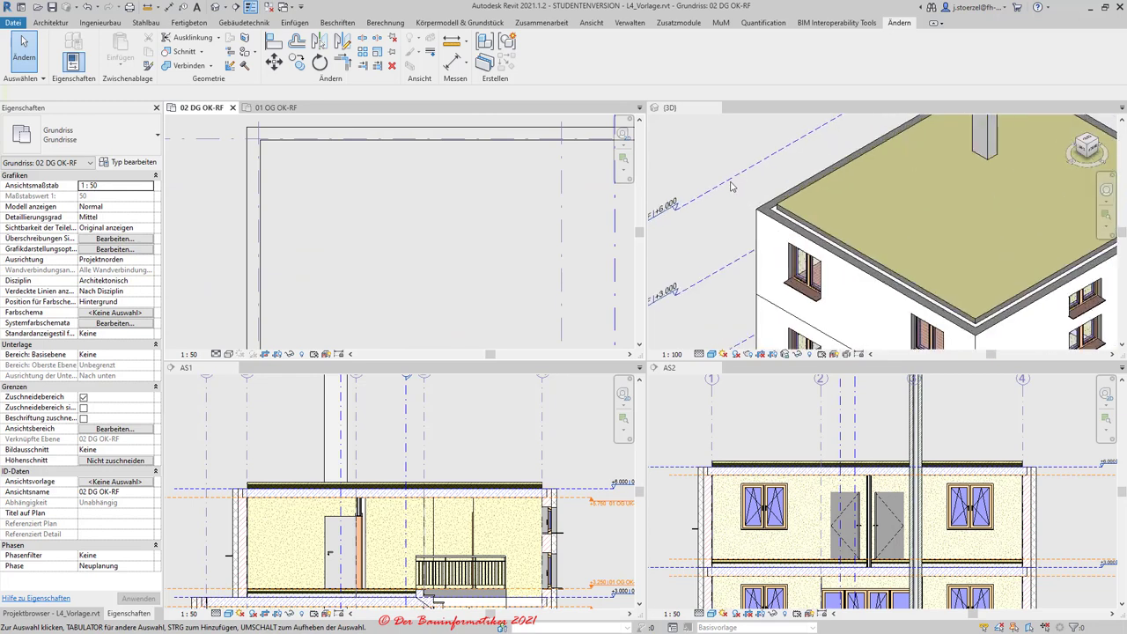
scroll(729, 187, "down", 2)
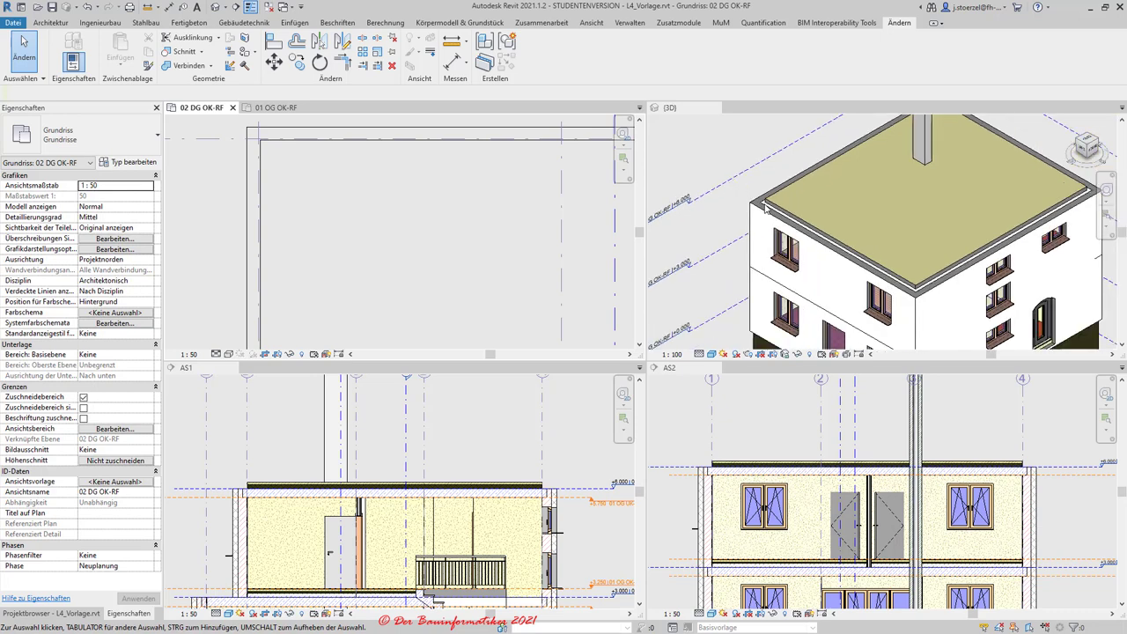
scroll(888, 502, "down", 2)
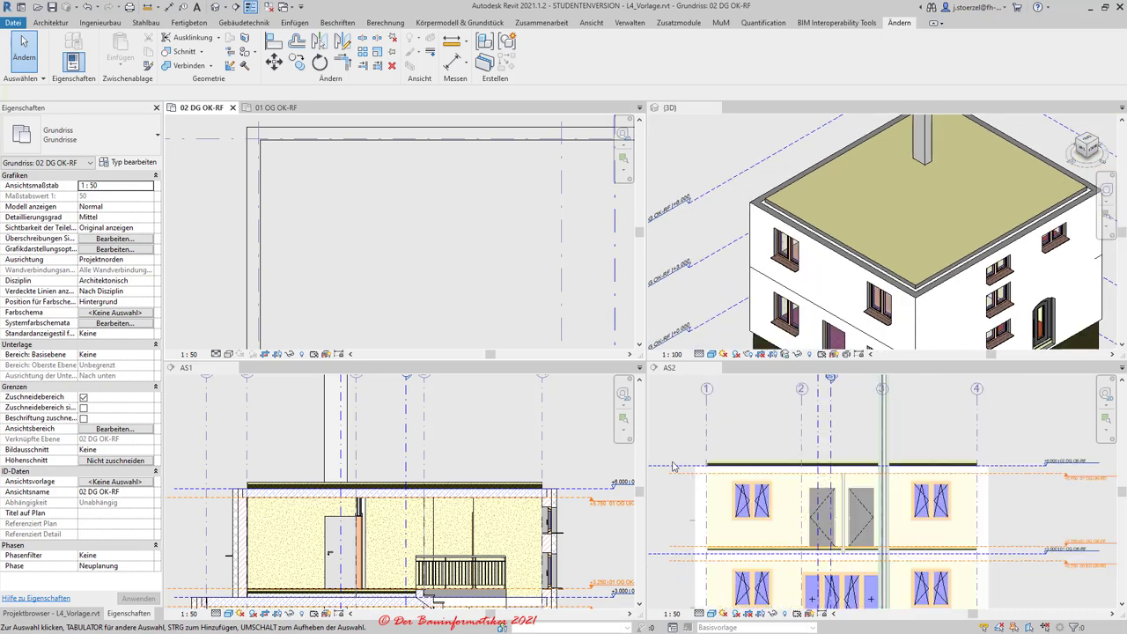
scroll(888, 502, "down", 1)
scroll(911, 471, "up", 3)
scroll(910, 471, "up", 2)
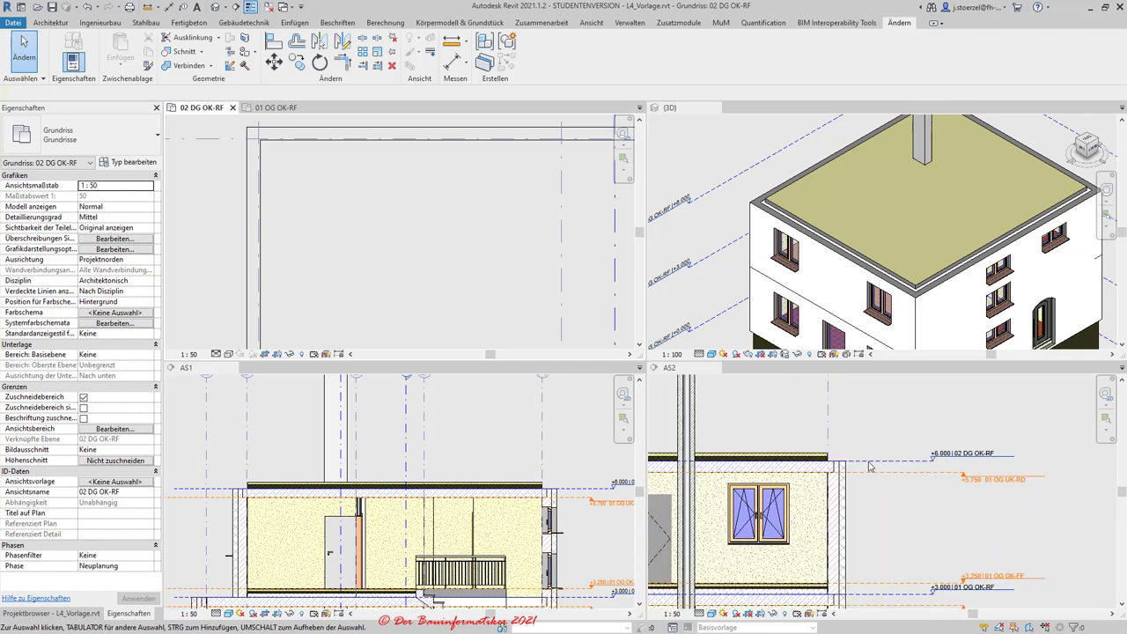
scroll(868, 467, "up", 2)
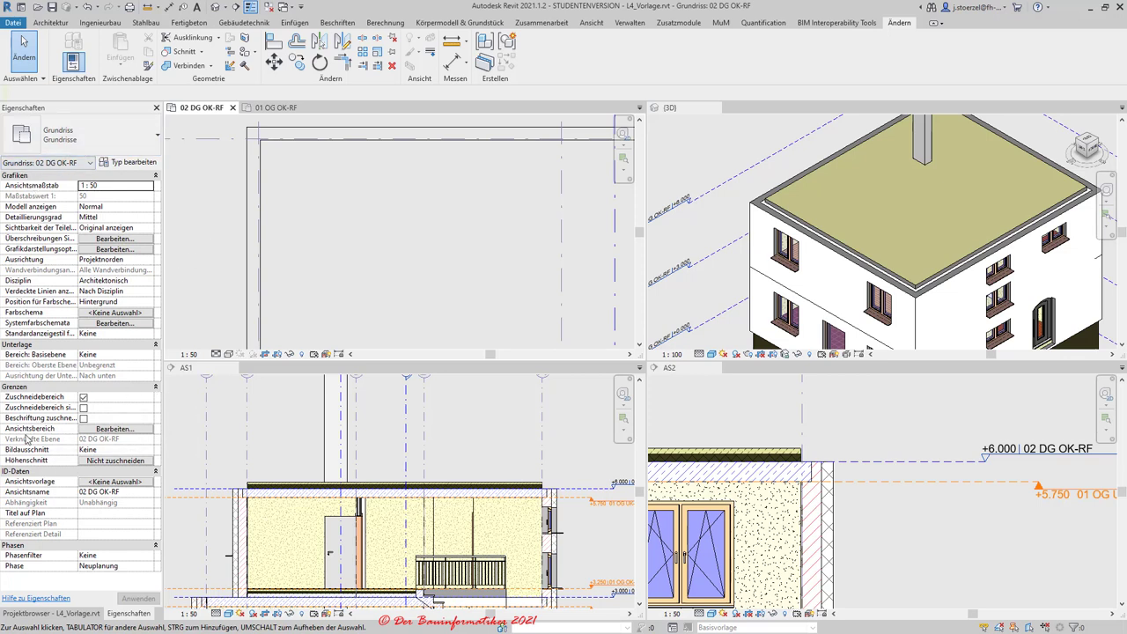
left_click(112, 428)
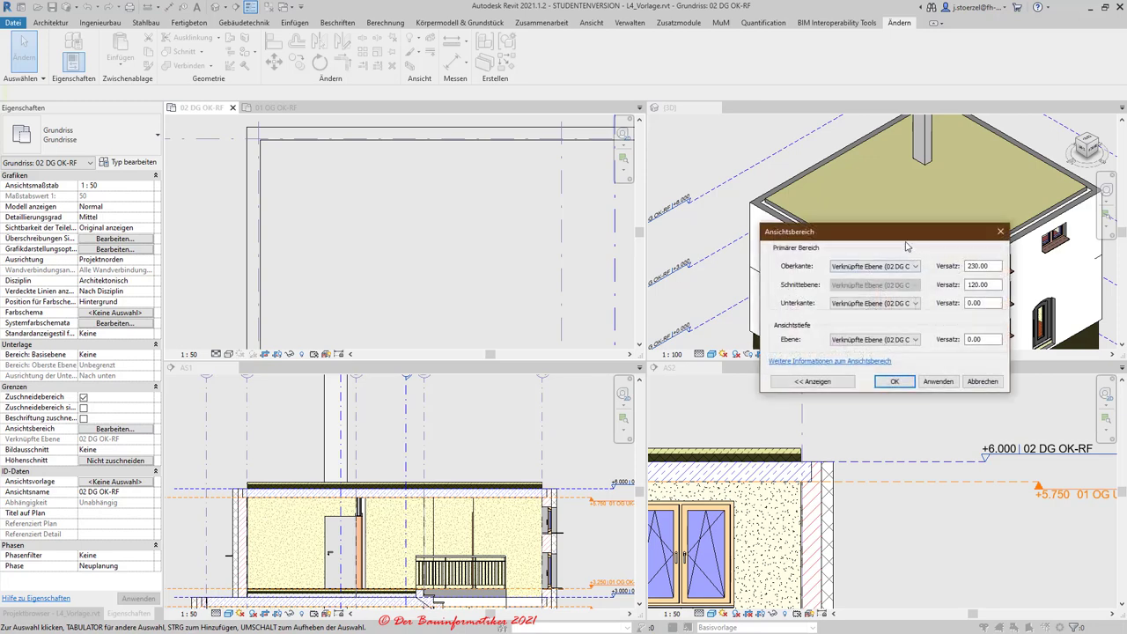
left_click_drag(906, 233, 420, 124)
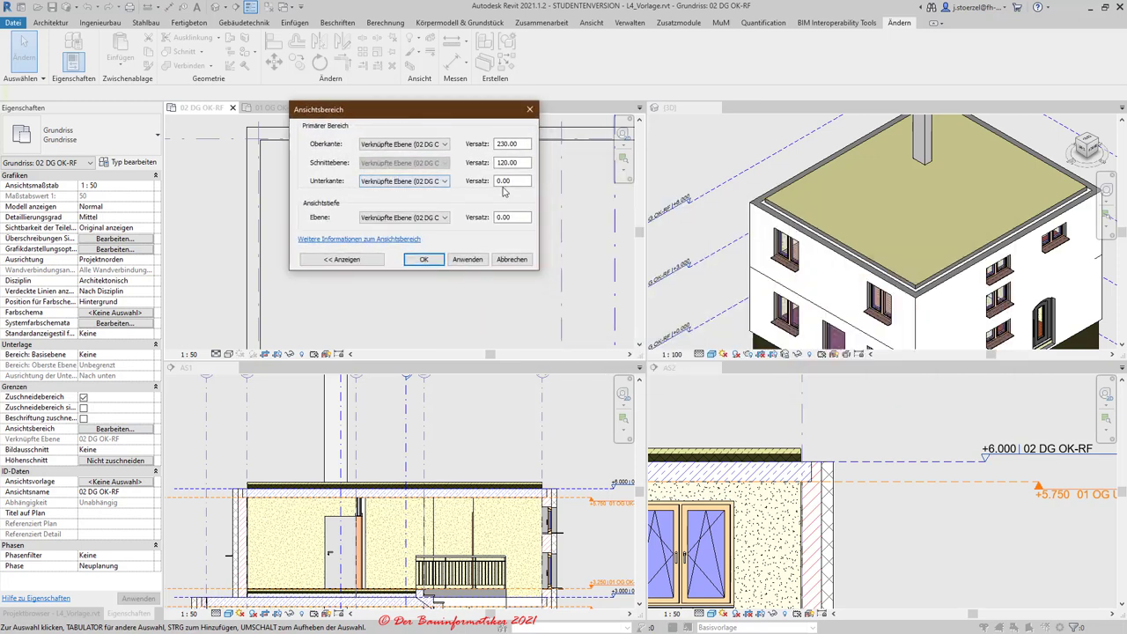
left_click(510, 180)
left_click(321, 261)
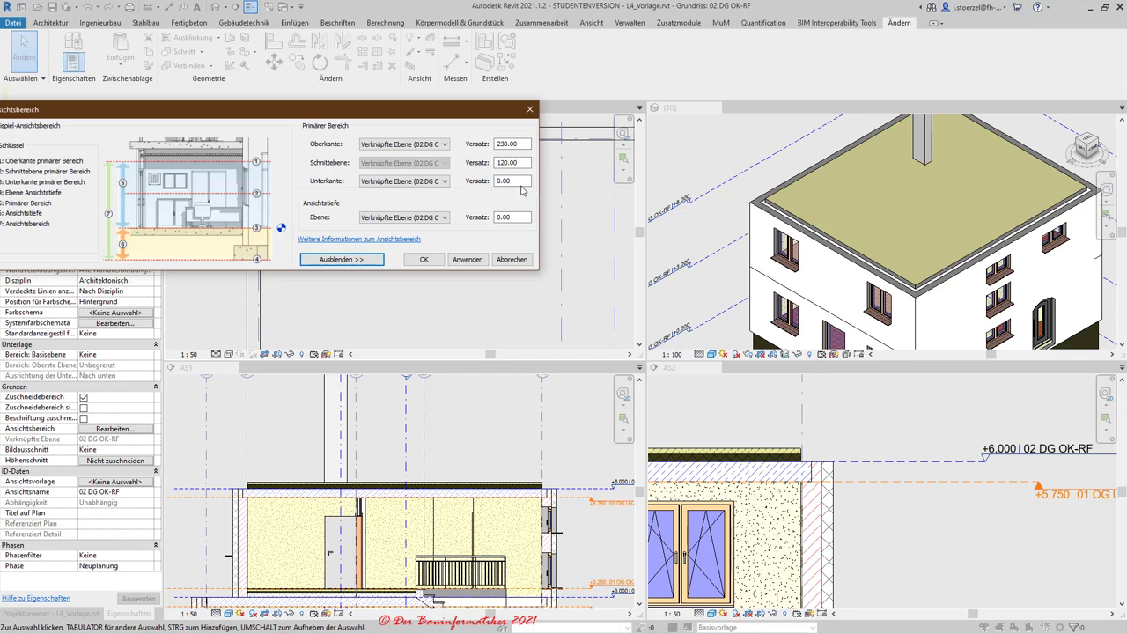
left_click(522, 181)
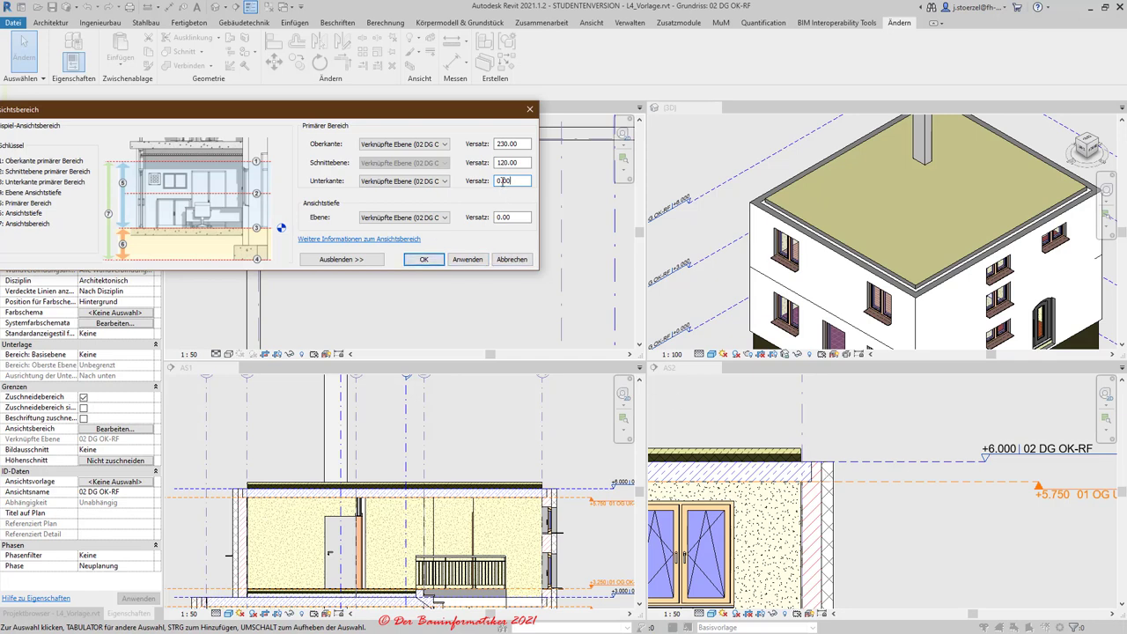
left_click(423, 259)
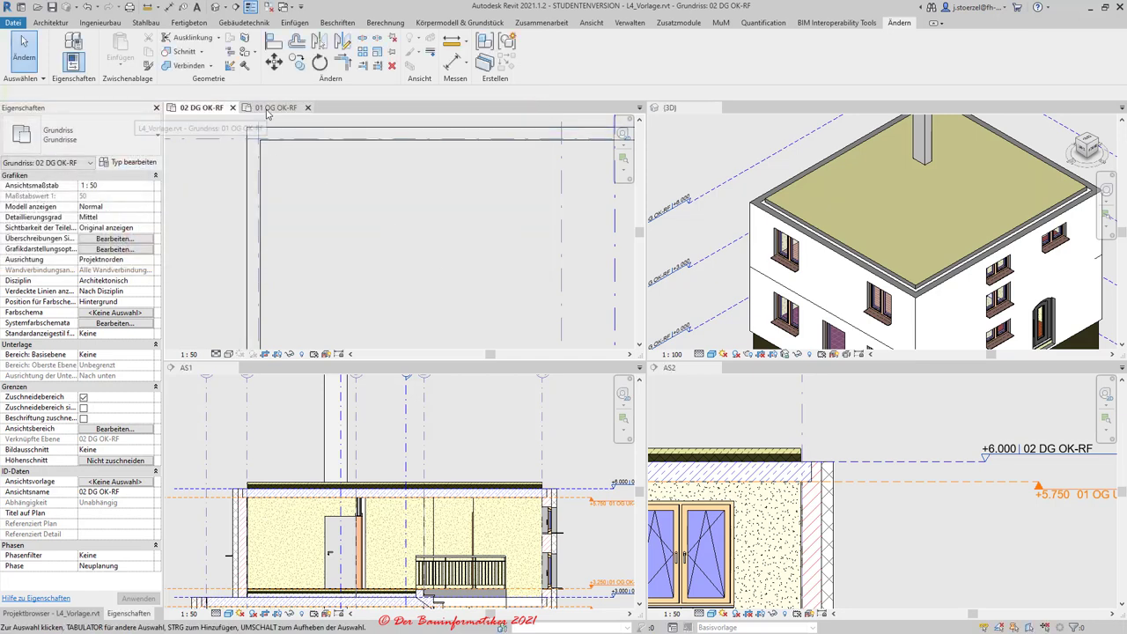
left_click(276, 108)
scroll(207, 230, "up", 2)
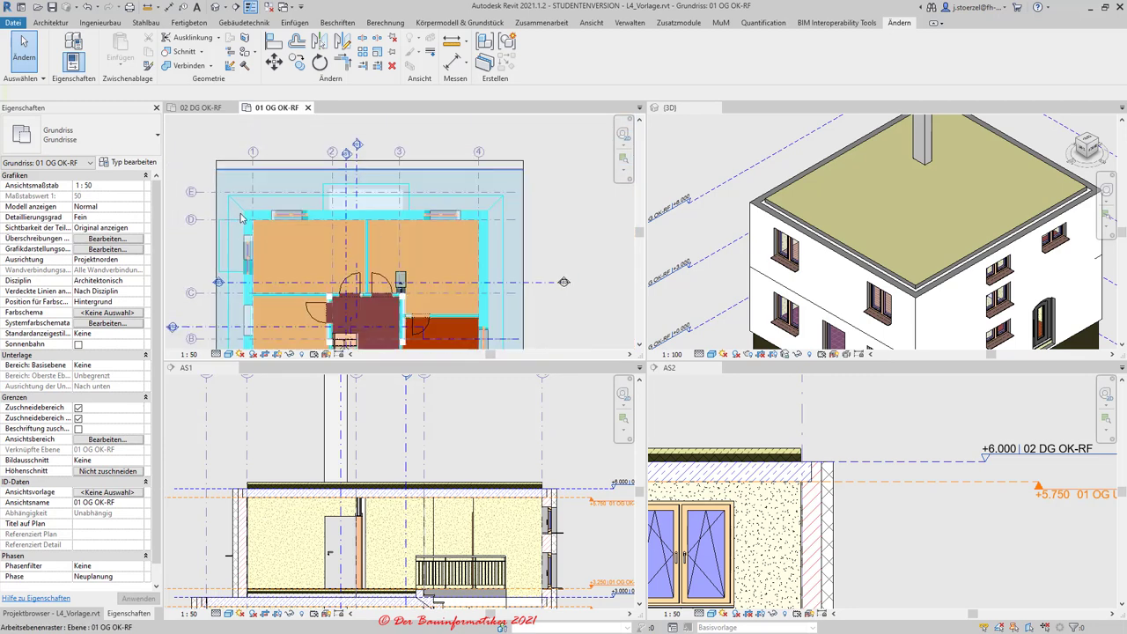
scroll(264, 229, "down", 2)
middle_click_drag(563, 211, 563, 151)
scroll(546, 220, "up", 2)
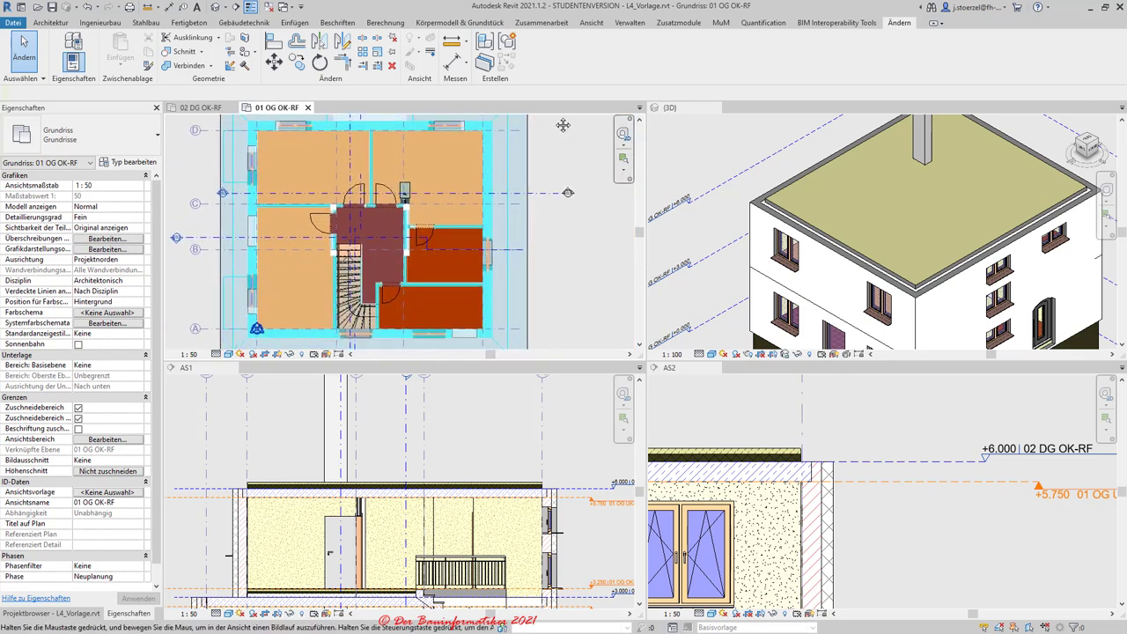
scroll(525, 333, "up", 3)
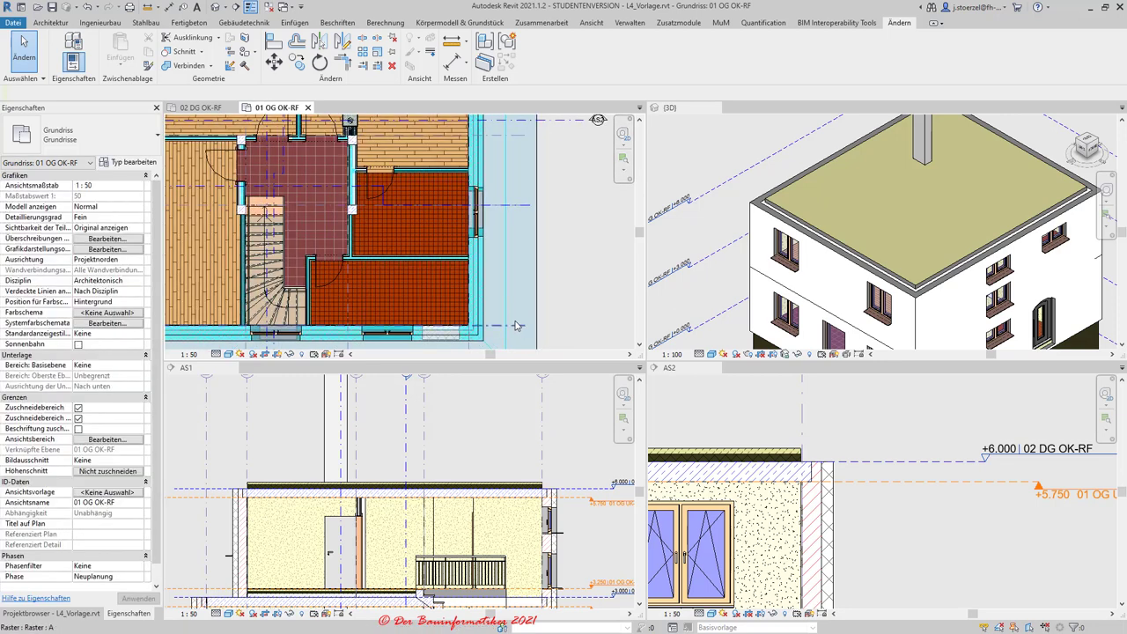
scroll(524, 333, "down", 4)
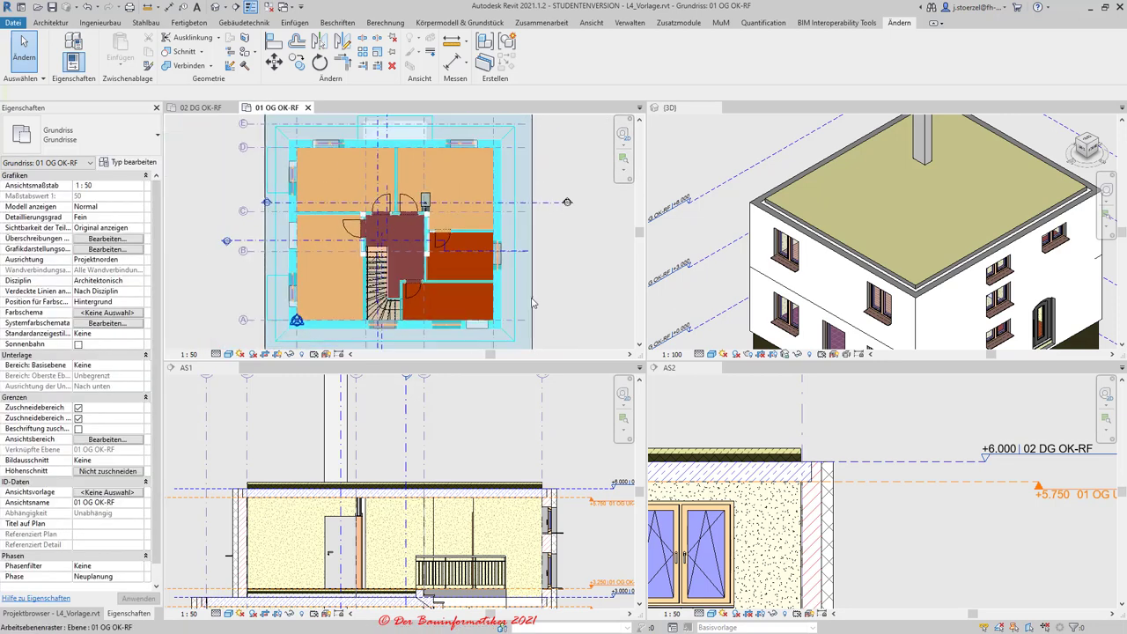
left_click(192, 107)
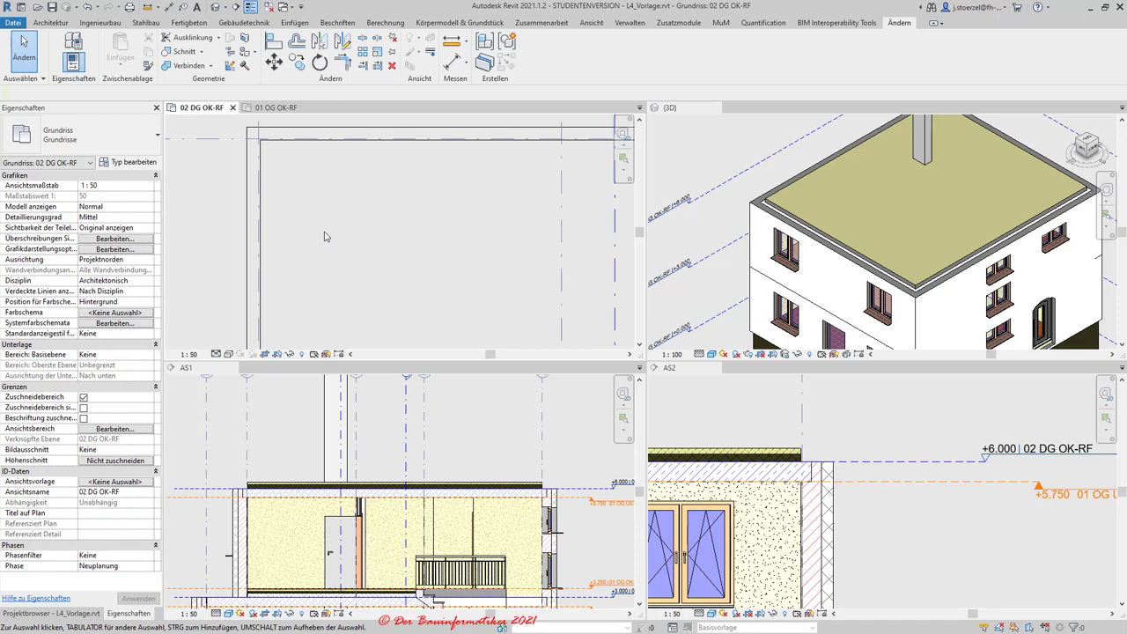
- On the Architektur tab, expand the Dach dropdown and choose the footprint roof option
left_click(53, 23)
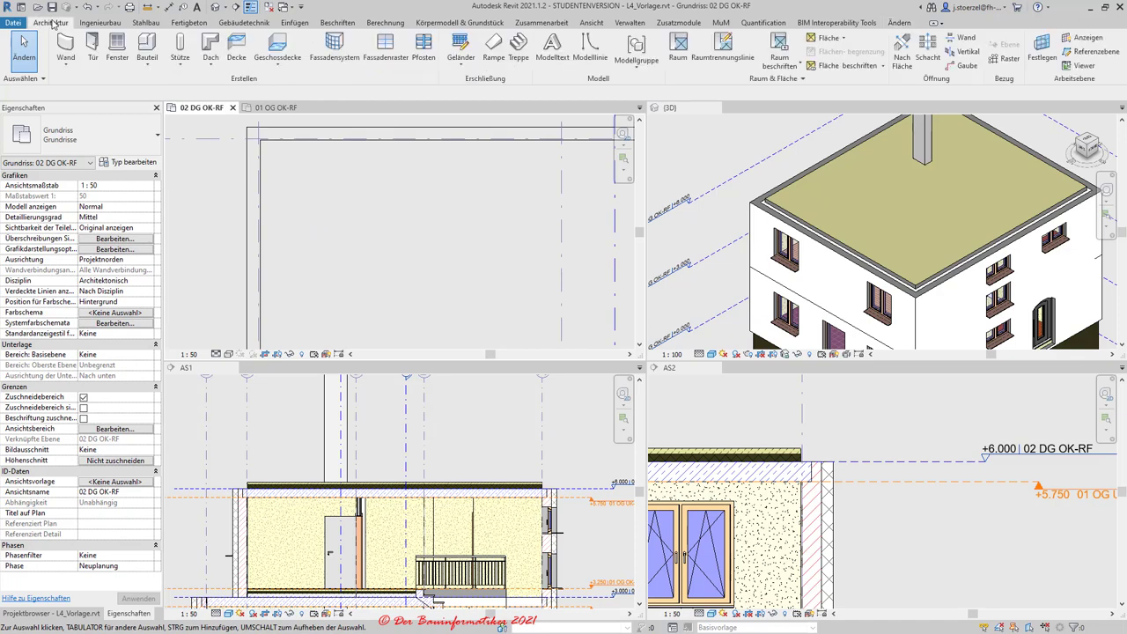
left_click(209, 68)
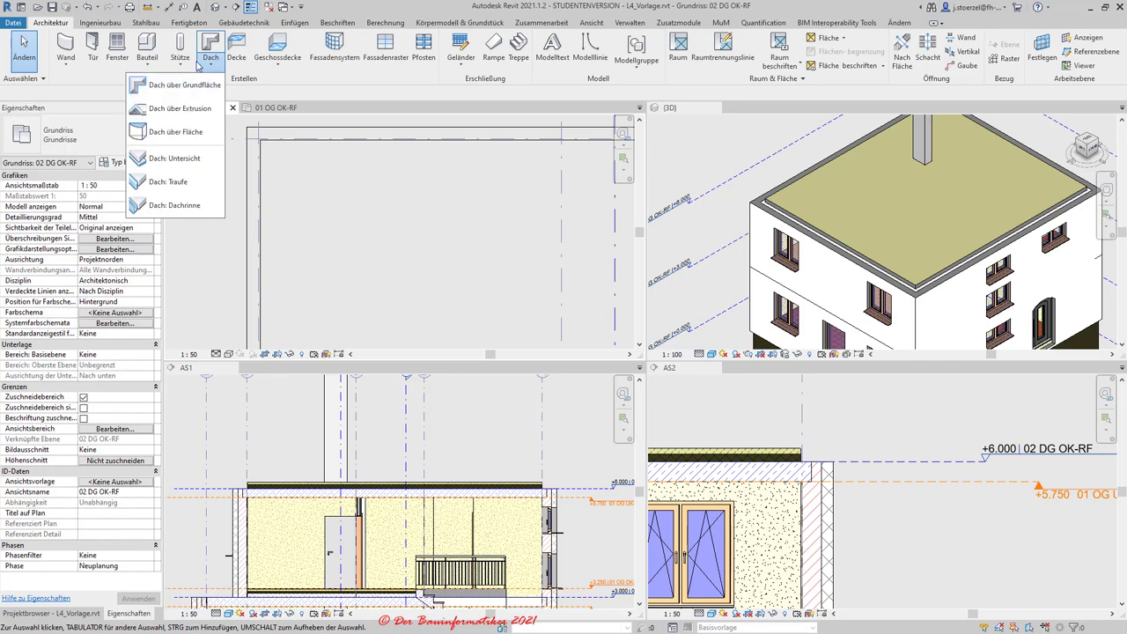
left_click(175, 84)
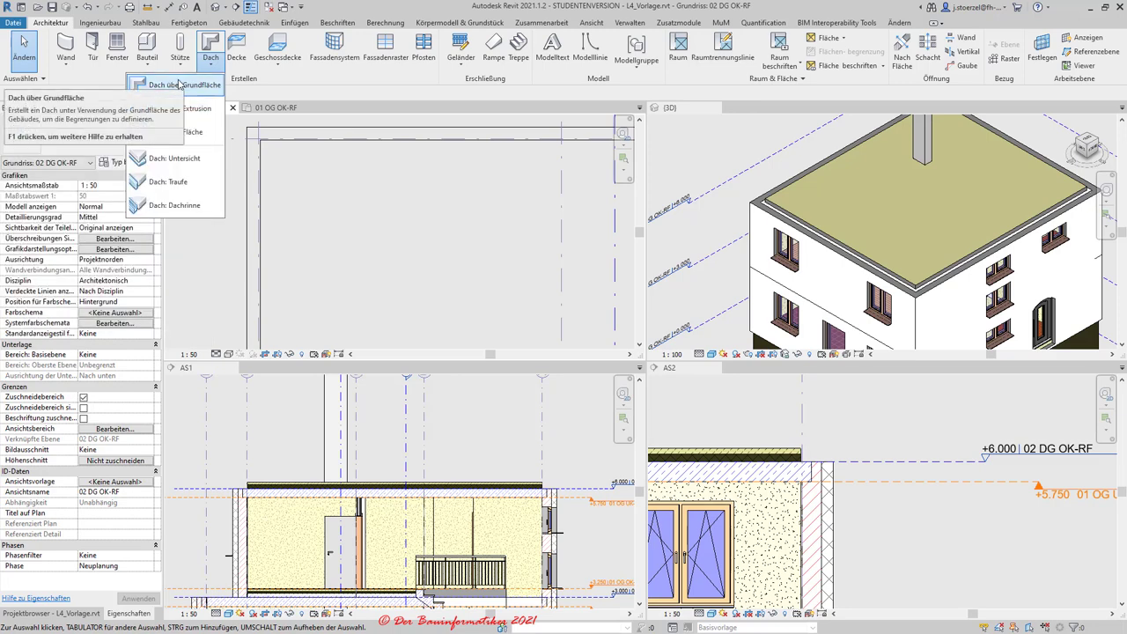
- Start a Dach über Grundfläche sketch with type Ziegel - Eindeckung and open its type properties
left_click(179, 89)
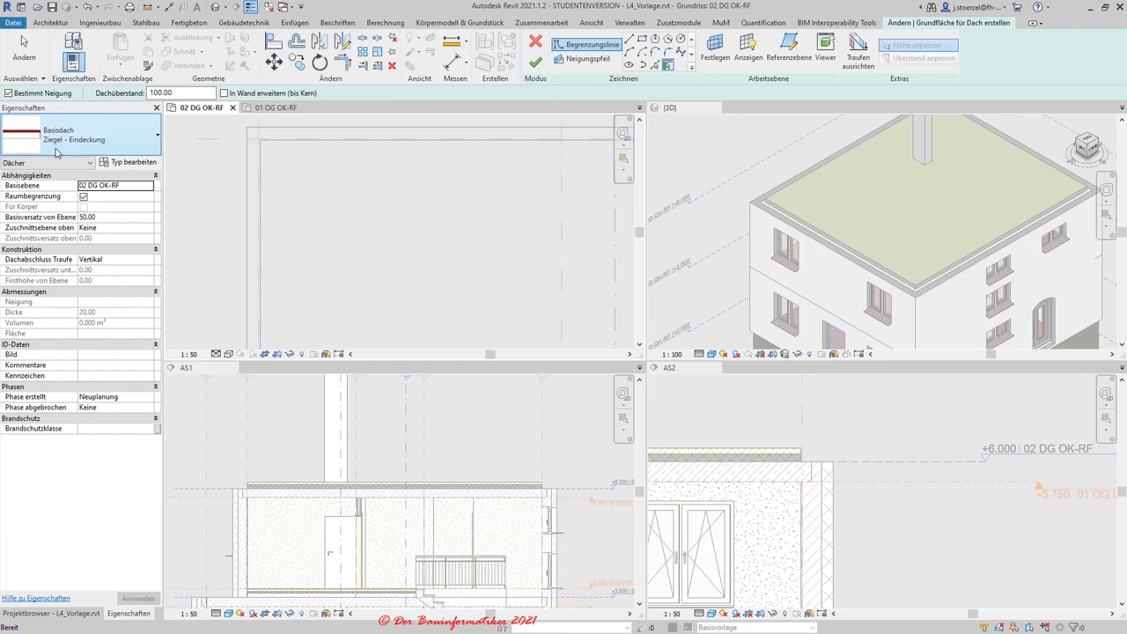
left_click(109, 138)
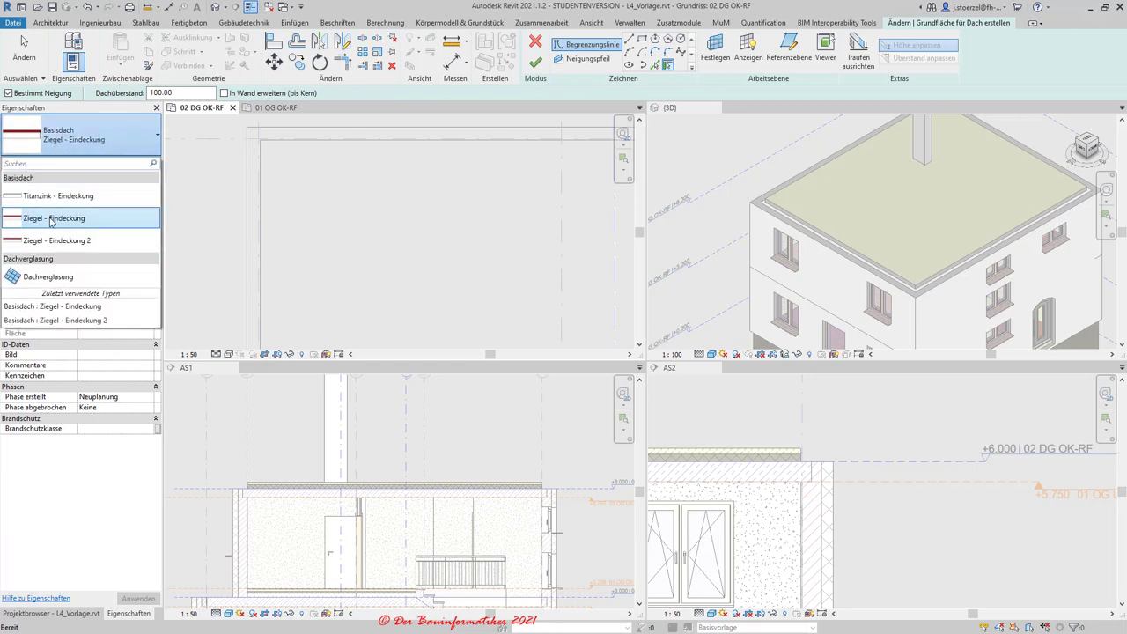
mouse_move(53, 219)
left_click(85, 221)
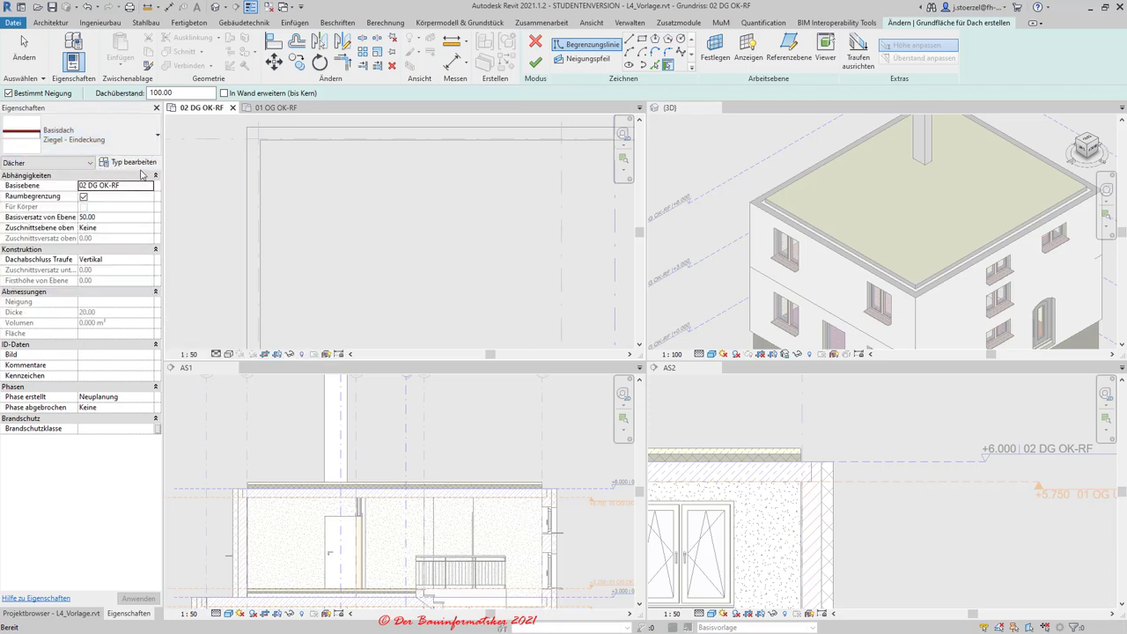
left_click(134, 163)
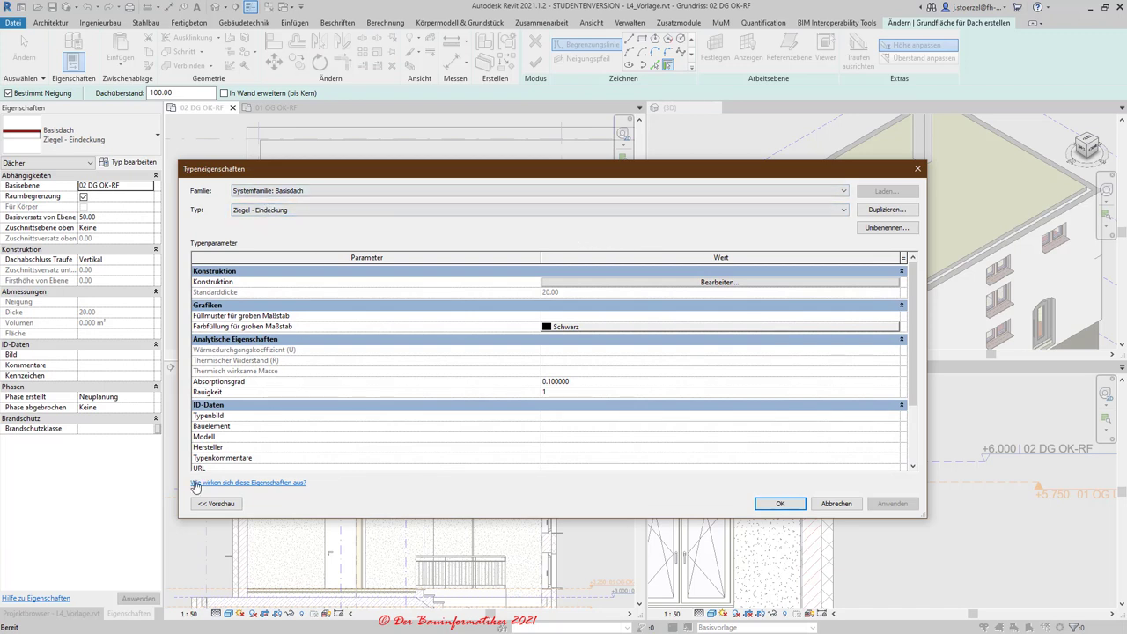
- Preview Ziegel - Eindeckung, inspect its Dachziegel and load-bearing layers, and close both dialogs unchanged
left_click(202, 505)
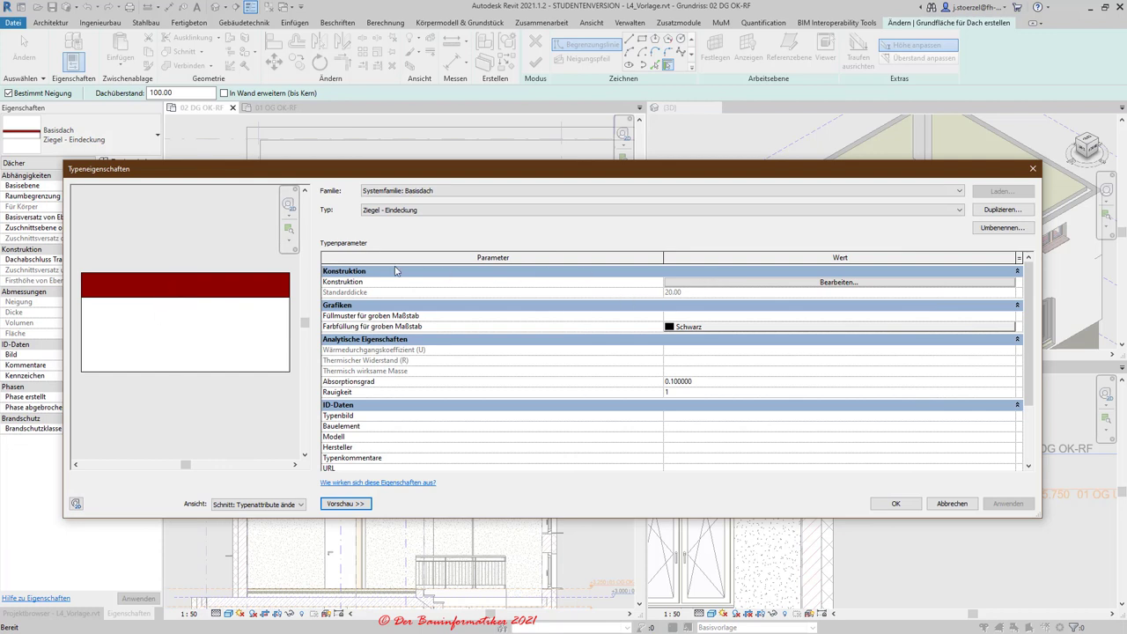
left_click(814, 291)
left_click(766, 285)
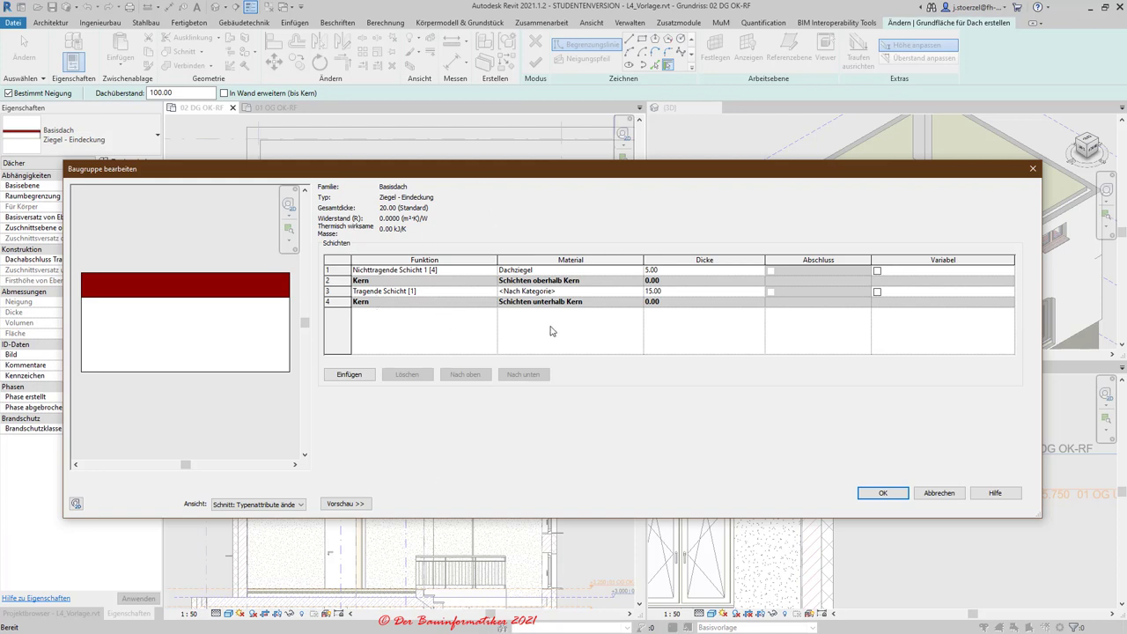
left_click(885, 495)
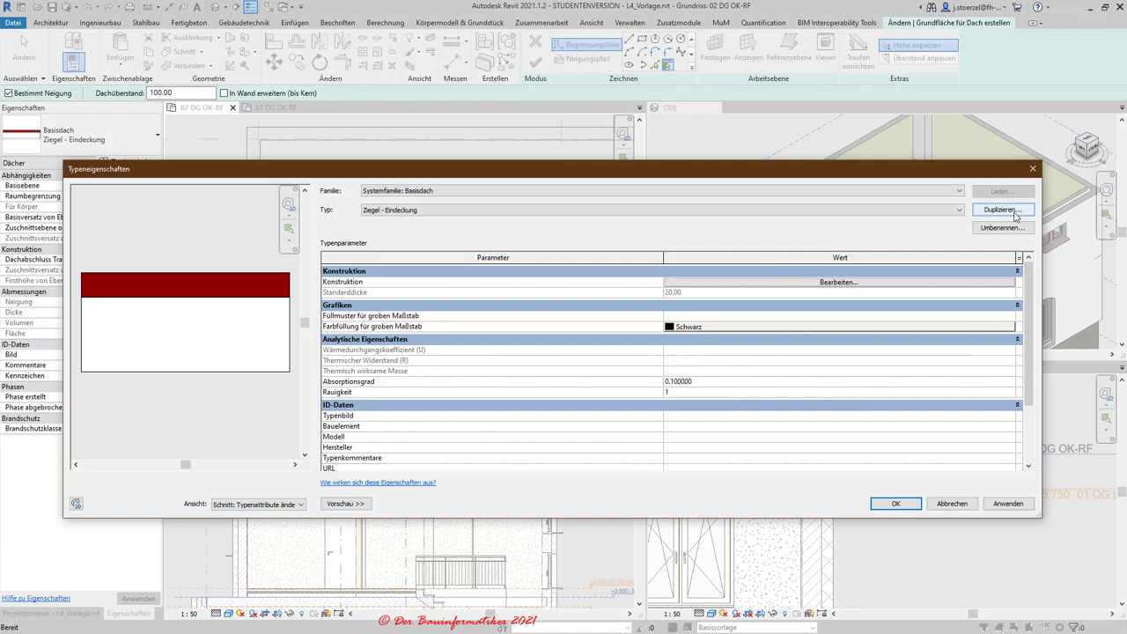
left_click(896, 503)
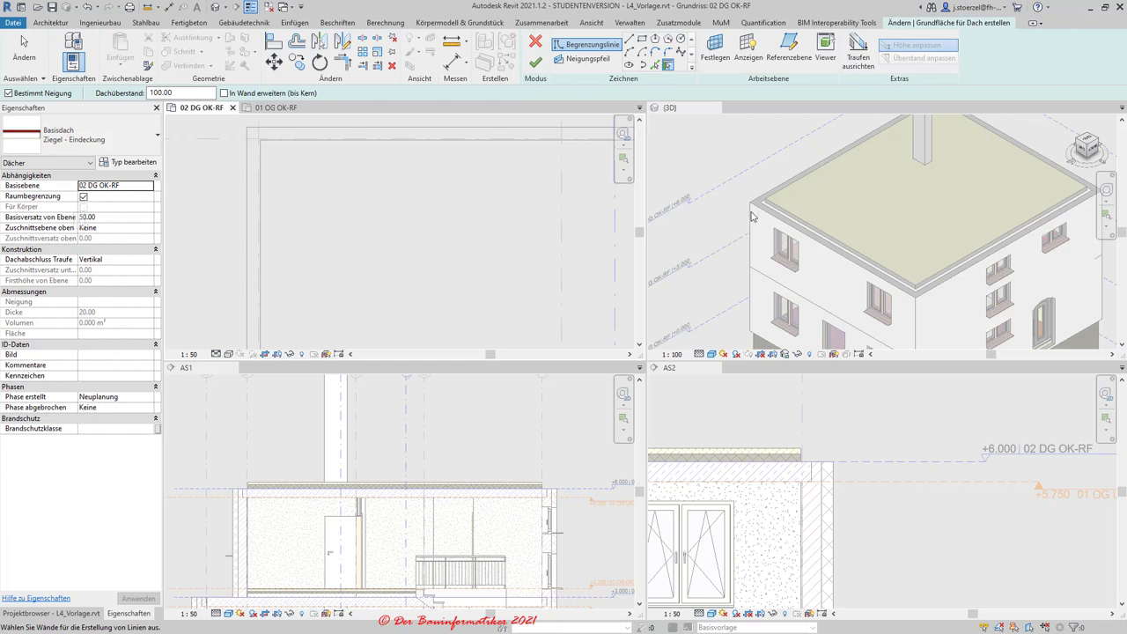
left_click(110, 219)
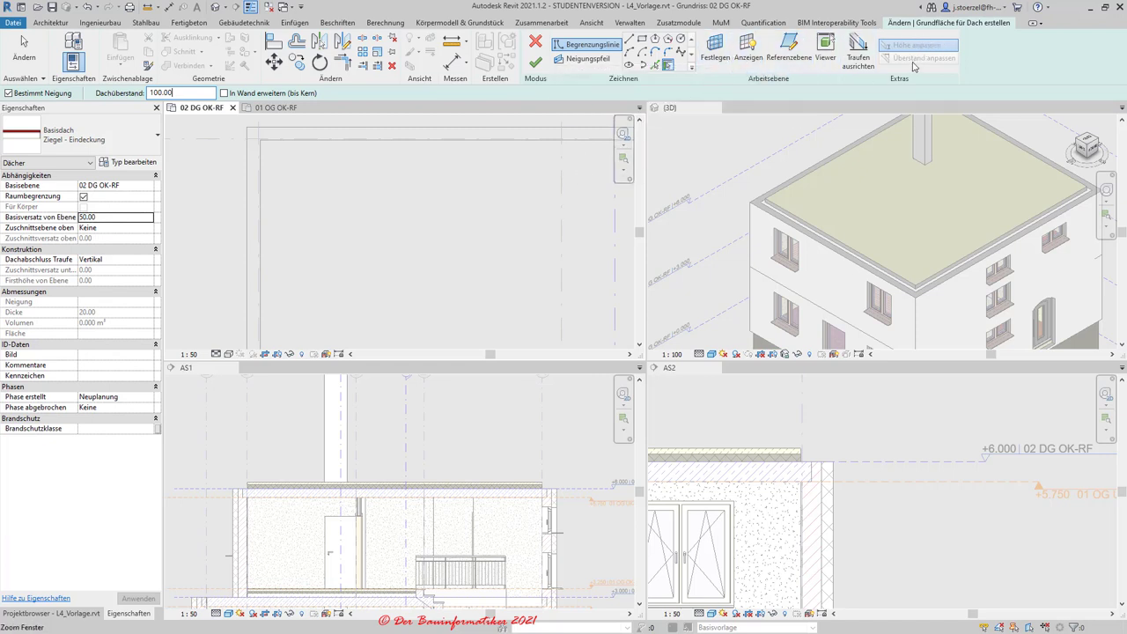
- Zoom around the 02 DG OK-RF plan, then switch to the 01 OG OK-RF floor plan
scroll(532, 273, "down", 1)
scroll(531, 272, "down", 1)
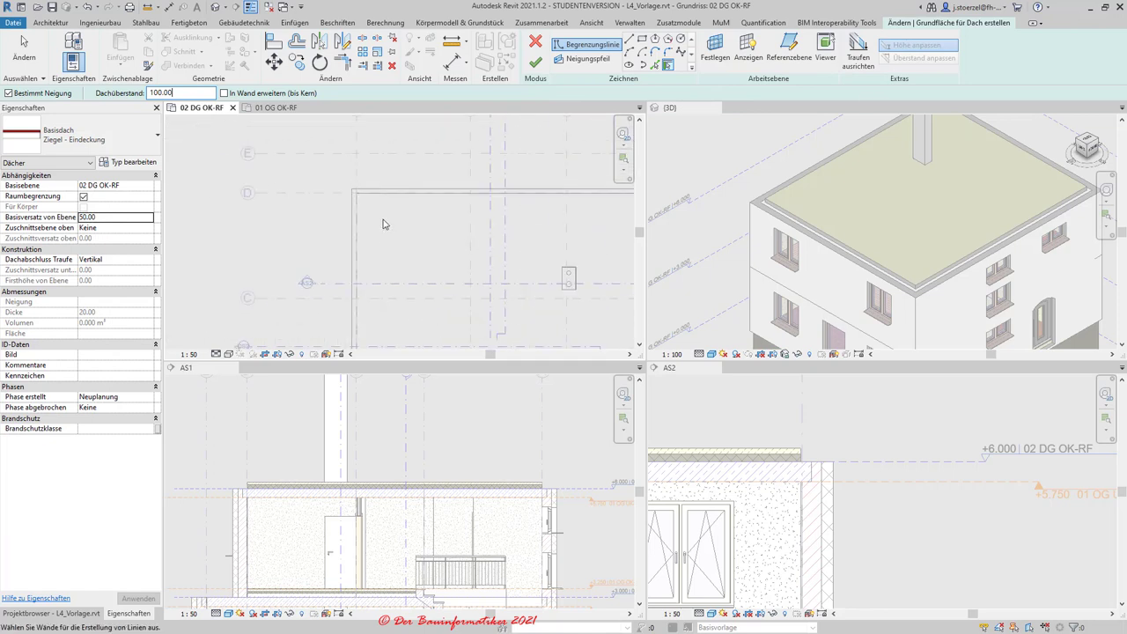
scroll(380, 222, "up", 2)
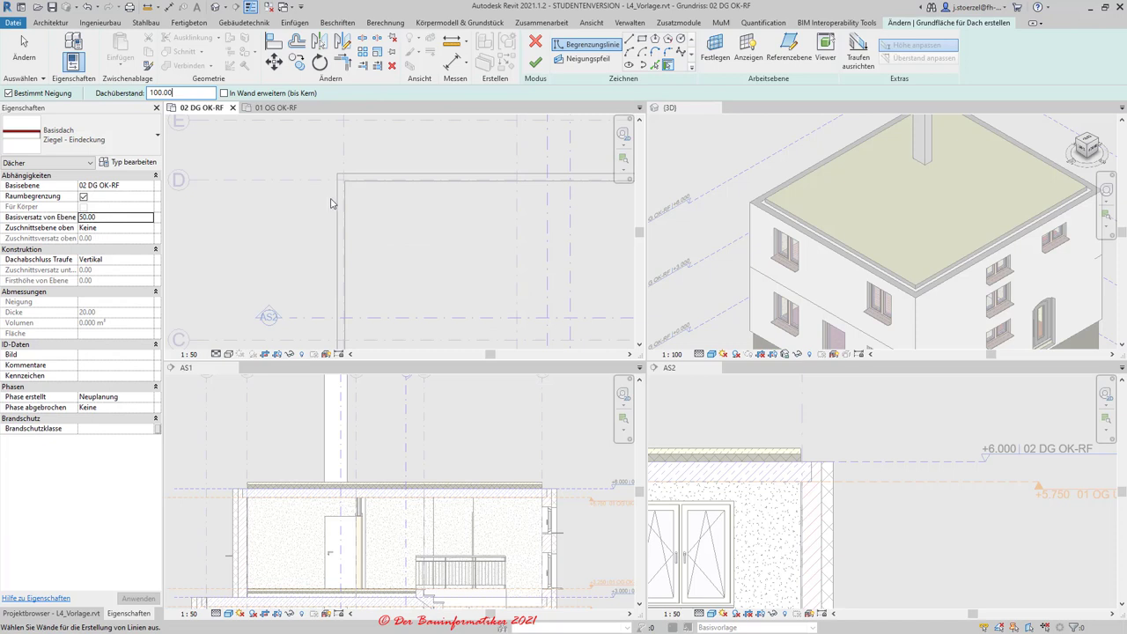
scroll(348, 201, "up", 1)
scroll(343, 194, "up", 1)
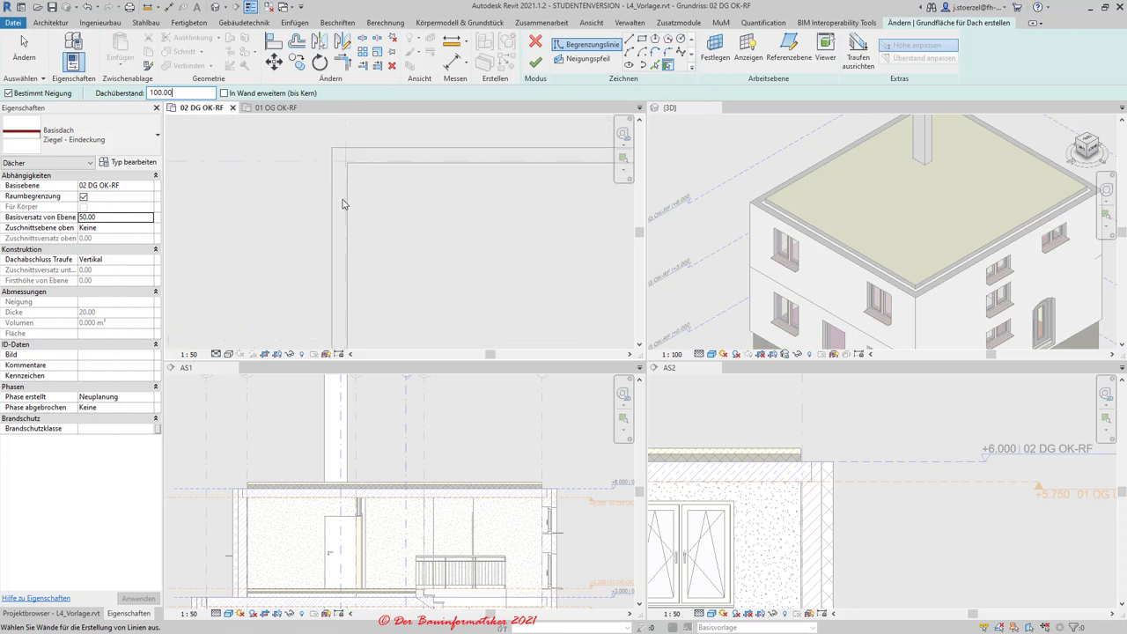
scroll(339, 180, "up", 1)
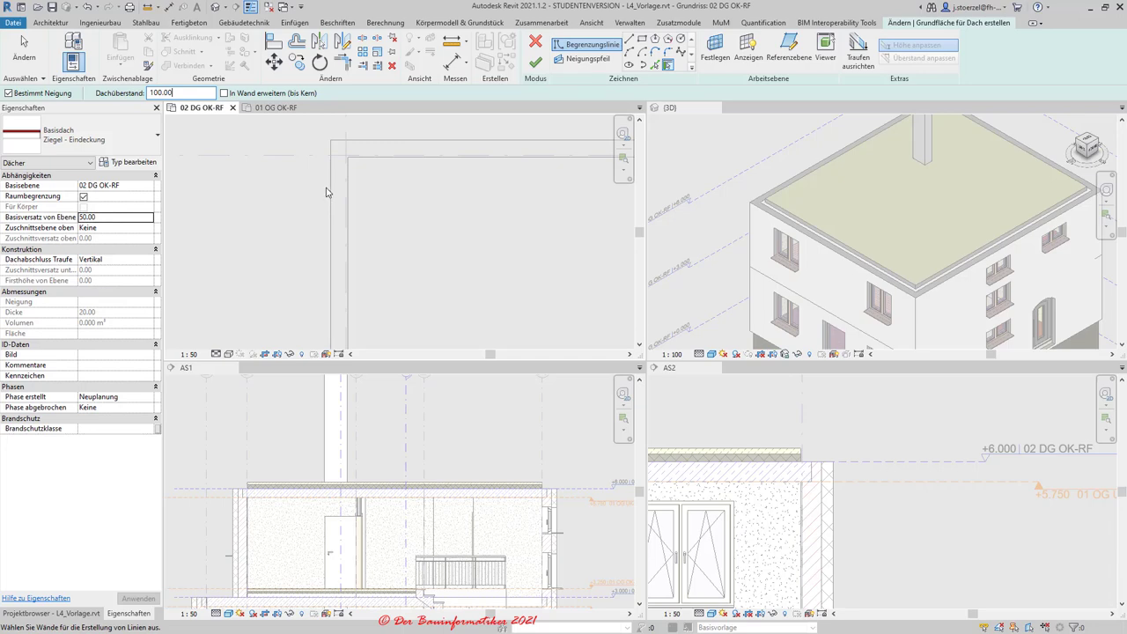
left_click(276, 108)
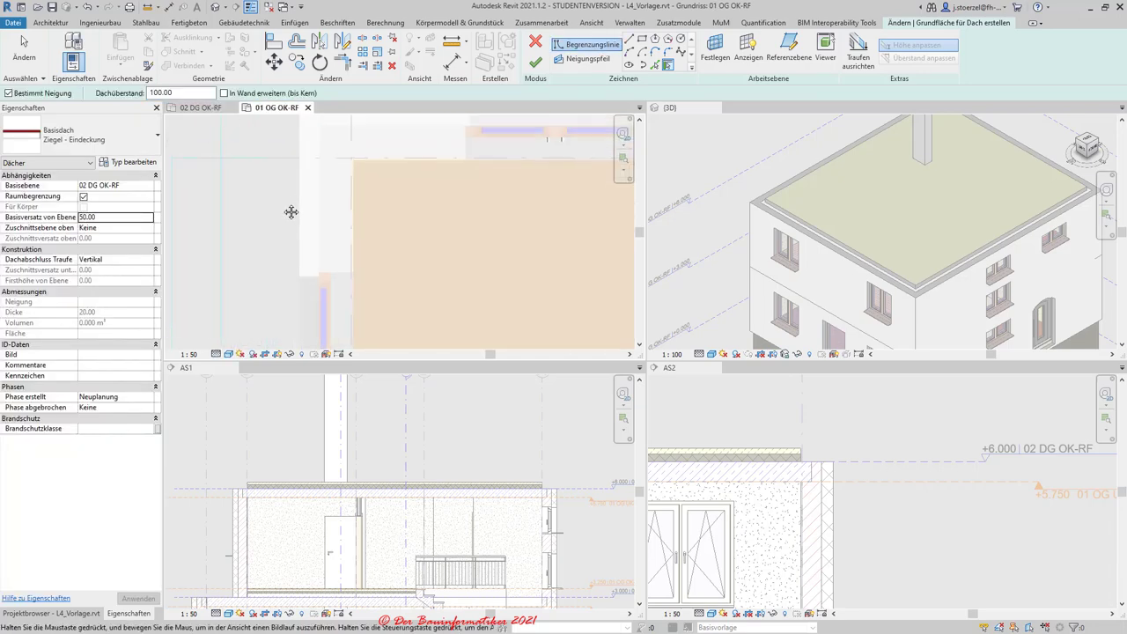
- Pick the left and top outer walls as 30° sloped roof edges with 100 overhang
middle_click_drag(285, 156, 314, 343)
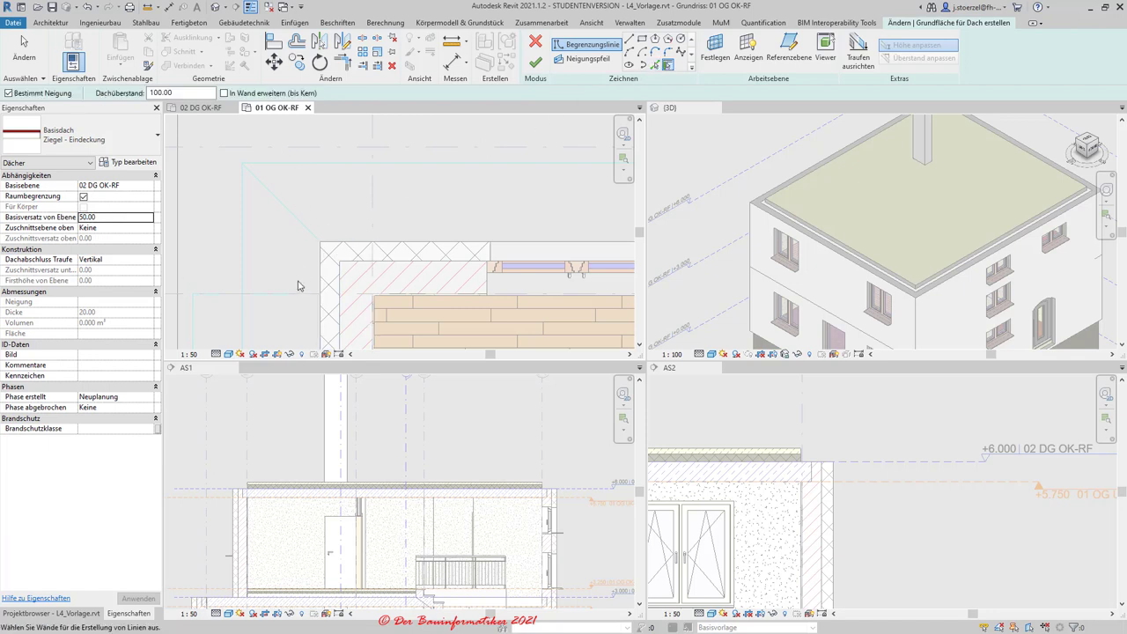
scroll(315, 279, "down", 2)
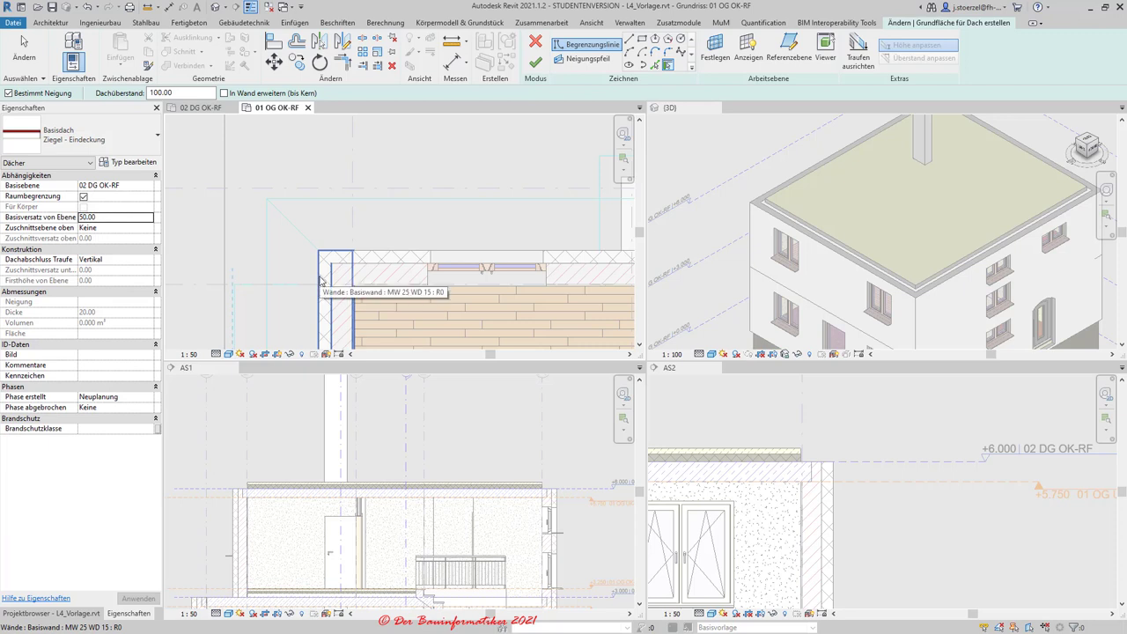
left_click(320, 280)
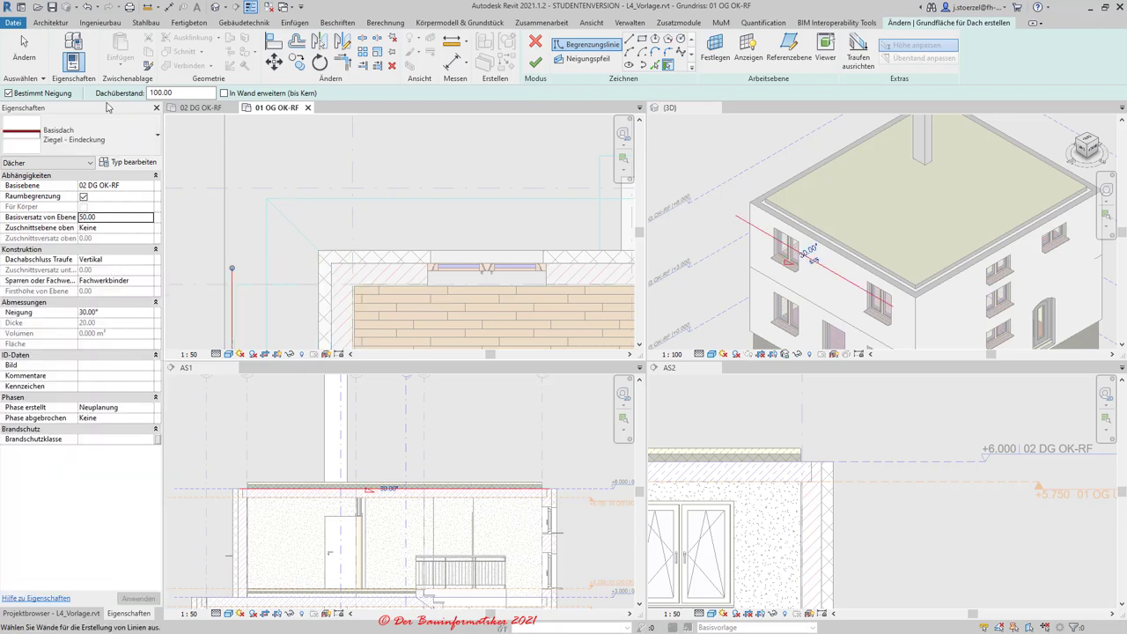
scroll(292, 332, "down", 3)
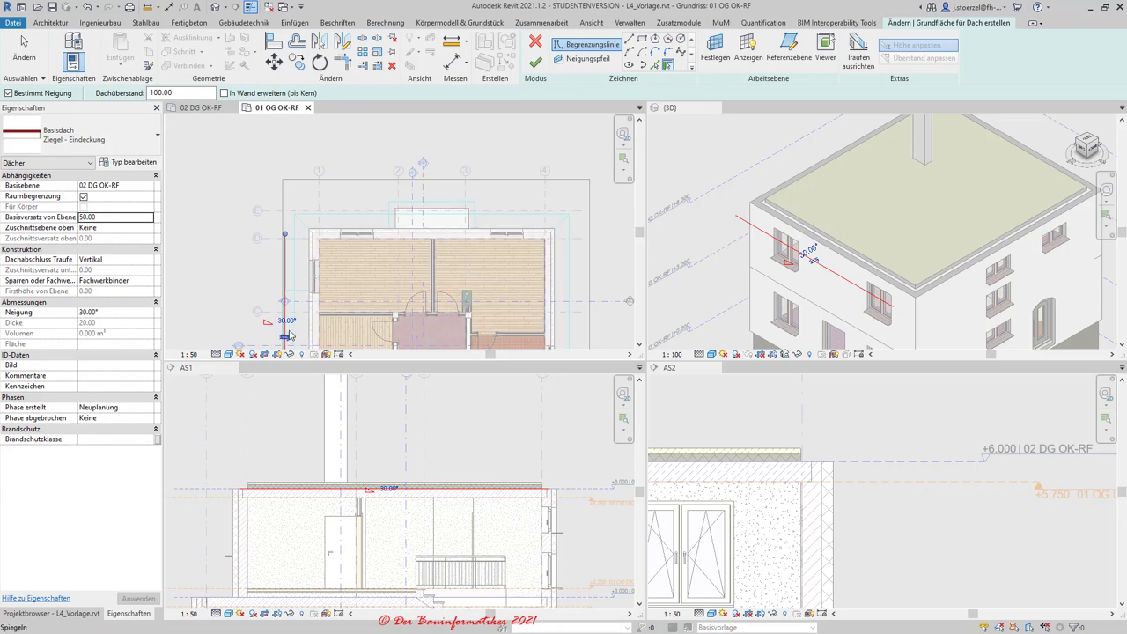
scroll(292, 332, "up", 1)
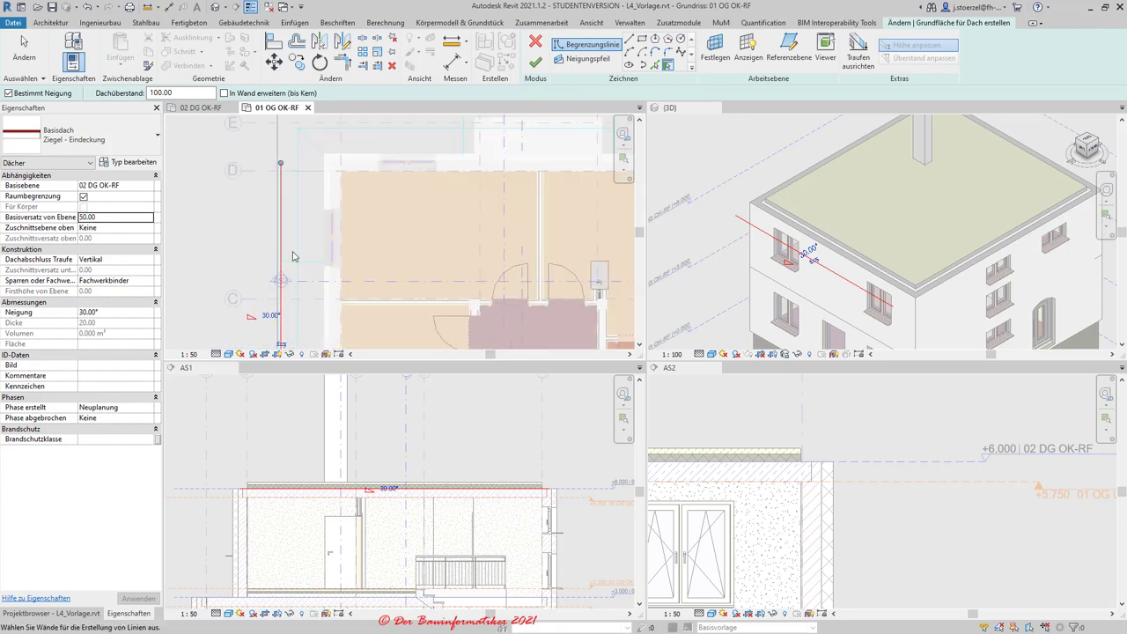
scroll(359, 158, "up", 1)
left_click(358, 158)
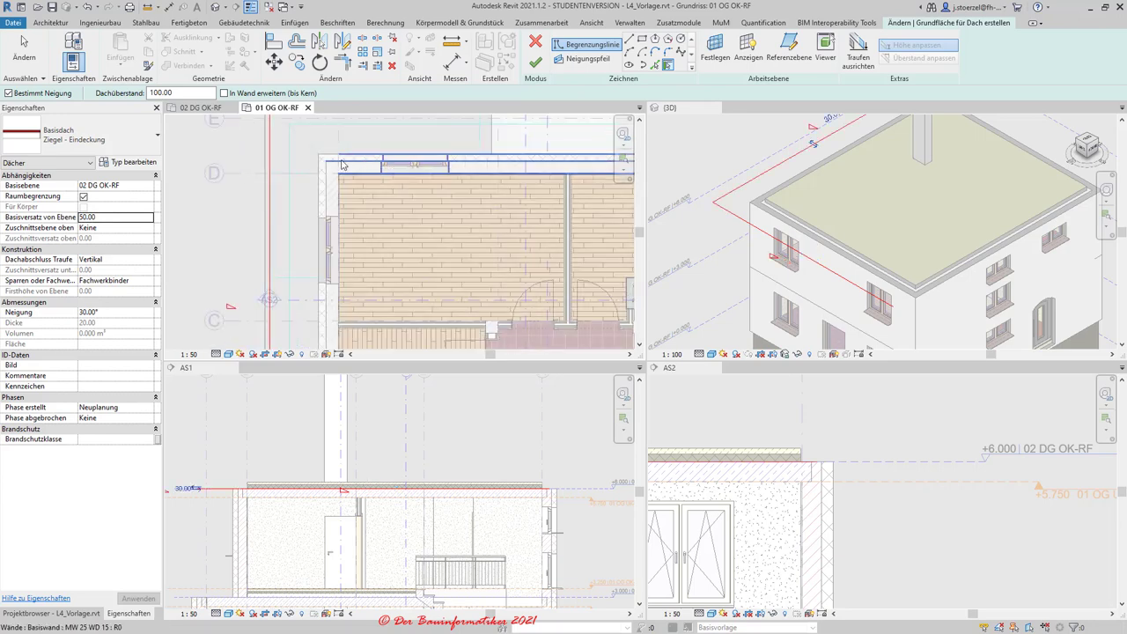
- Pick the right and bottom outer walls to close the roof outline, then show 02 DG OK-RF
scroll(358, 163, "down", 1)
scroll(358, 163, "down", 1)
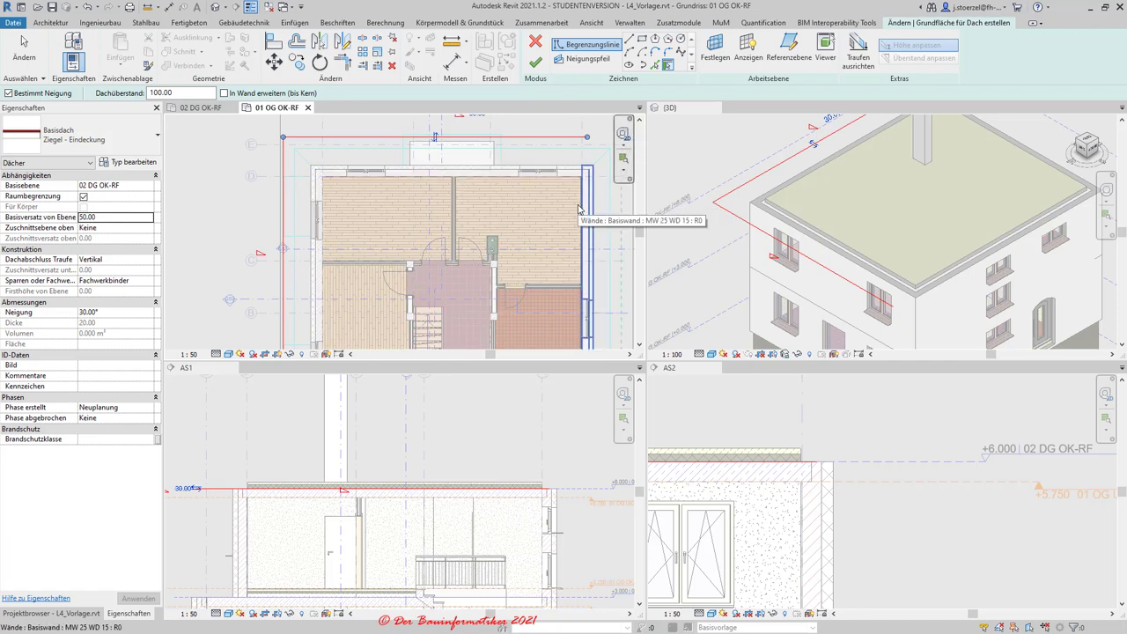
left_click(596, 209)
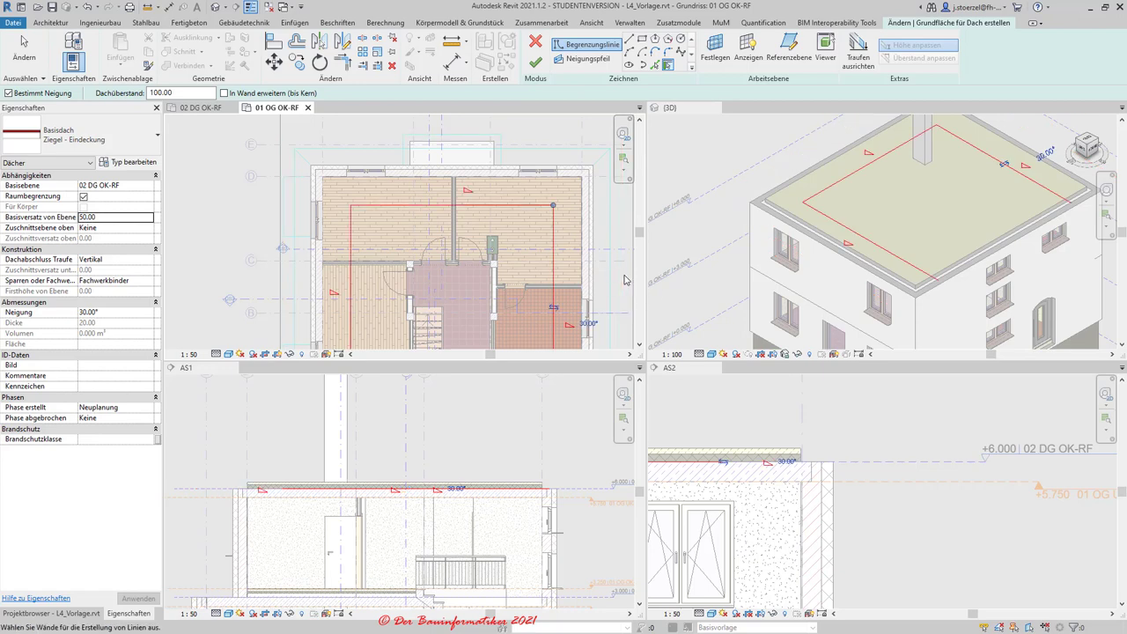
scroll(606, 298, "down", 3)
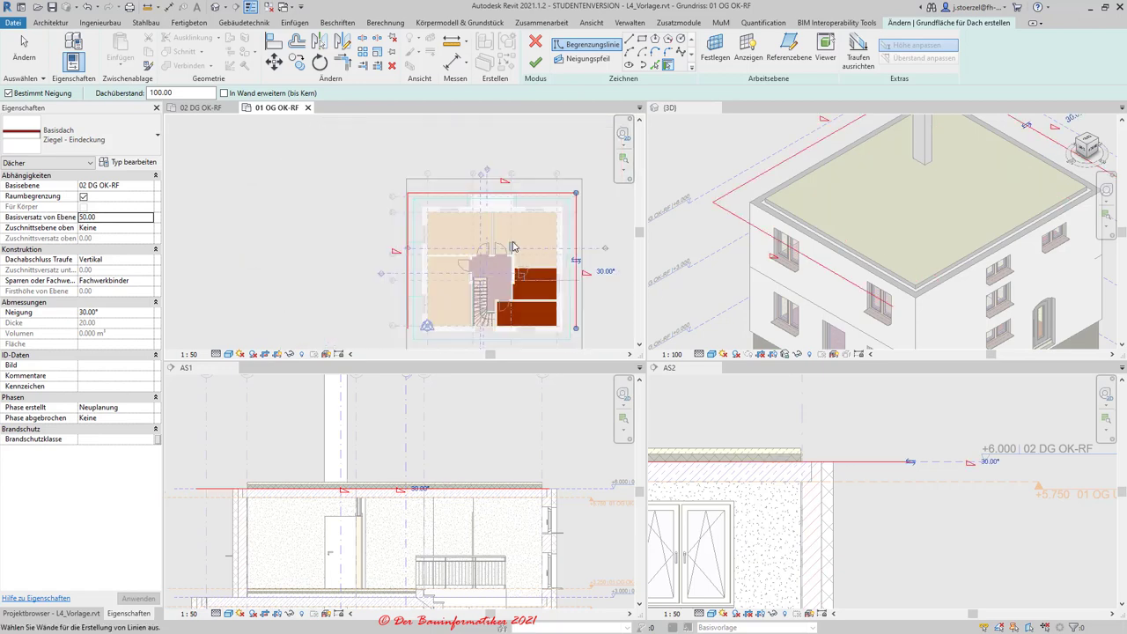
scroll(606, 299, "down", 2)
scroll(563, 299, "up", 3)
scroll(532, 302, "up", 1)
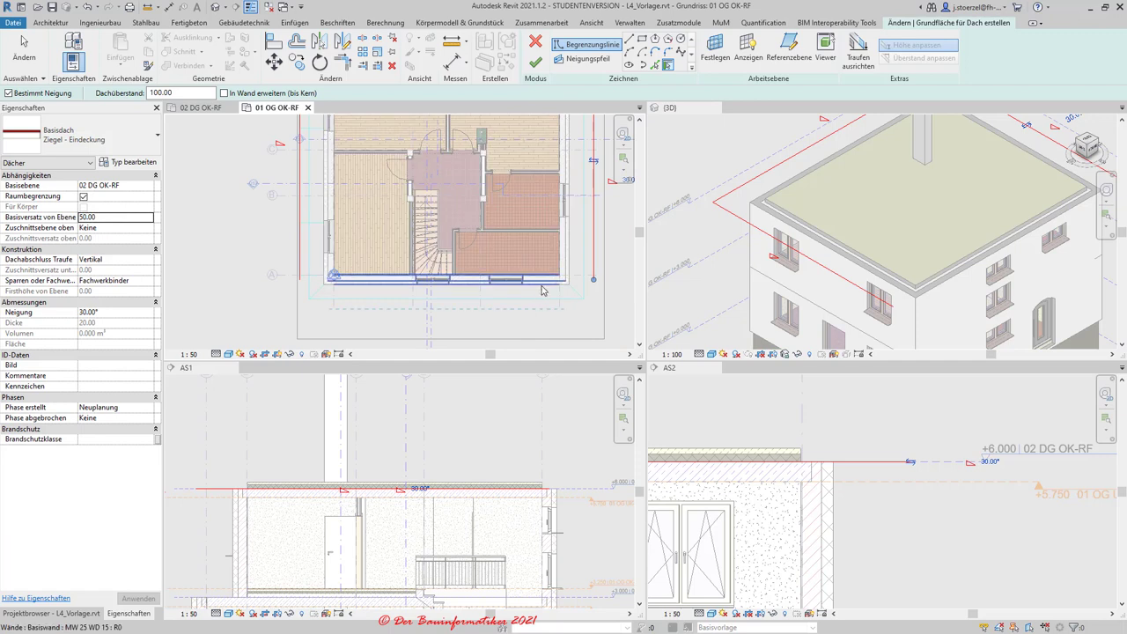
left_click(541, 286)
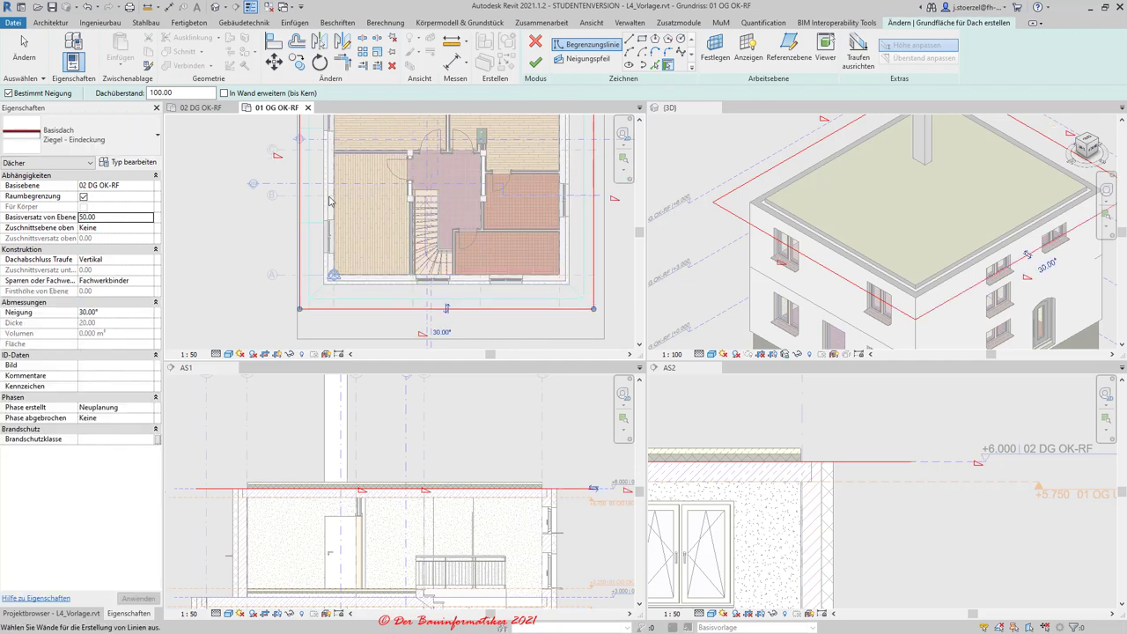
left_click(187, 109)
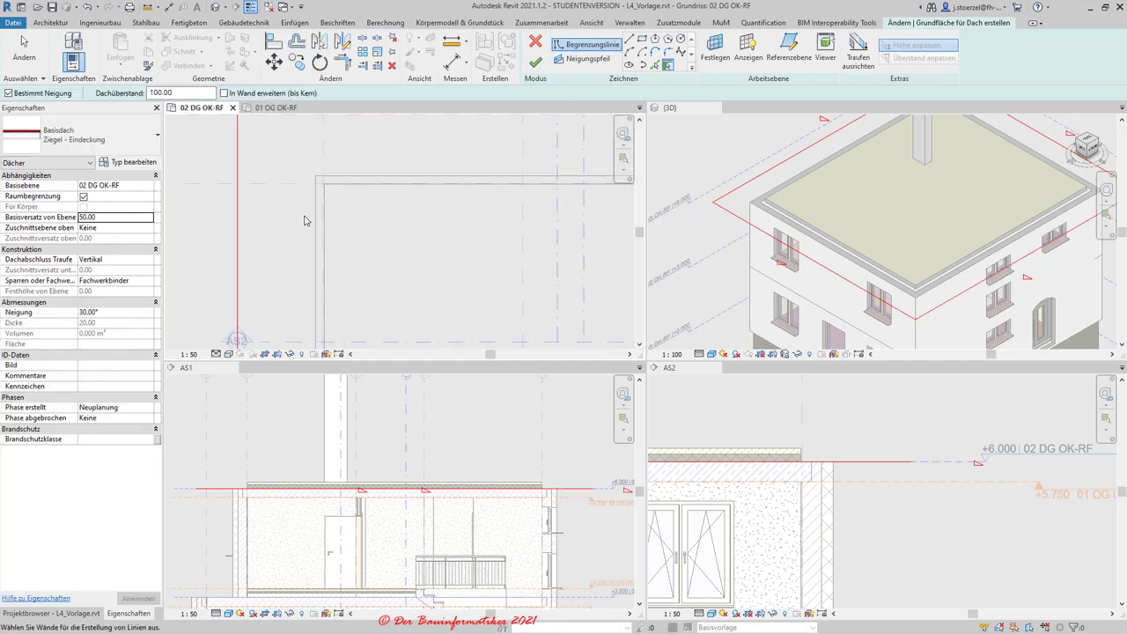
- Zoom around the 02 DG OK-RF plan to inspect the closed roof outline
scroll(326, 232, "down", 2)
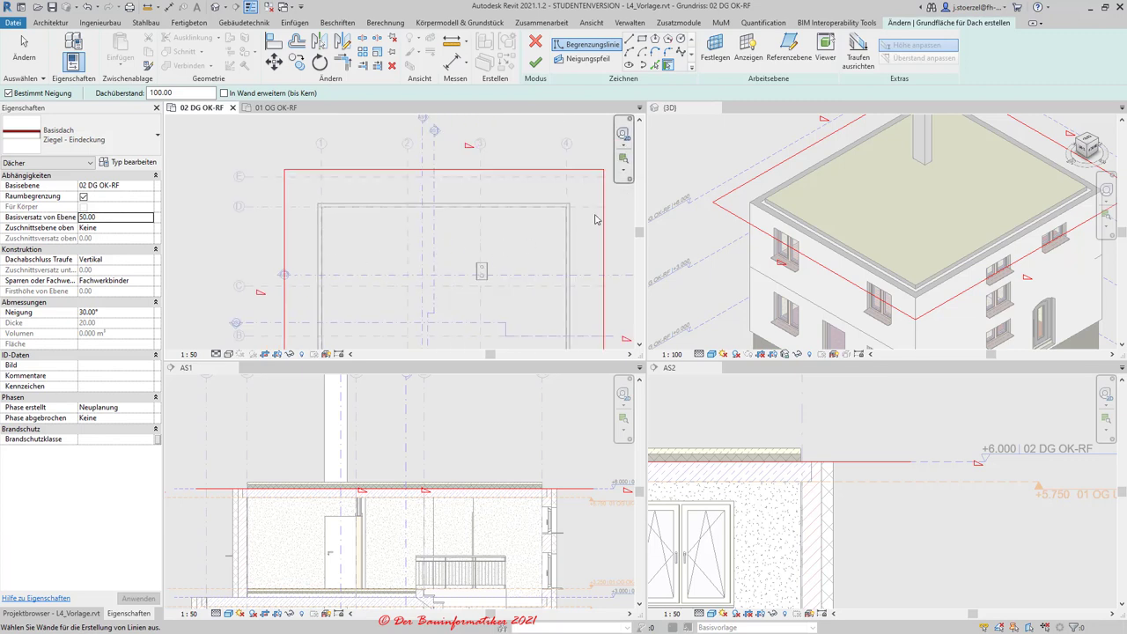
scroll(336, 242, "down", 2)
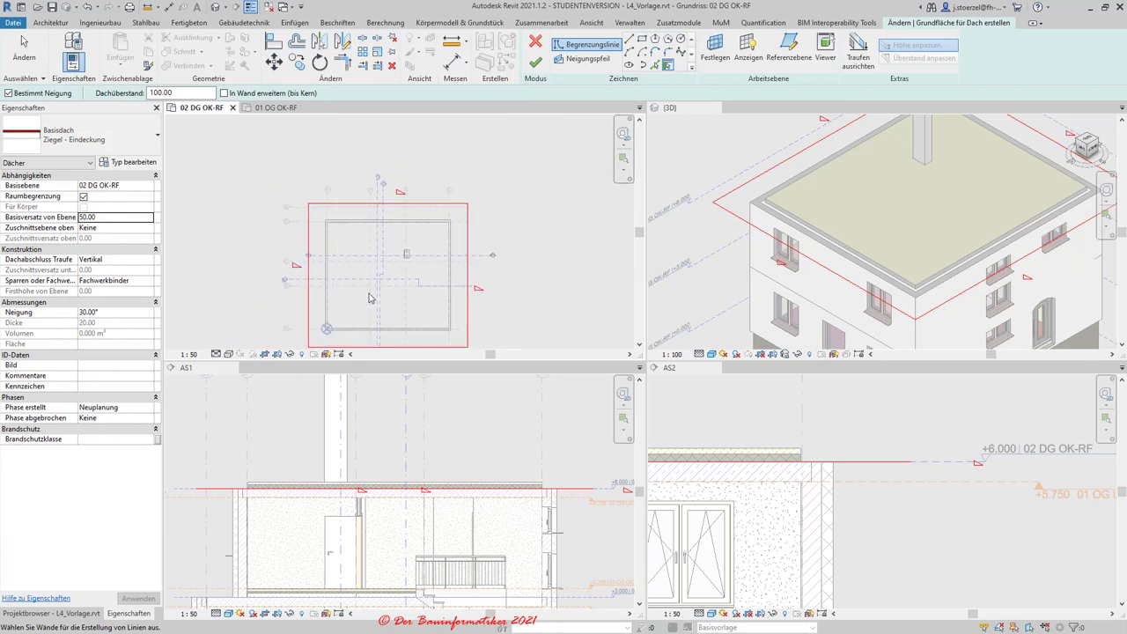
scroll(433, 331, "up", 1)
scroll(427, 295, "up", 2)
scroll(423, 274, "up", 1)
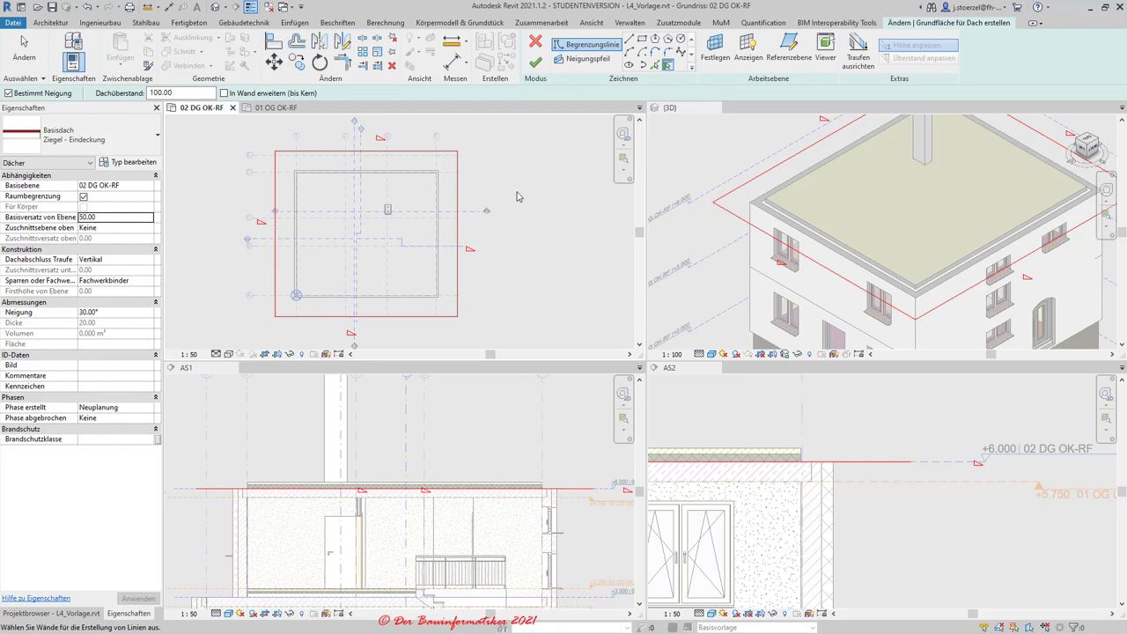
- Switch back to 01 OG OK-RF, then activate the 3D view and zoom out
left_click(276, 108)
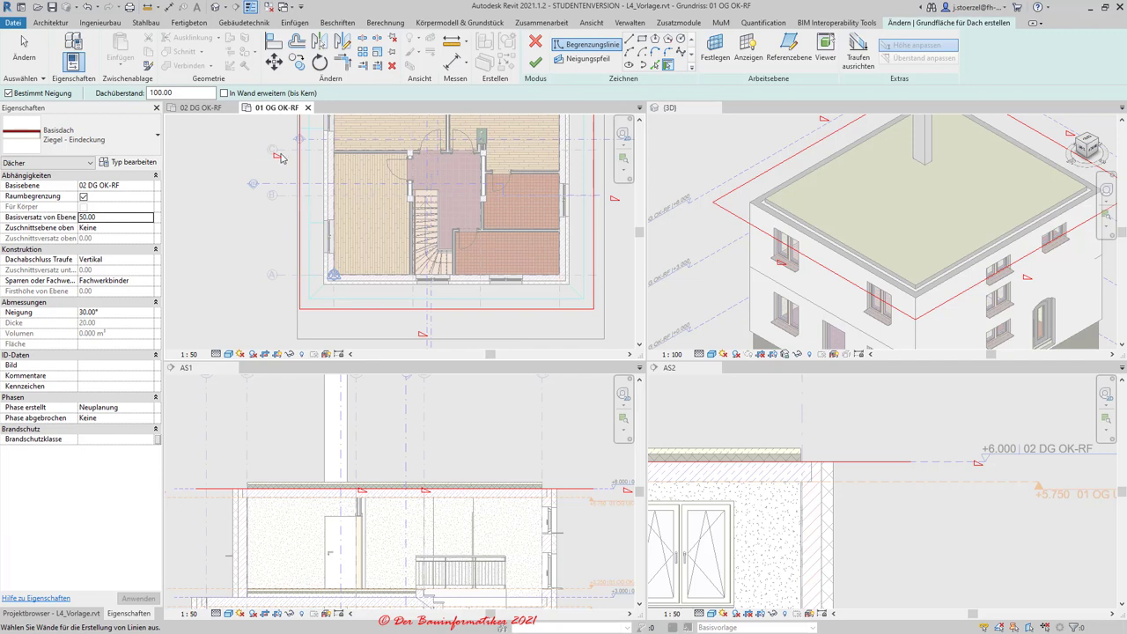
scroll(302, 164, "down", 3)
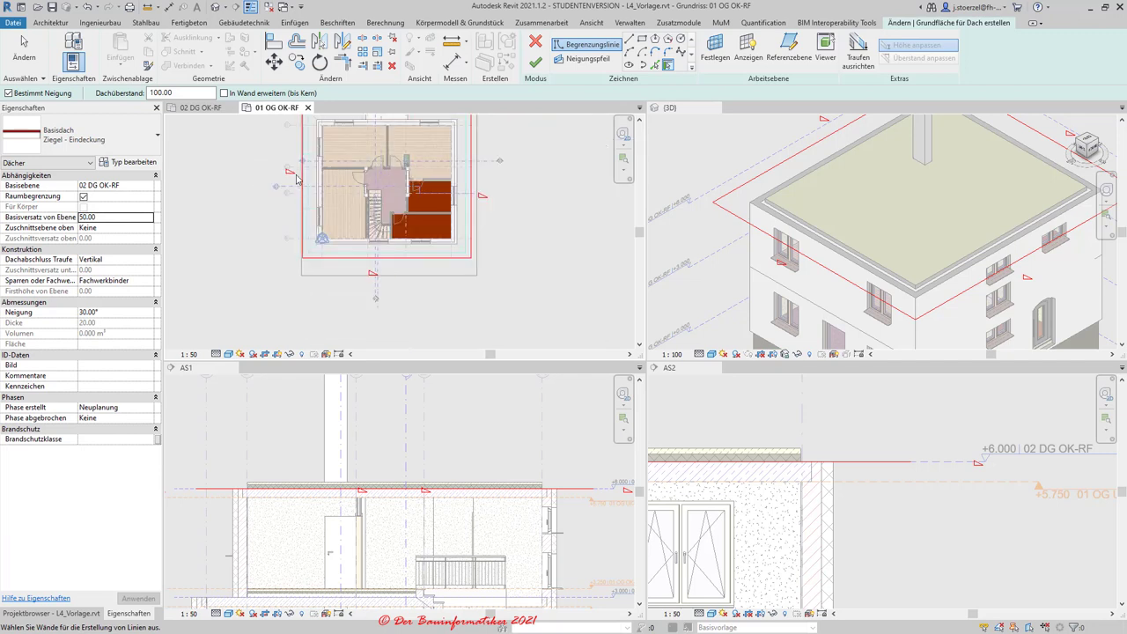
left_click(746, 188)
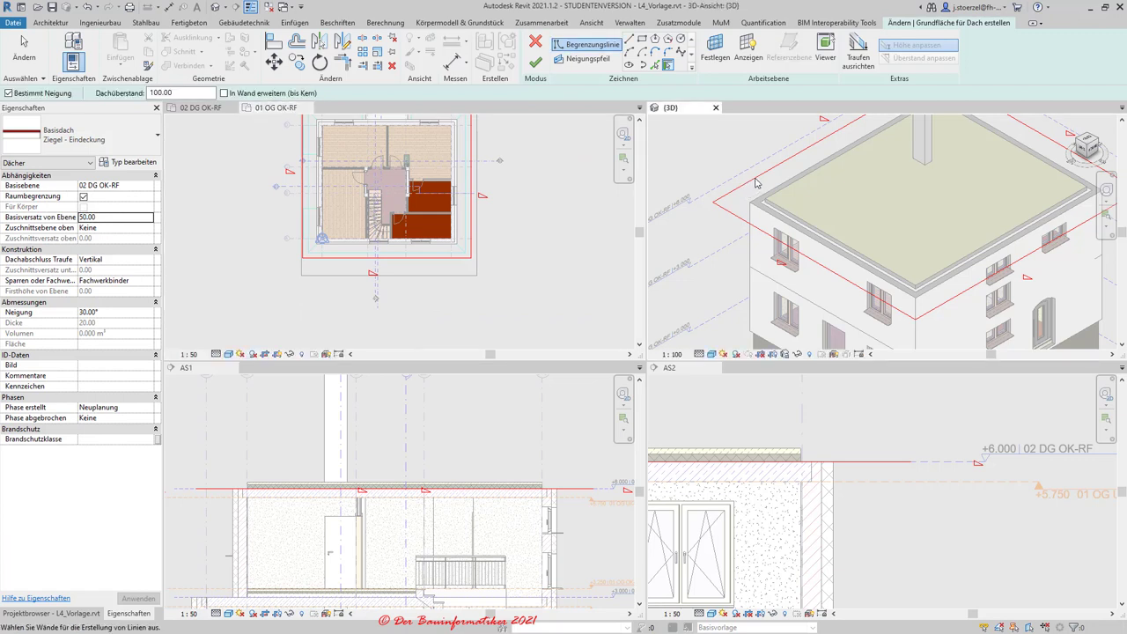
scroll(755, 183, "down", 2)
scroll(810, 158, "down", 2)
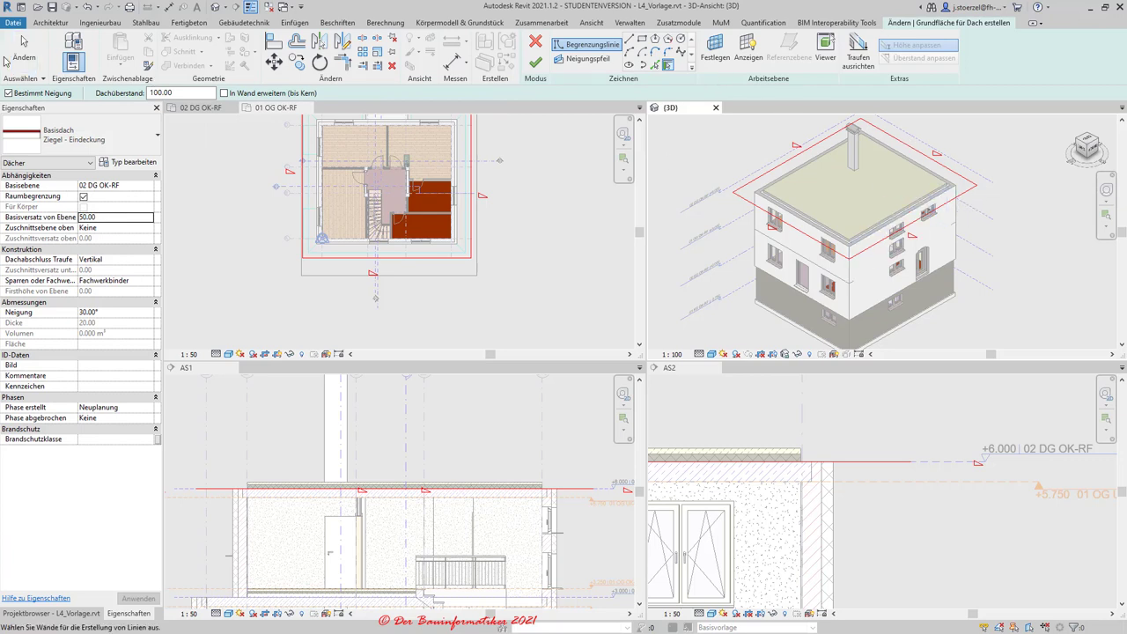
- Verify a roof edge's 30° slope and 100 overhang, then finish the hipped roof sketch
left_click(8, 56)
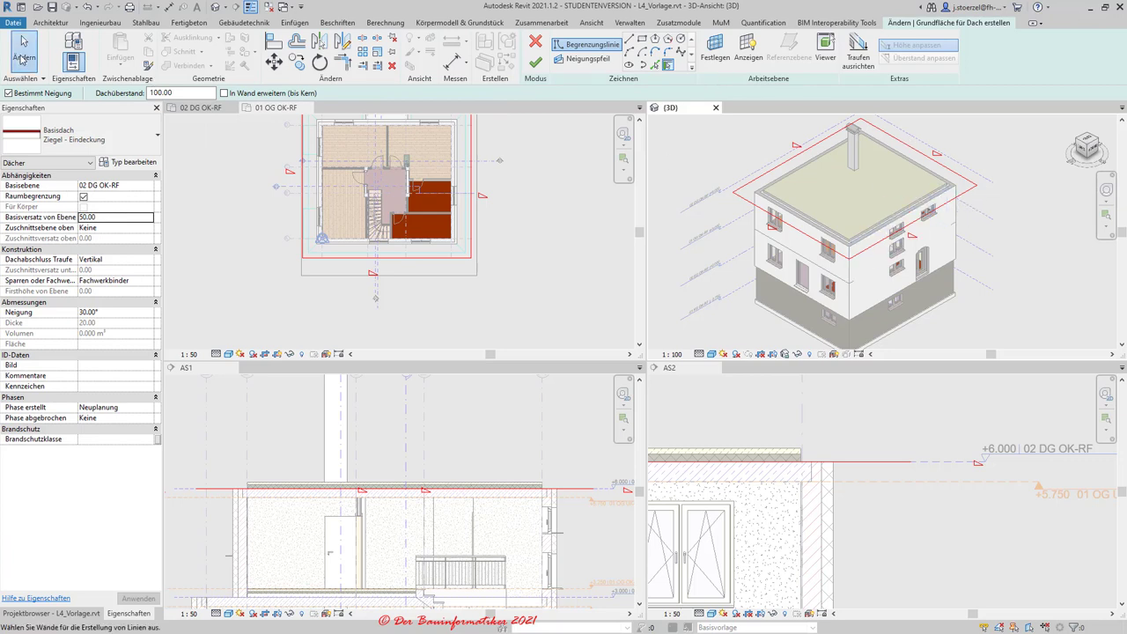
left_click(965, 198)
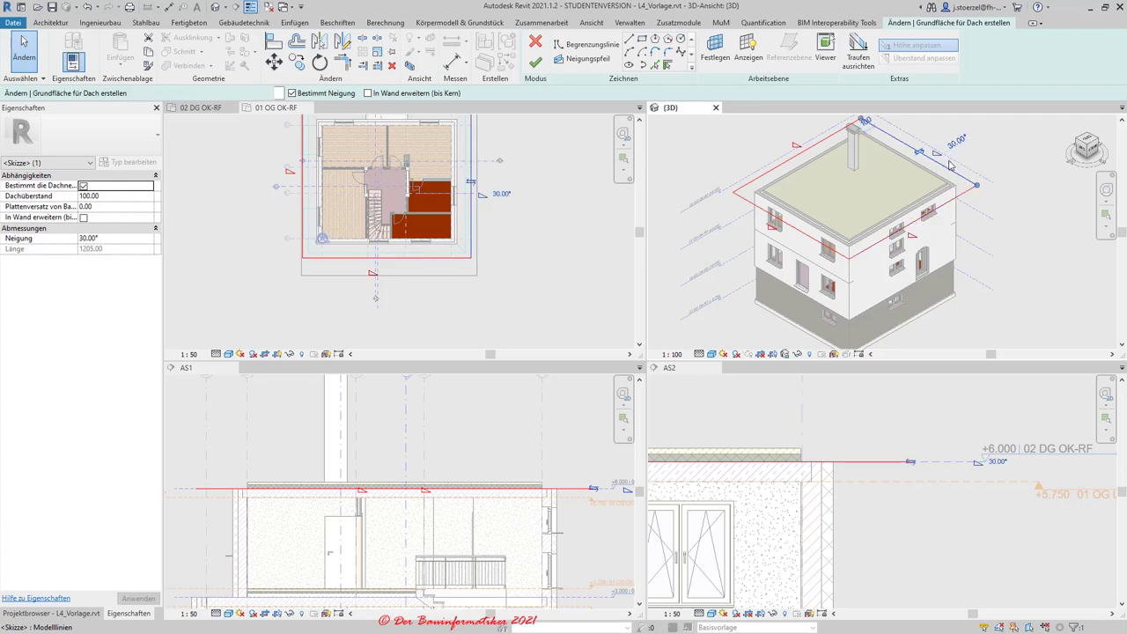
scroll(937, 154, "up", 2)
scroll(938, 154, "up", 3)
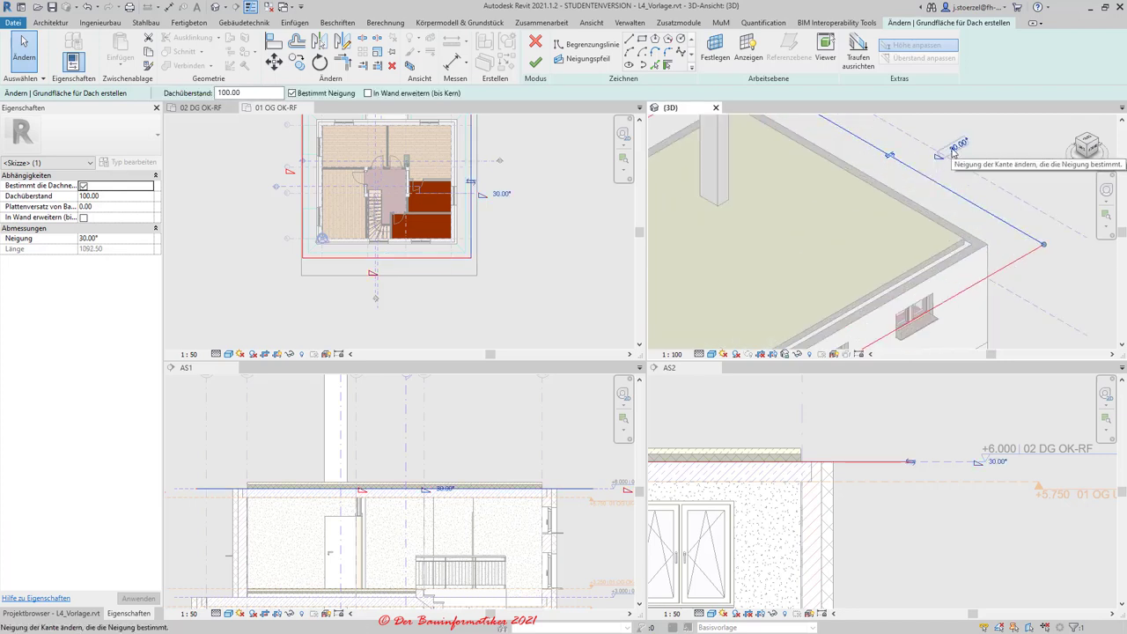
scroll(953, 154, "down", 4)
scroll(704, 158, "down", 2)
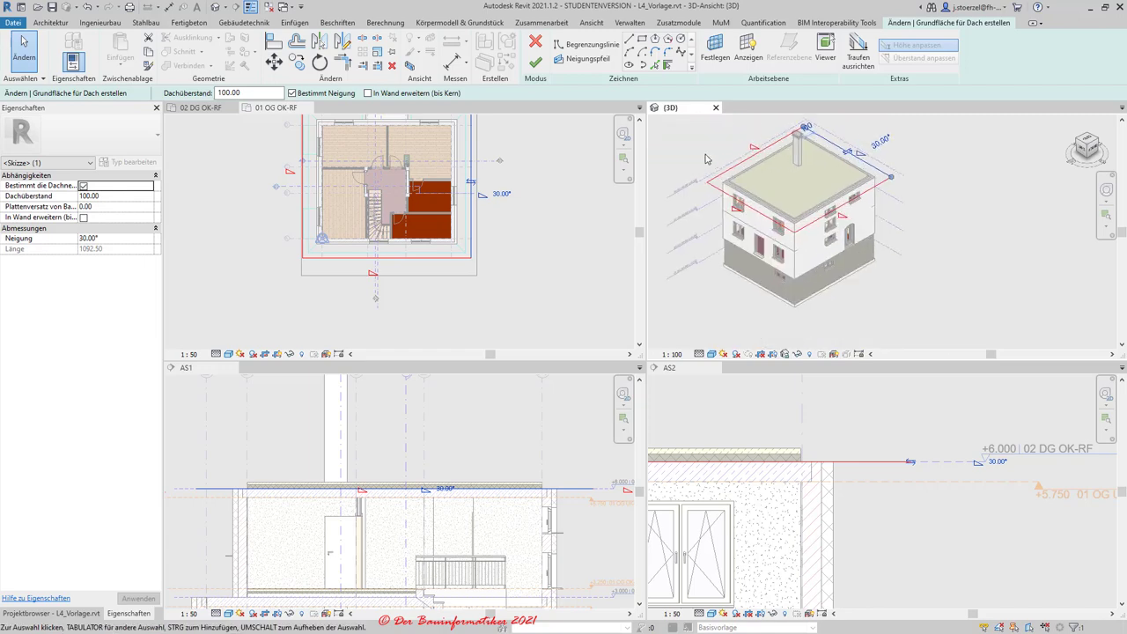
scroll(704, 158, "up", 1)
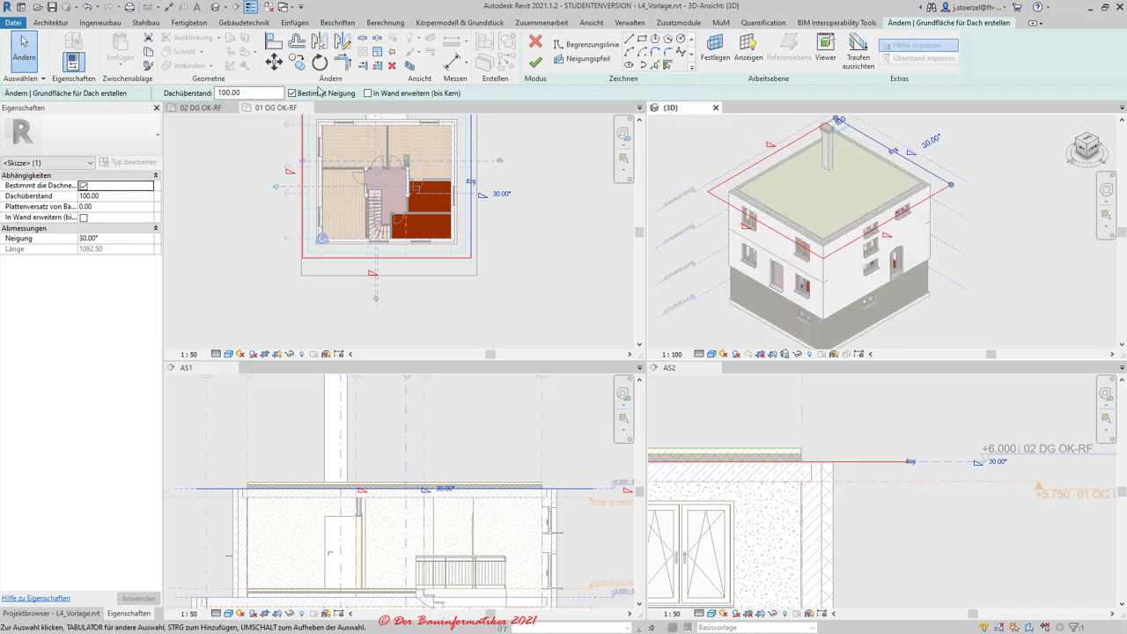
left_click(536, 61)
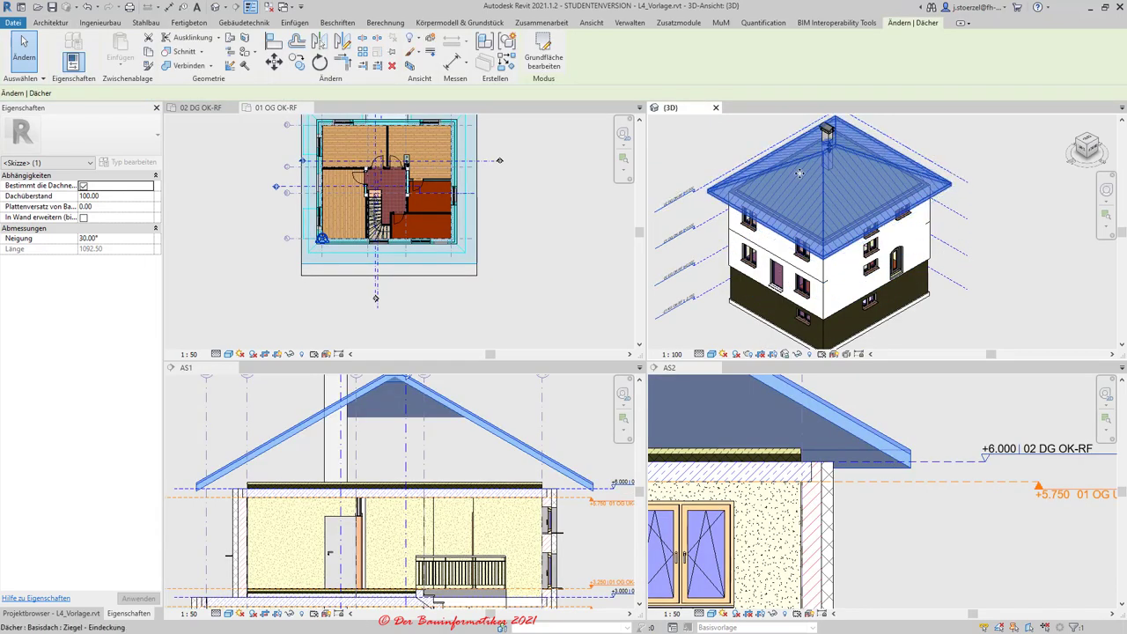
- Orbit and zoom the 3D view to a near-frontal look at the new 30° hipped roof
scroll(979, 222, "down", 2)
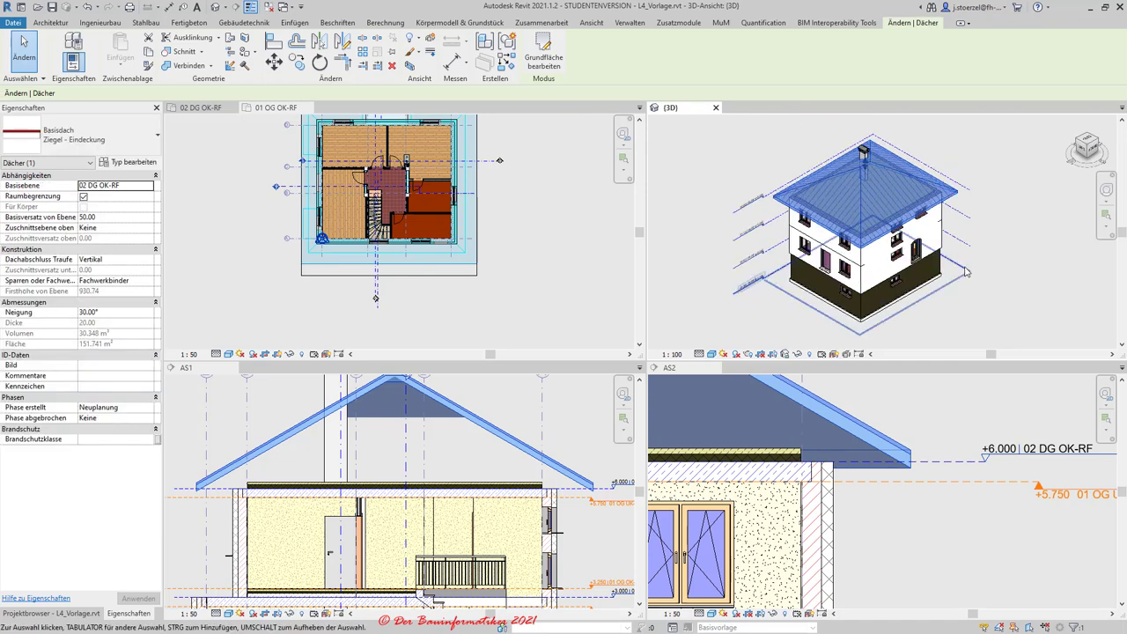
scroll(968, 264, "up", 2)
scroll(983, 240, "up", 1)
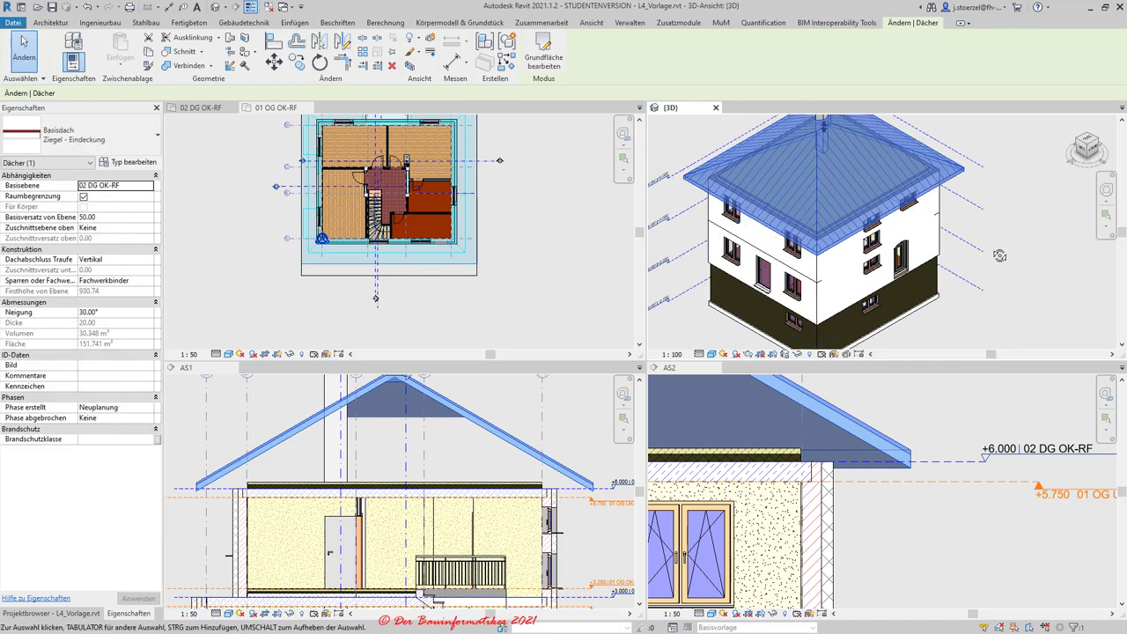
mouse_move(994, 255)
middle_mouse_down("shift")
mouse_move(959, 165)
mouse_move(820, 153)
middle_mouse_up("shift")
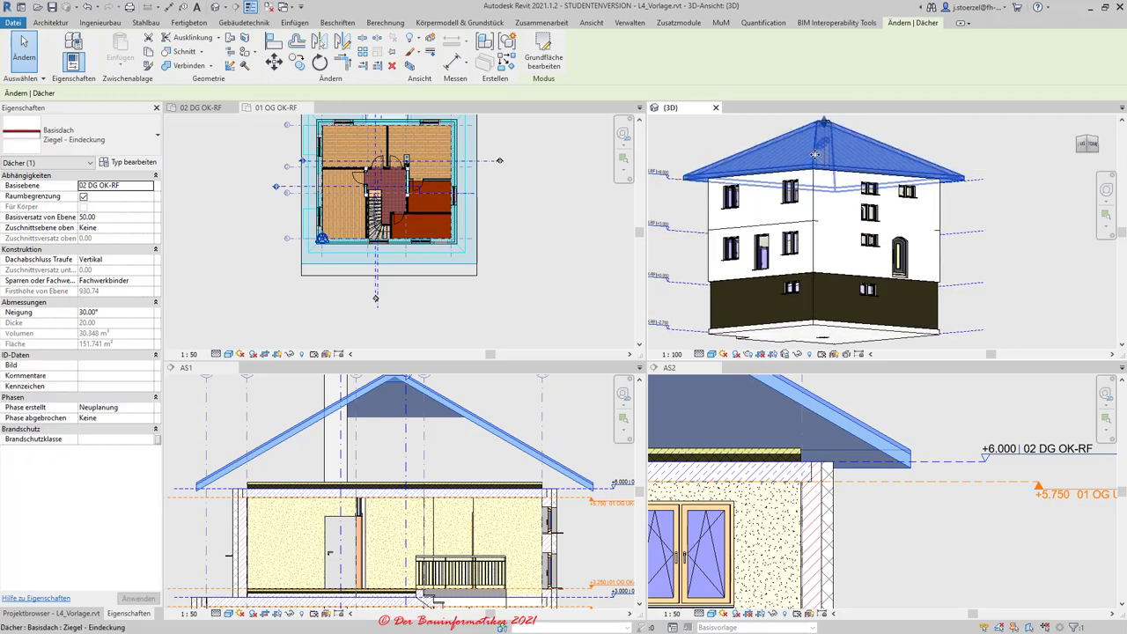
scroll(695, 476, "down", 2)
scroll(695, 476, "down", 1)
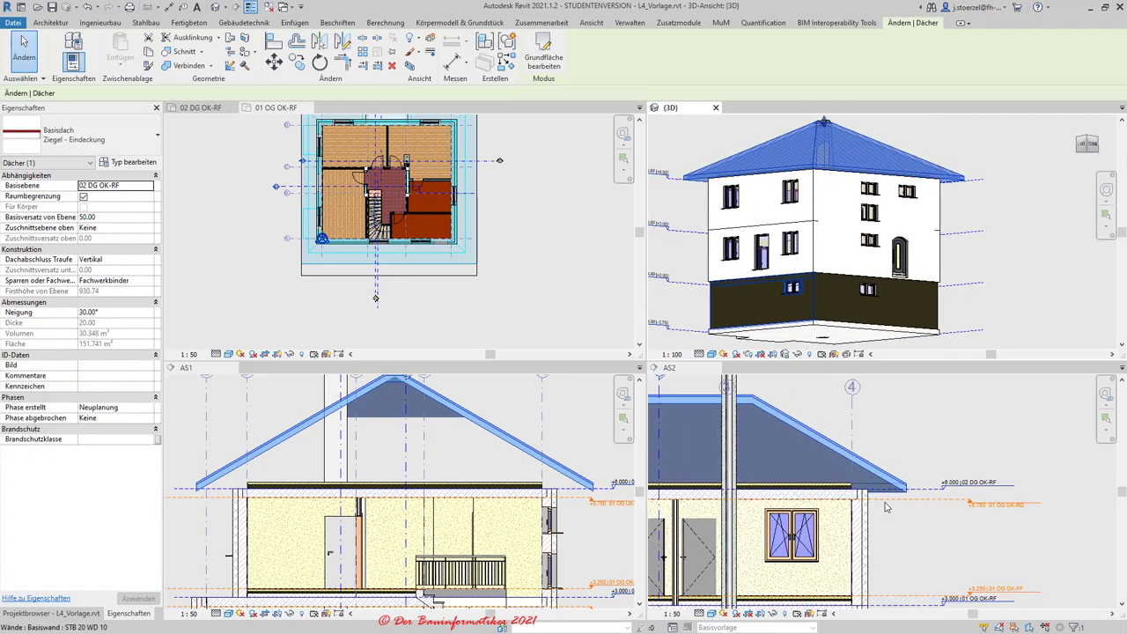
scroll(694, 476, "down", 2)
scroll(694, 471, "down", 2)
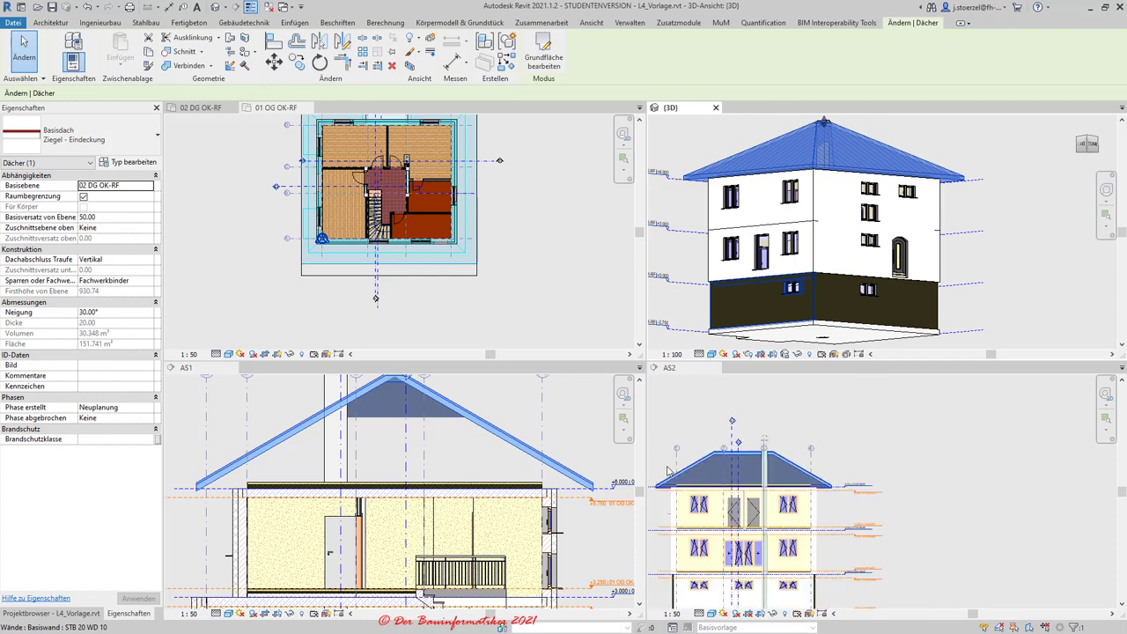
scroll(692, 475, "up", 2)
scroll(688, 484, "up", 3)
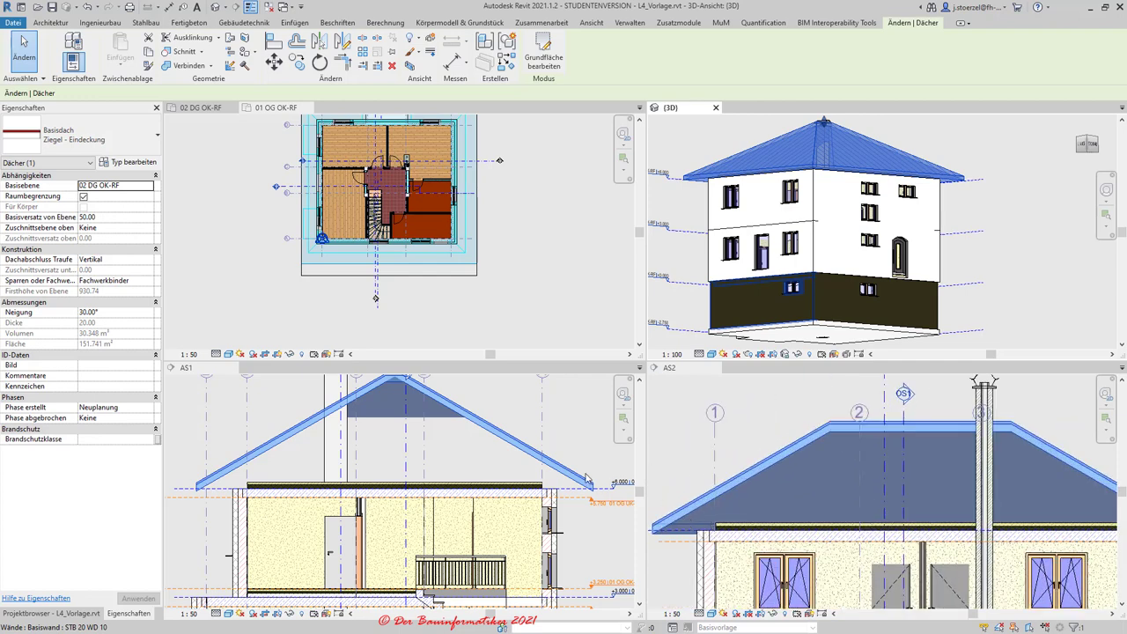
left_click(538, 476)
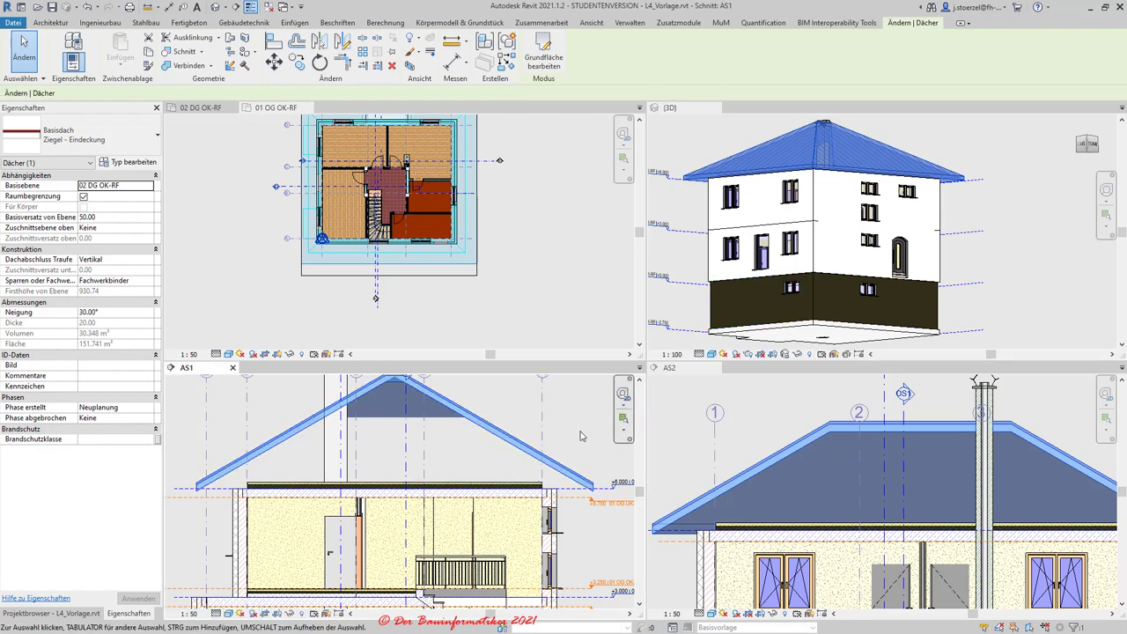
left_click(551, 472)
left_click(565, 468)
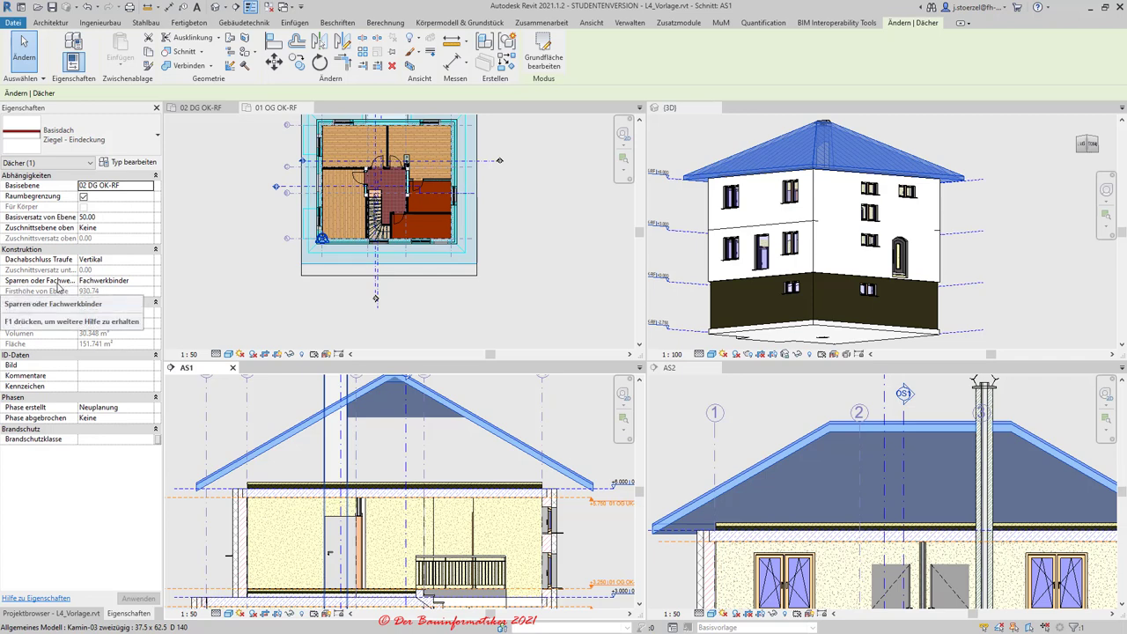
left_click(151, 281)
left_click(102, 302)
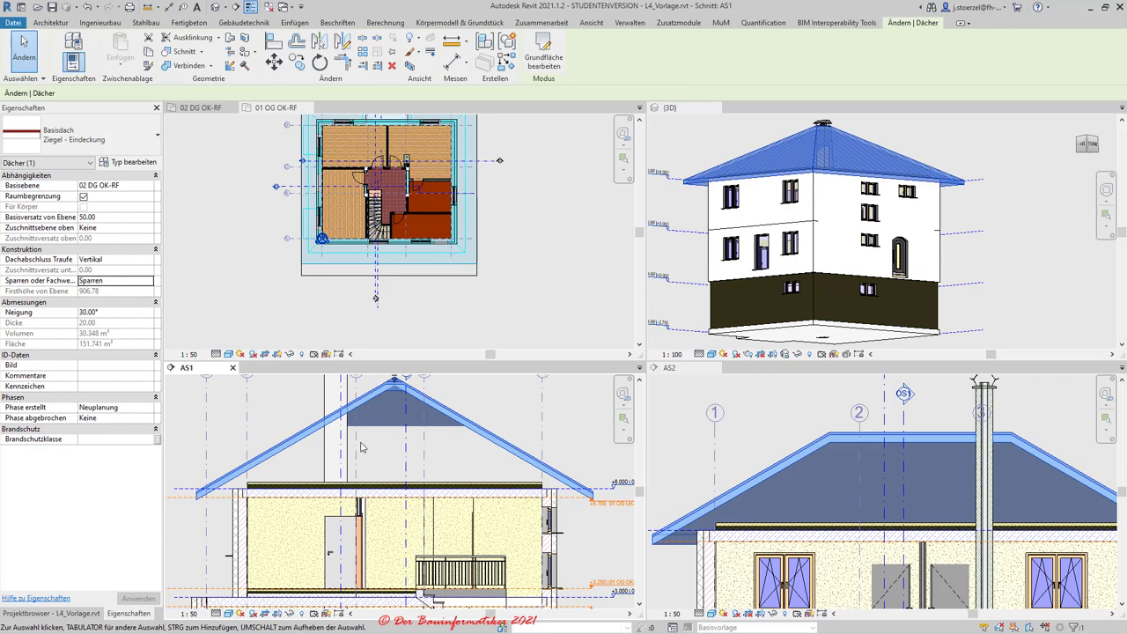
left_click(148, 282)
left_click(104, 291)
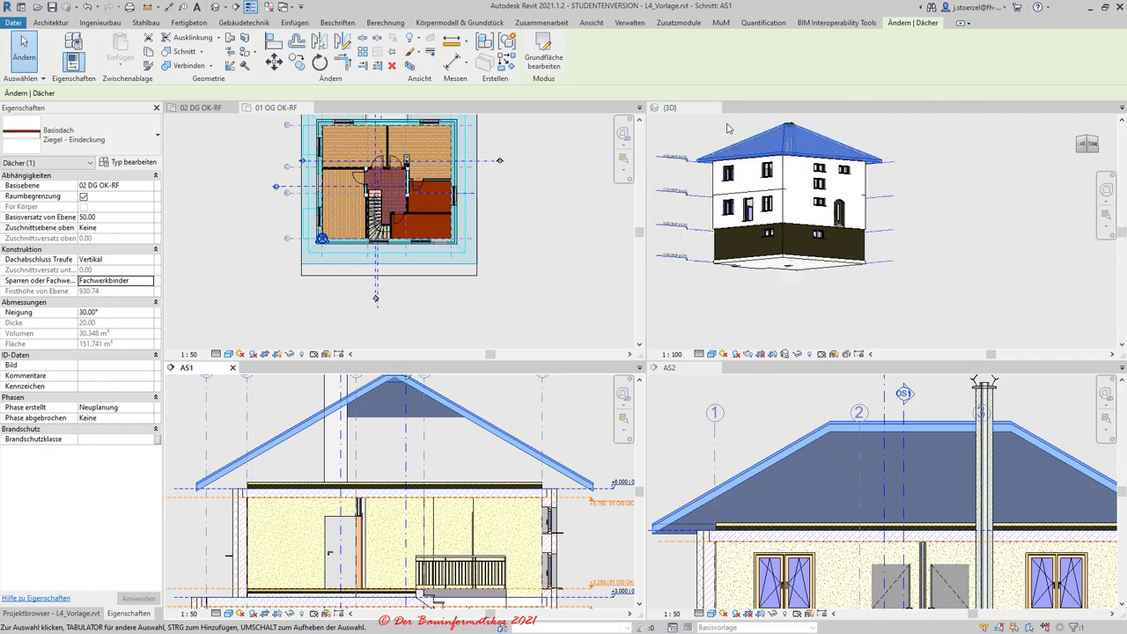
- Try a 25° roof slope and inspect the whole building from above in 3D
scroll(781, 161, "up", 3)
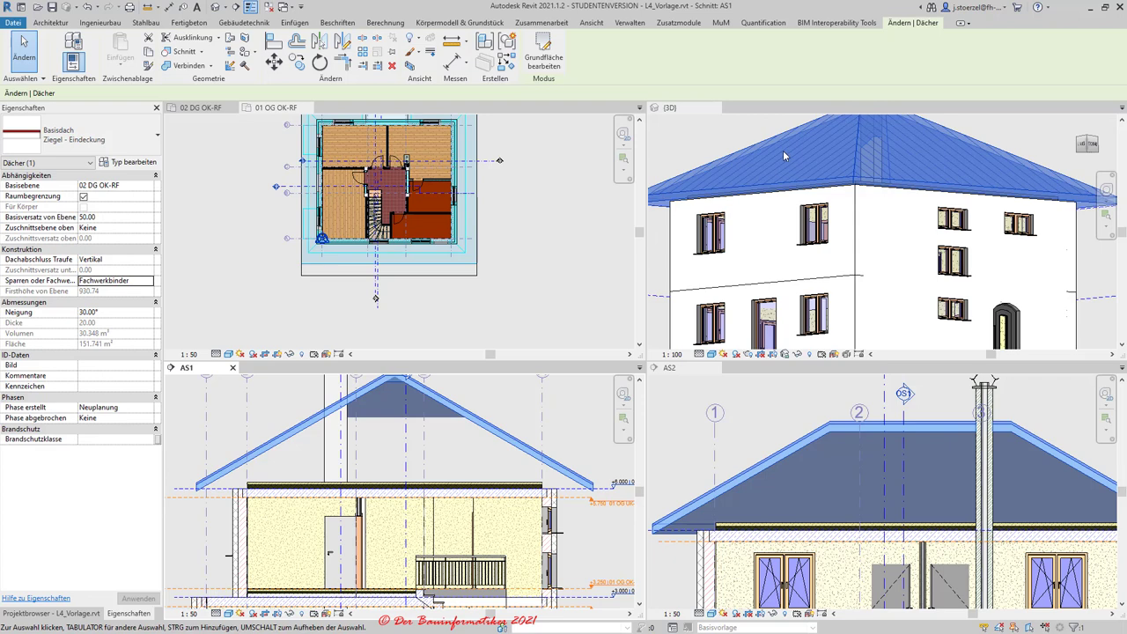
left_click(760, 145)
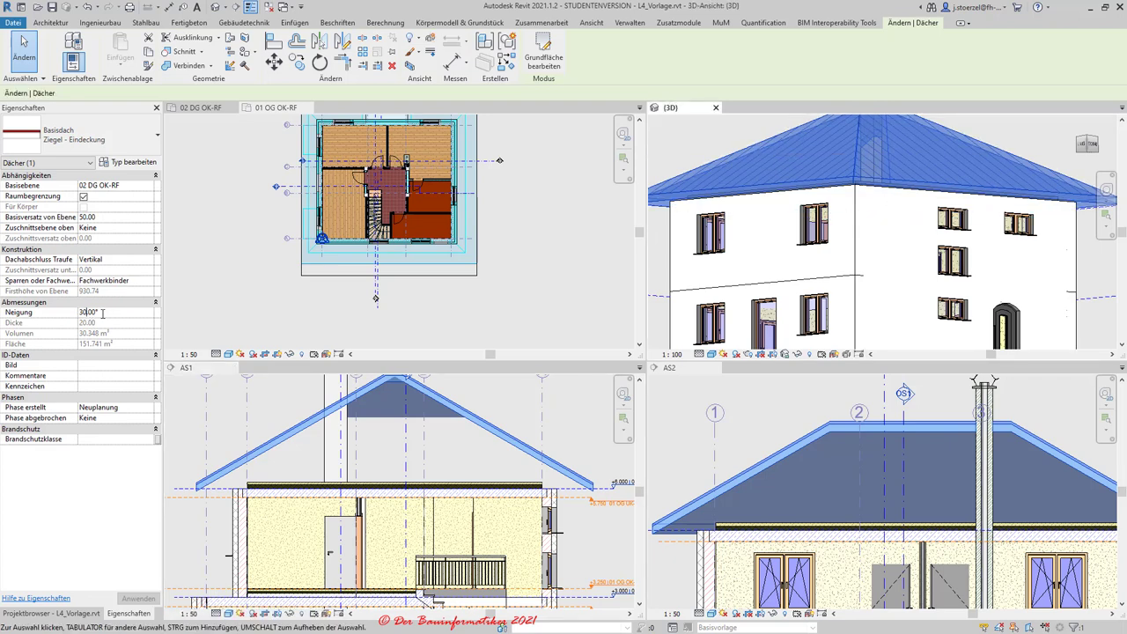
type("25")
key("Return")
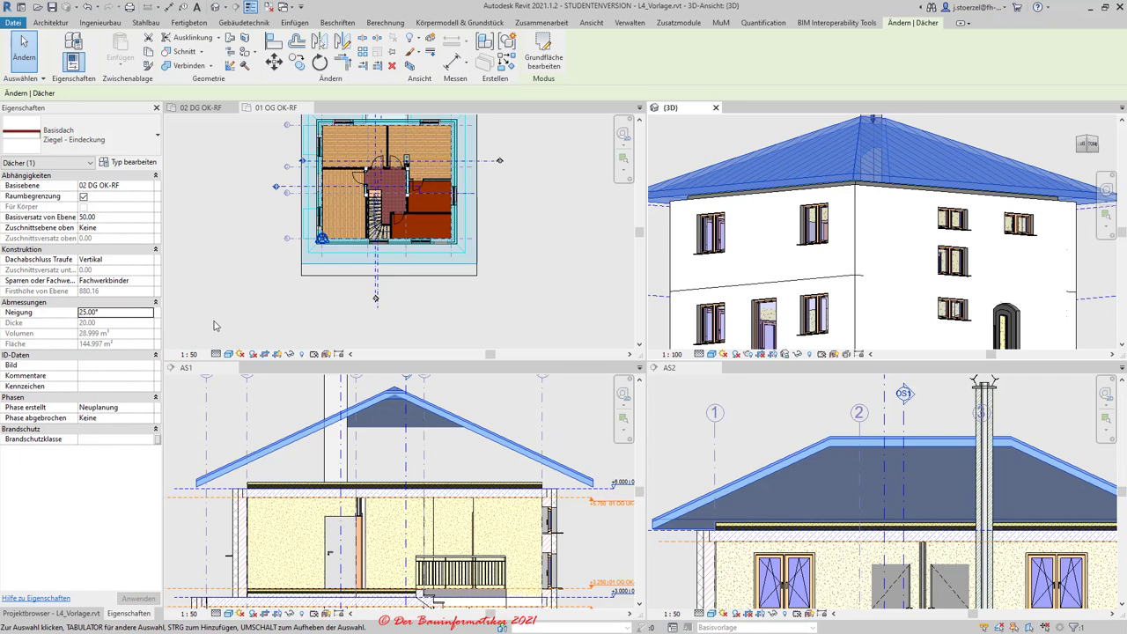
scroll(773, 232, "down", 3)
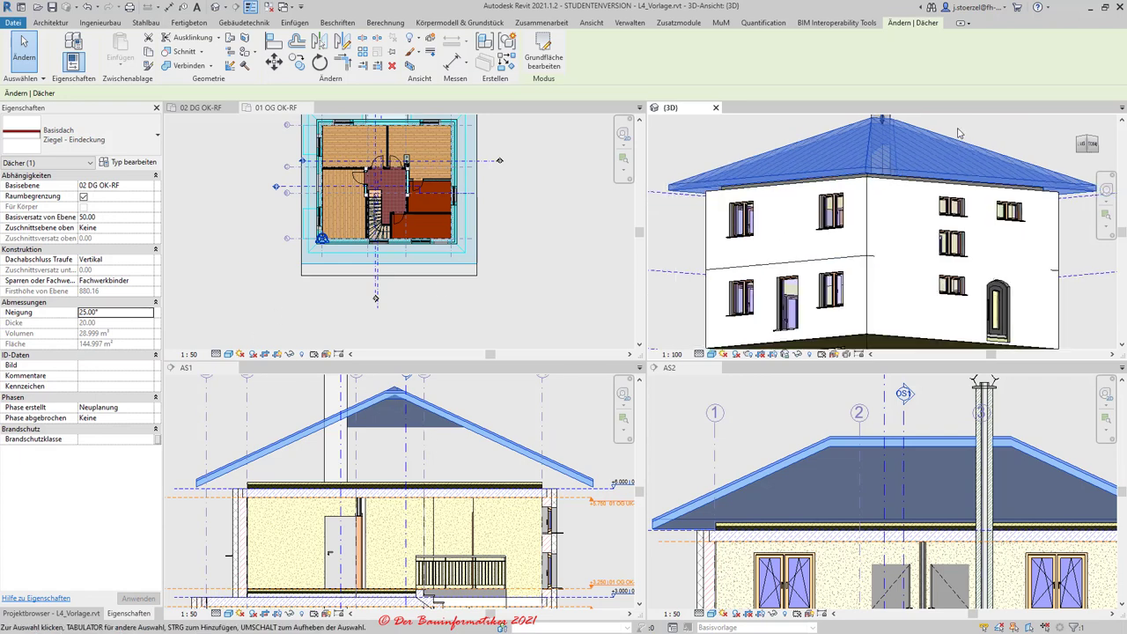
middle_click_drag(773, 232, 874, 152, "shift")
scroll(874, 152, "up", 1)
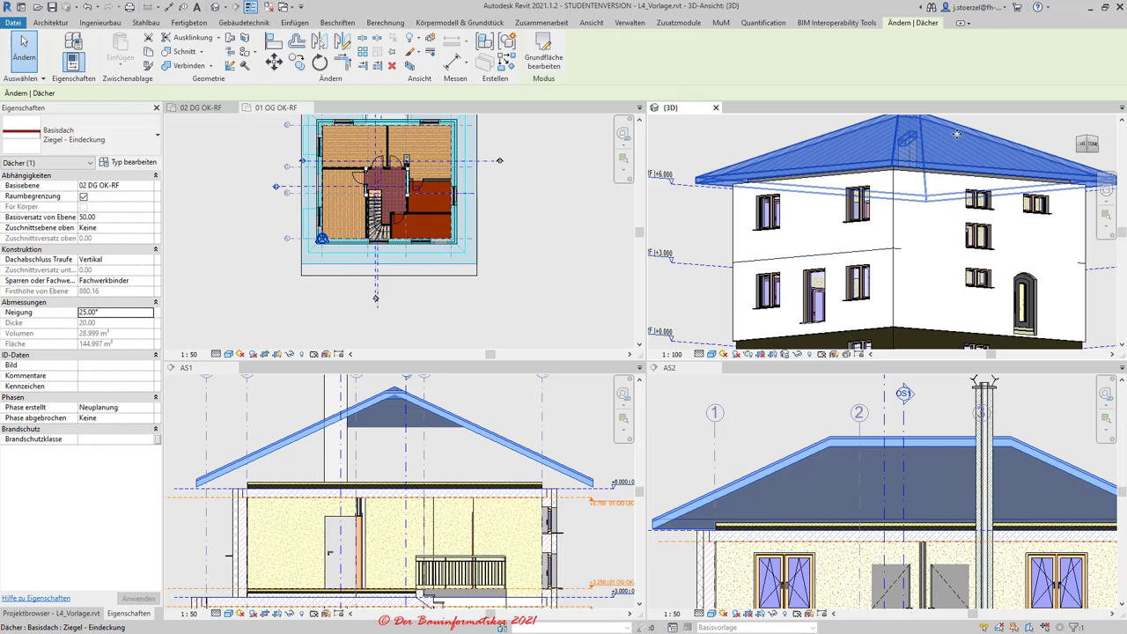
scroll(968, 156, "up", 3)
scroll(967, 156, "up", 1)
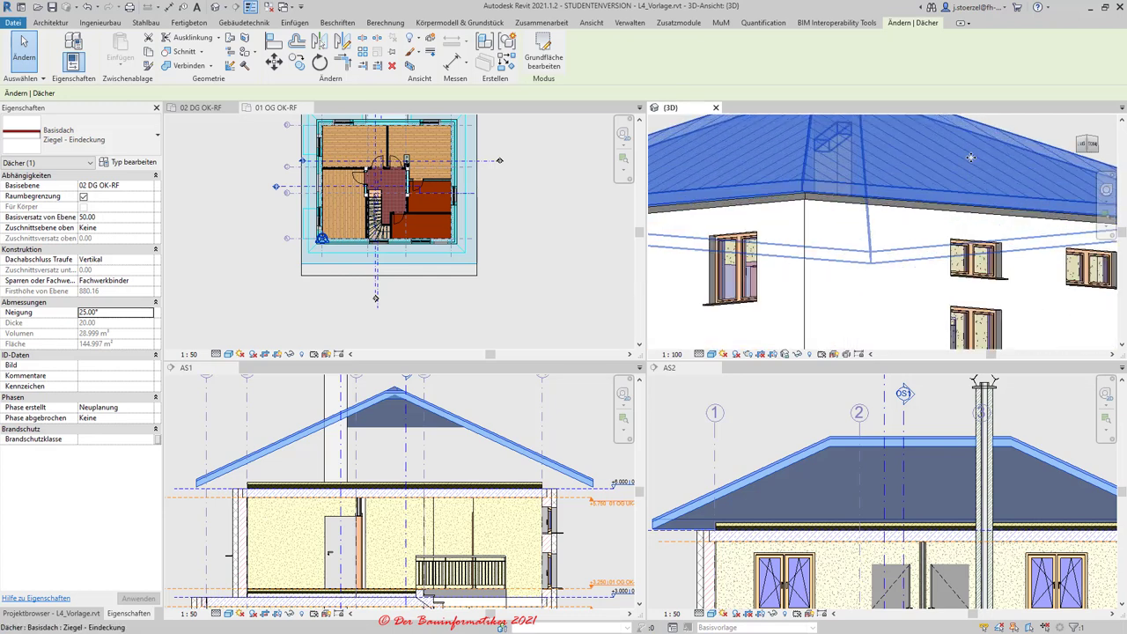
middle_click_drag(960, 158, 959, 231, "shift")
scroll(954, 234, "up", 2)
scroll(954, 234, "down", 3)
scroll(954, 234, "down", 2)
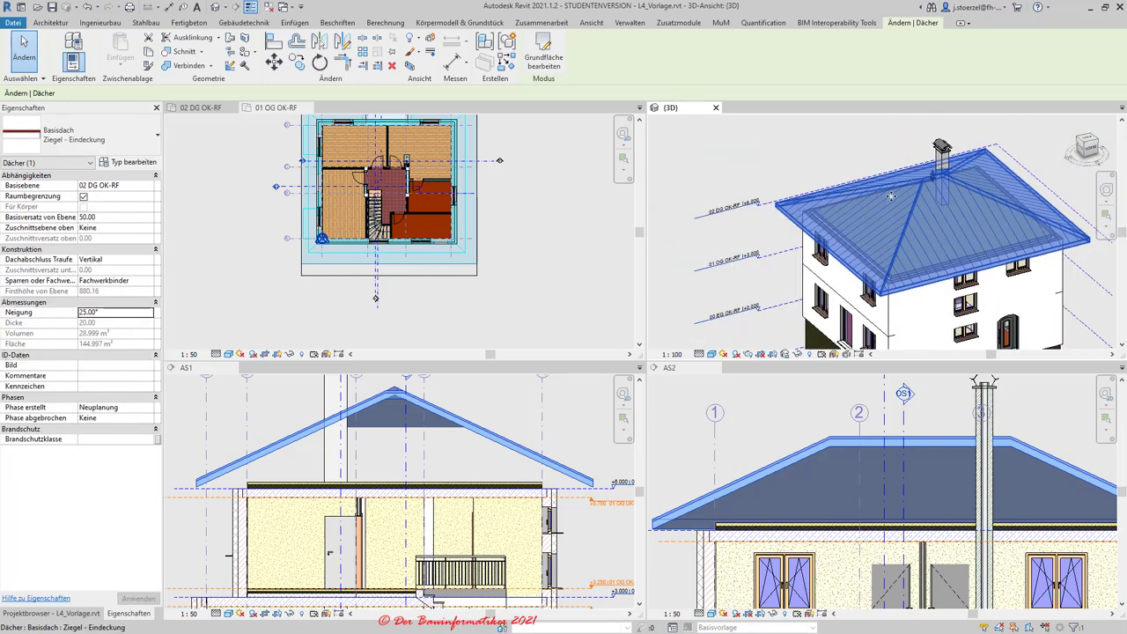
scroll(861, 173, "up", 2)
scroll(861, 173, "up", 1)
scroll(861, 173, "down", 2)
scroll(968, 216, "up", 1)
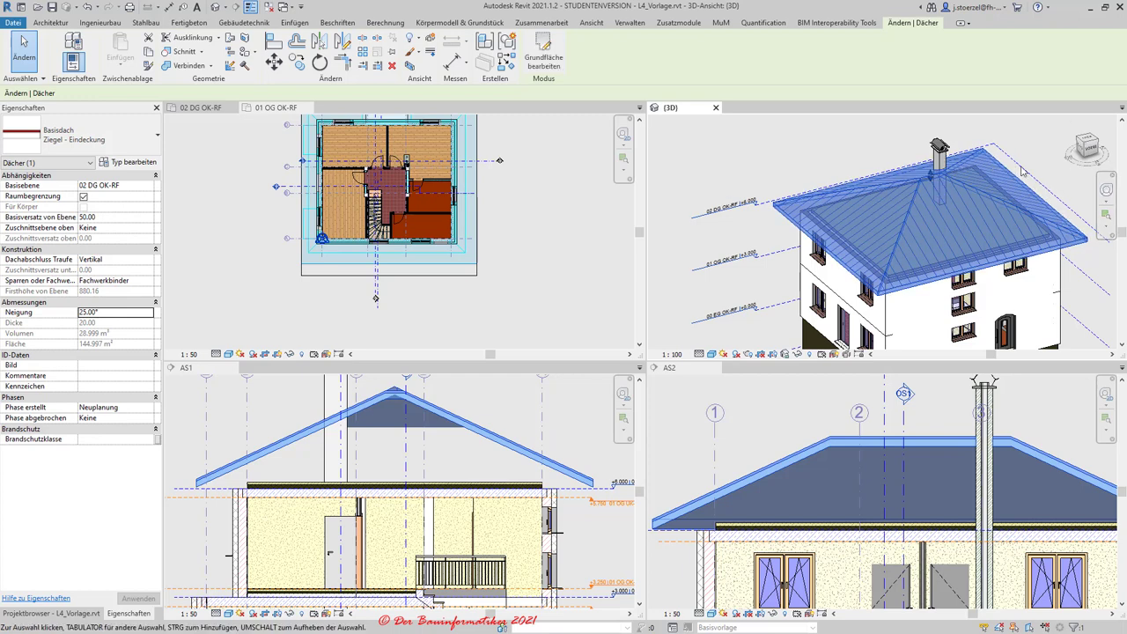
- Set the roof slope back to 30° and reselect the roof to check it
mouse_move(935, 188)
middle_mouse_down("ctrl")
mouse_move(1026, 142)
mouse_move(935, 175)
middle_mouse_up("ctrl")
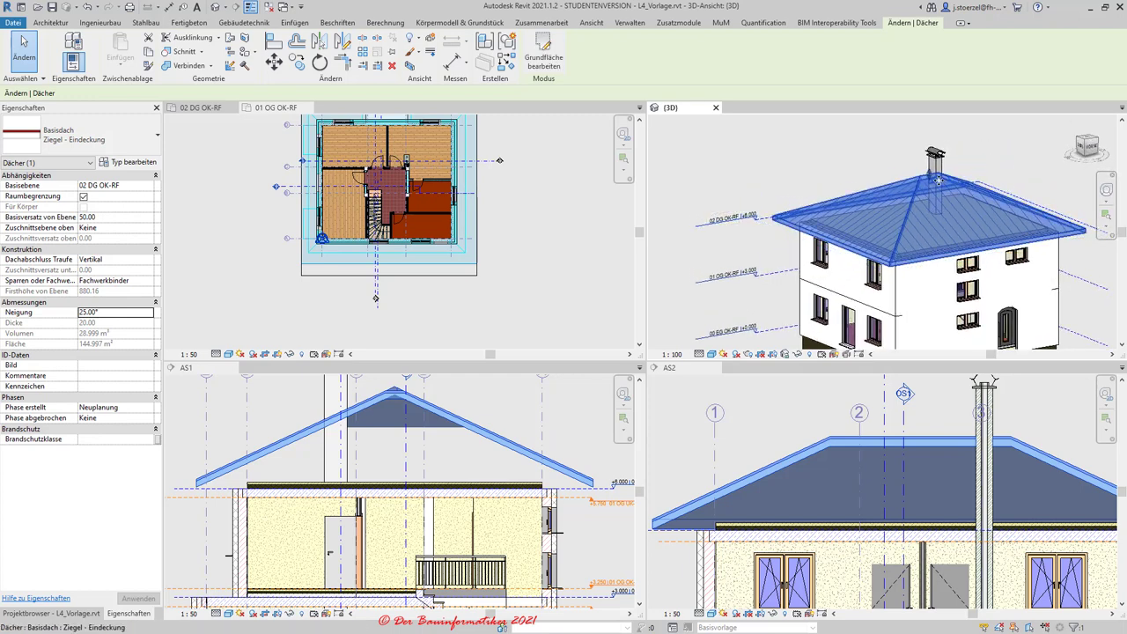
left_click_drag(929, 174, 901, 176)
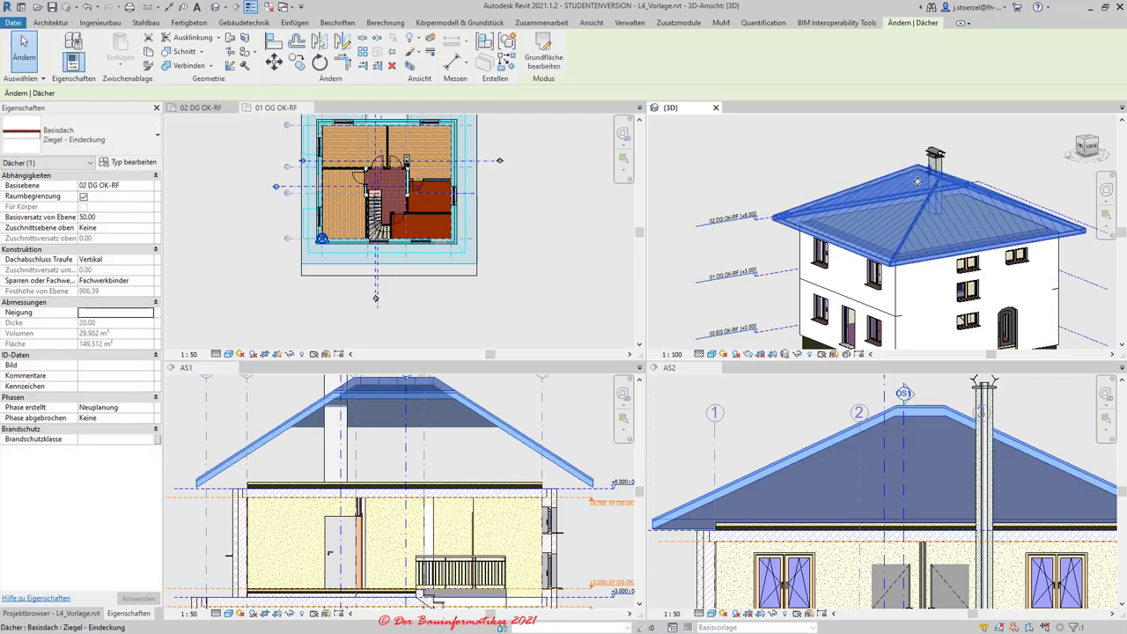
left_click(95, 313)
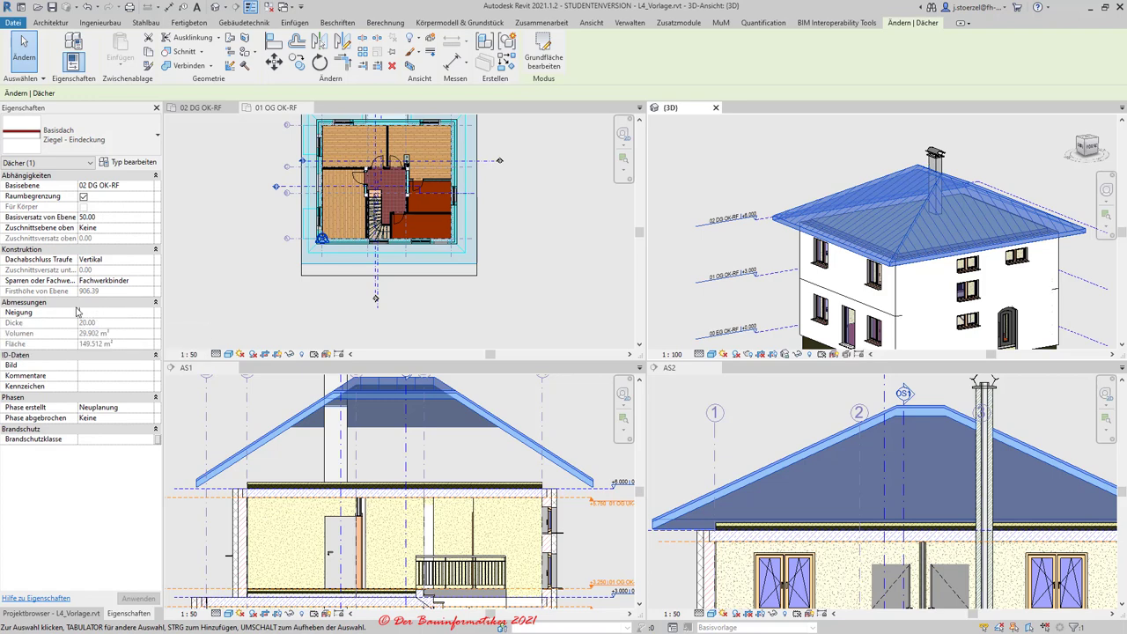
type("30")
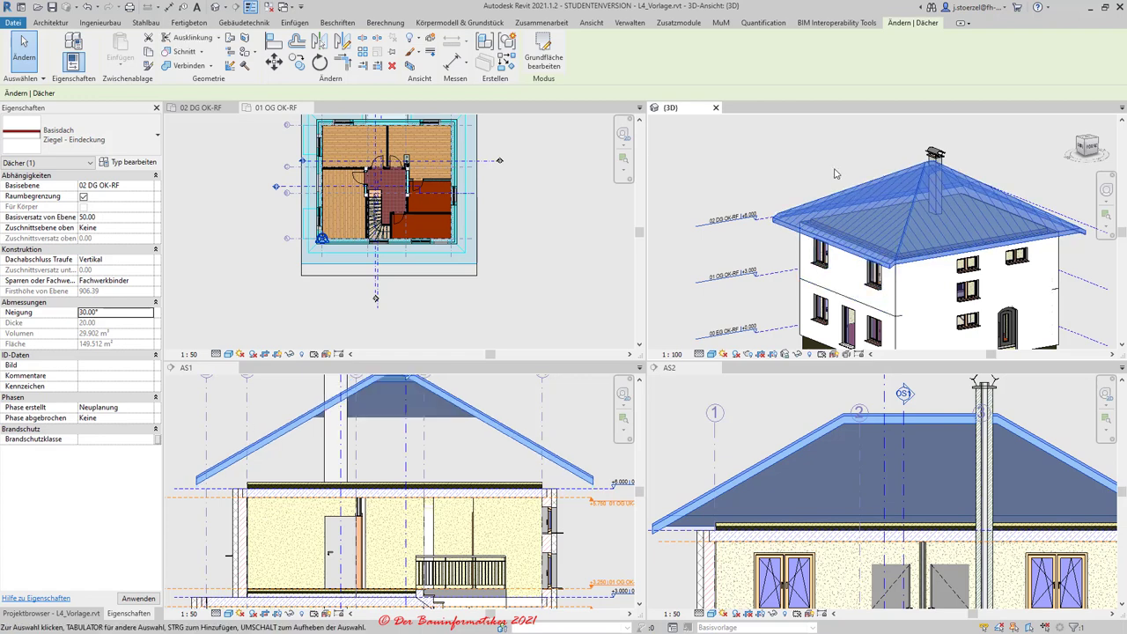
left_click(835, 174)
left_click(912, 205)
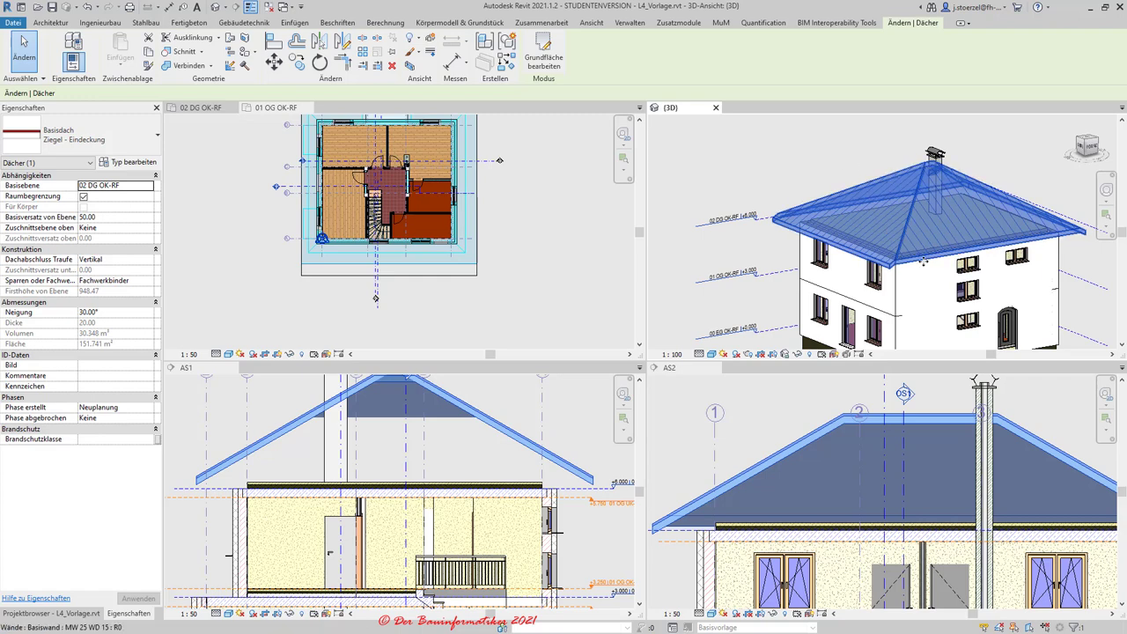
left_click(1022, 156)
scroll(1000, 165, "up", 1)
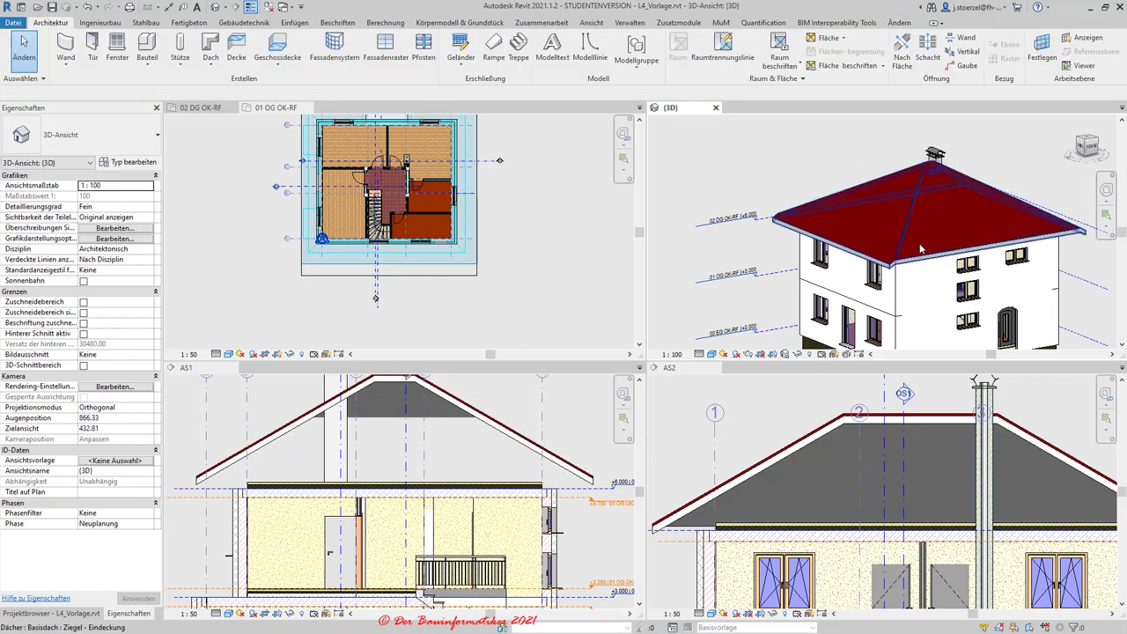
scroll(927, 205, "up", 3)
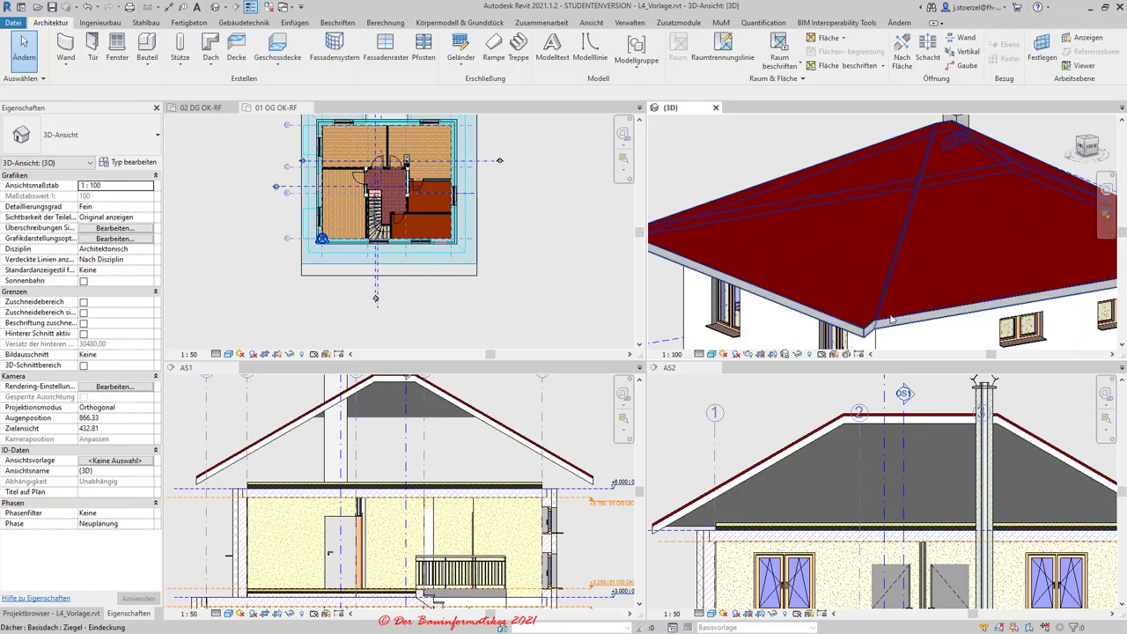
scroll(892, 329, "down", 1)
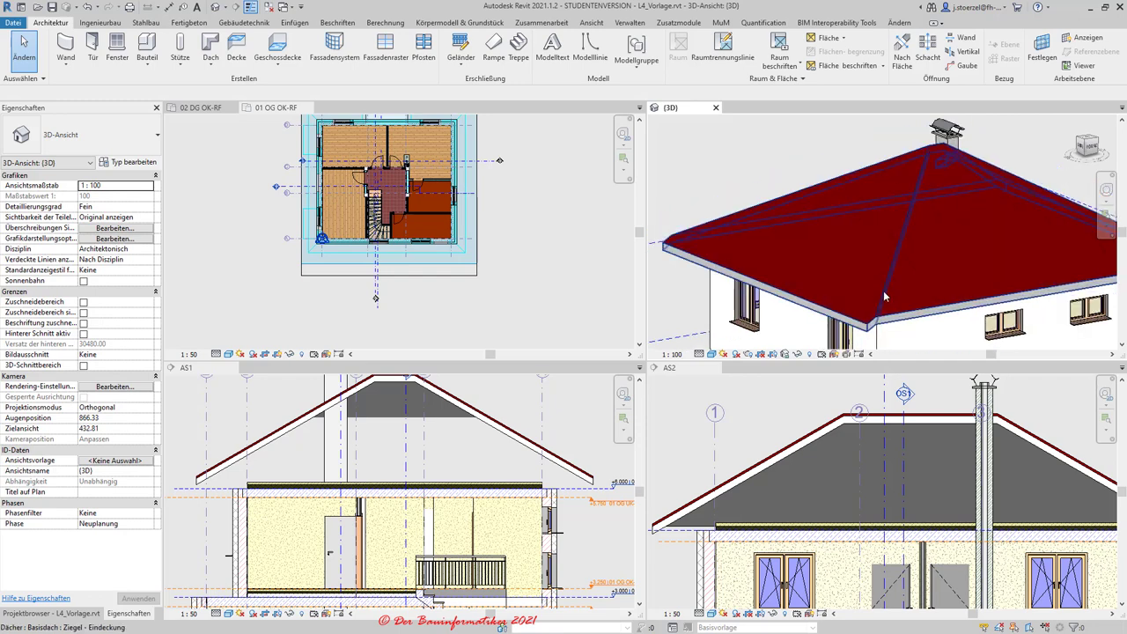
scroll(893, 334, "down", 2)
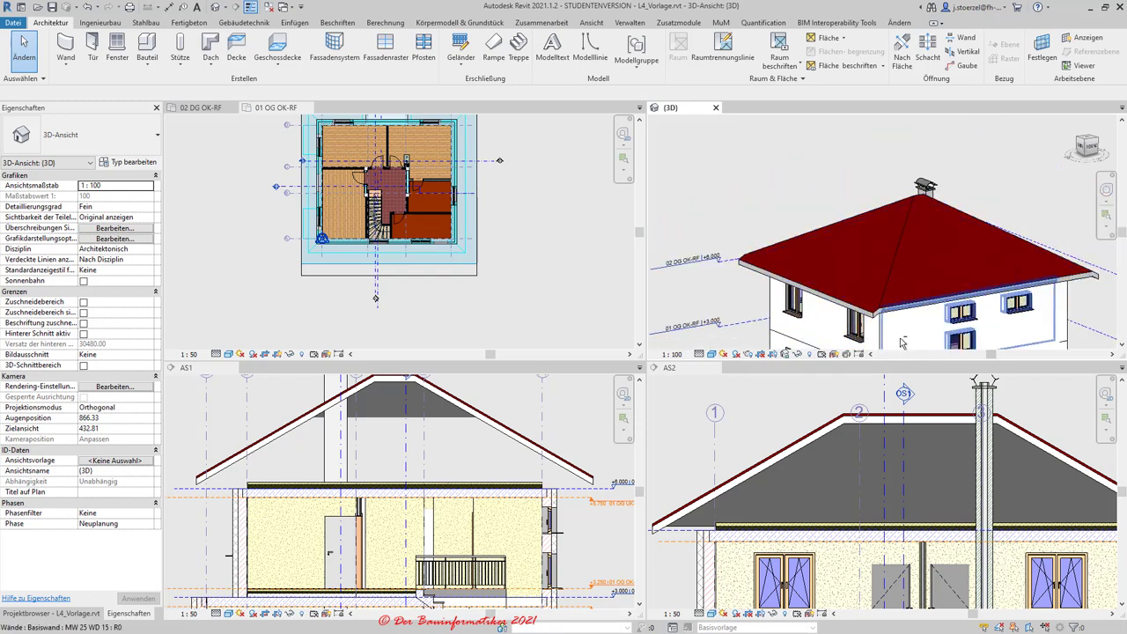
mouse_move(897, 339)
middle_mouse_down("shift")
mouse_move(848, 326)
mouse_move(887, 259)
middle_mouse_up("shift")
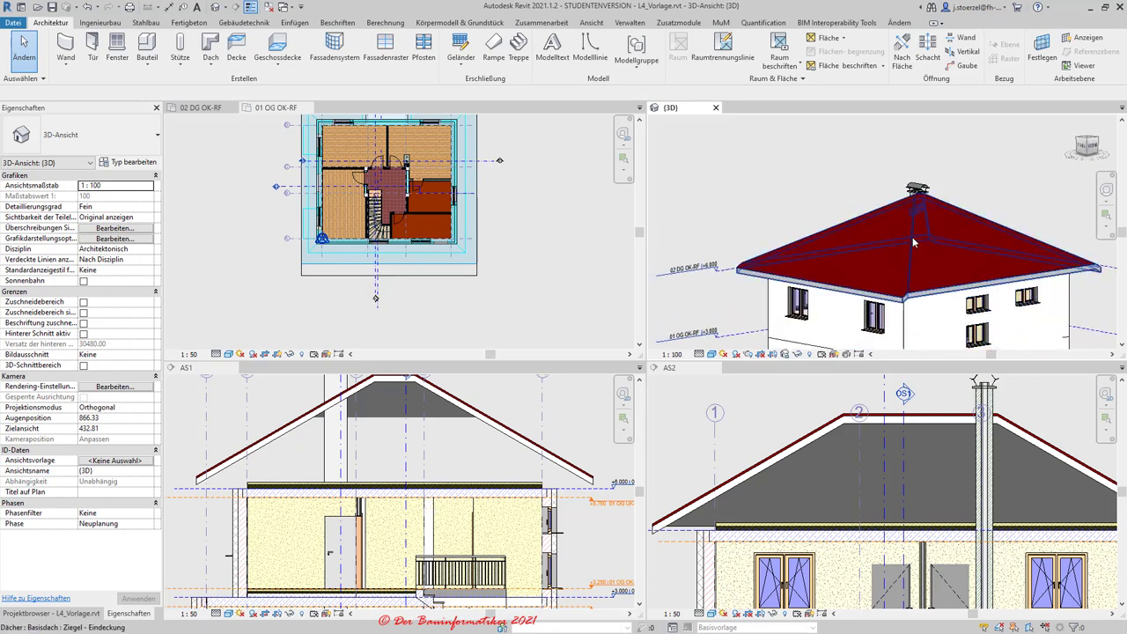
left_click(912, 237)
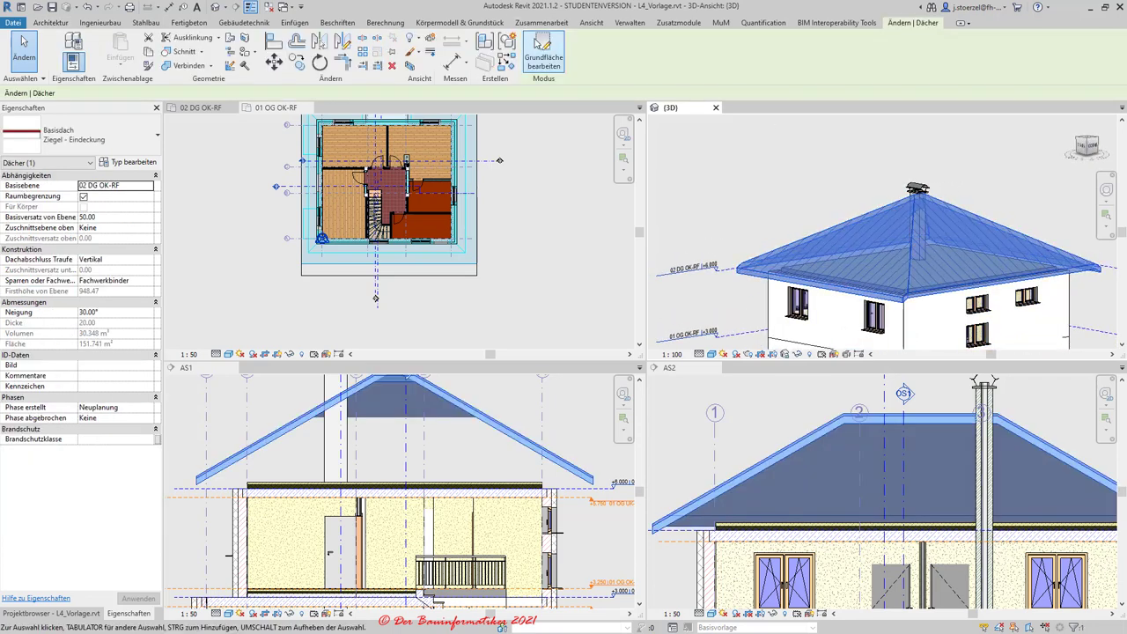
- Re-edit the roof footprint, check its outline edges from above, and finish the sketch
left_click(542, 52)
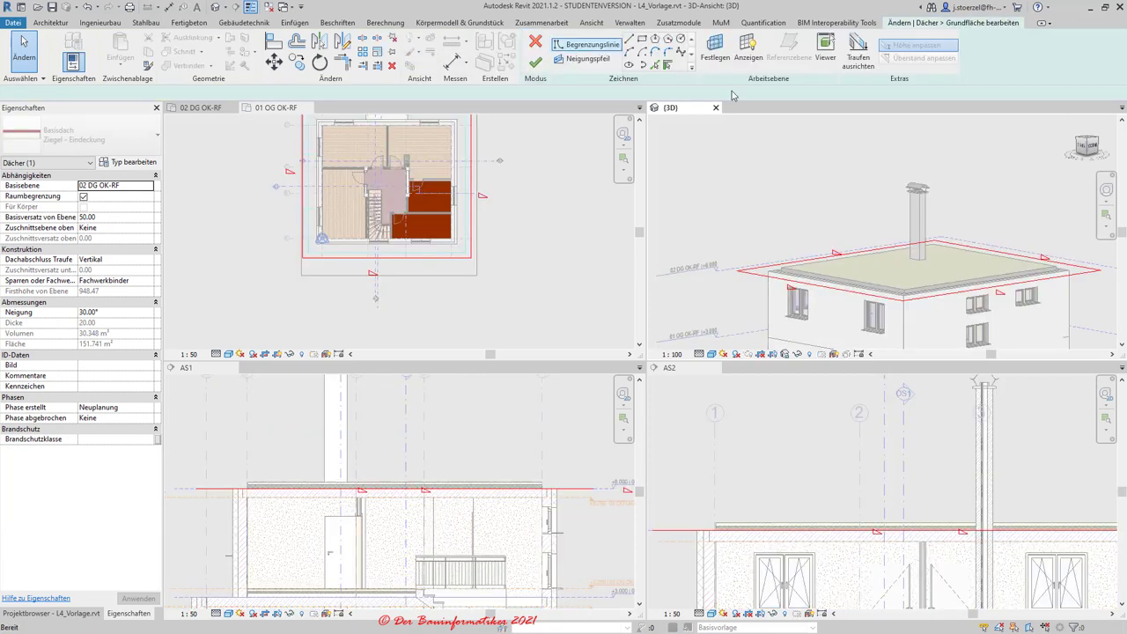
scroll(803, 206, "down", 3)
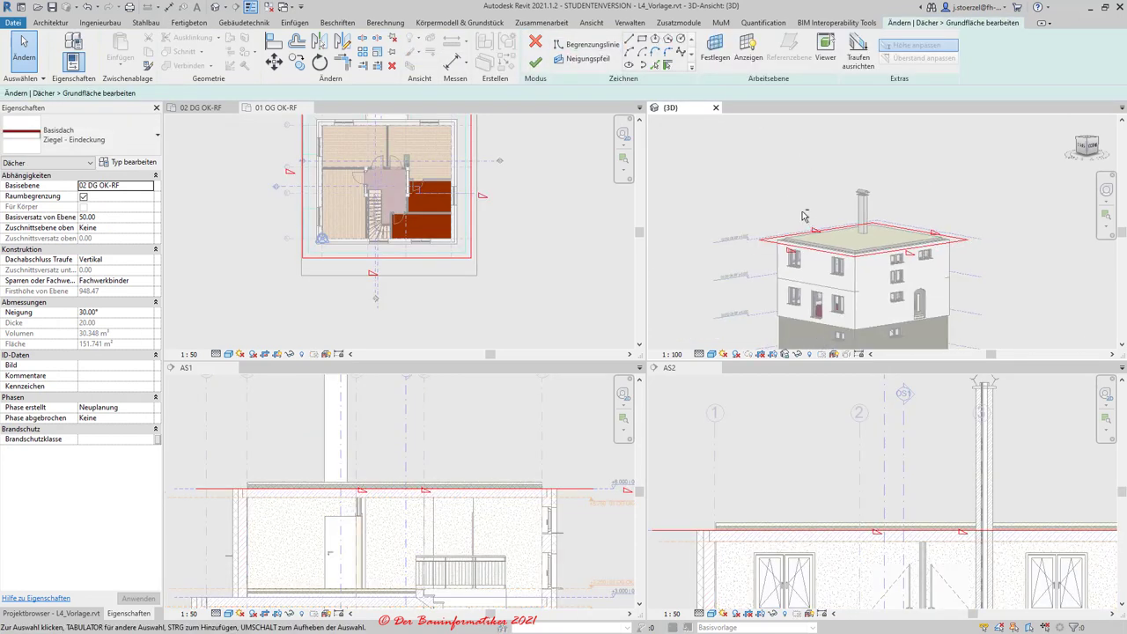
middle_click_drag(803, 215, 813, 209, "shift")
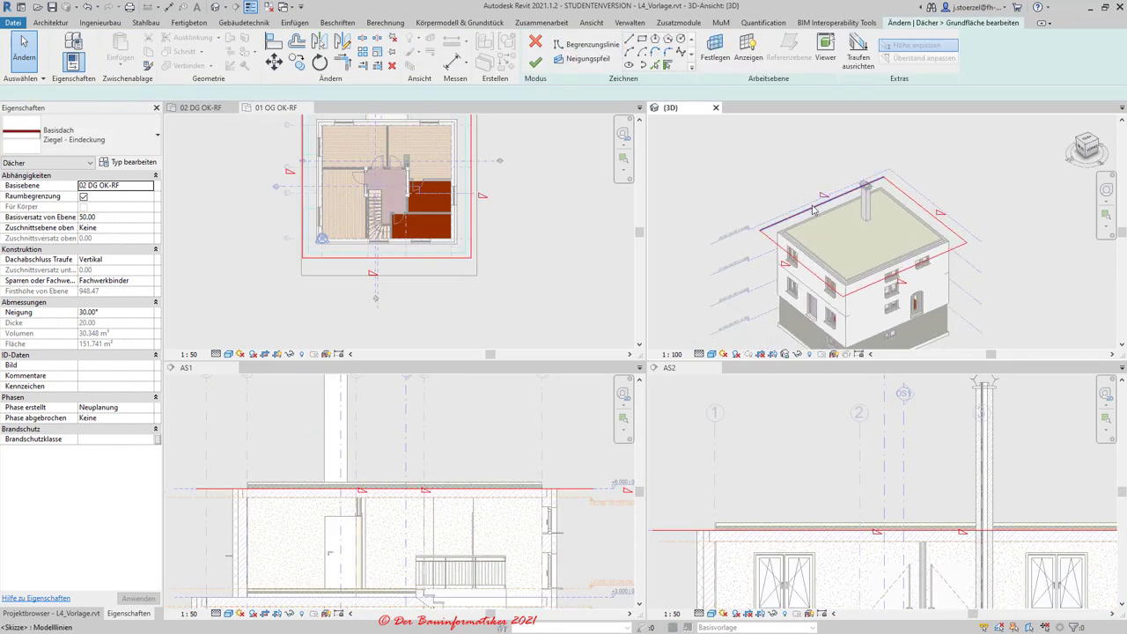
left_click(813, 209)
left_click(797, 267)
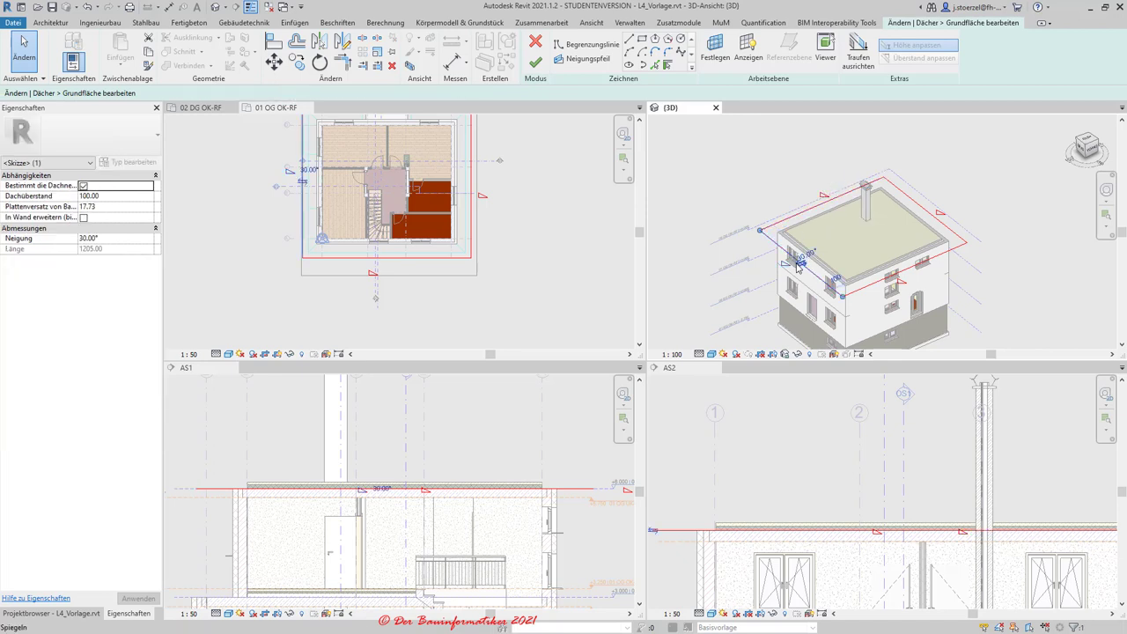
left_click(909, 274)
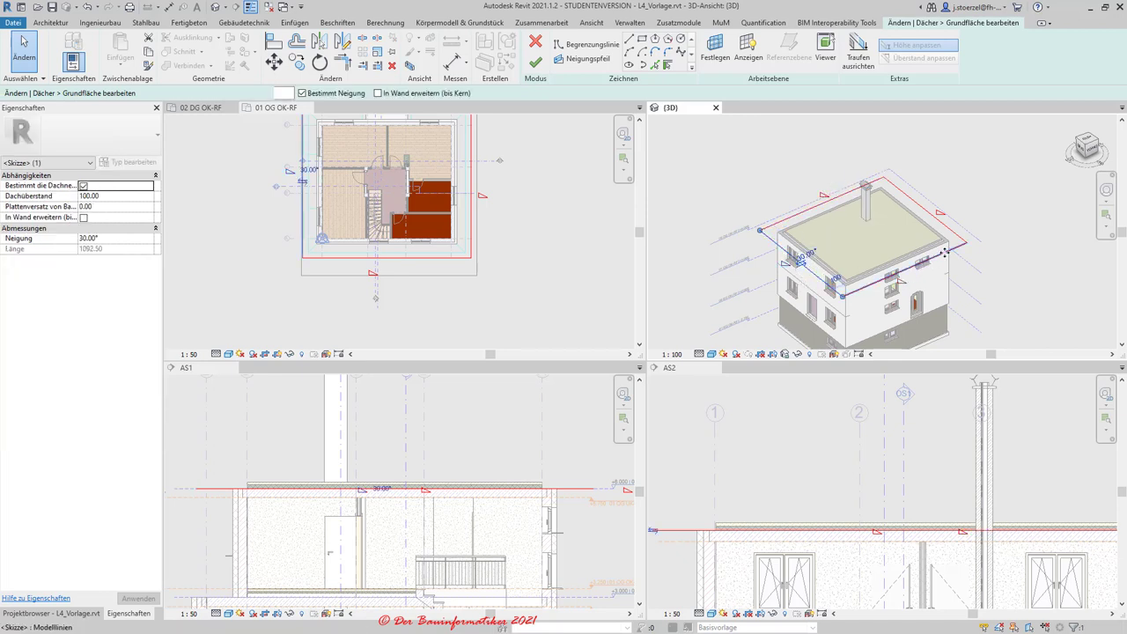
left_click(923, 264)
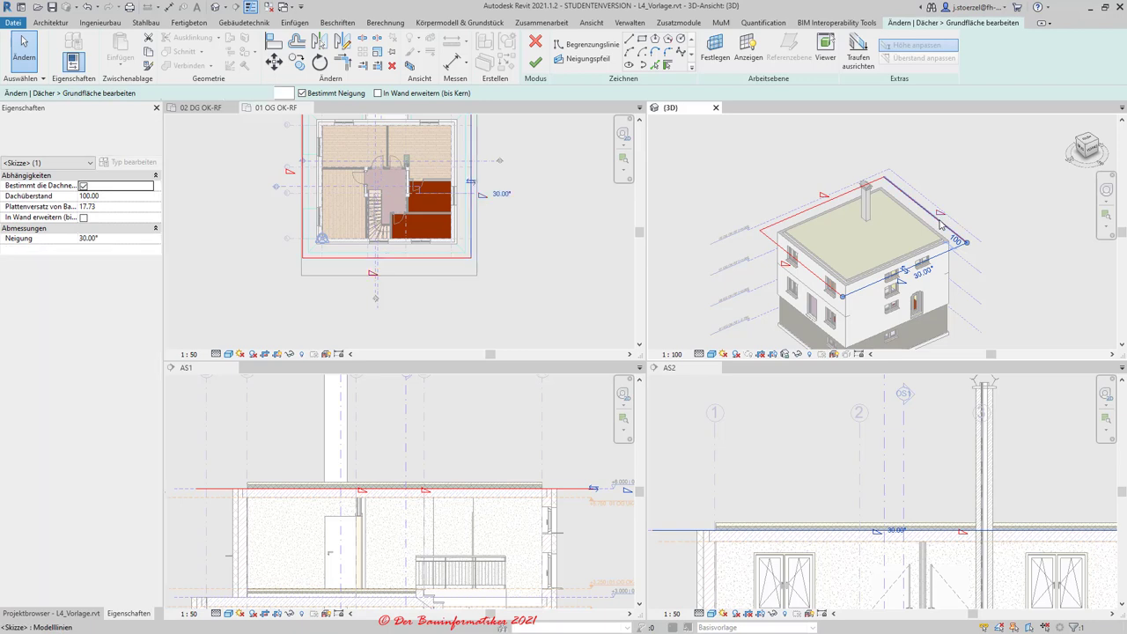
left_click(940, 222)
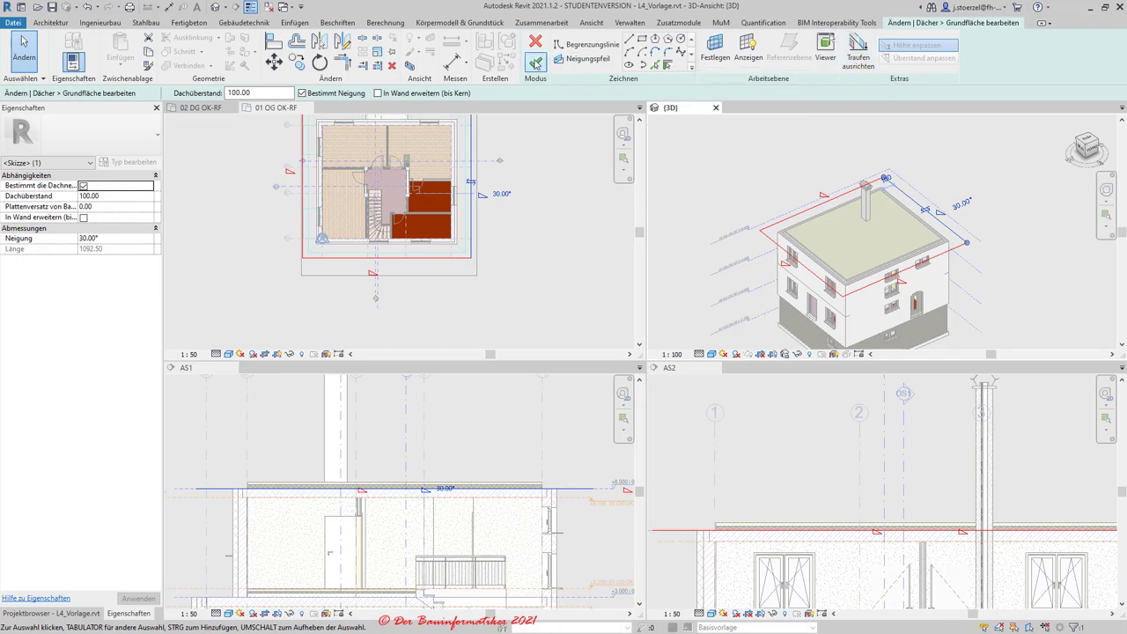
left_click(535, 61)
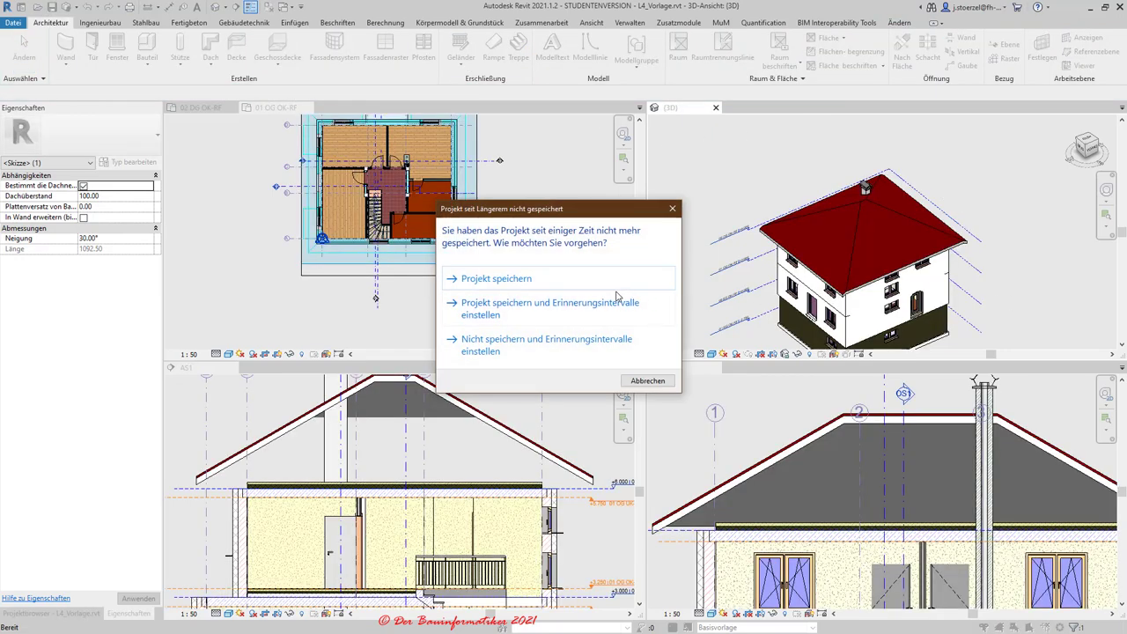
- Dismiss the save reminder and inspect the roof eaves from the front
left_click(647, 381)
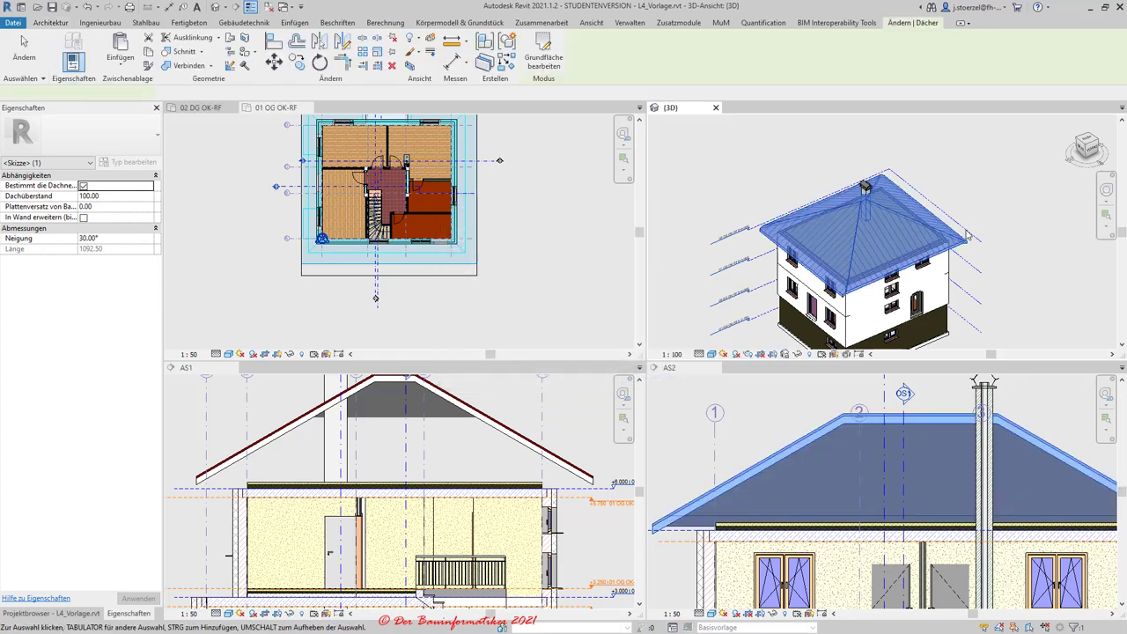
scroll(995, 304, "up", 2)
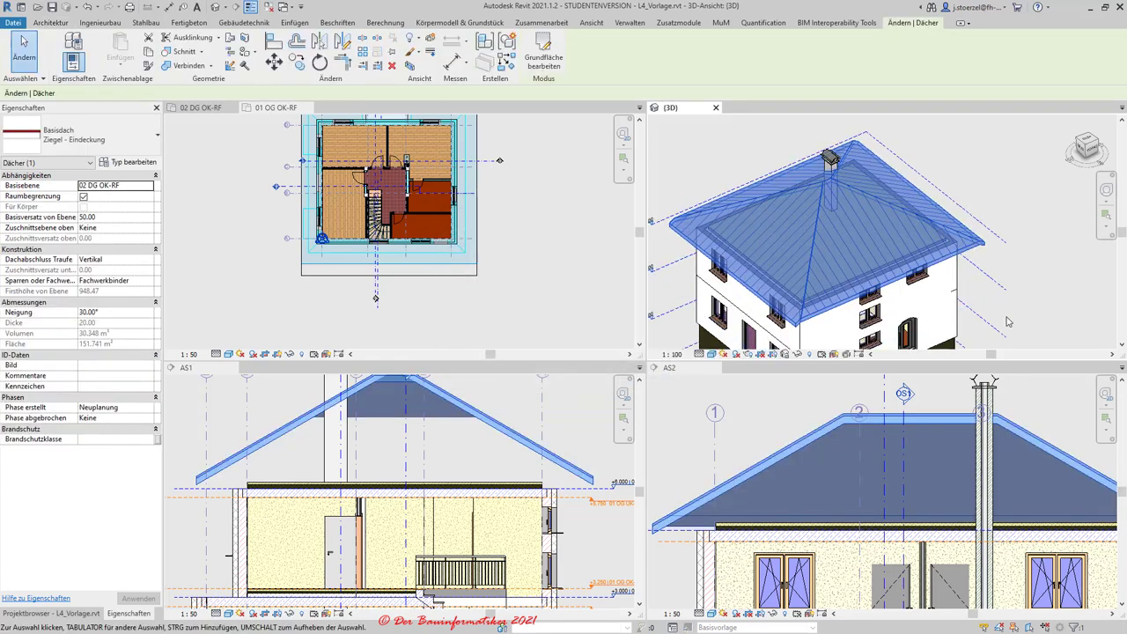
mouse_move(1010, 331)
middle_mouse_down("shift")
mouse_move(965, 222)
mouse_move(975, 240)
mouse_move(959, 236)
middle_mouse_up("shift")
scroll(933, 224, "up", 3)
scroll(907, 212, "up", 2)
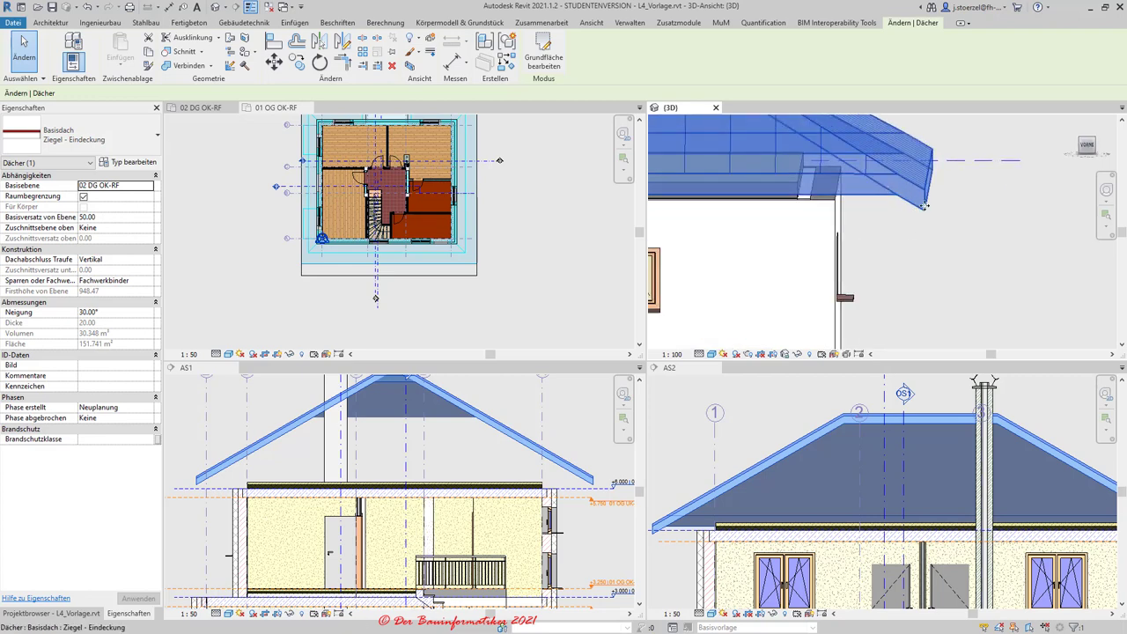
scroll(956, 255, "down", 2)
scroll(959, 259, "down", 2)
scroll(962, 262, "down", 2)
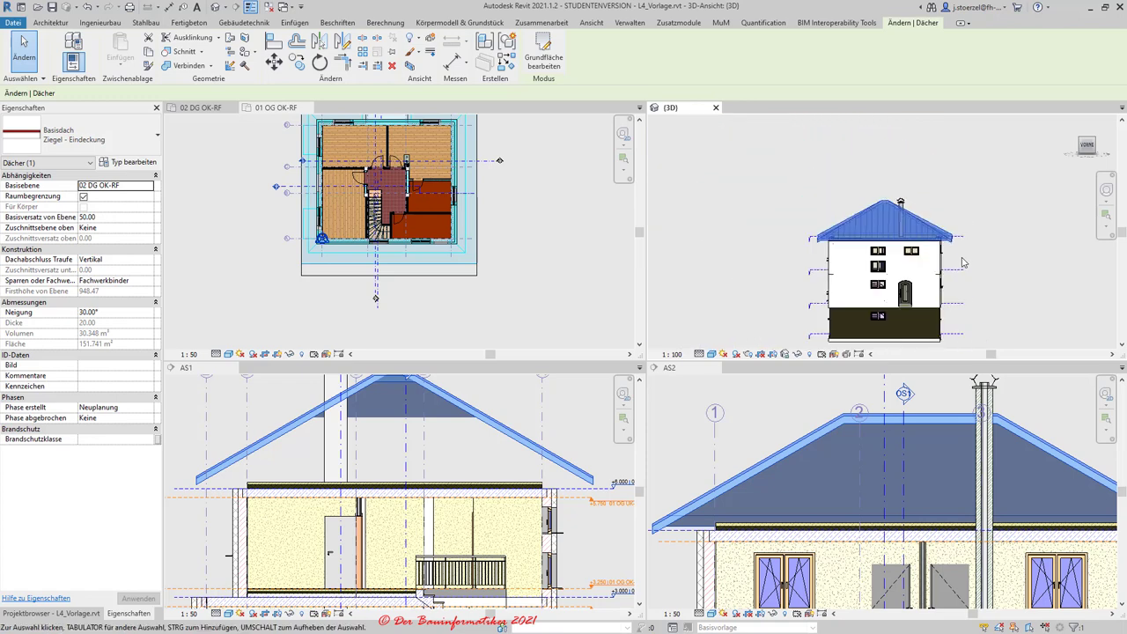
- Return to a corner view from above and reopen the roof footprint sketch
mouse_move(962, 262)
middle_mouse_down("shift")
mouse_move(1027, 269)
mouse_move(814, 154)
middle_mouse_up("shift")
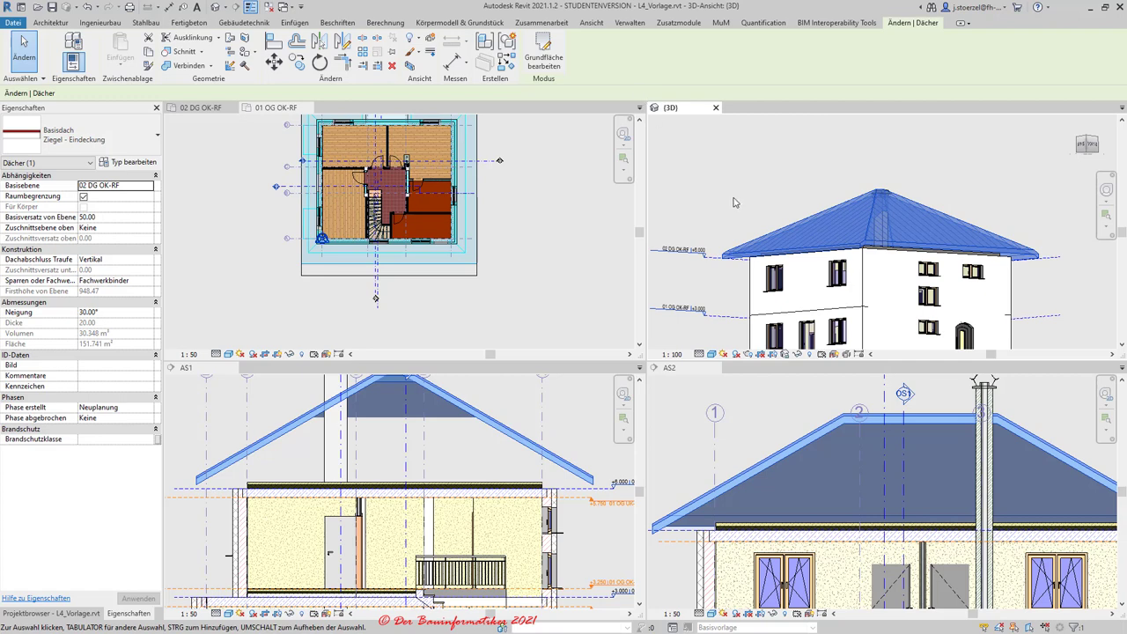
scroll(880, 229, "up", 2)
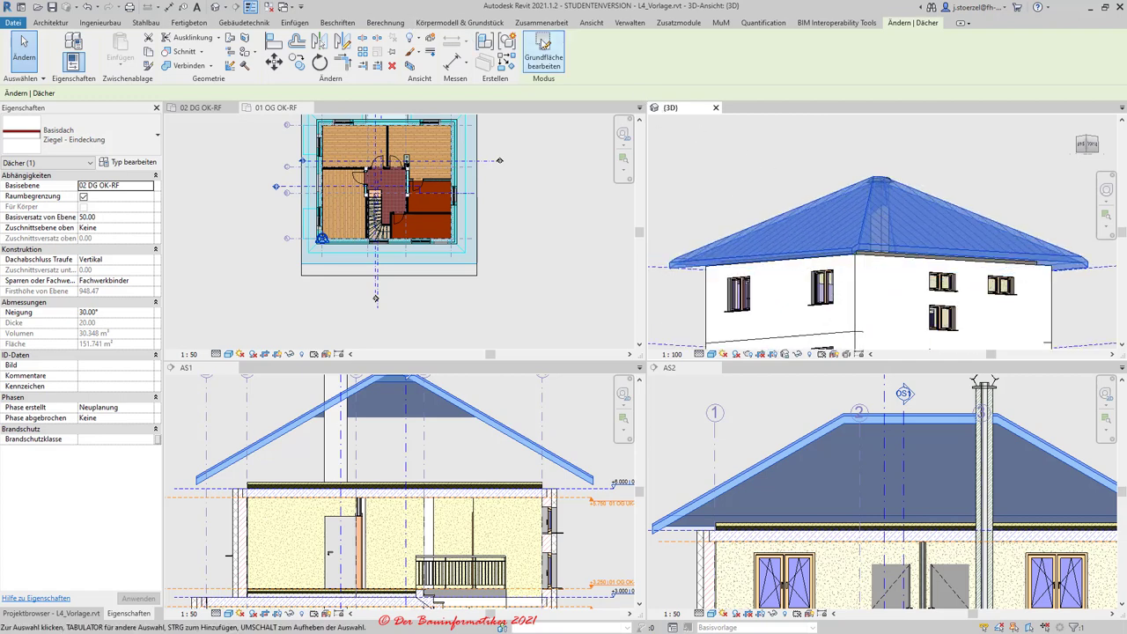
left_click(543, 44)
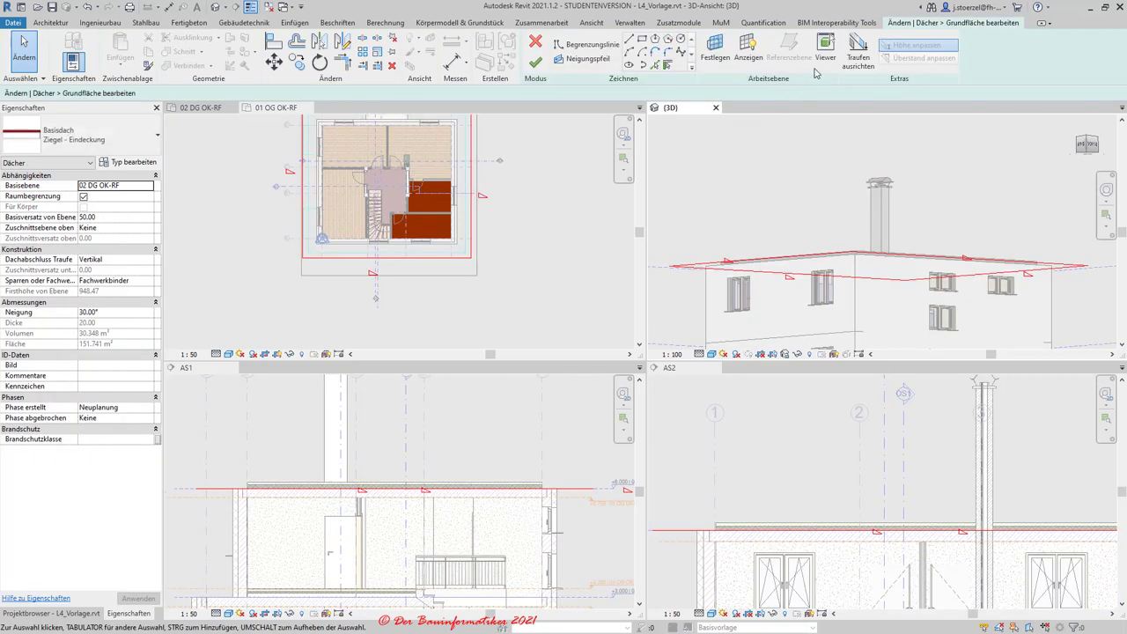
scroll(817, 186, "down", 3)
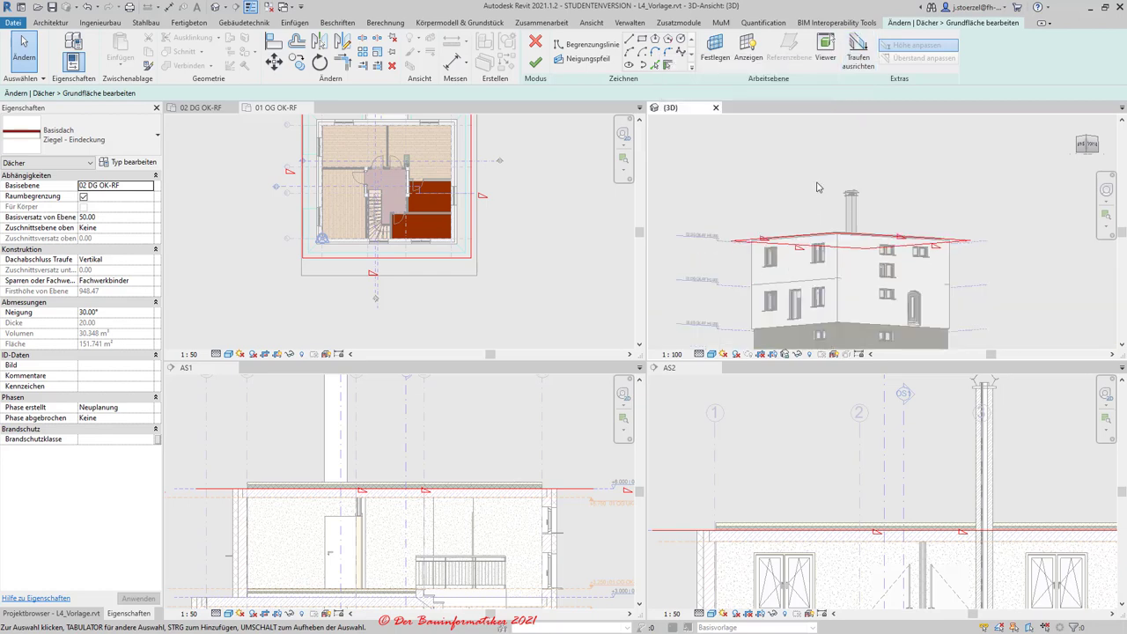
middle_click_drag(817, 186, 789, 262, "shift")
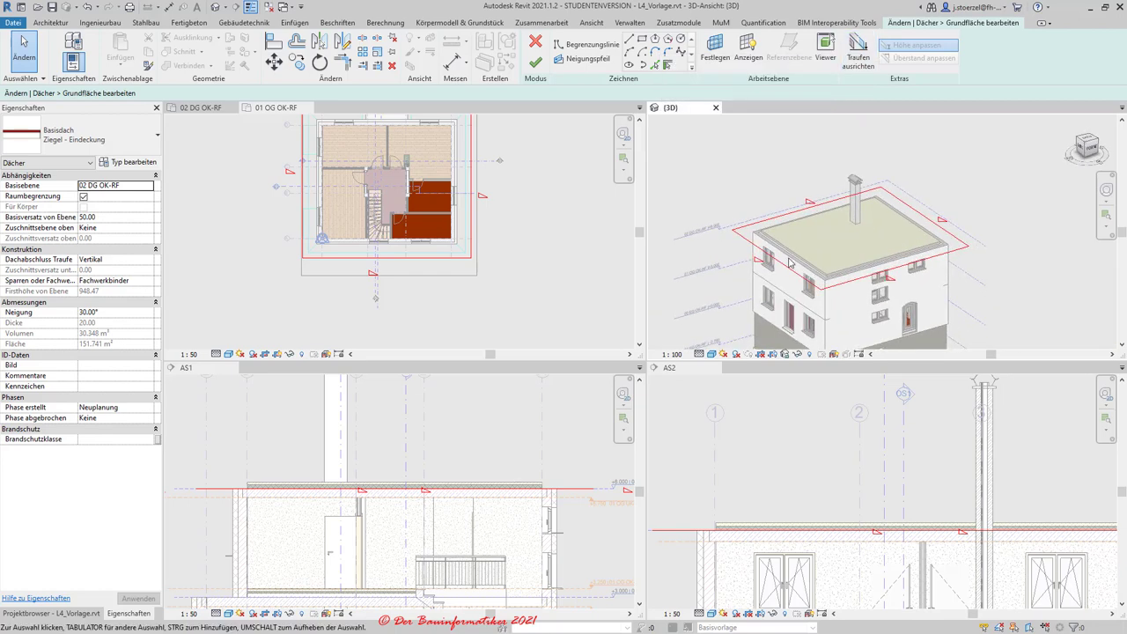
left_click(785, 266)
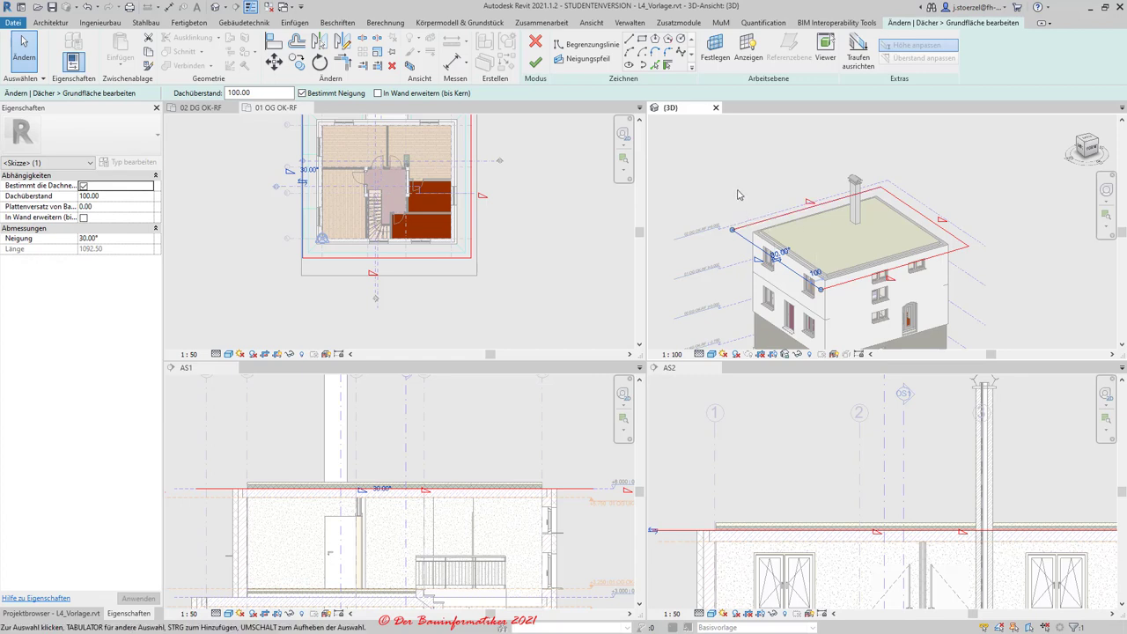
key("Escape")
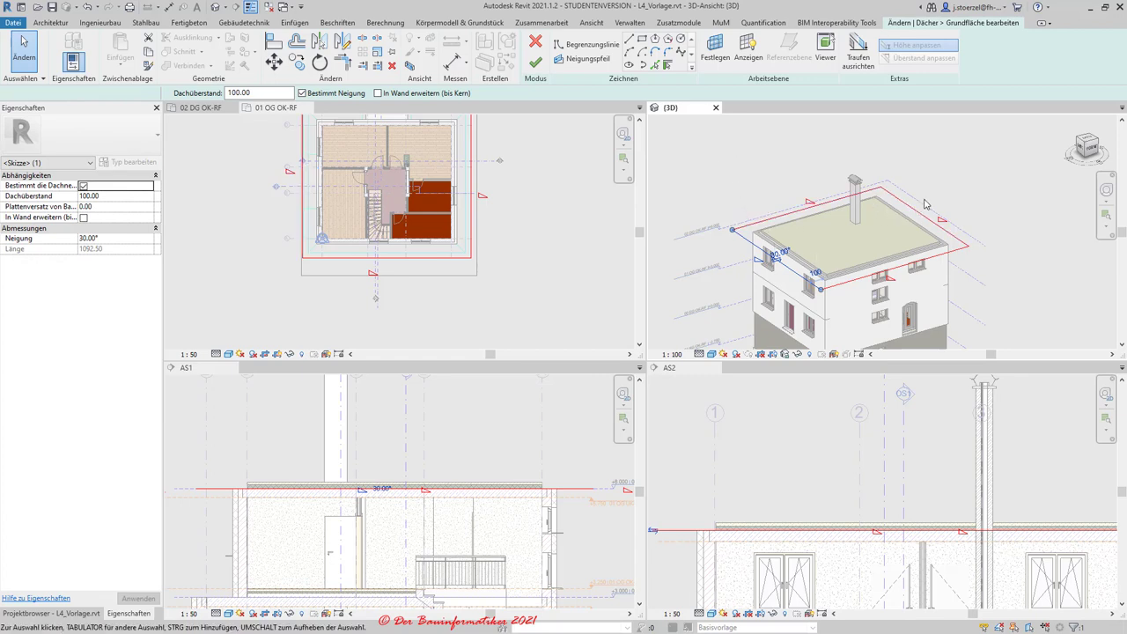
left_click(914, 212)
scroll(883, 201, "up", 2)
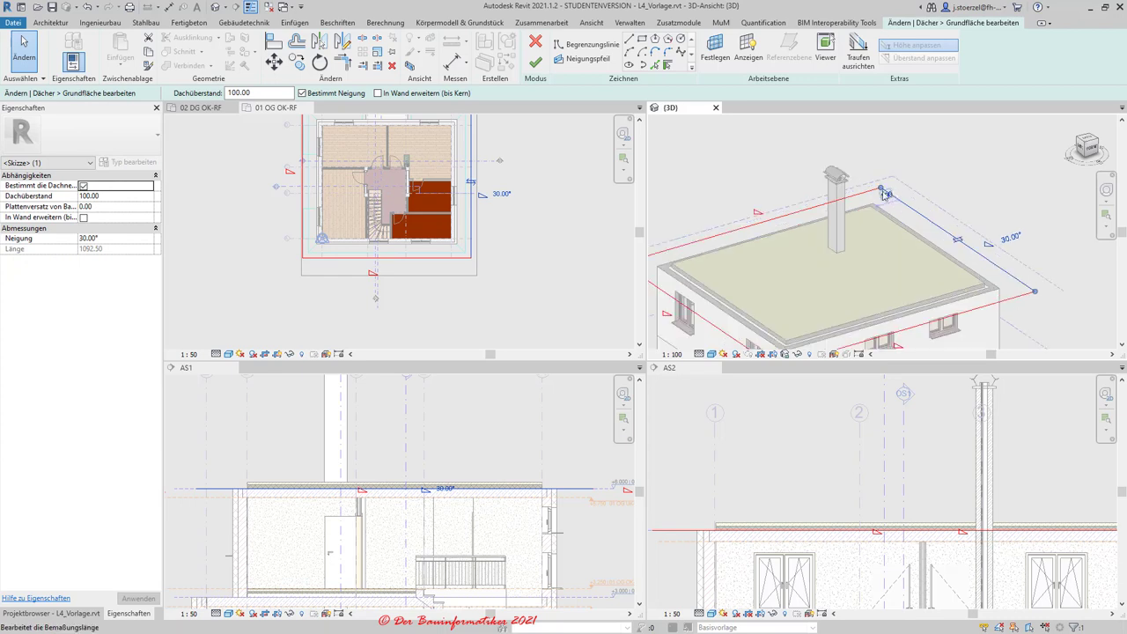
scroll(883, 201, "up", 2)
scroll(882, 201, "down", 4)
left_click(754, 227)
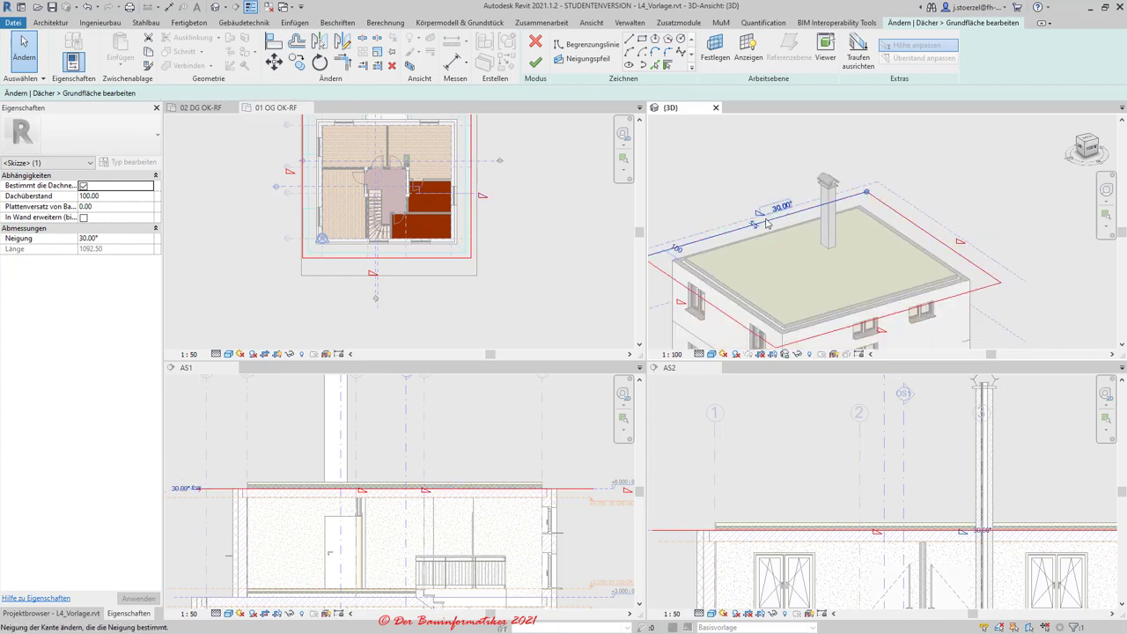
left_click(938, 302)
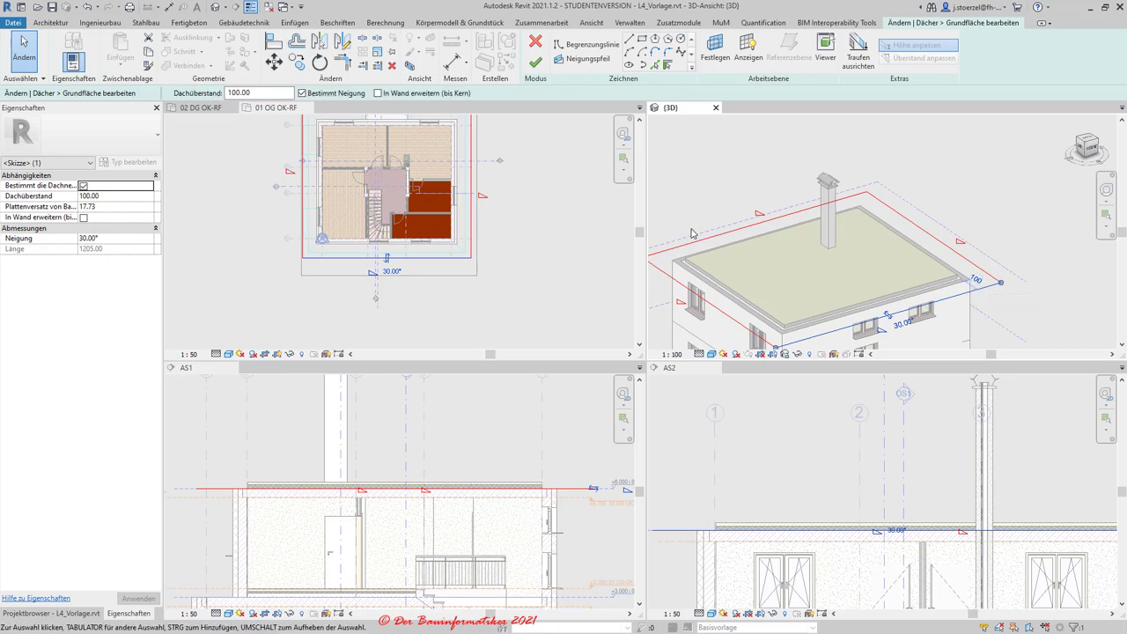
scroll(884, 242, "down", 2)
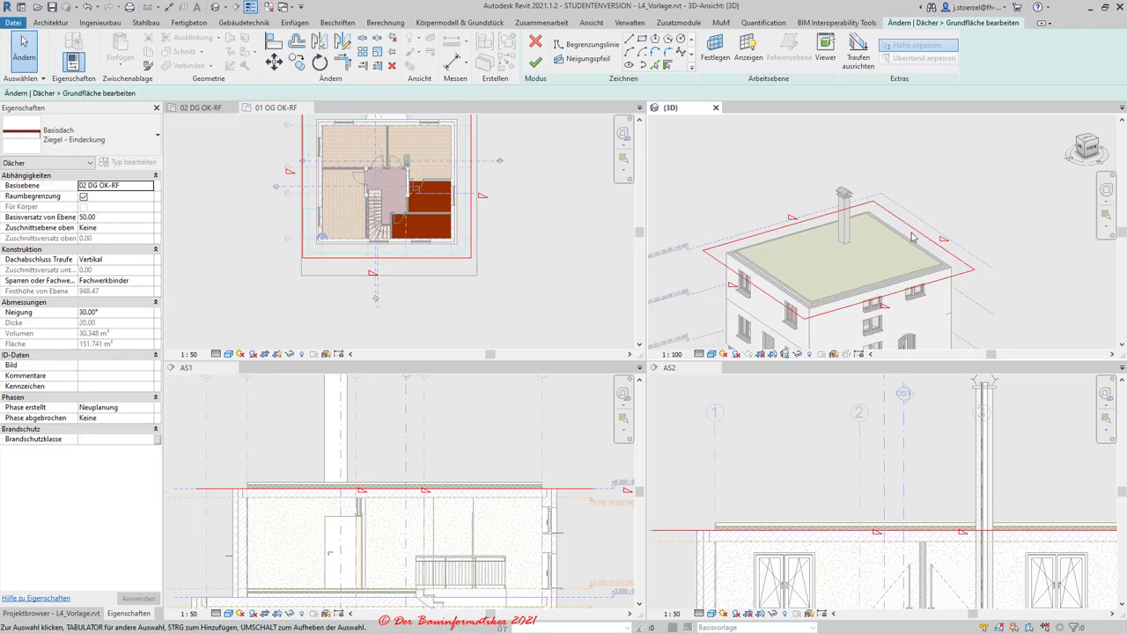
left_click(889, 216)
left_click(801, 225)
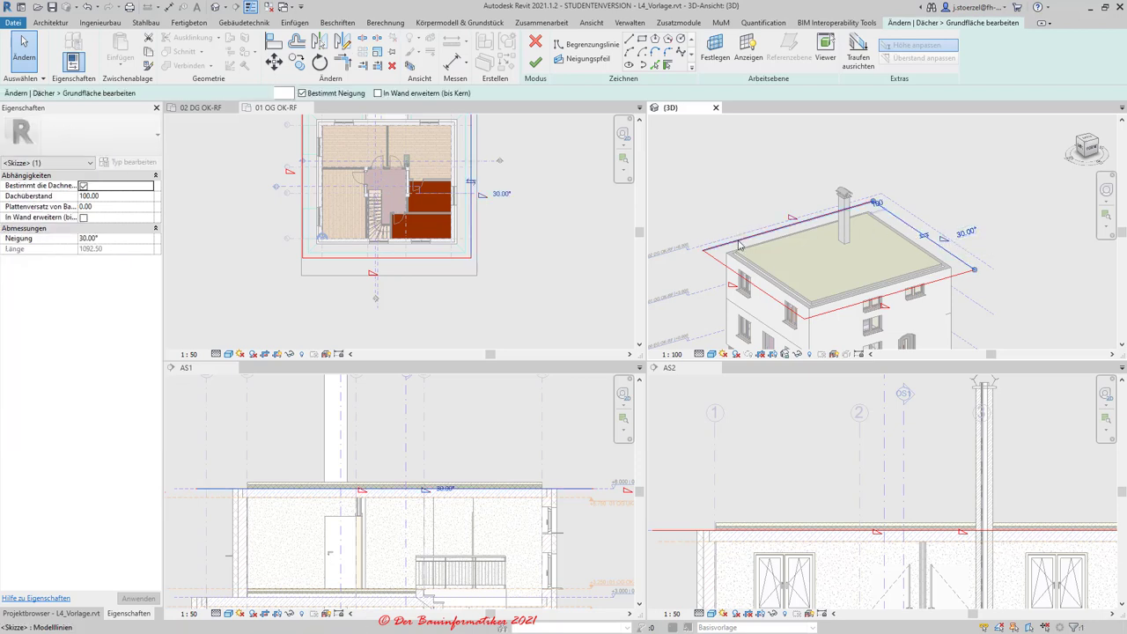
key("Escape")
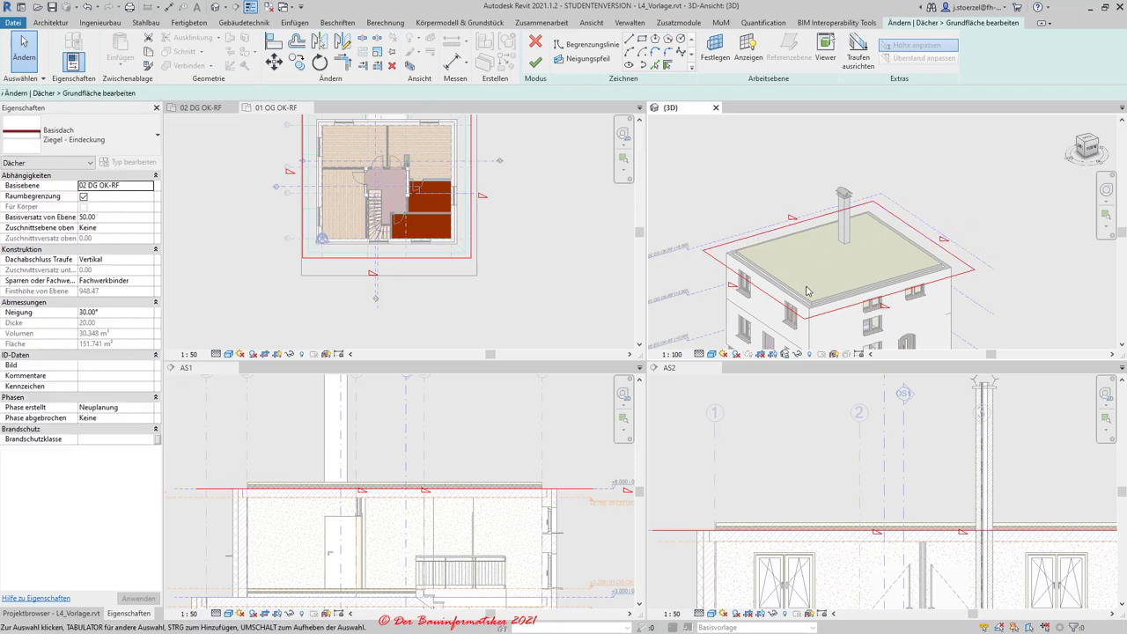
- Align the left and right eaves to the reference eave's -40 height with Traufen ausrichten
left_click(857, 53)
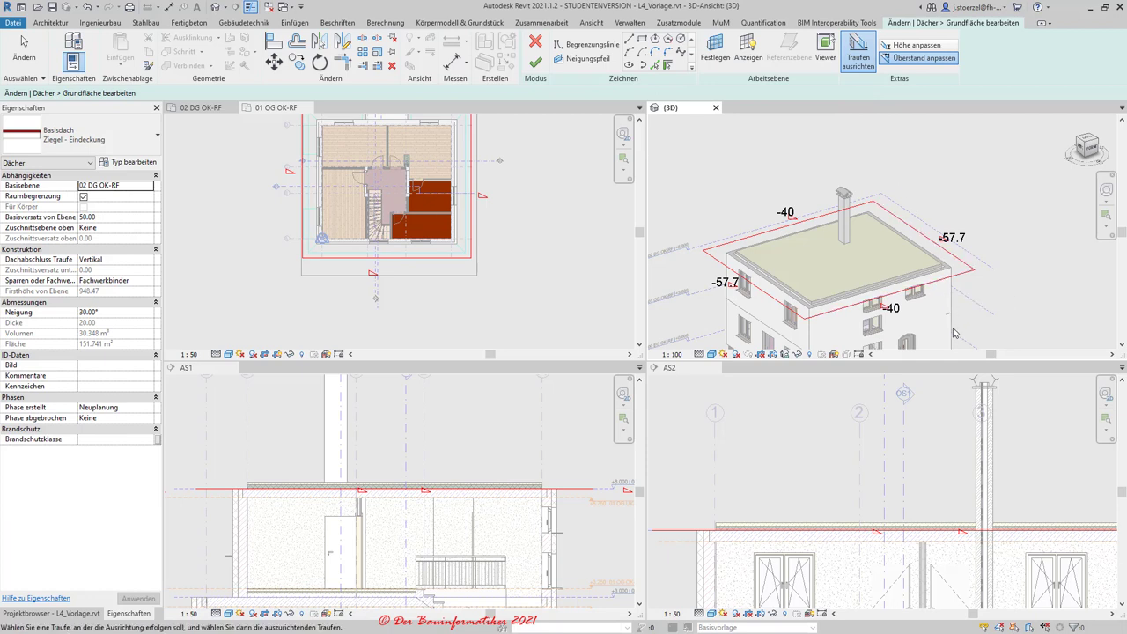
left_click(753, 282)
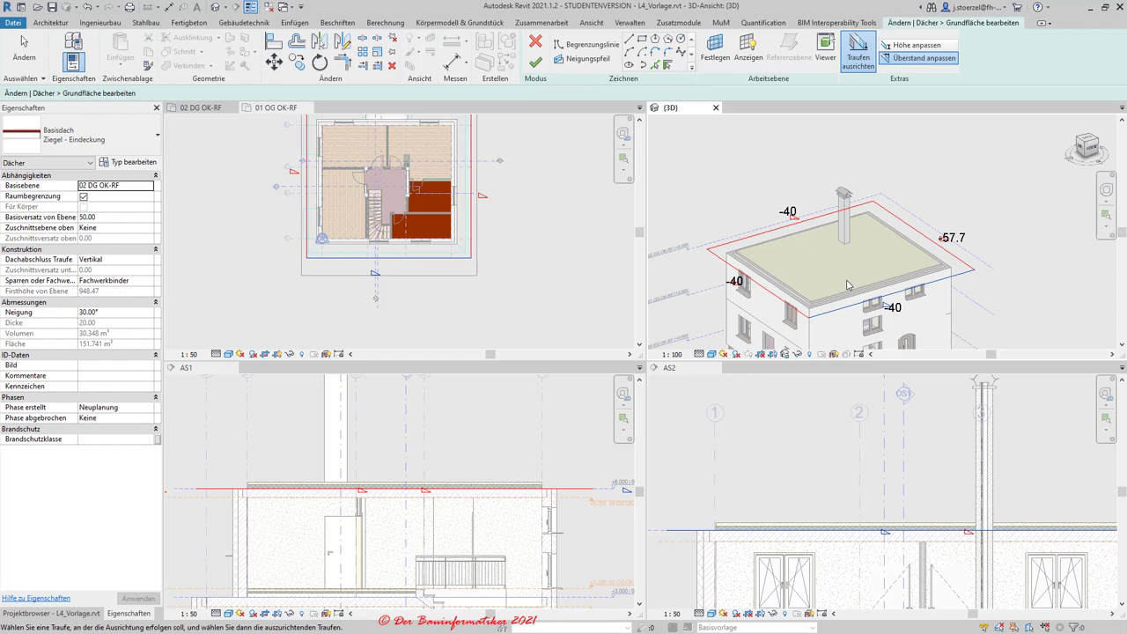
left_click(958, 256)
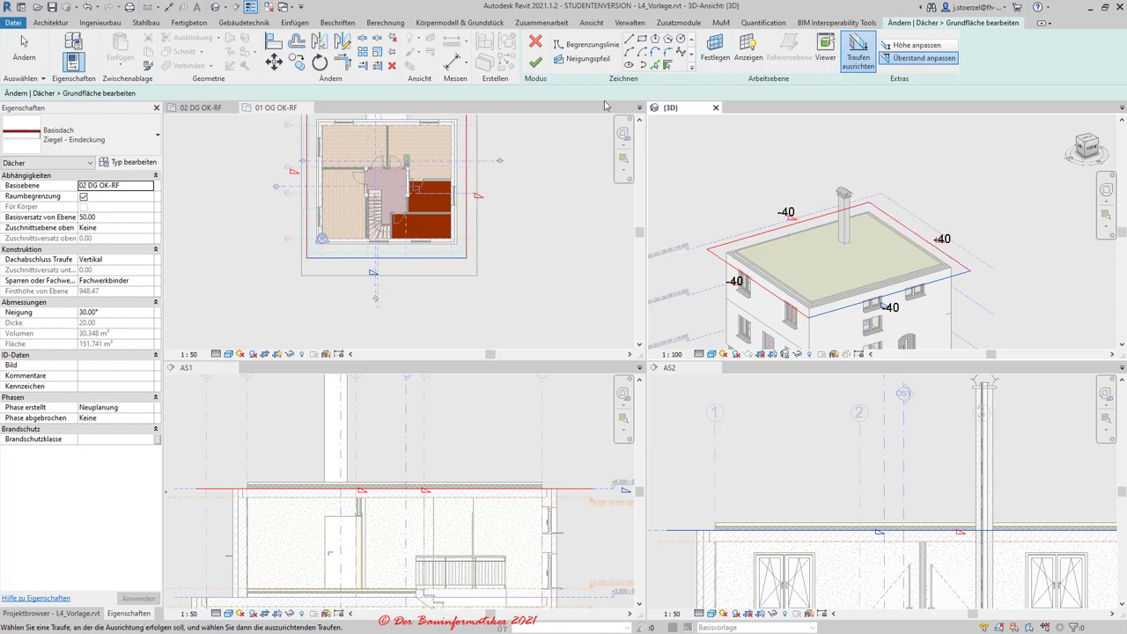
left_click(22, 43)
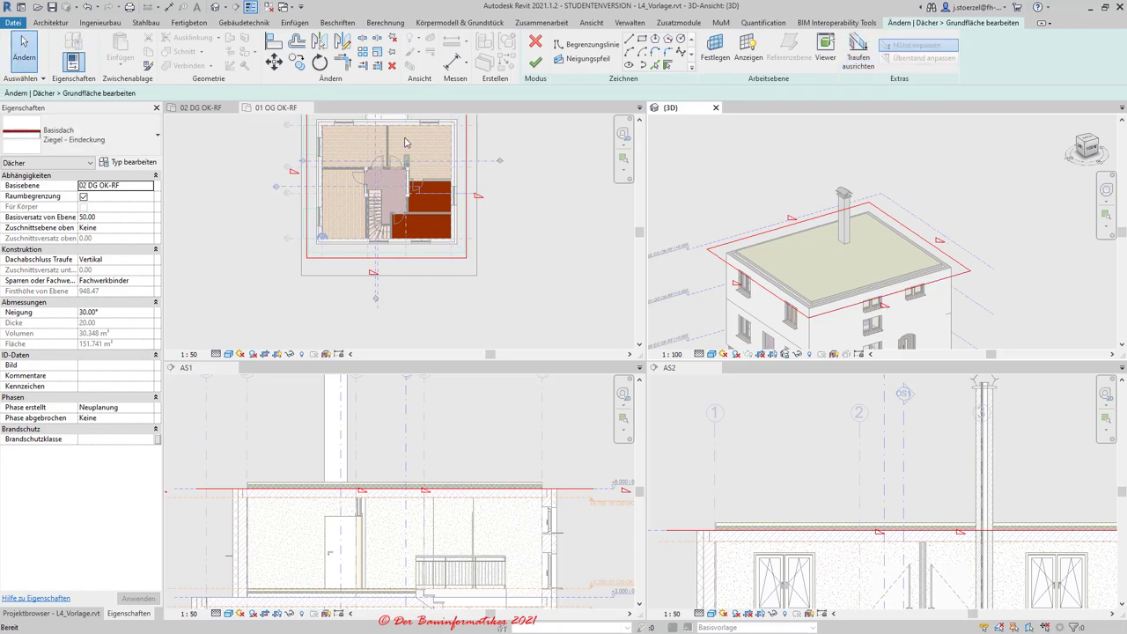
- Confirm the left and right edges show a 69.29 overhang, then finish the roof sketch
left_click(747, 277)
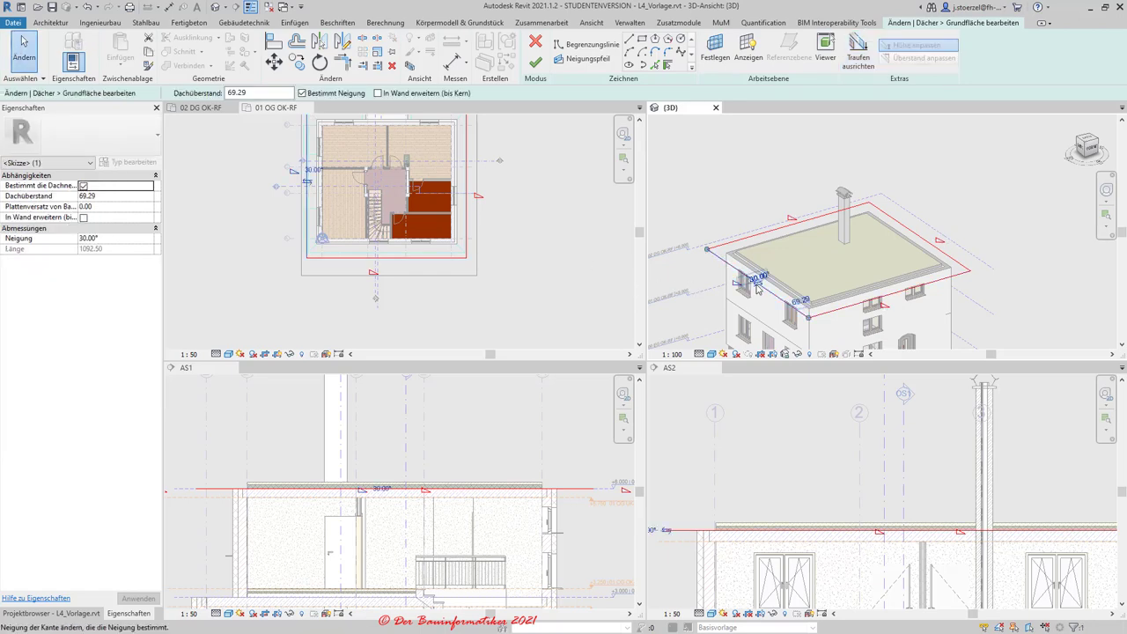
scroll(796, 313, "up", 3)
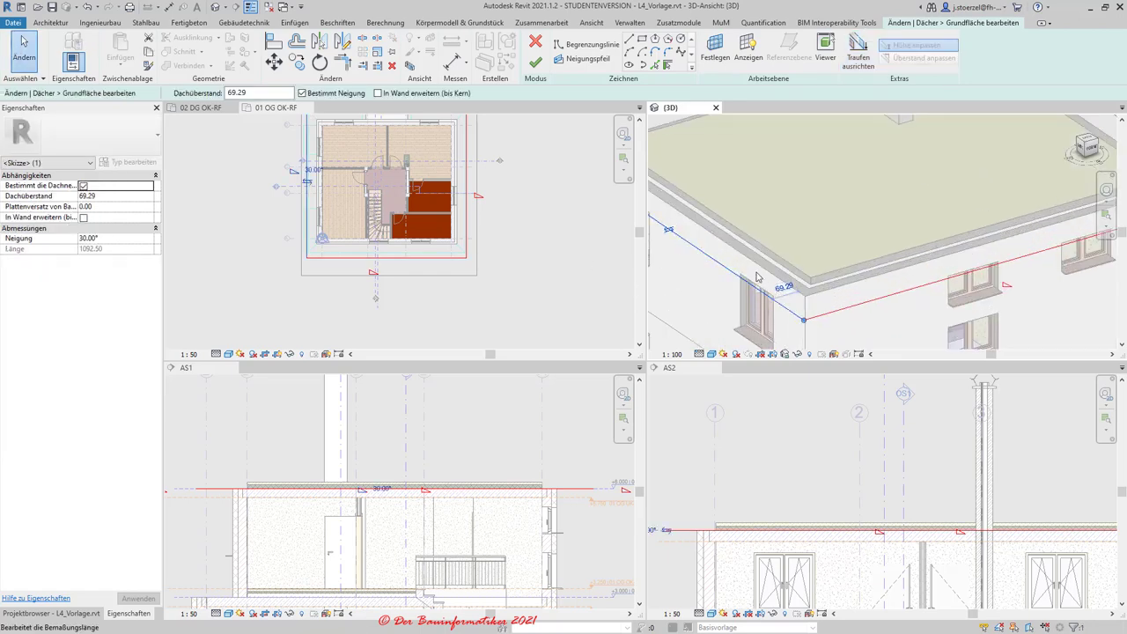
scroll(755, 277, "down", 3)
left_click(955, 219)
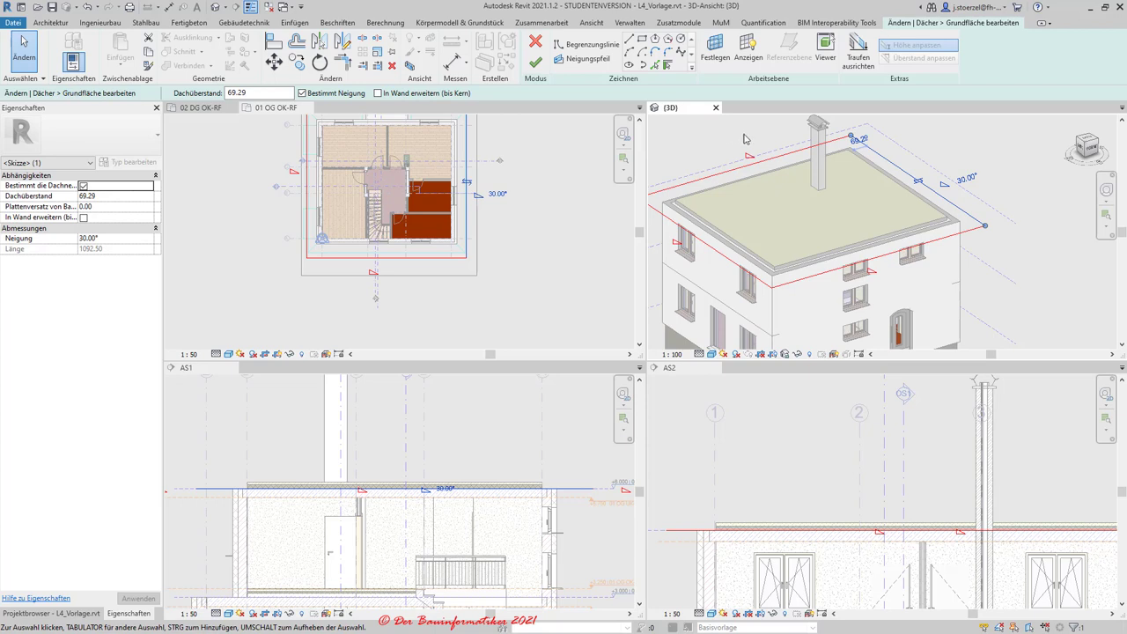
scroll(989, 204, "down", 2)
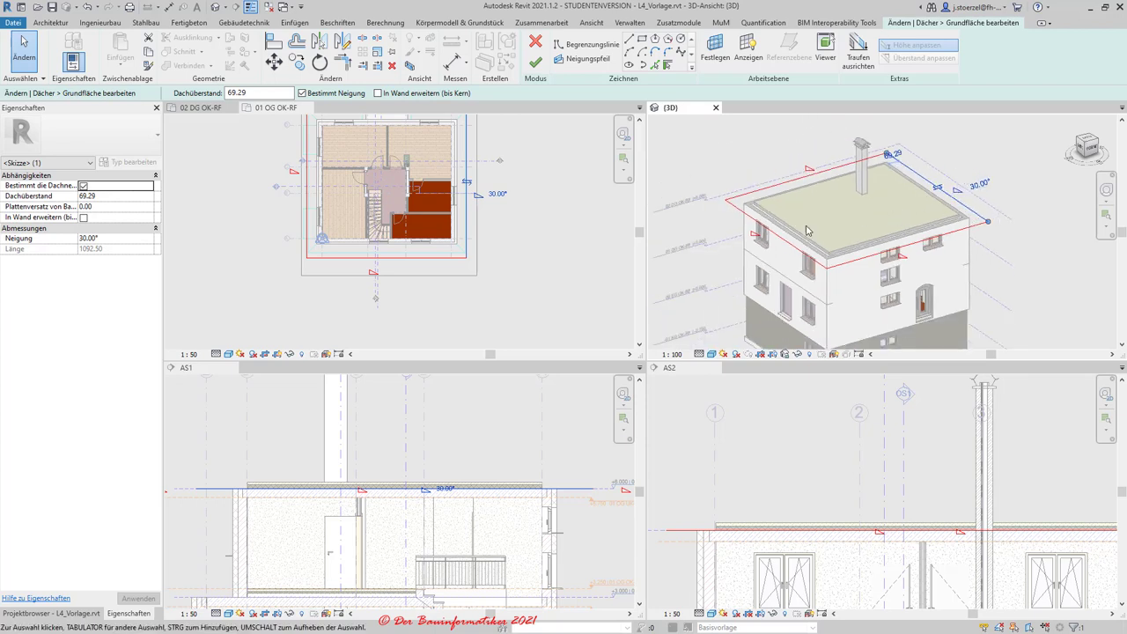
left_click(535, 64)
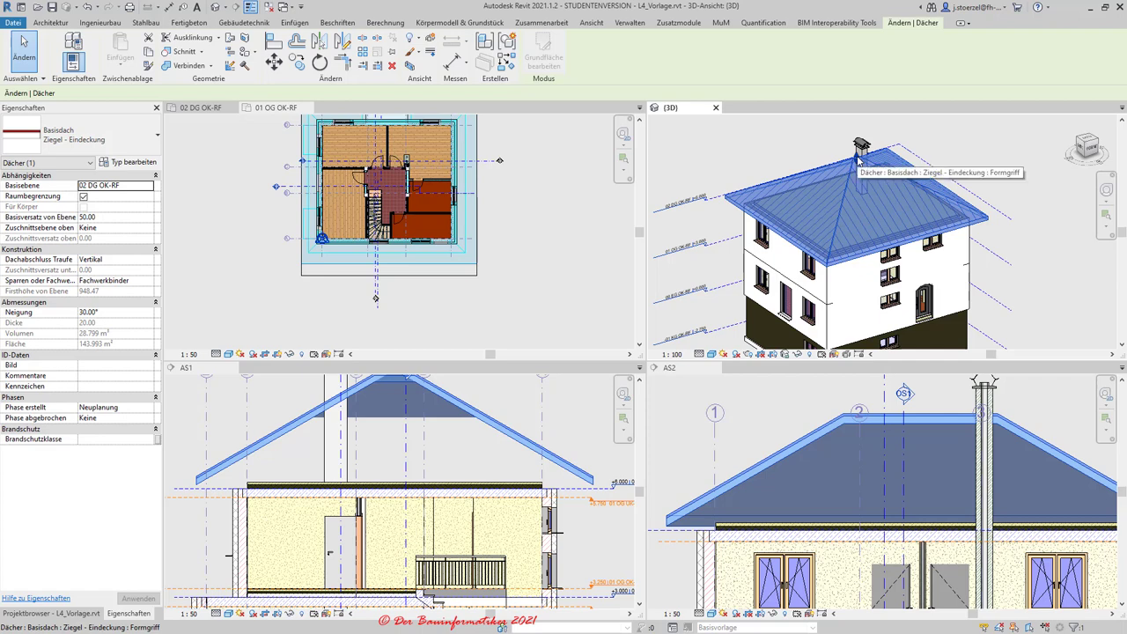
- Undo and redo finishing the roof to compare the sketch with the finished roof
left_click(86, 8)
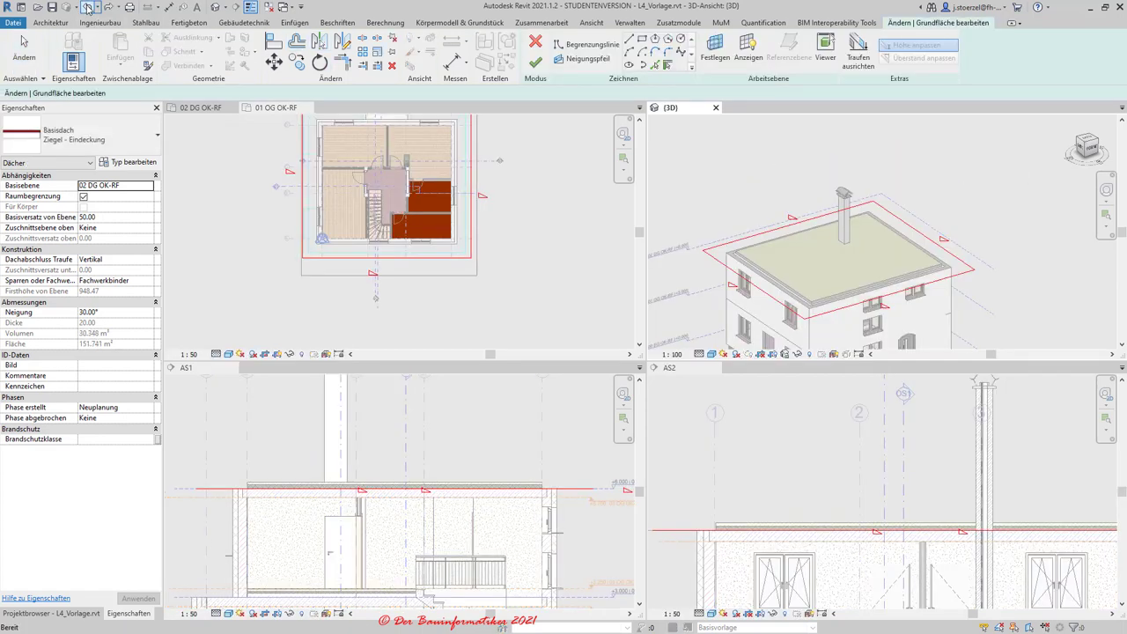
key("ctrl+y")
left_click(86, 8)
key("ctrl+y")
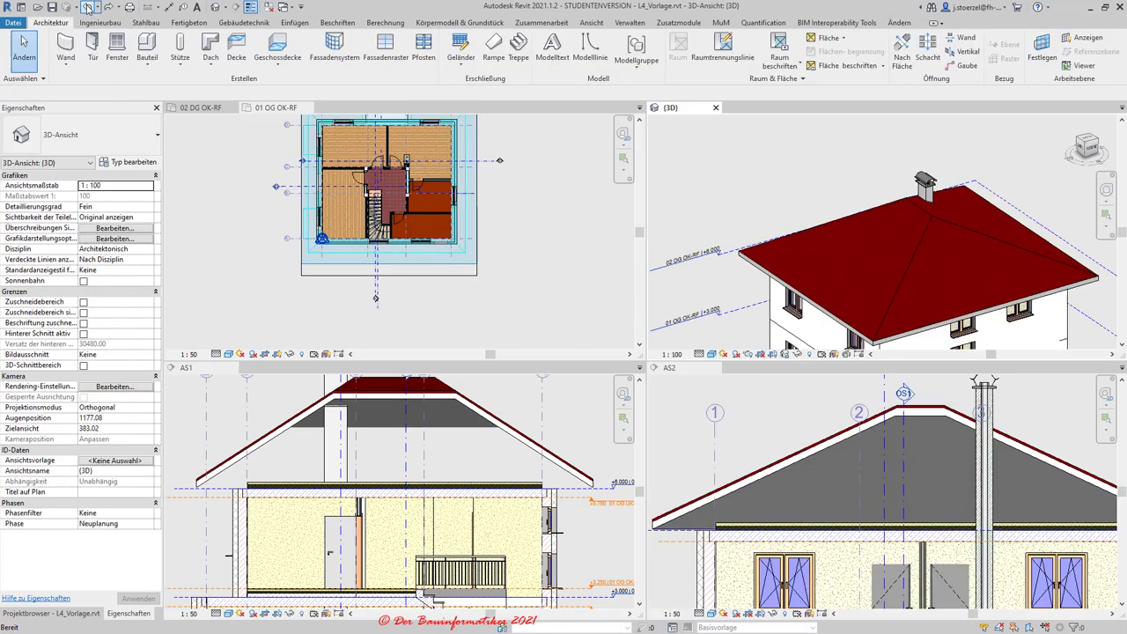
- Select the hip roof and enter Grundfläche bearbeiten footprint editing
left_click(934, 227)
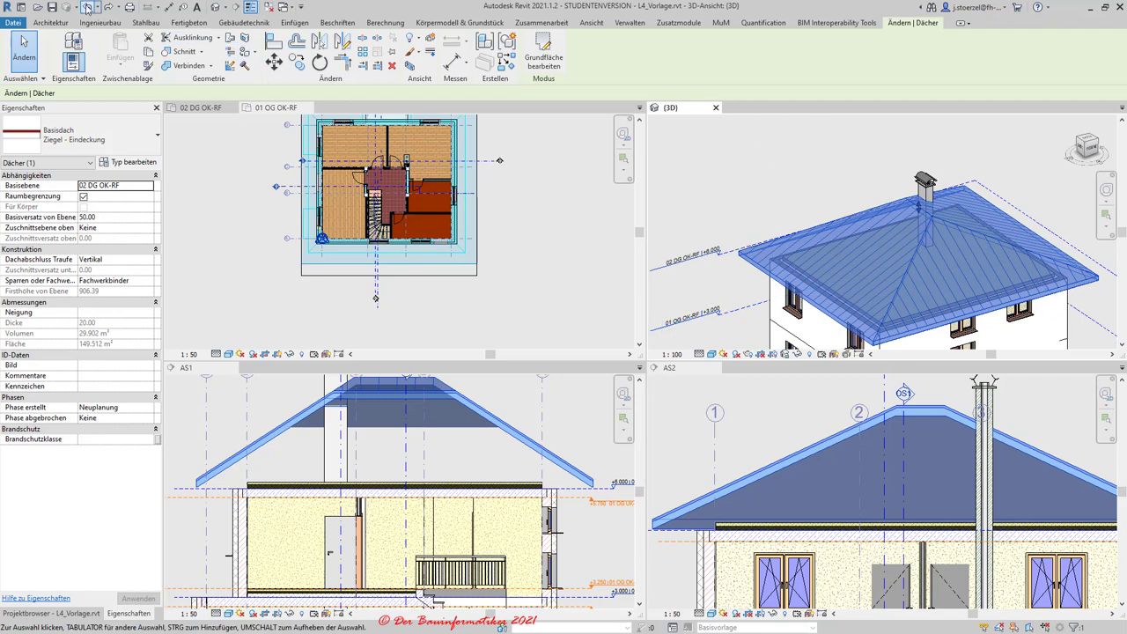
left_click(88, 8)
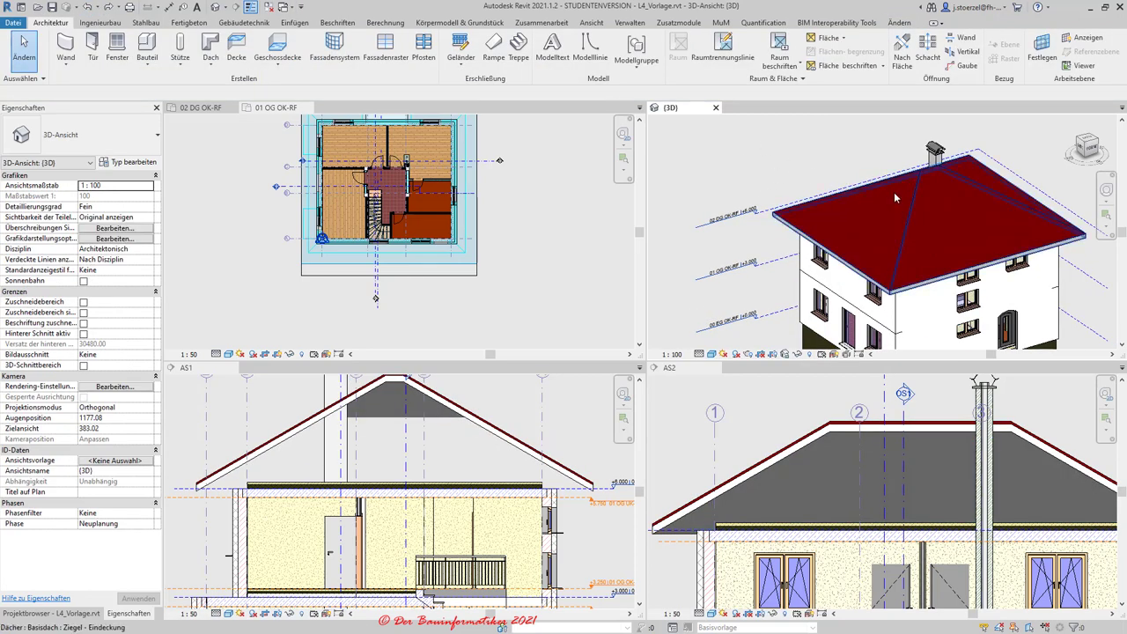
left_click(895, 198)
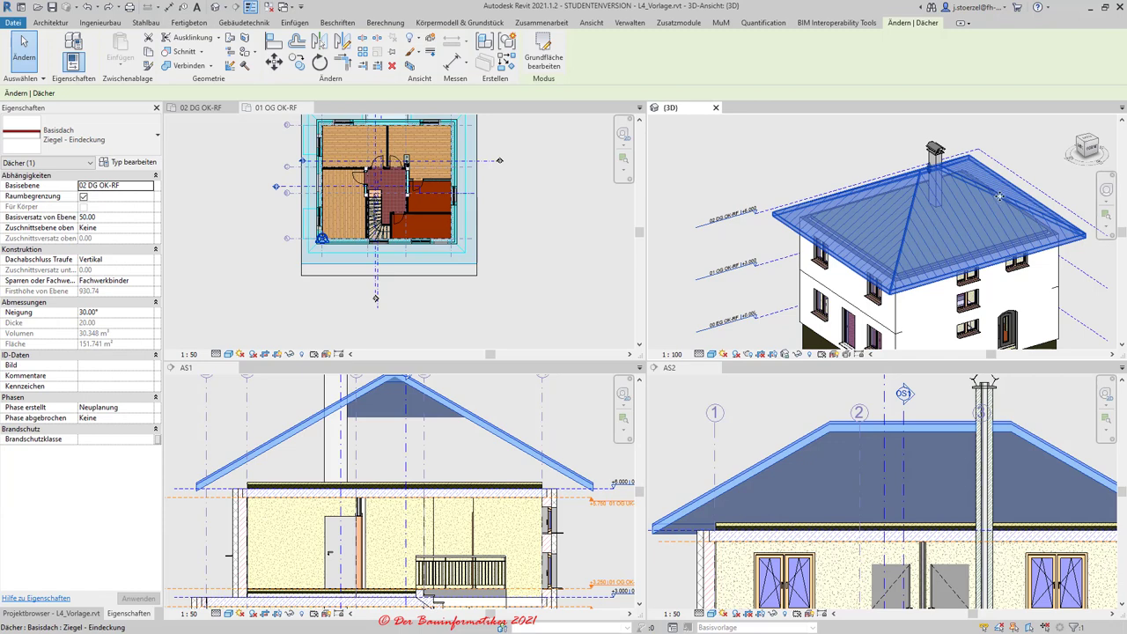
left_click(543, 49)
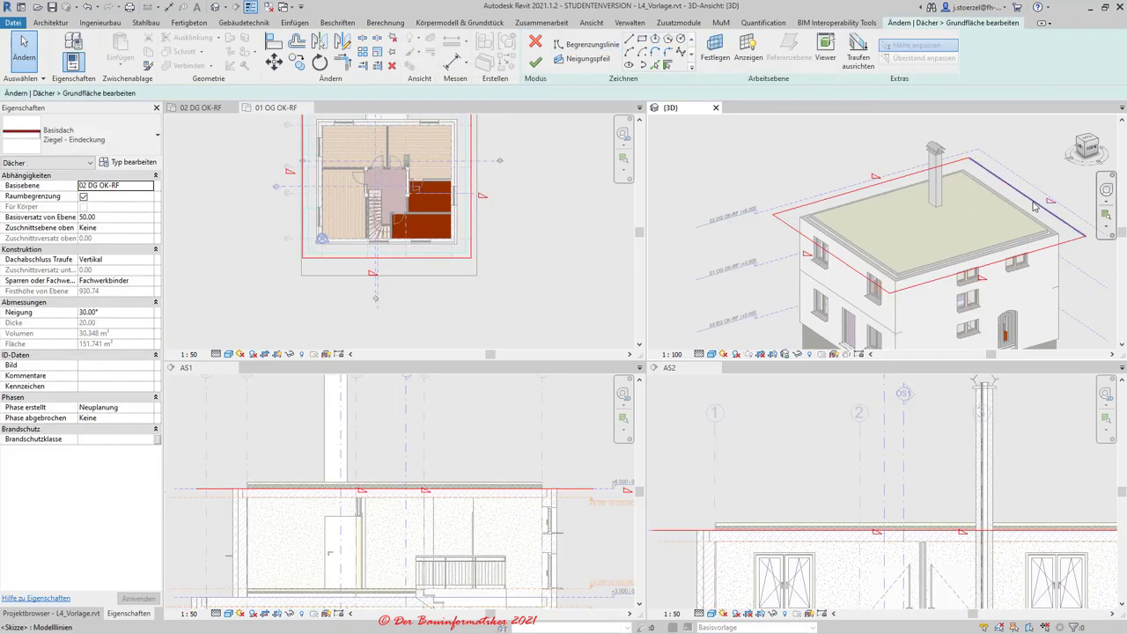
- Change the front-left boundary line's slope from 30° to 25°
left_click(1034, 204)
left_click(795, 215)
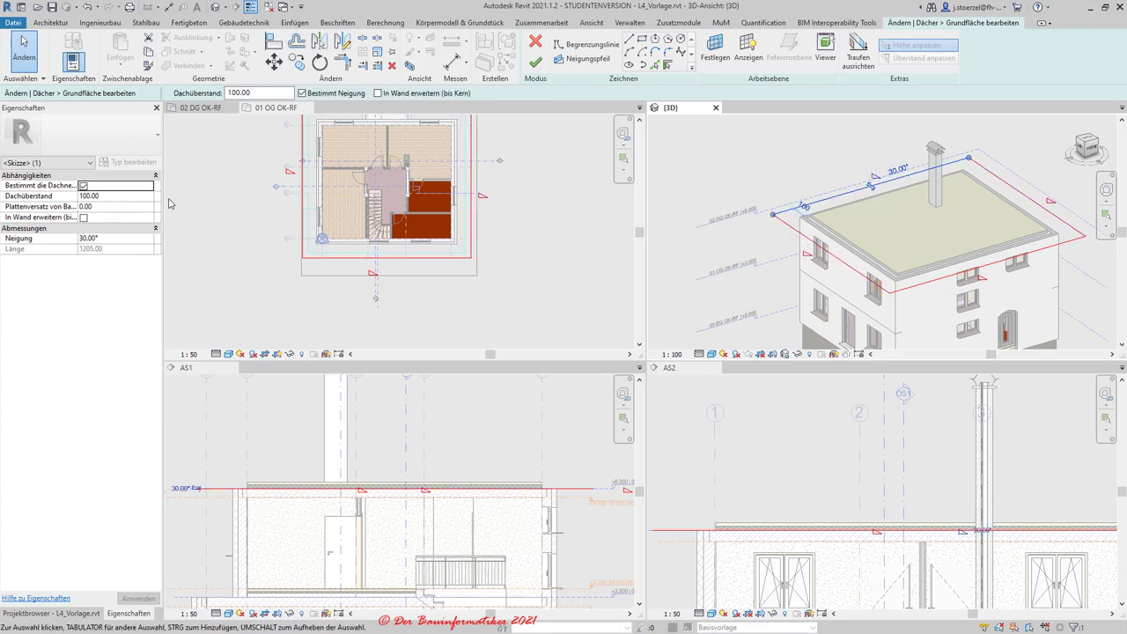
left_click(857, 273)
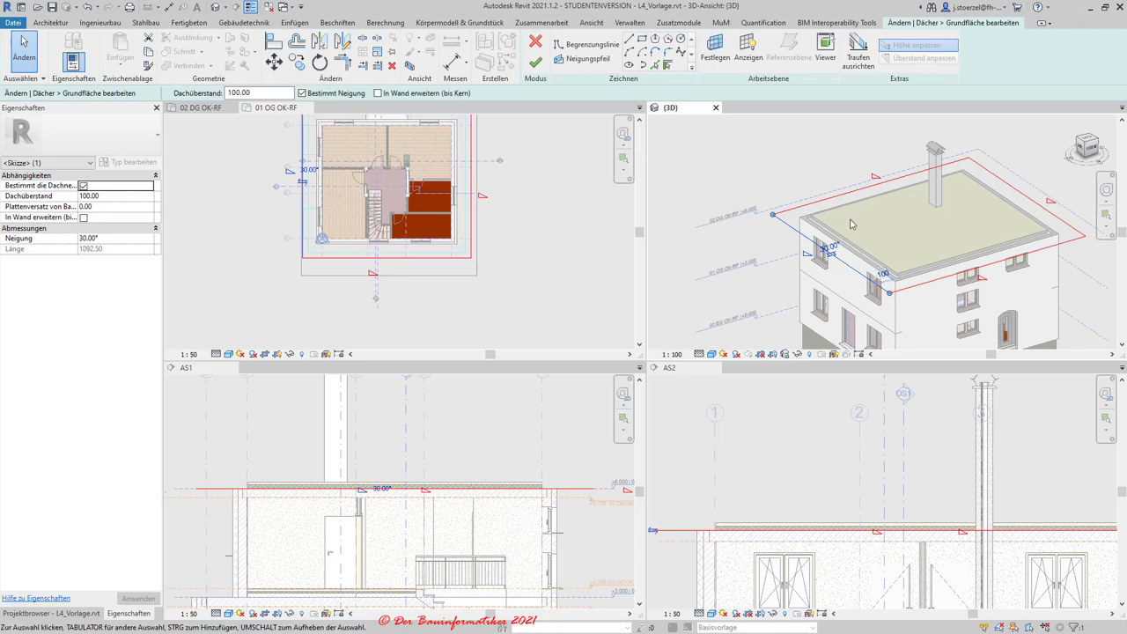
left_click(845, 287)
left_click(842, 258)
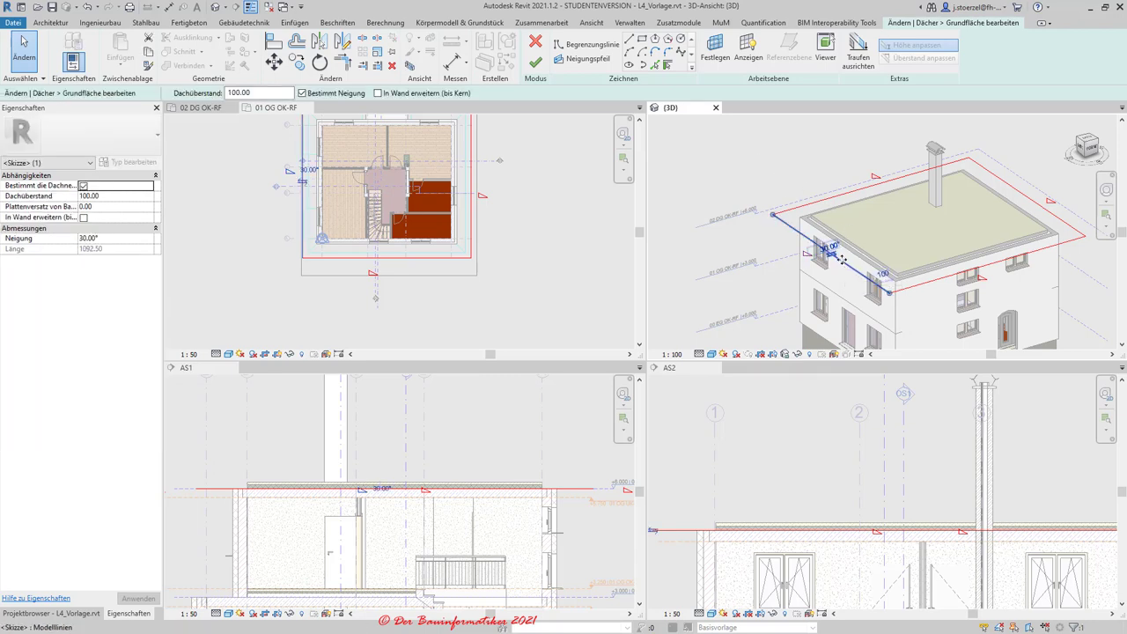
left_click(831, 246)
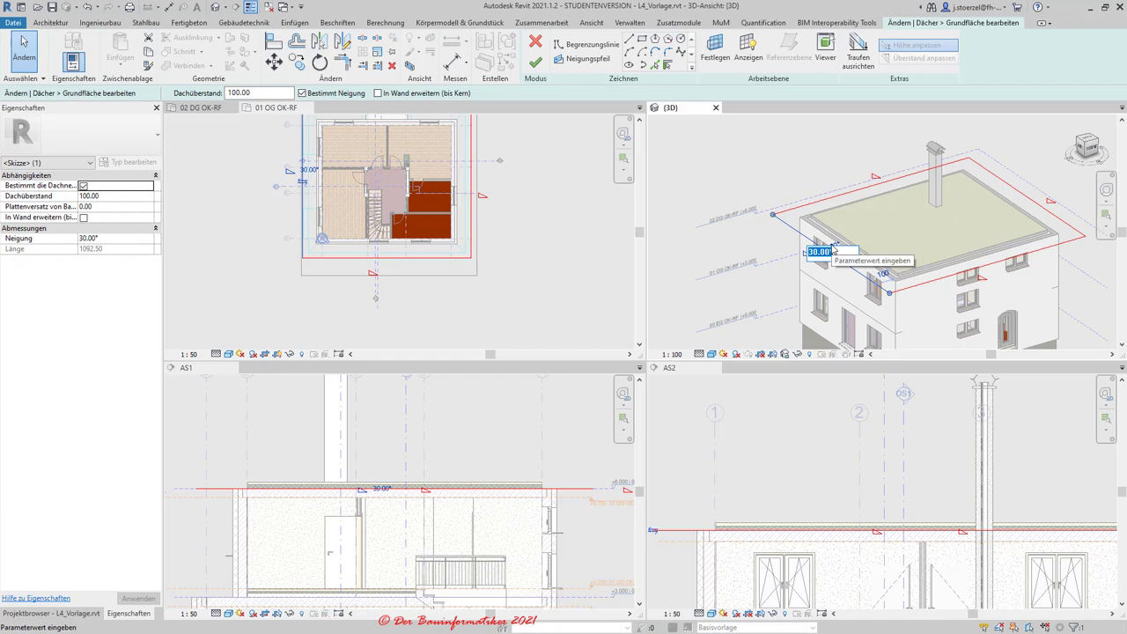
type("25")
key("Return")
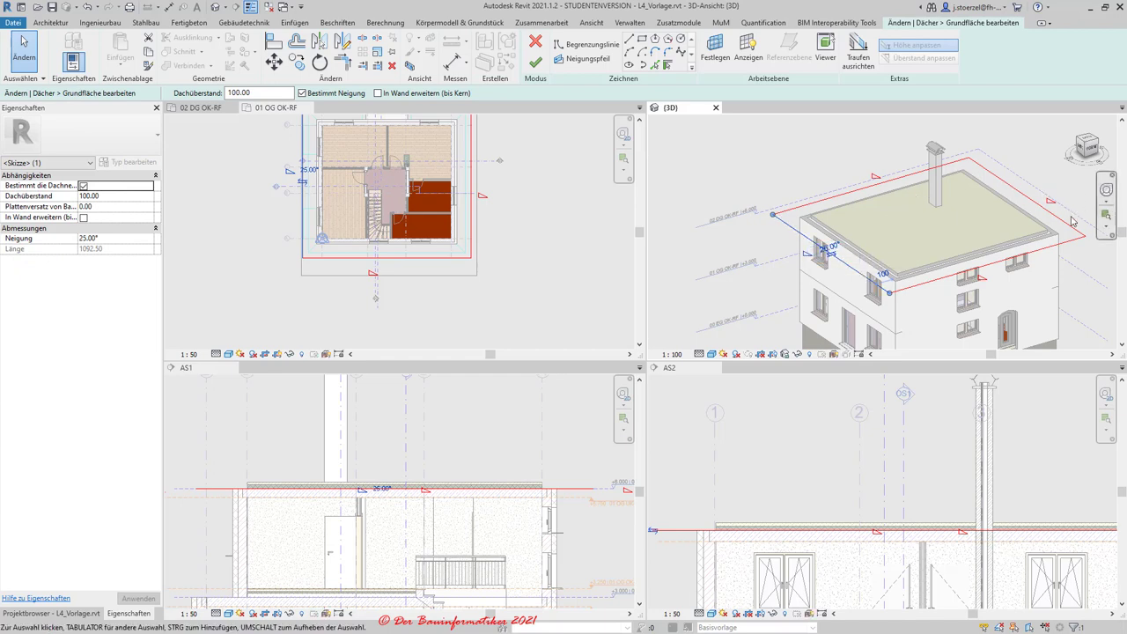
- Change the back-right boundary line's slope to 25° and clear the selection
left_click(1021, 194)
left_click(1066, 196)
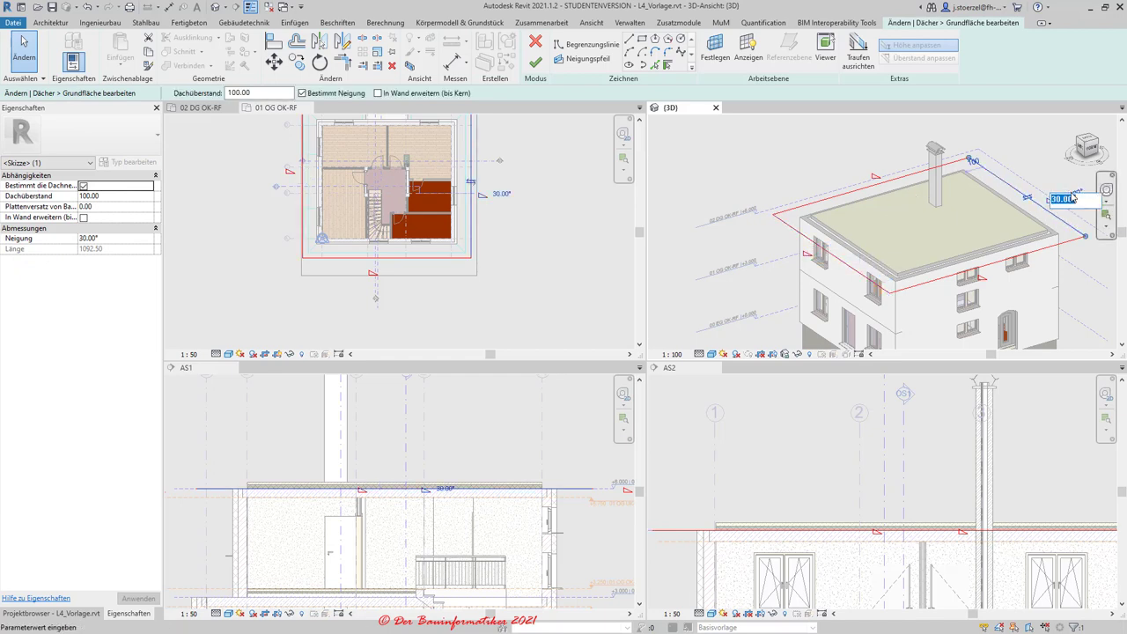
type("25")
key("Return")
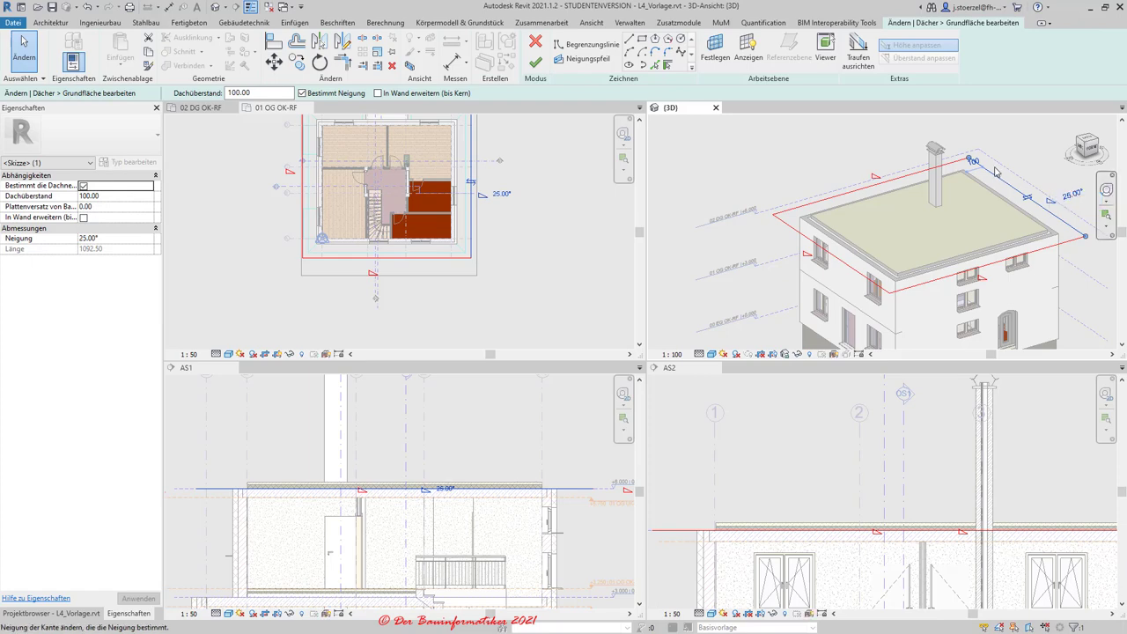
key("Escape")
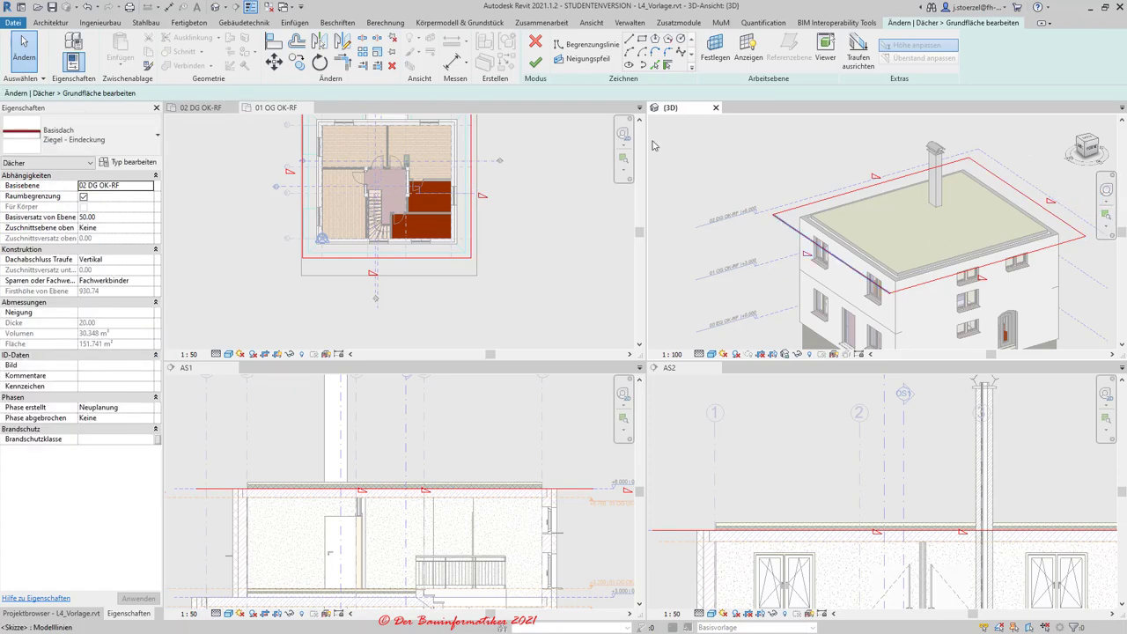
- Finish the sketch, inspect the rebuilt 25°/30° roof from the front, and reselect it
left_click(535, 61)
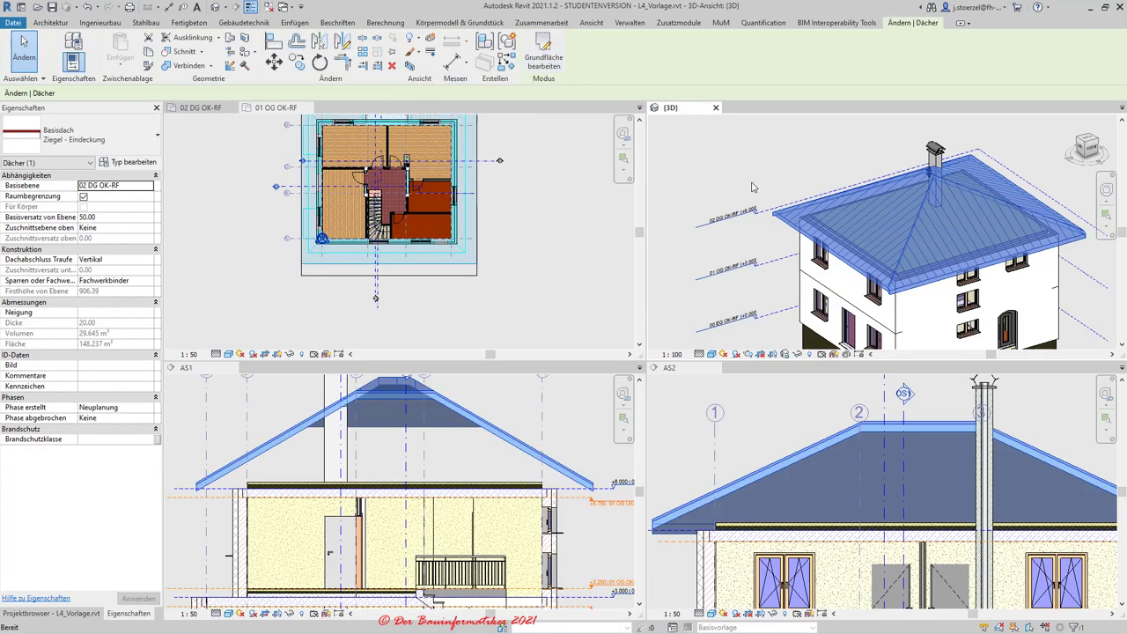
scroll(876, 334, "up", 5)
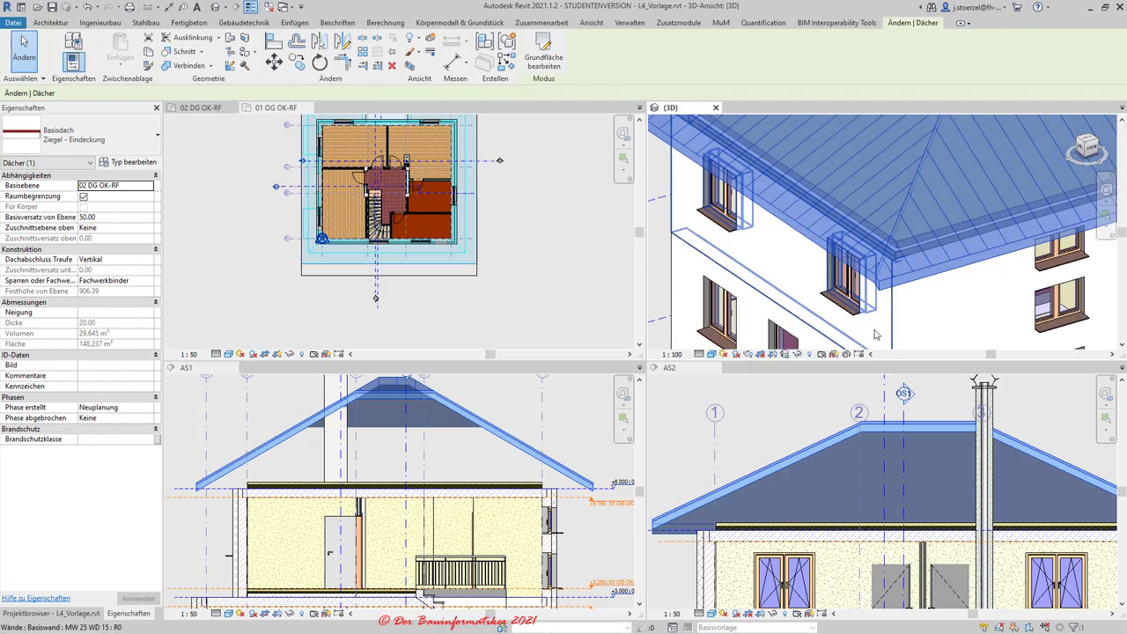
scroll(875, 334, "down", 2)
scroll(924, 334, "down", 2)
scroll(792, 264, "down", 2)
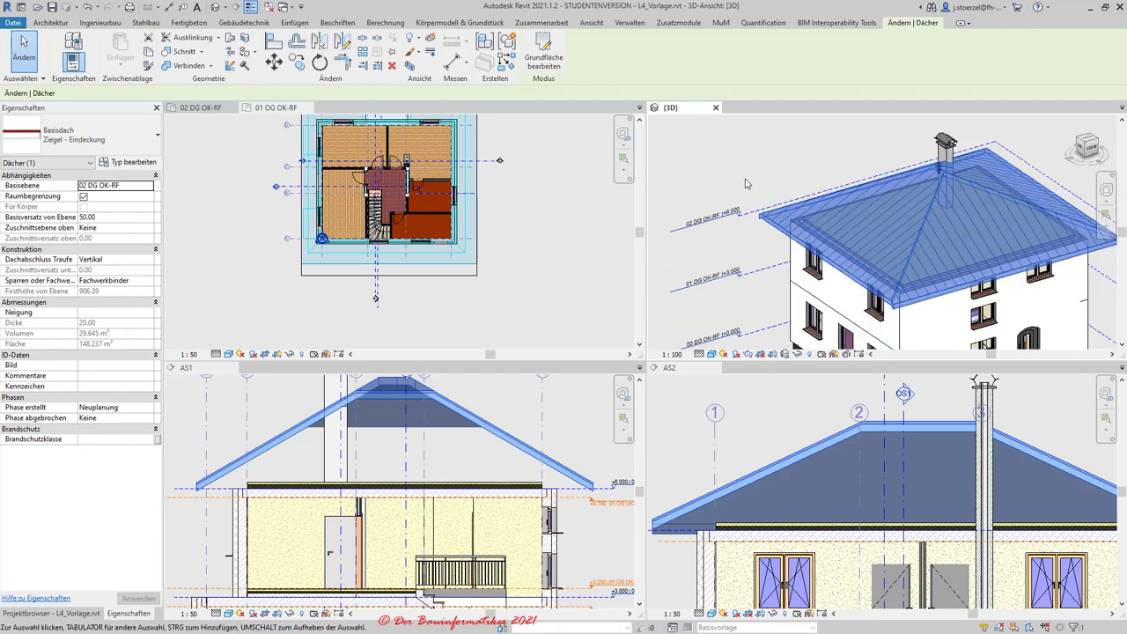
left_click(745, 183)
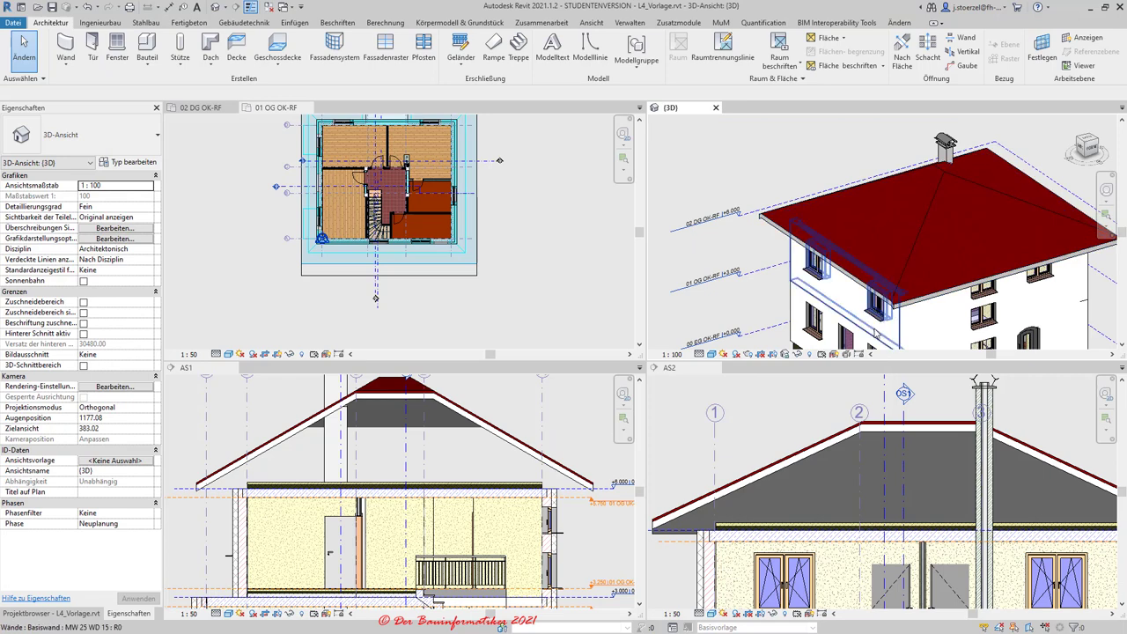
mouse_move(876, 332)
middle_mouse_down("shift")
mouse_move(979, 261)
mouse_move(786, 274)
mouse_move(918, 225)
middle_mouse_up("shift")
scroll(838, 306, "up", 5)
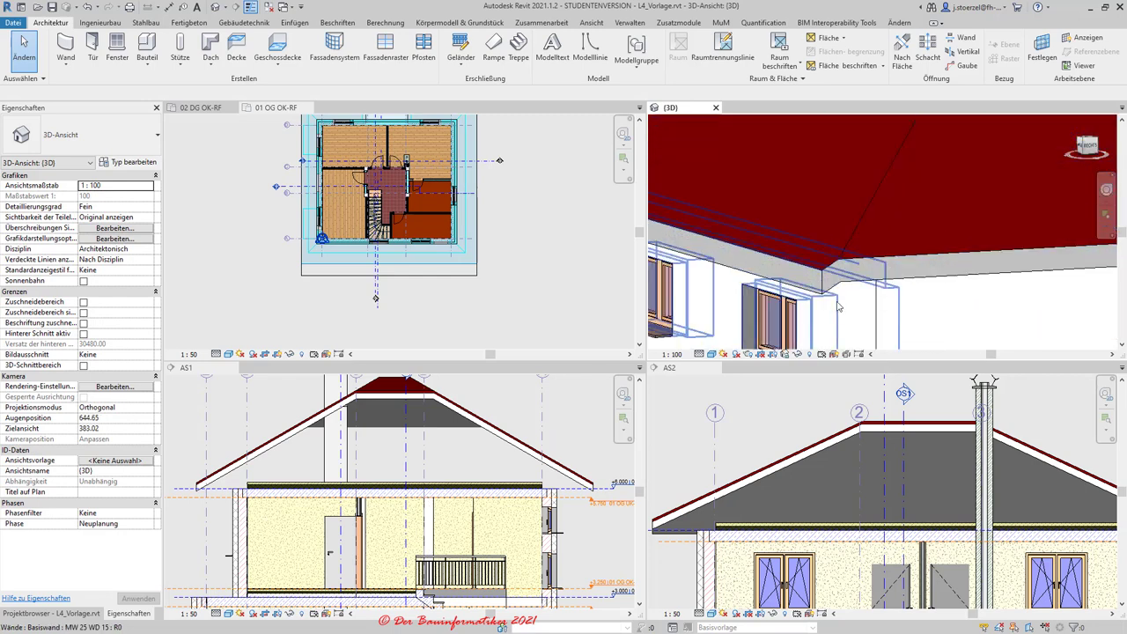
scroll(827, 229, "down", 5)
scroll(819, 203, "down", 2)
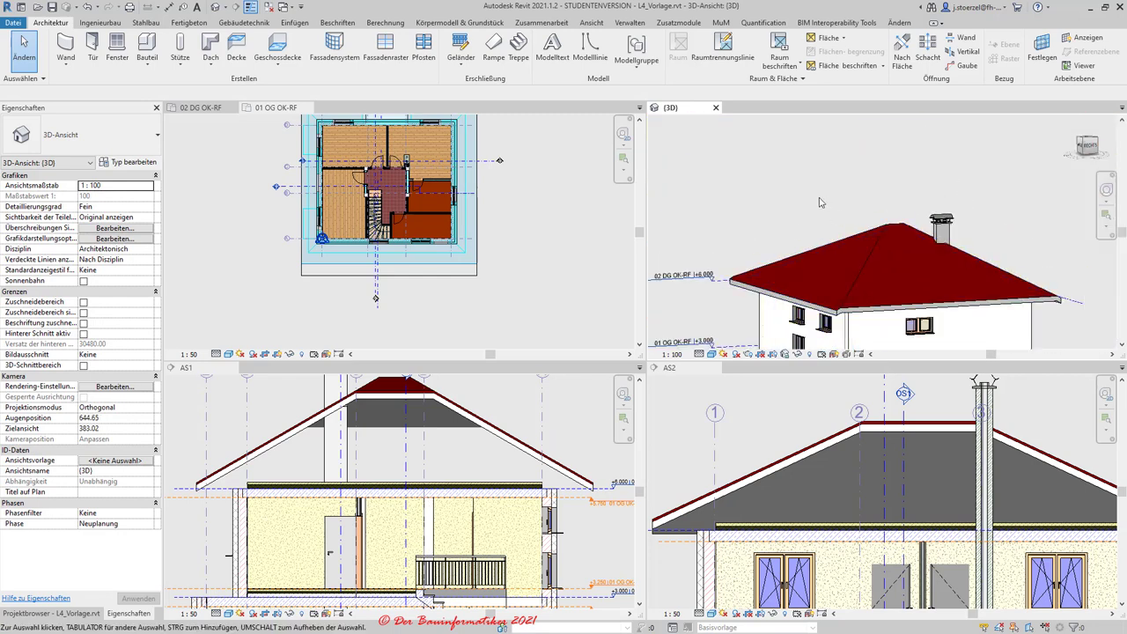
left_click(869, 255)
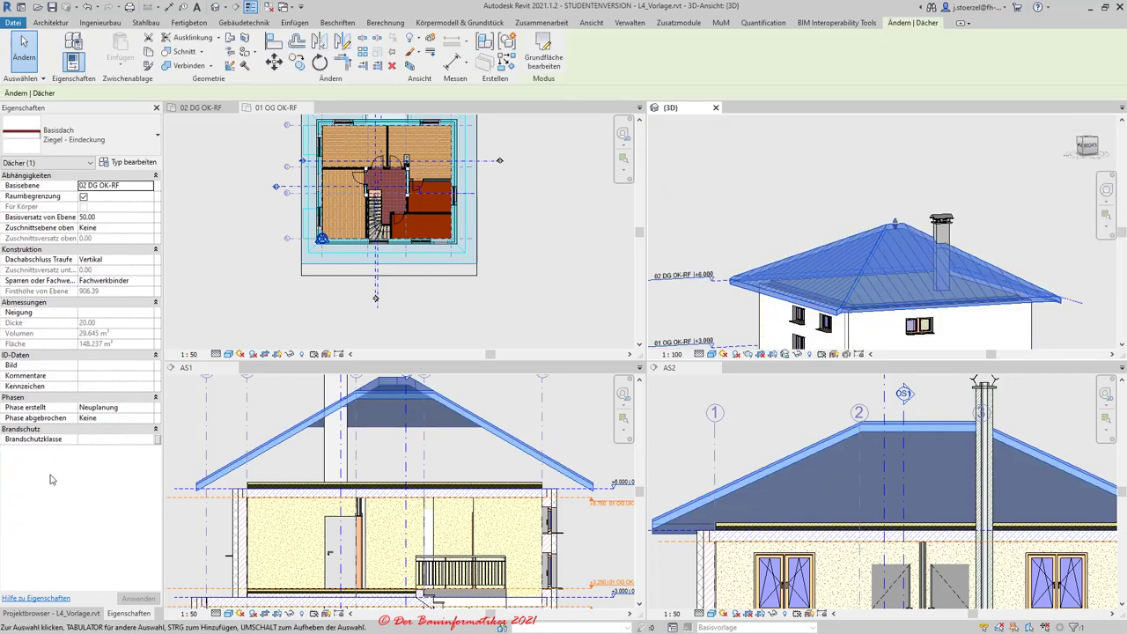
left_click(113, 284)
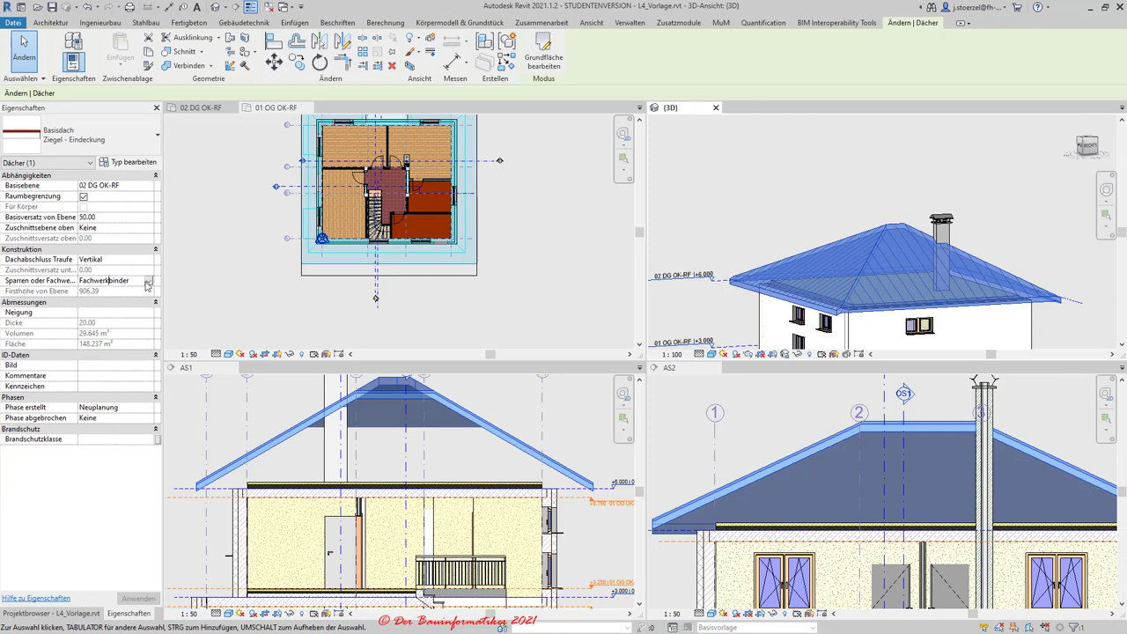
left_click(126, 305)
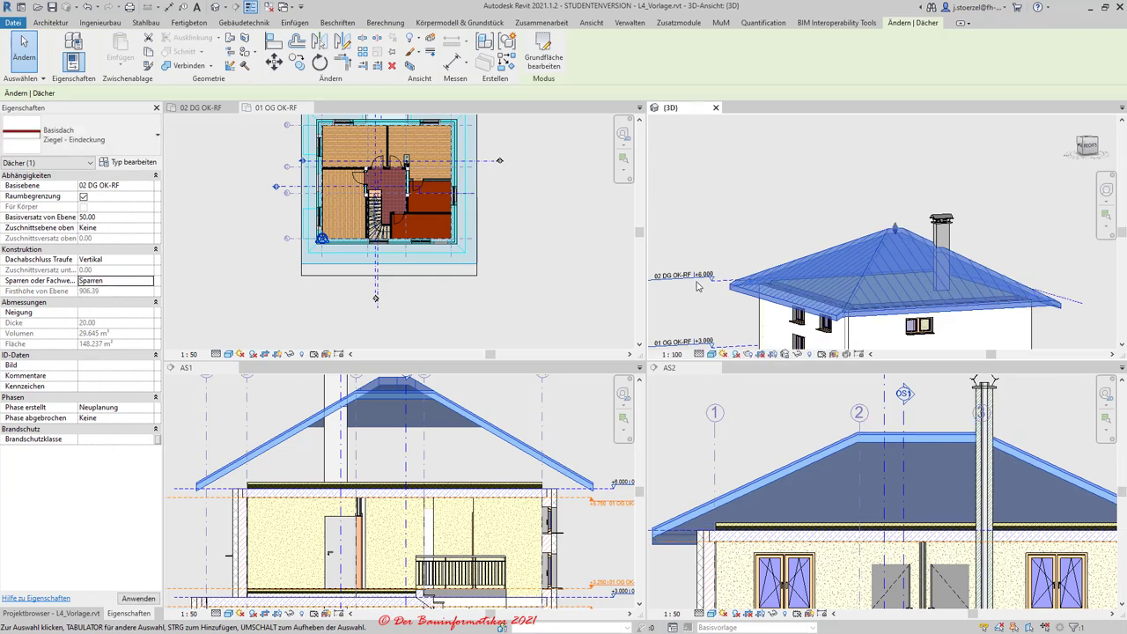
left_click(116, 283)
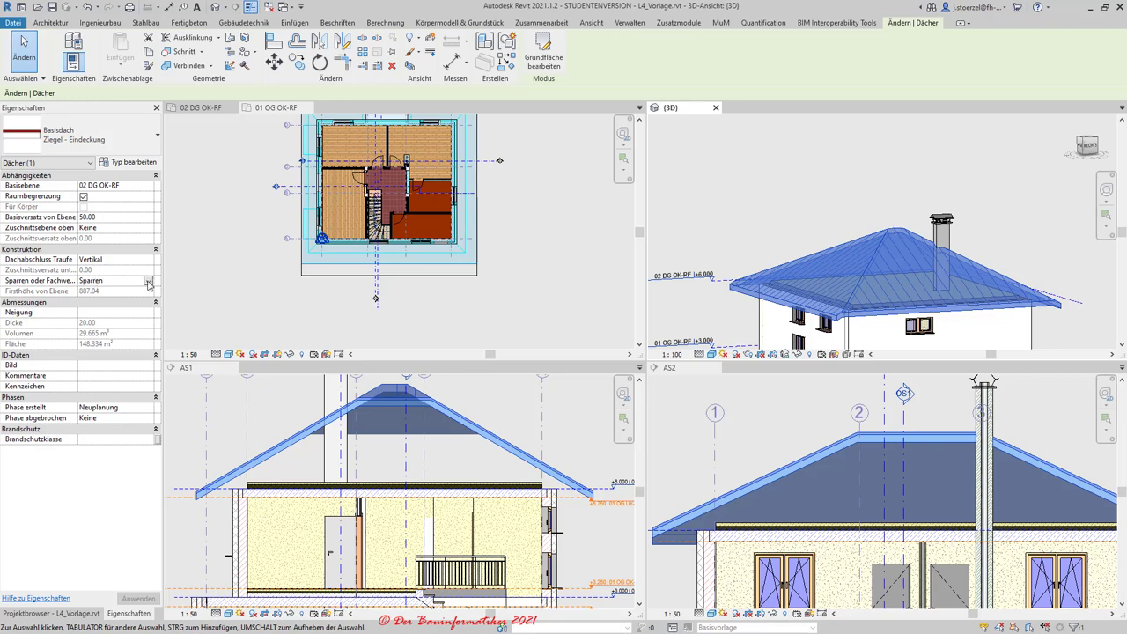
left_click(149, 283)
left_click(114, 294)
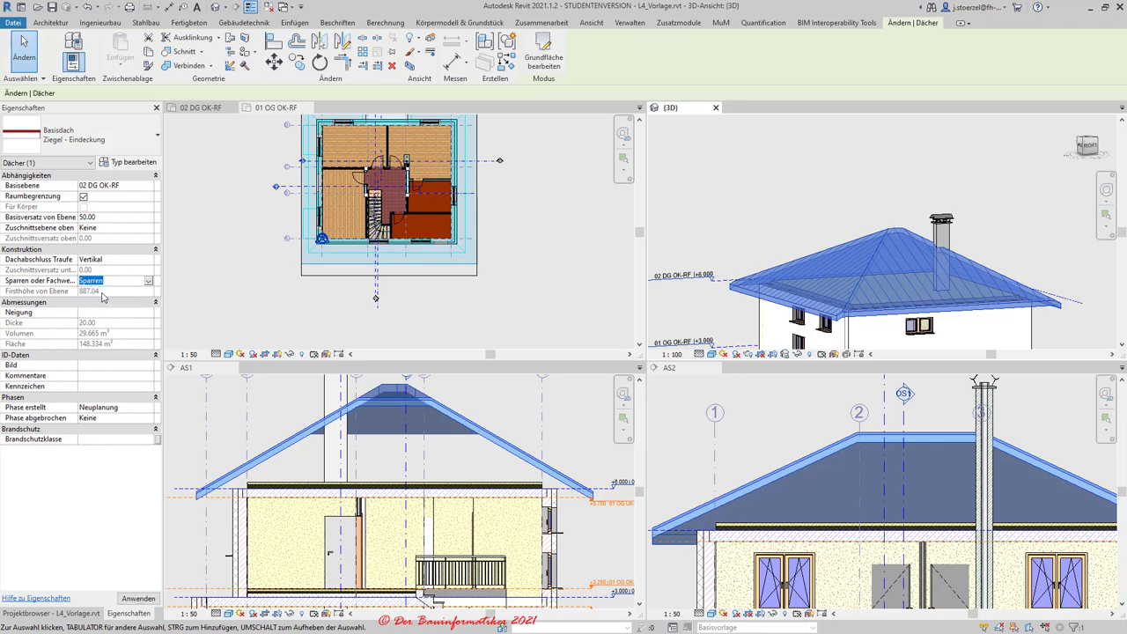
left_click(800, 215)
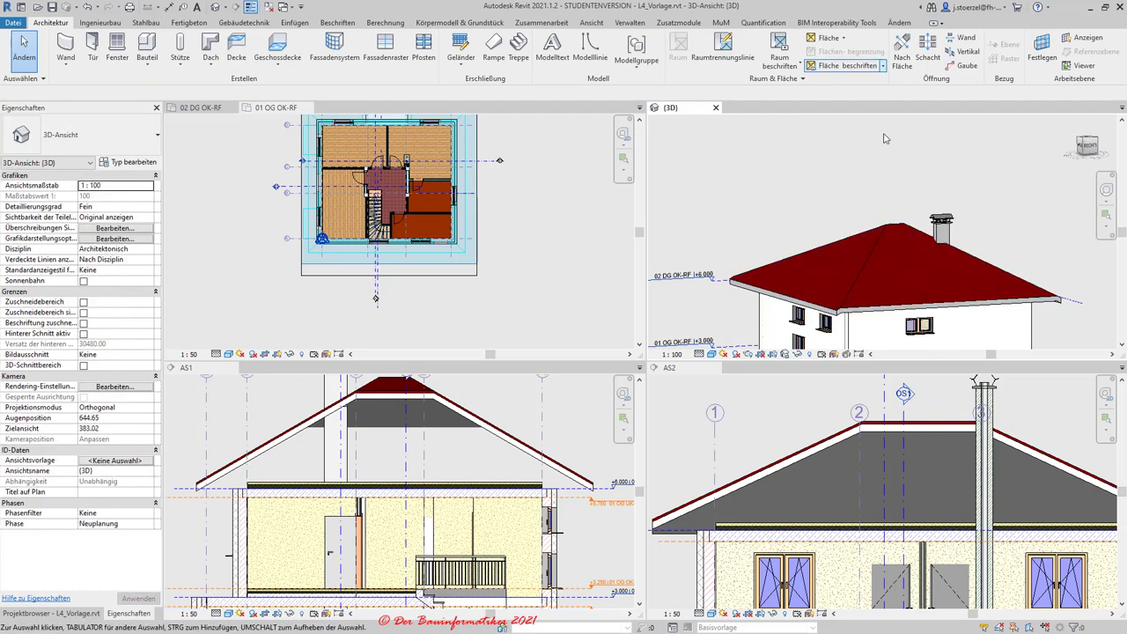
left_click(872, 248)
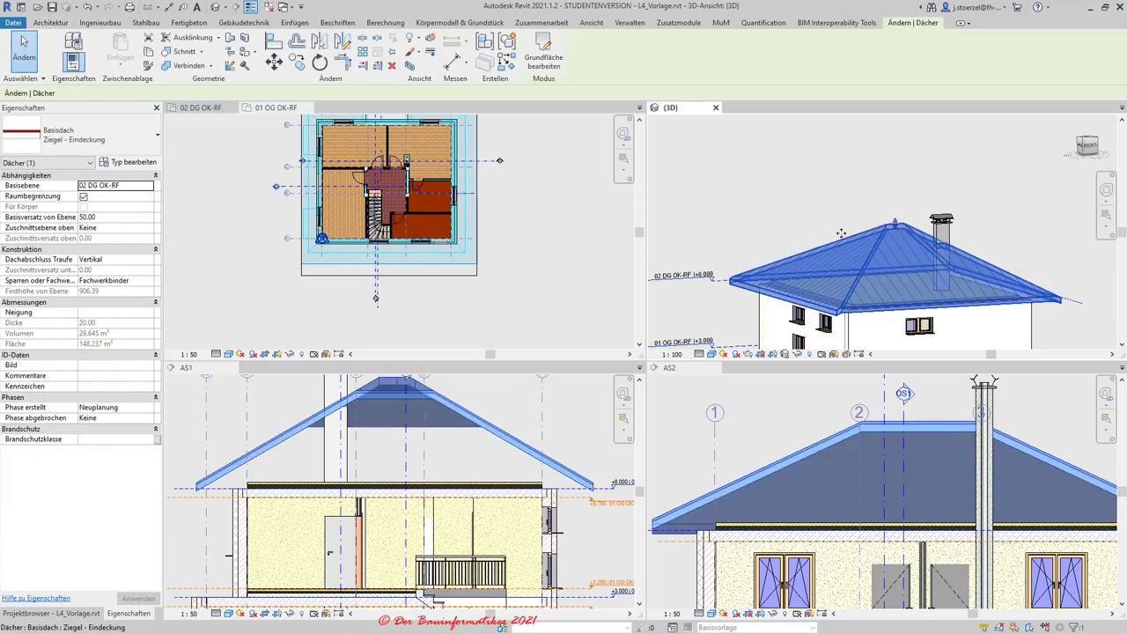
- Reopen the hip roof's footprint sketch, viewed steeply over the roof edge
left_click(544, 48)
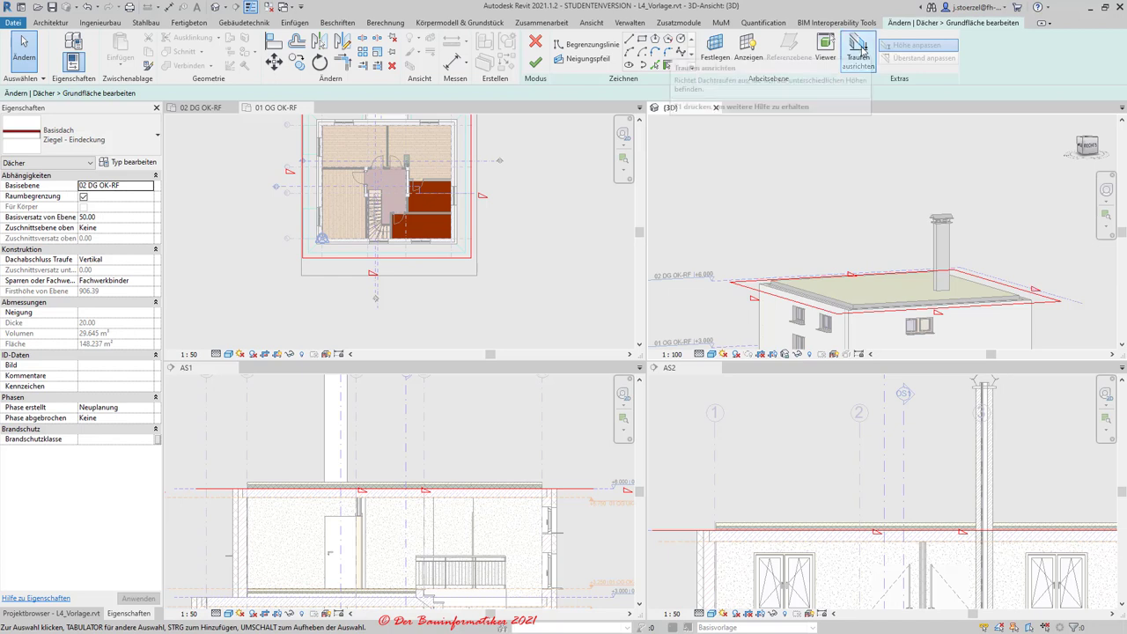
scroll(874, 220, "down", 2)
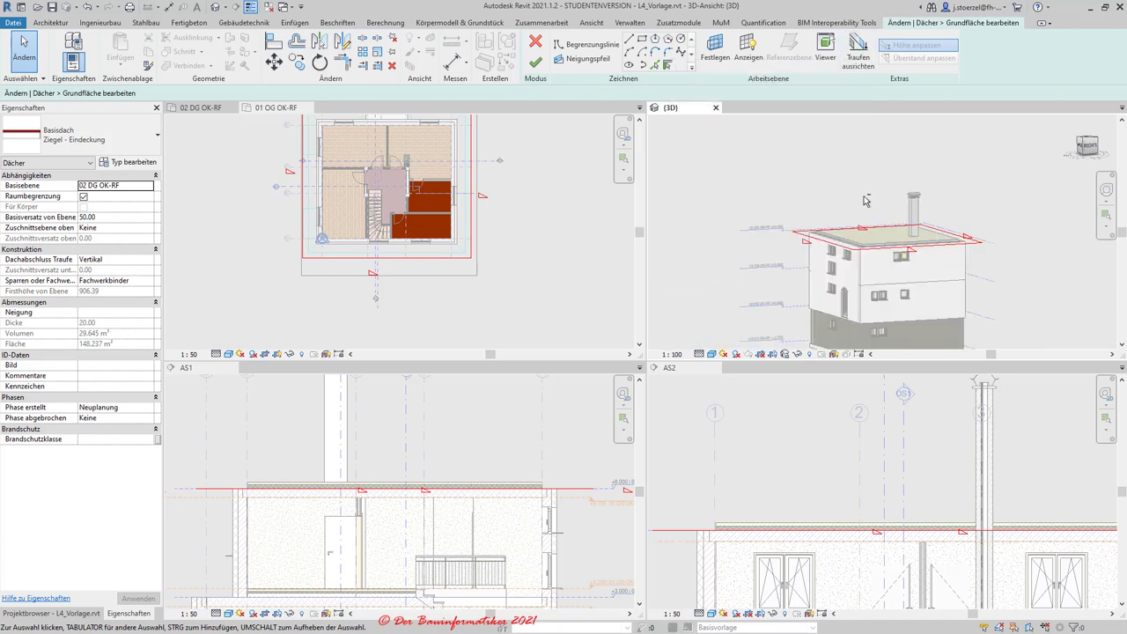
middle_click_drag(863, 201, 915, 274, "shift")
scroll(920, 280, "up", 4)
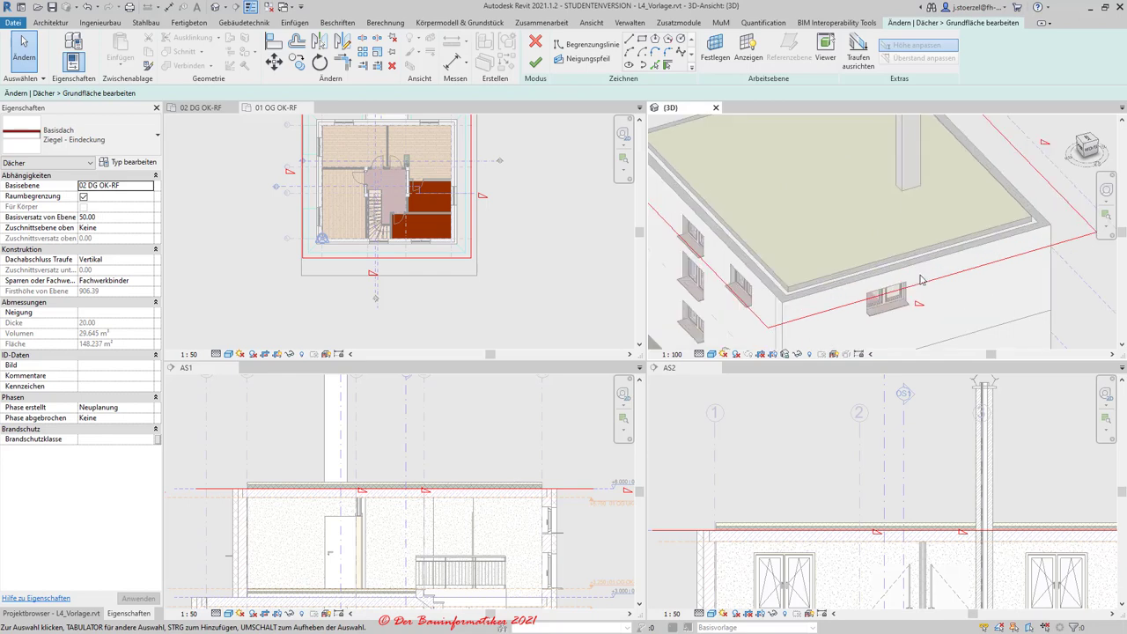
- Check the front and left boundary lines, end the sketch line, and start Traufen ausrichten
left_click(920, 281)
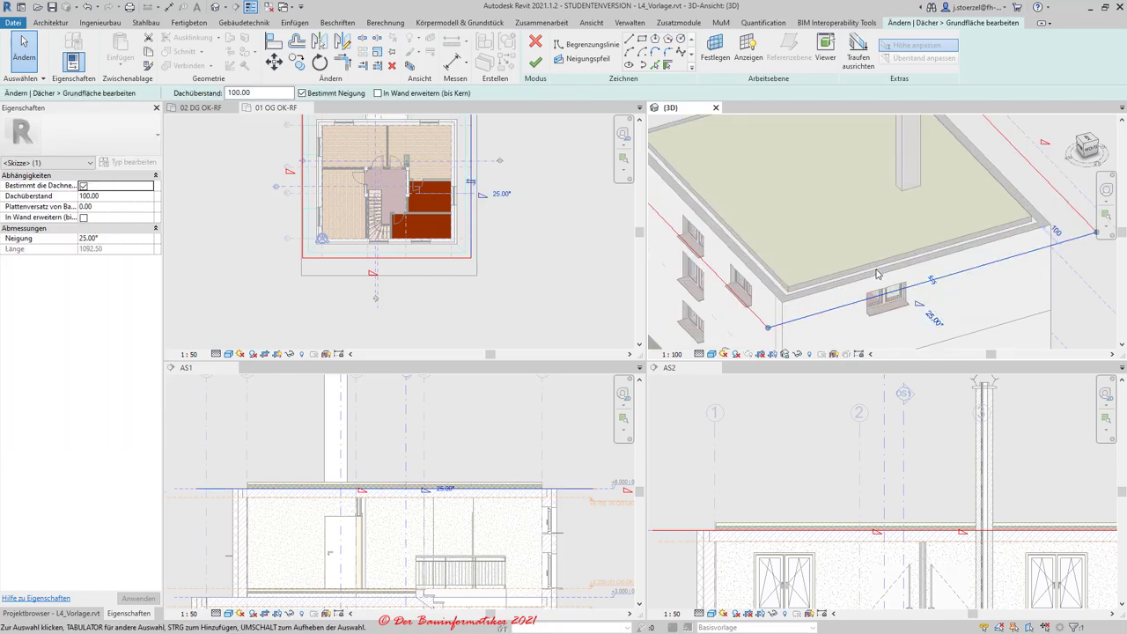
scroll(876, 274, "down", 2)
key("Escape")
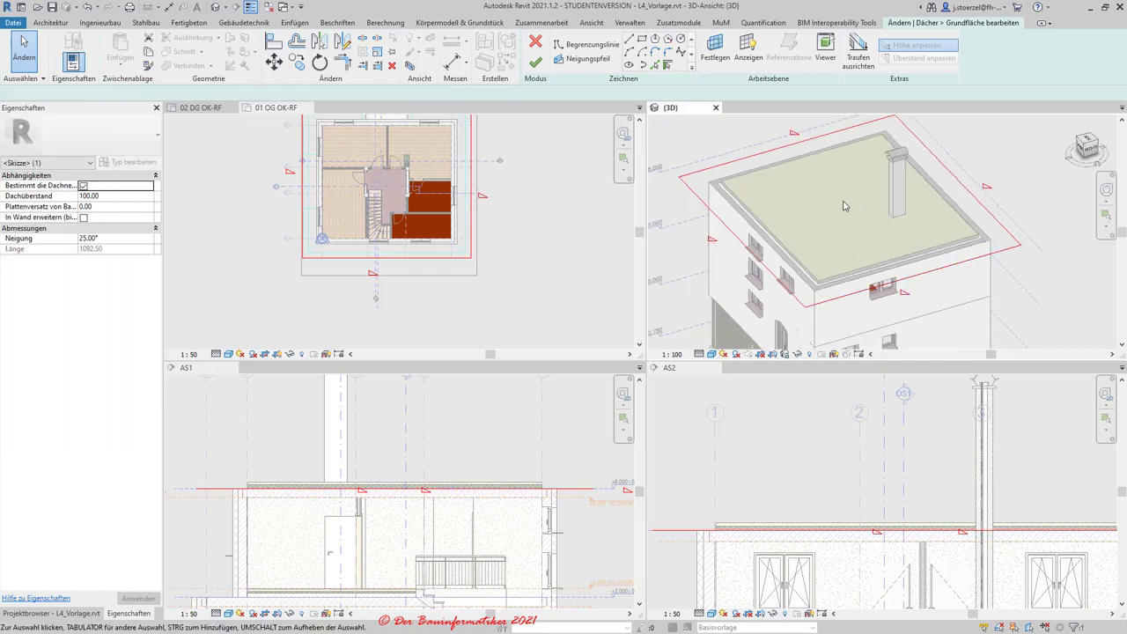
left_click(737, 241)
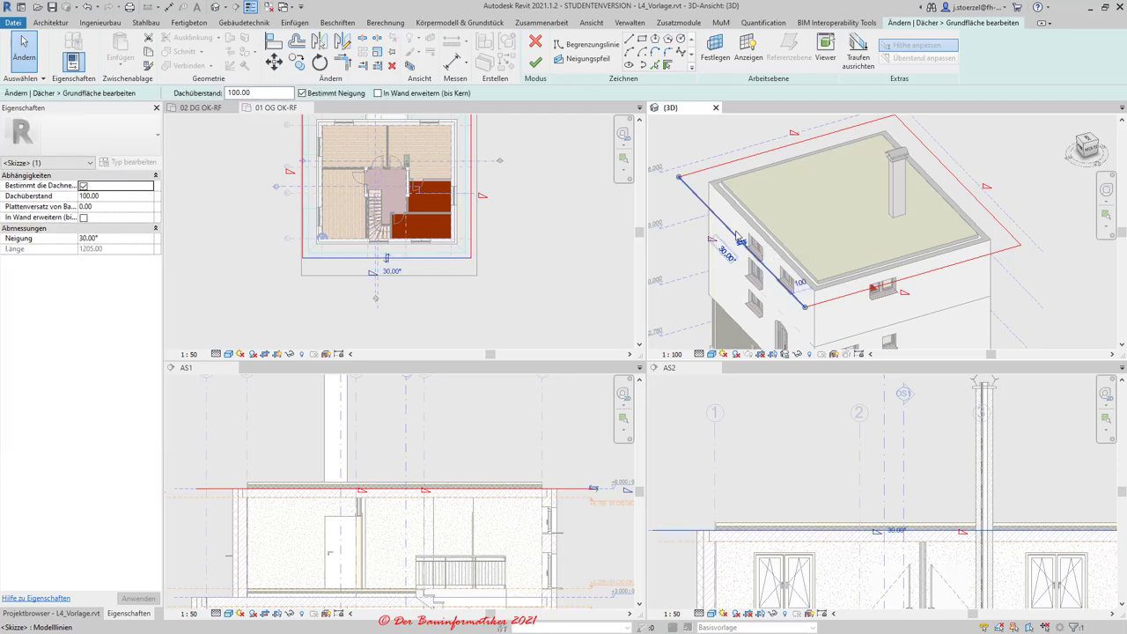
key("Escape")
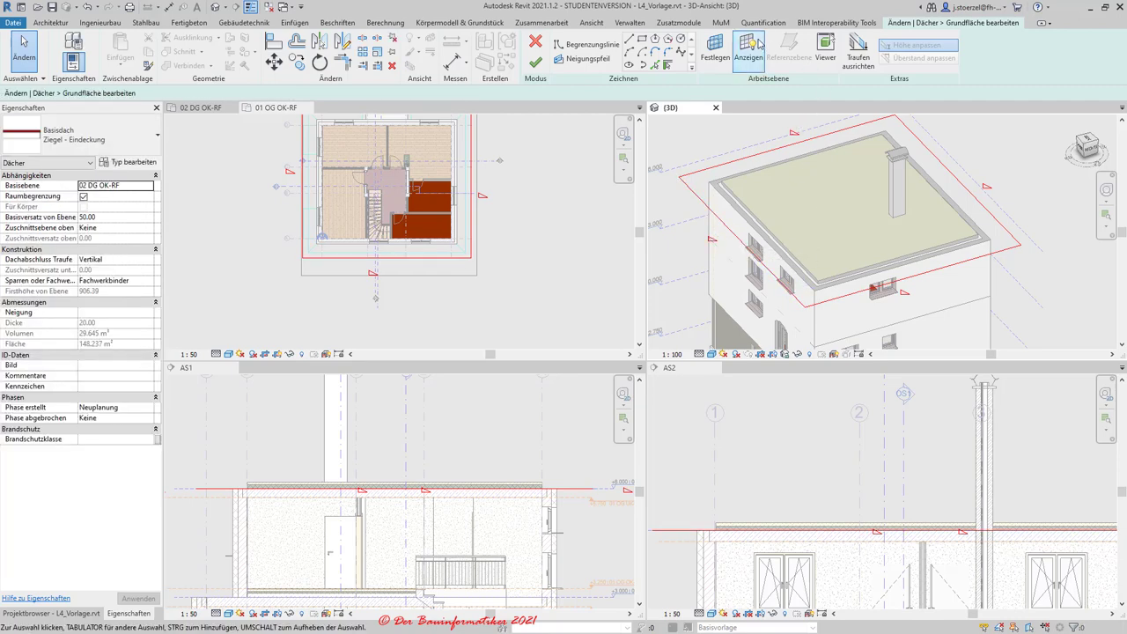
left_click(859, 47)
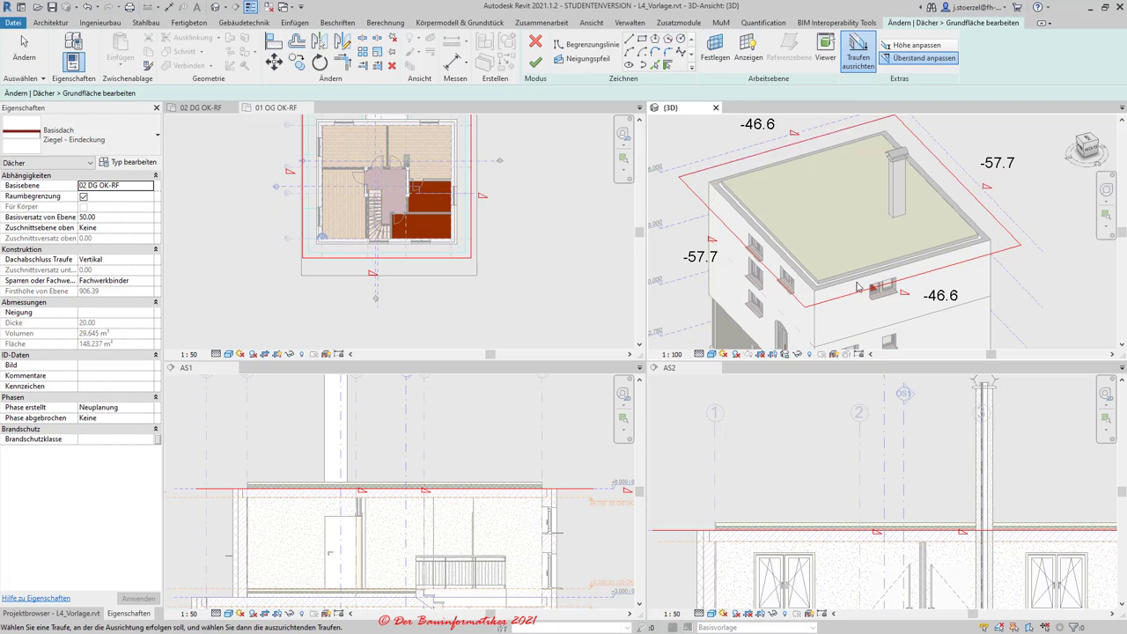
- Align the back-left and front-right eaves to the -57.7 offset
scroll(838, 286, "down", 2)
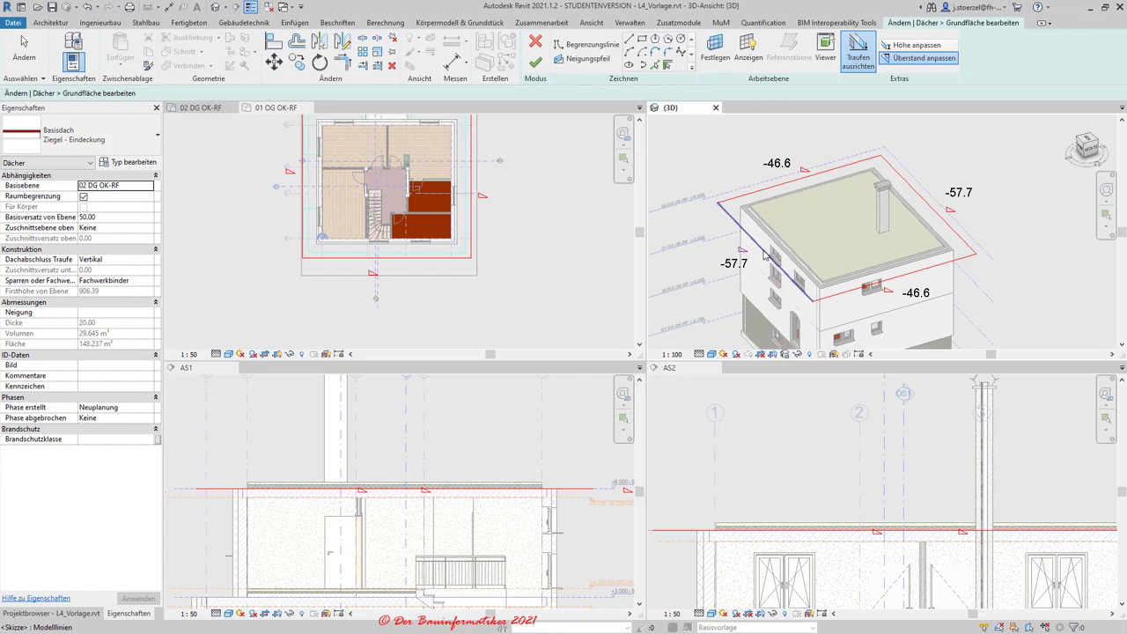
left_click(755, 199)
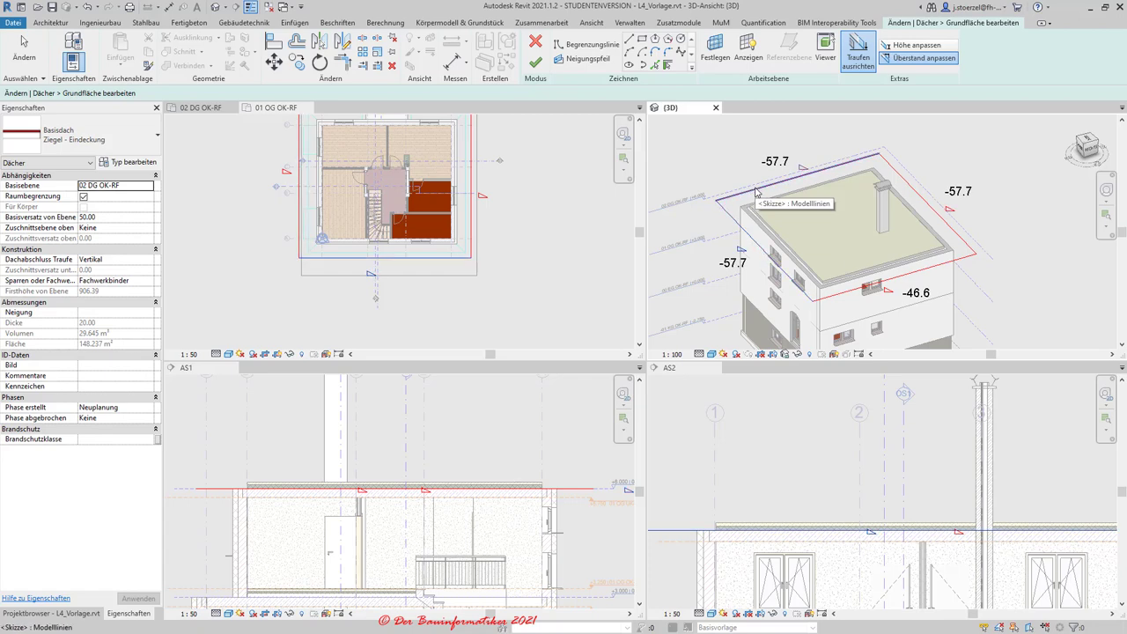
left_click(928, 275)
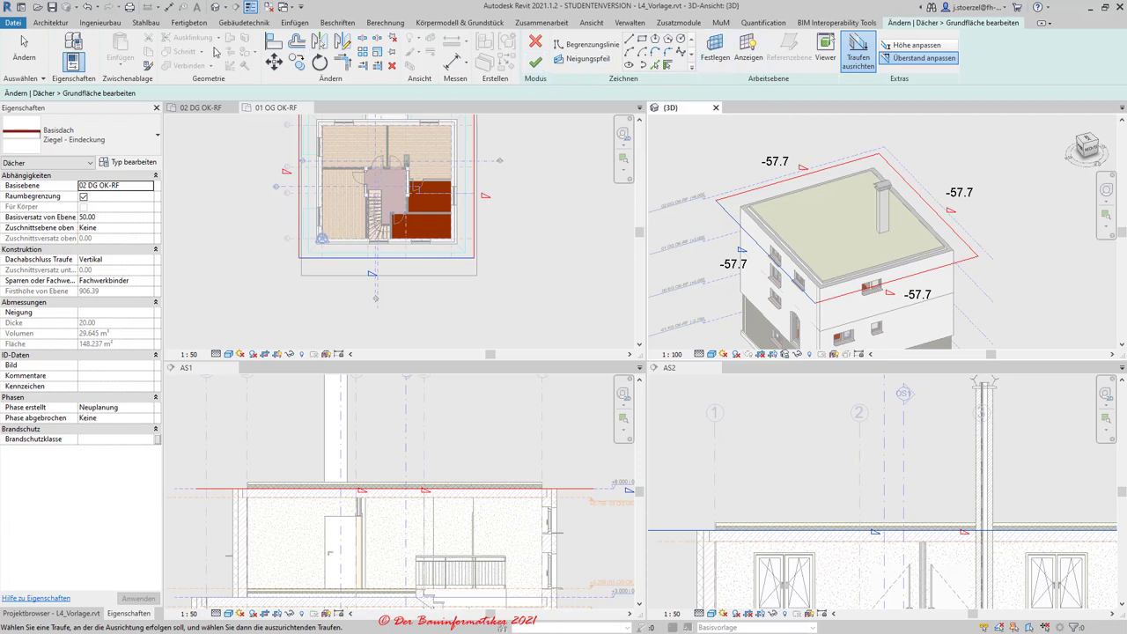
left_click(23, 41)
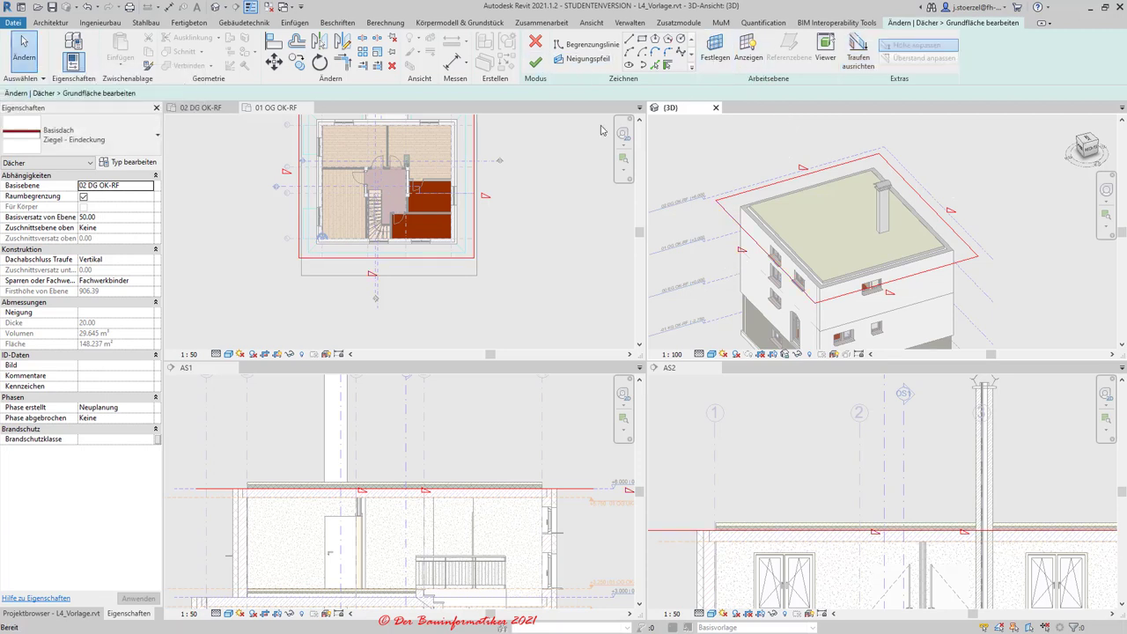
- Check the front and right edges' slope and overhang, then finish the hipped roof footprint
left_click(902, 280)
scroll(946, 273, "up", 3)
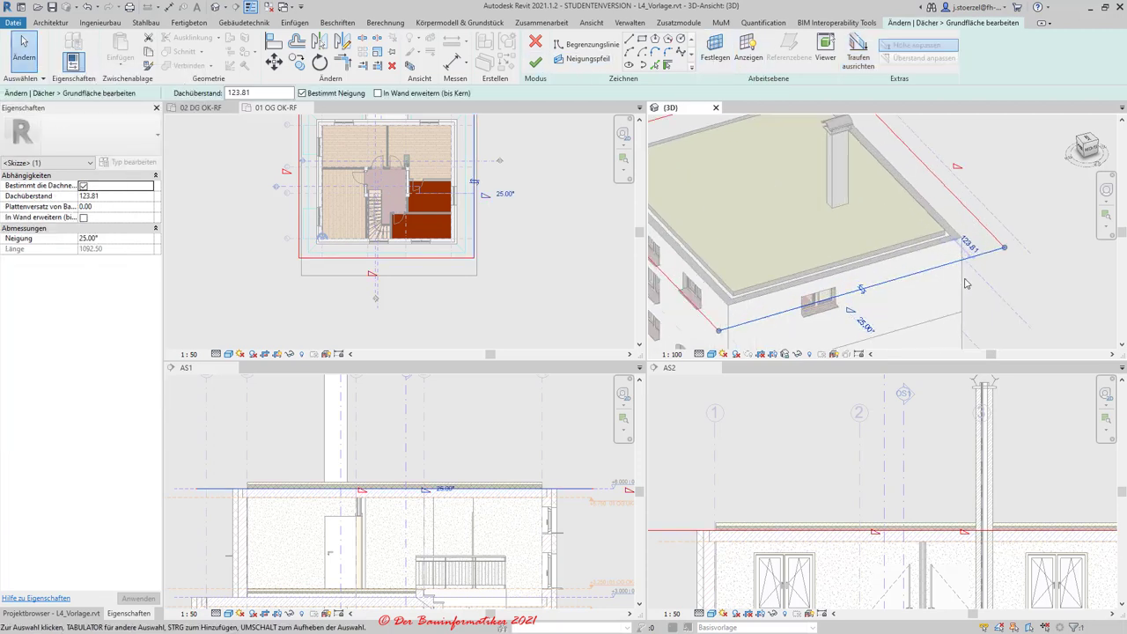
left_click(970, 208, "ctrl")
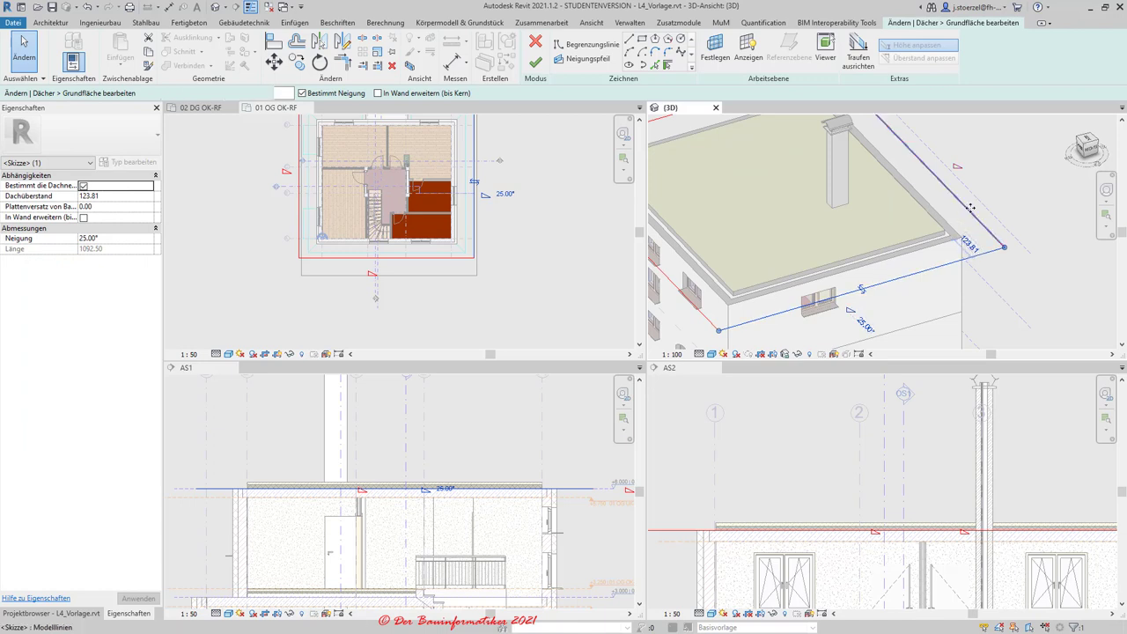
left_click(970, 208)
scroll(942, 229, "down", 3)
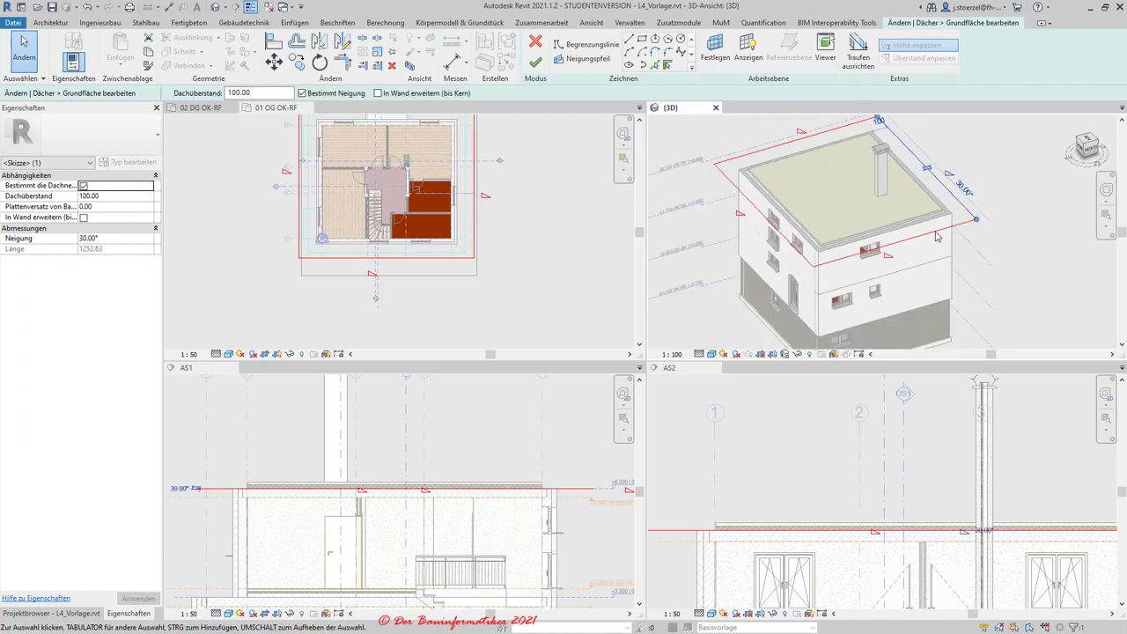
left_click(928, 238)
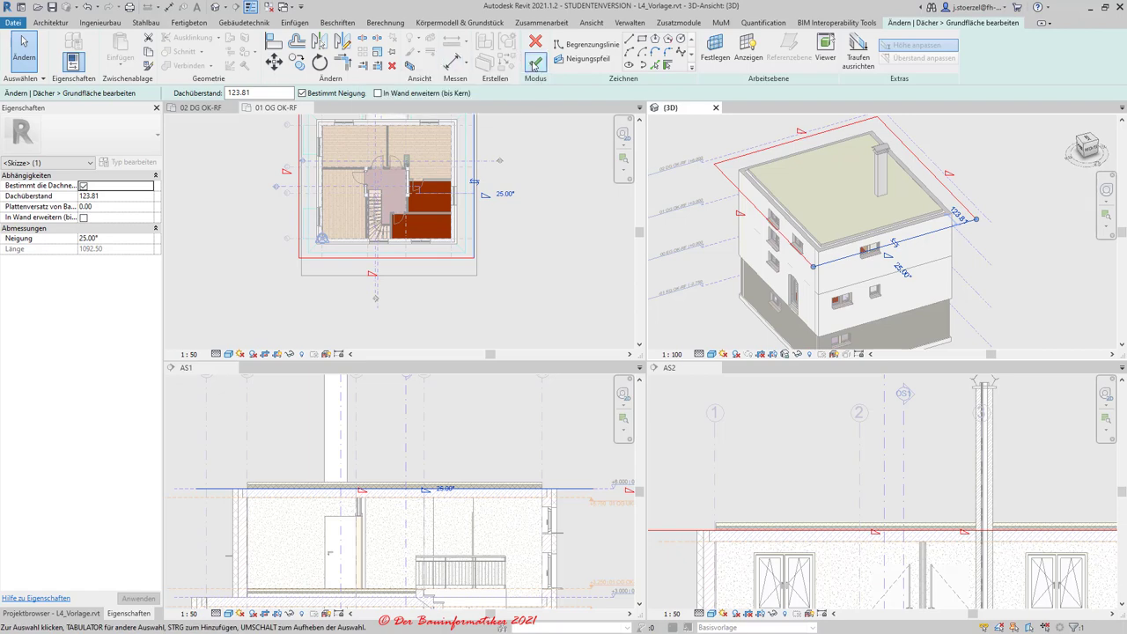
left_click(534, 63)
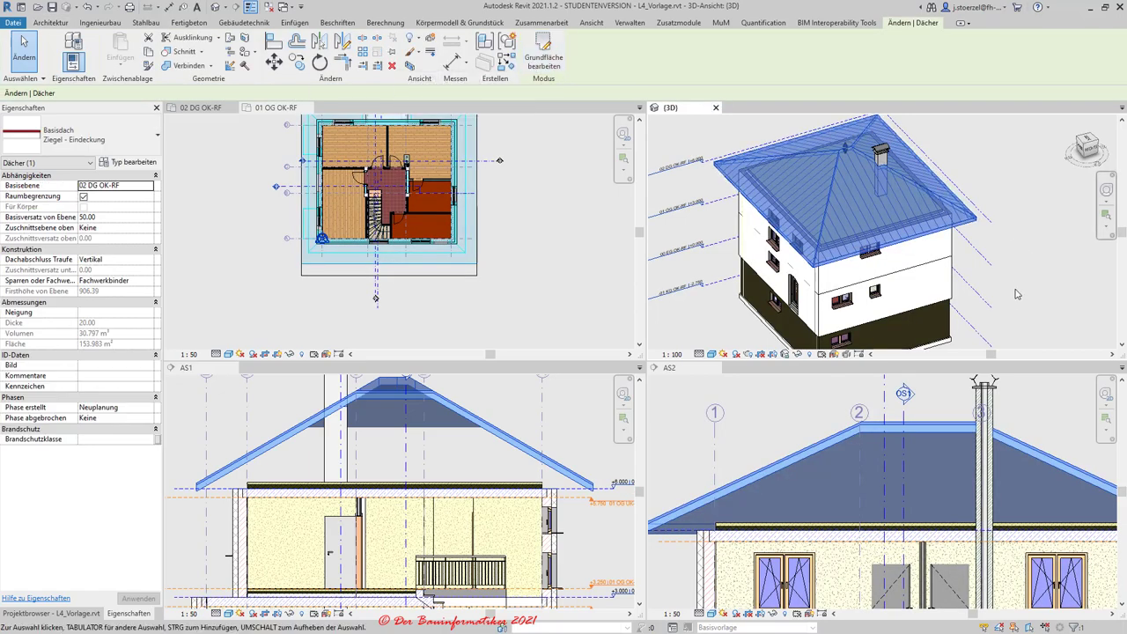
- Zoom the 3D view onto an eave corner and reselect the roof for editing
mouse_move(1014, 306)
middle_mouse_down("shift")
mouse_move(920, 164)
mouse_move(784, 273)
mouse_move(648, 235)
middle_mouse_up("shift")
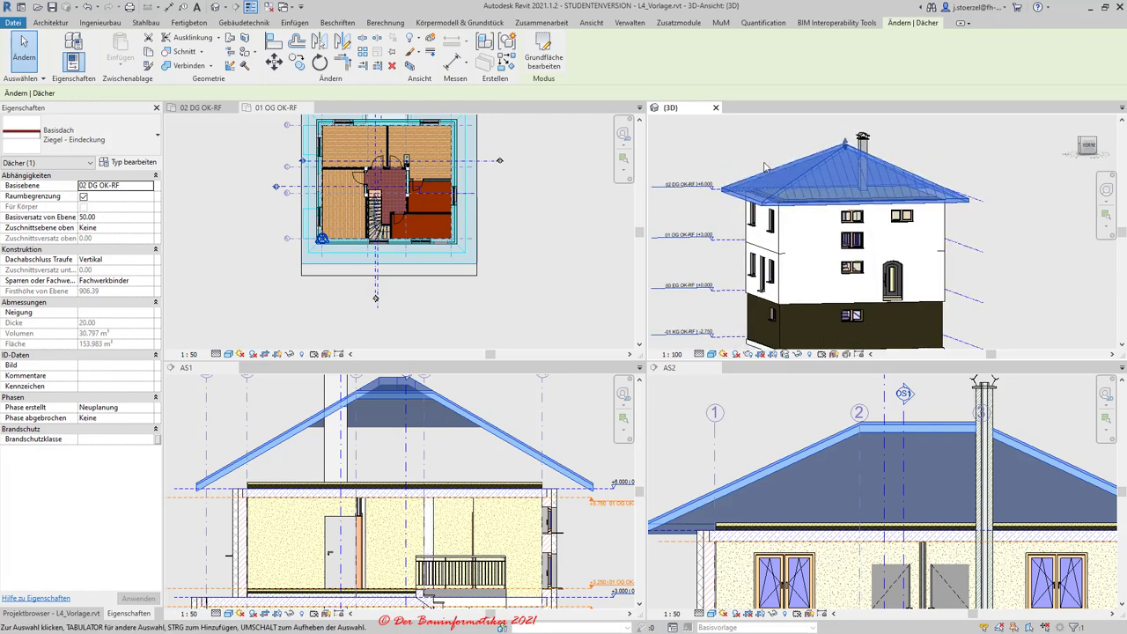
scroll(764, 167, "up", 2)
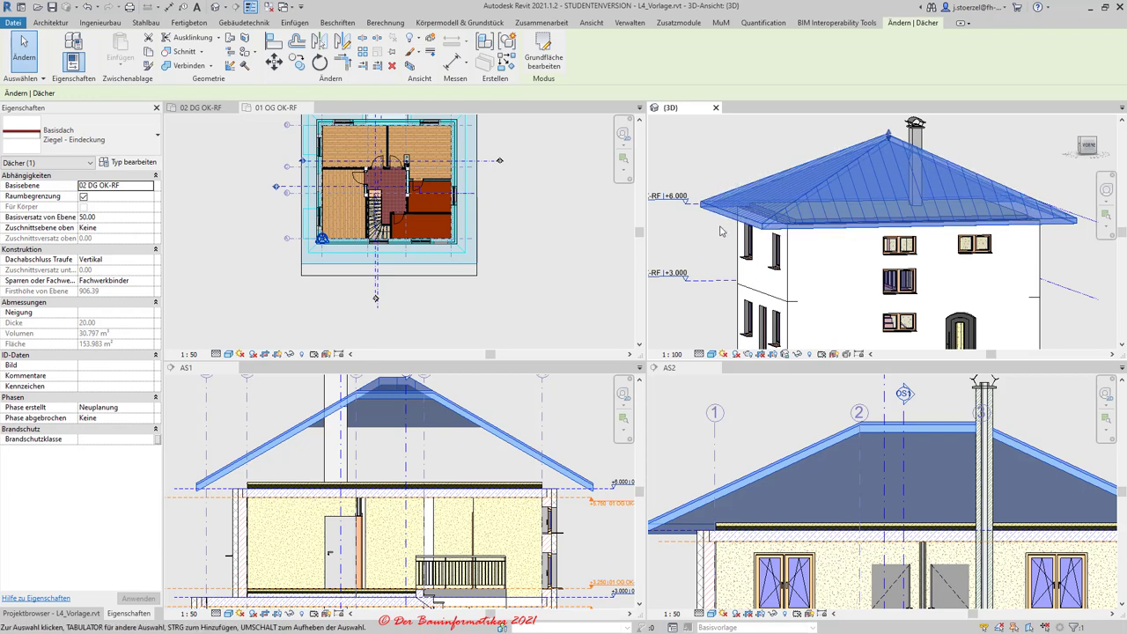
scroll(720, 216, "up", 2)
scroll(720, 216, "up", 2)
left_click(738, 409)
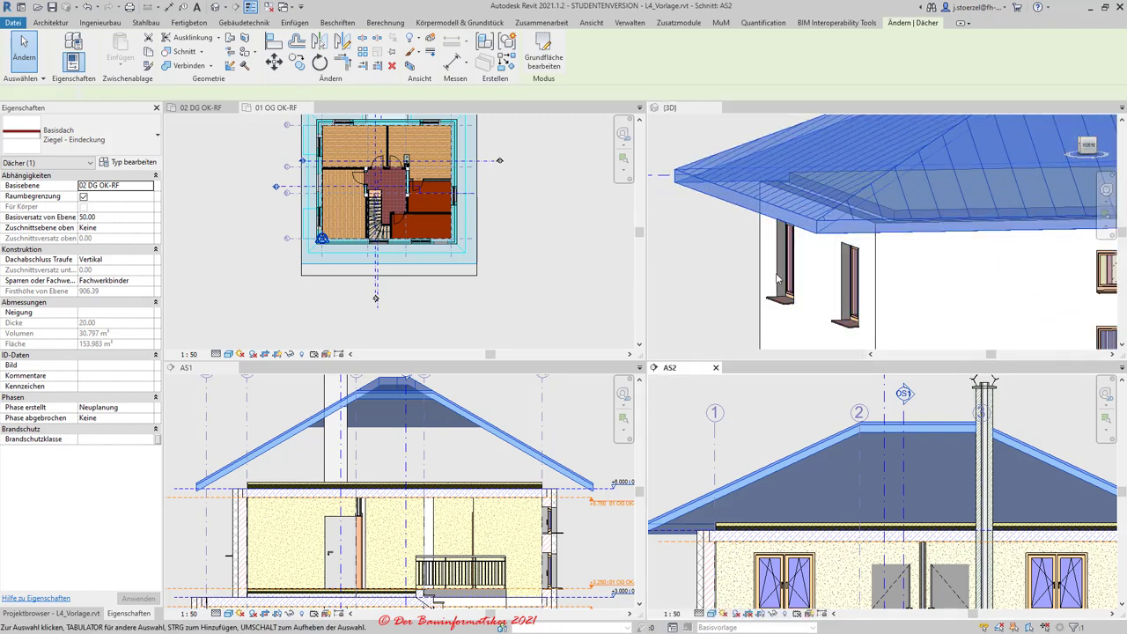
left_click(715, 233)
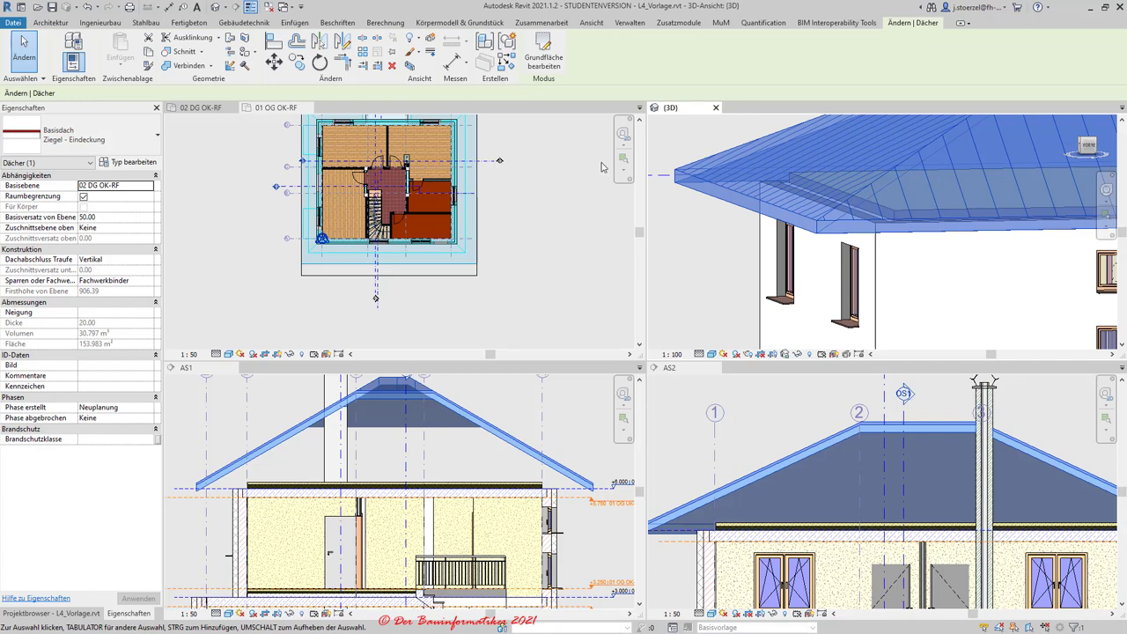
left_click(41, 24)
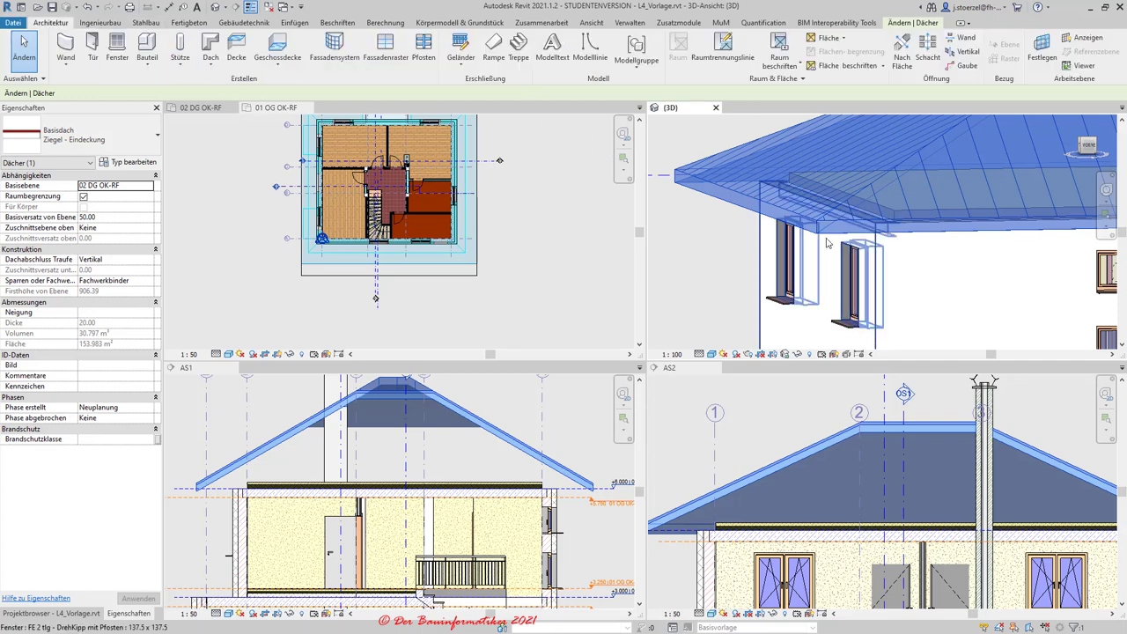
key("Escape")
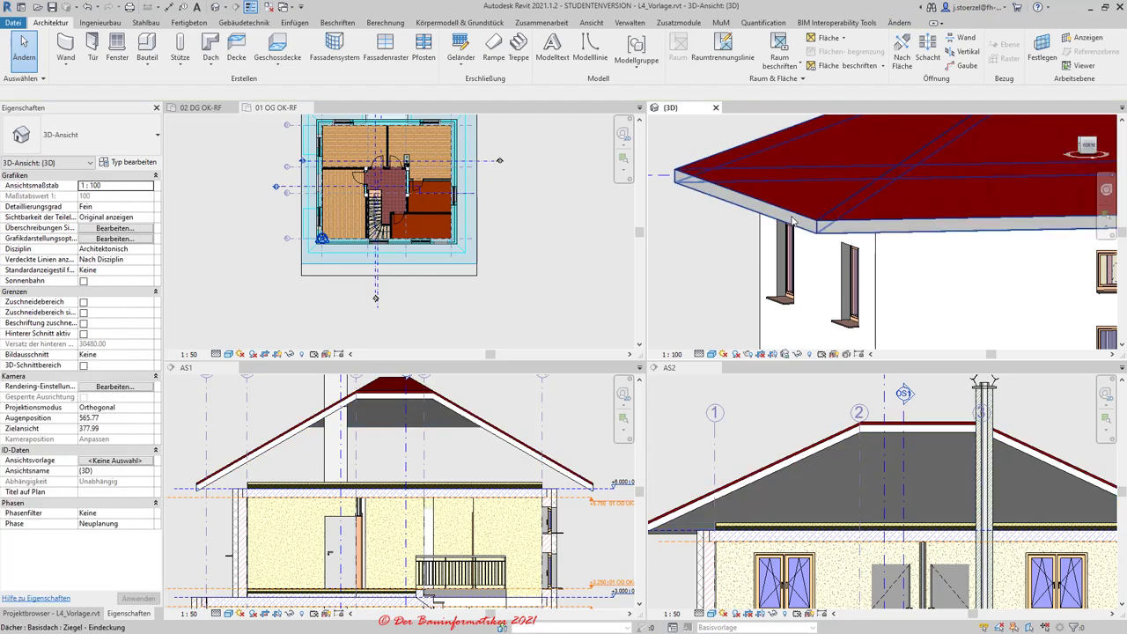
left_click(791, 220)
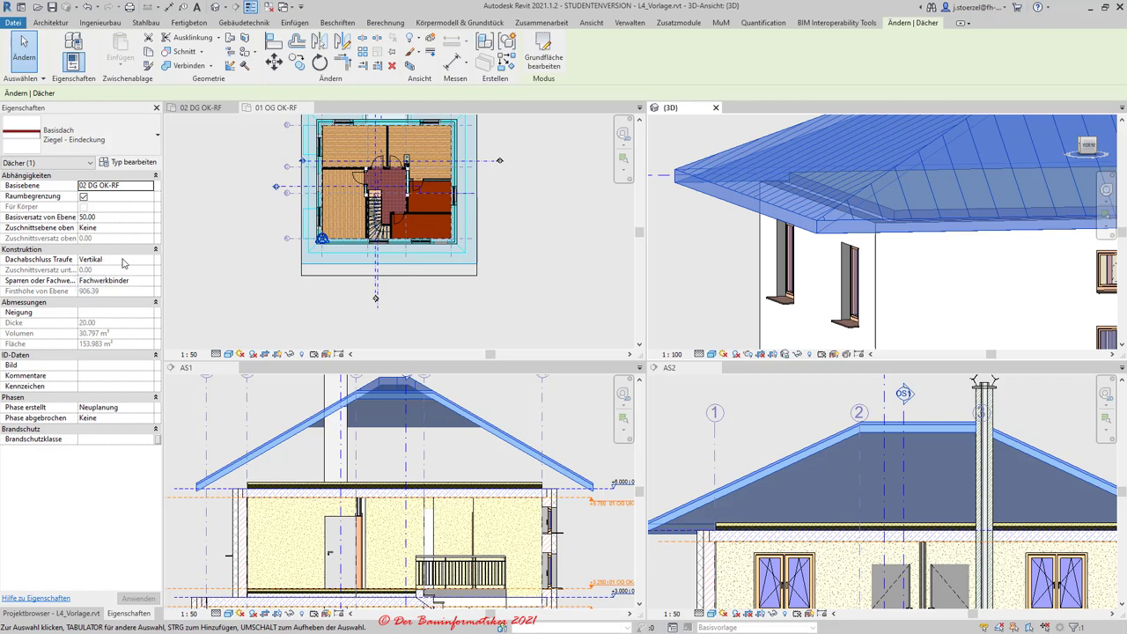
- Preview the Vertikal mit Zuschnitt unten eave cut, then set Dachabschluss Traufe back to Vertikal
left_click(111, 259)
left_click(148, 261)
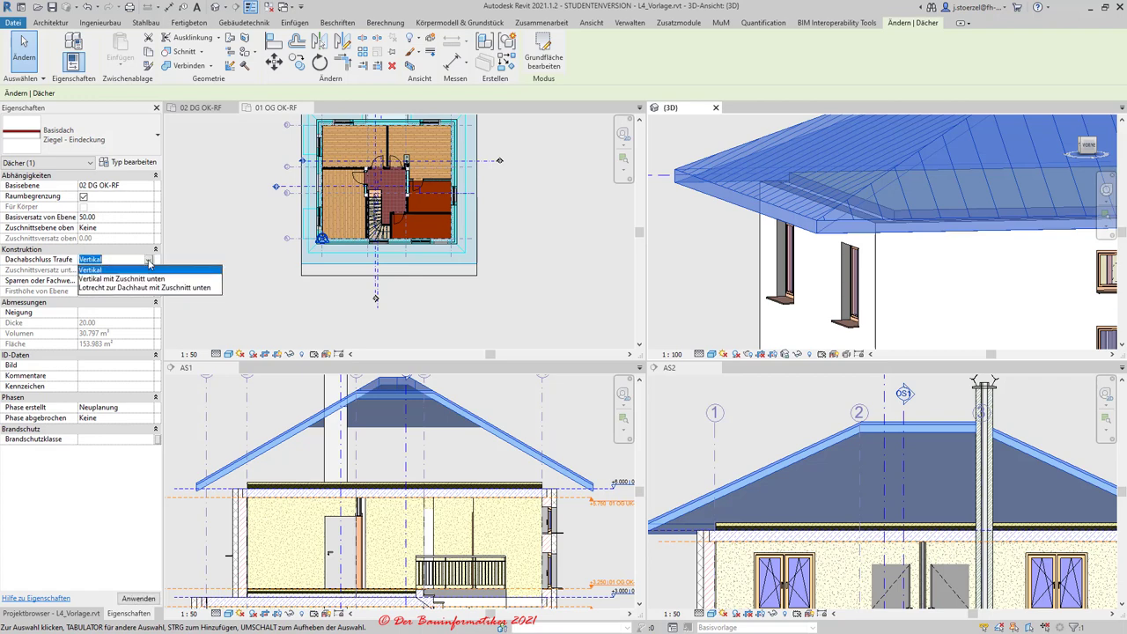
left_click(105, 279)
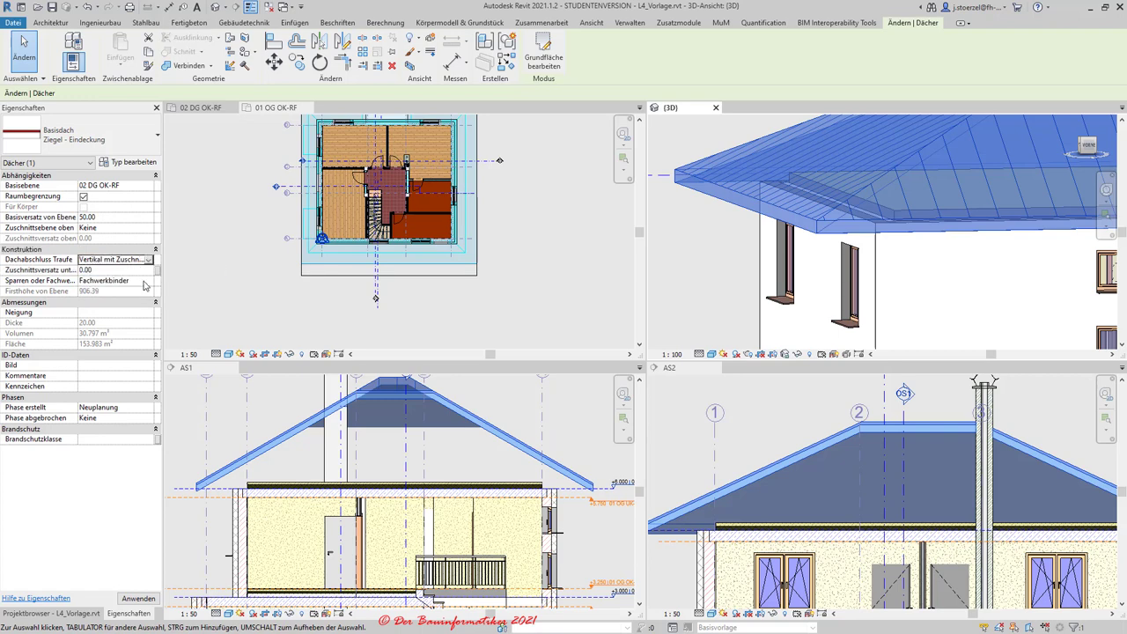
left_click(137, 598)
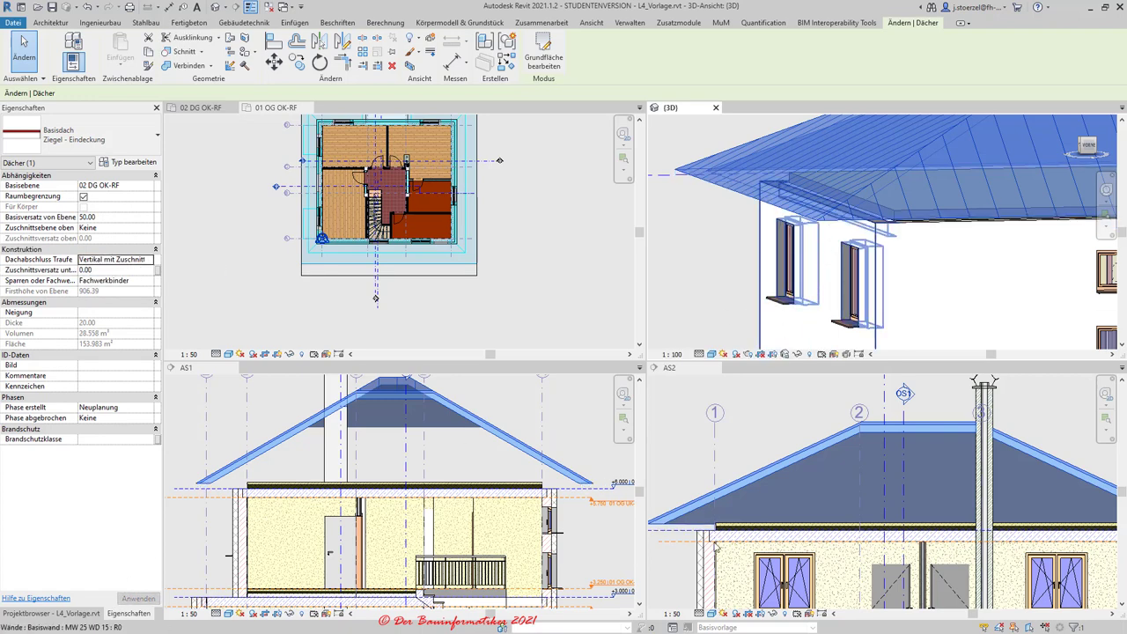
left_click(138, 262)
left_click(90, 270)
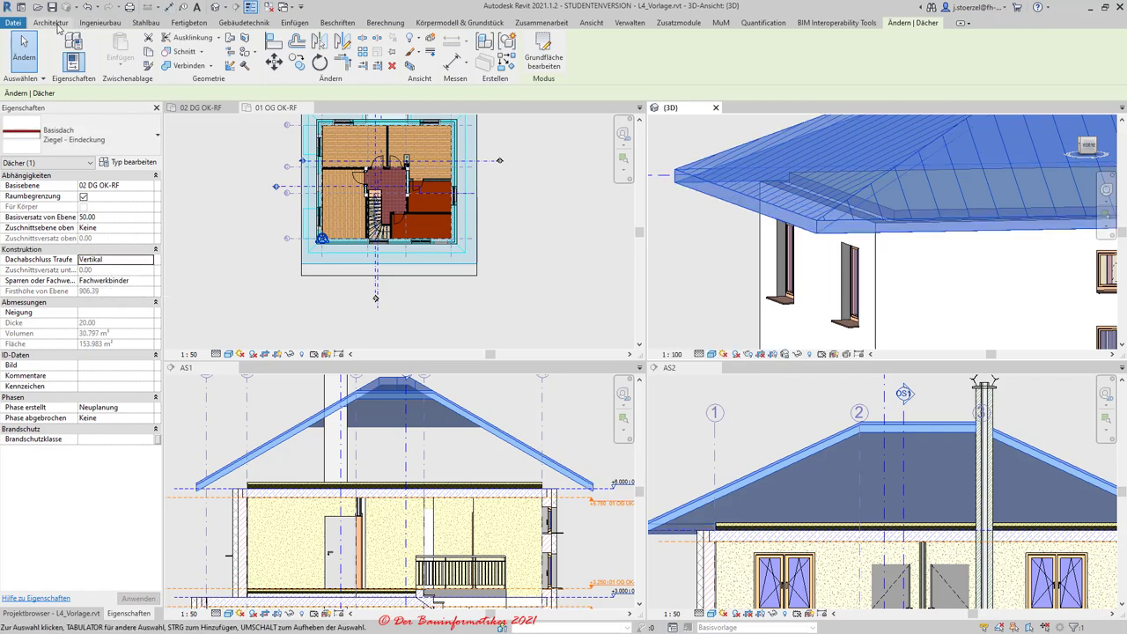
left_click(59, 24)
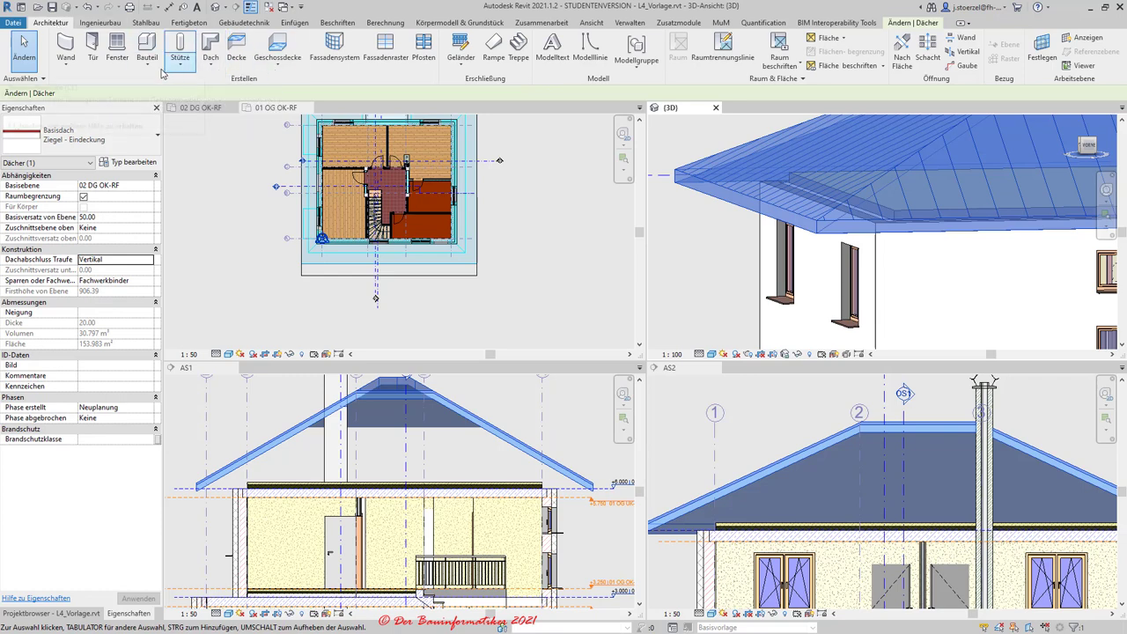
- Start the Dach: Traufe fascia tool with the Abschluss type and open its type properties
left_click(210, 54)
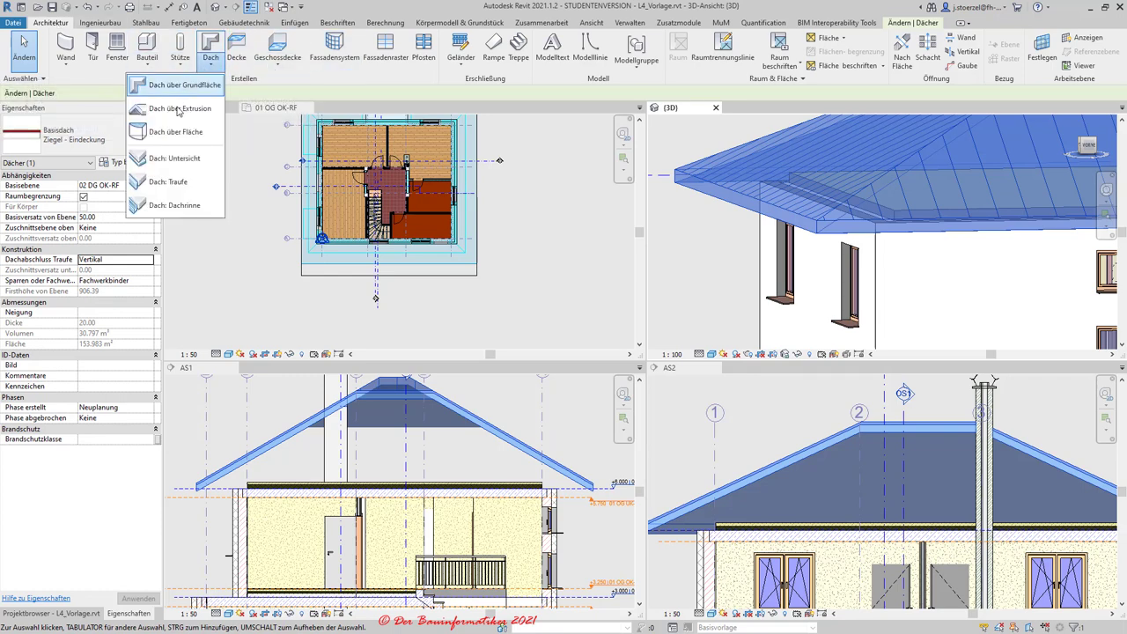
left_click(176, 182)
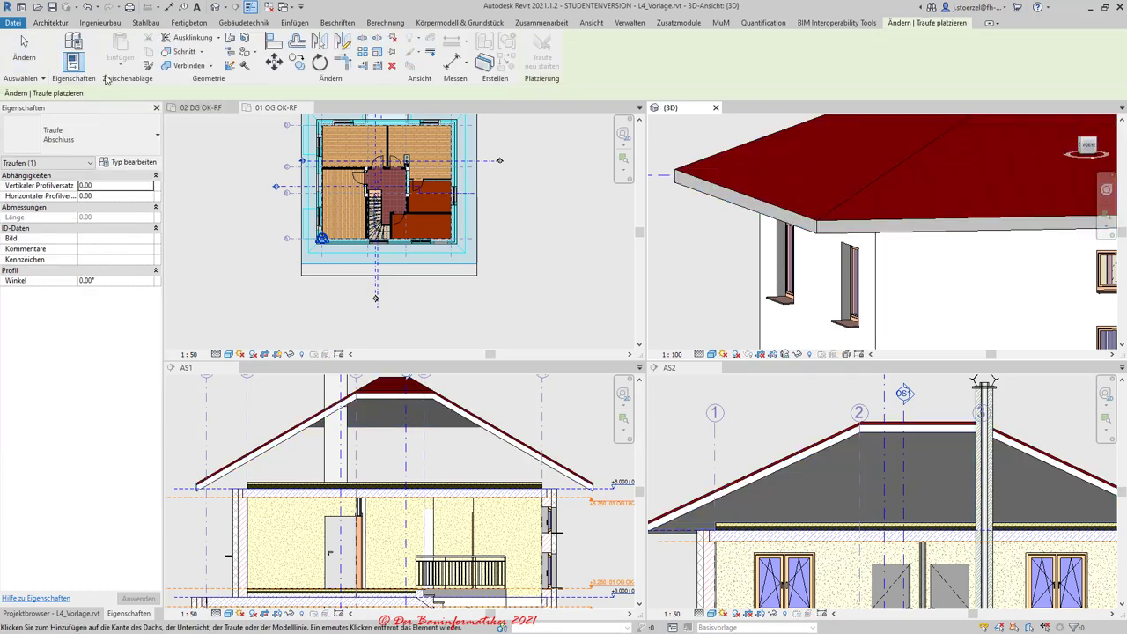
left_click(107, 143)
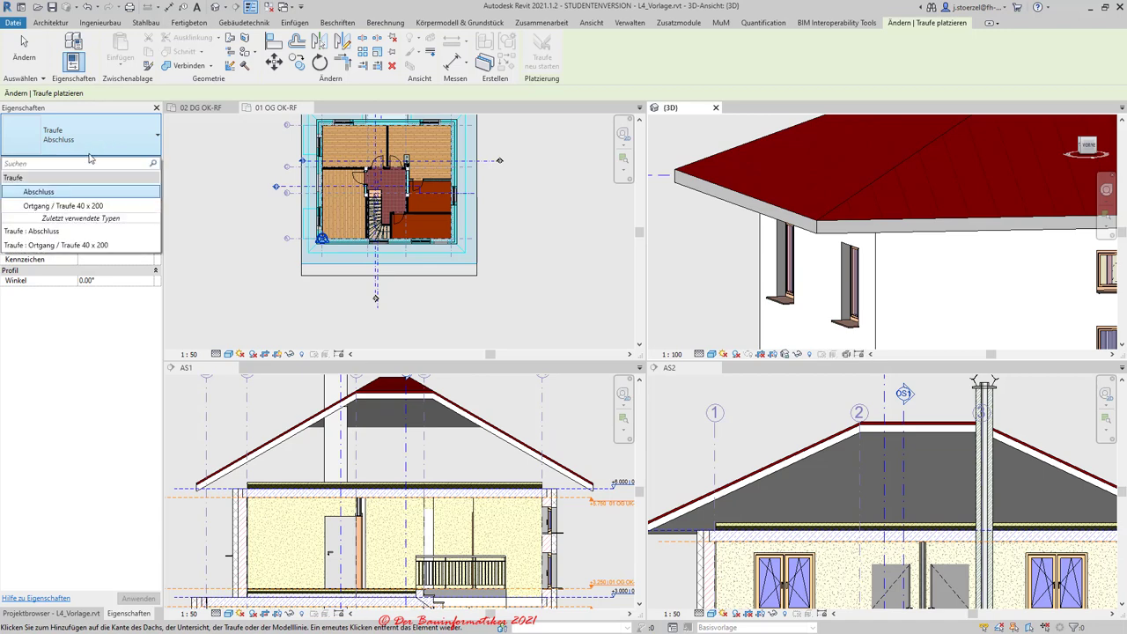
left_click(127, 163)
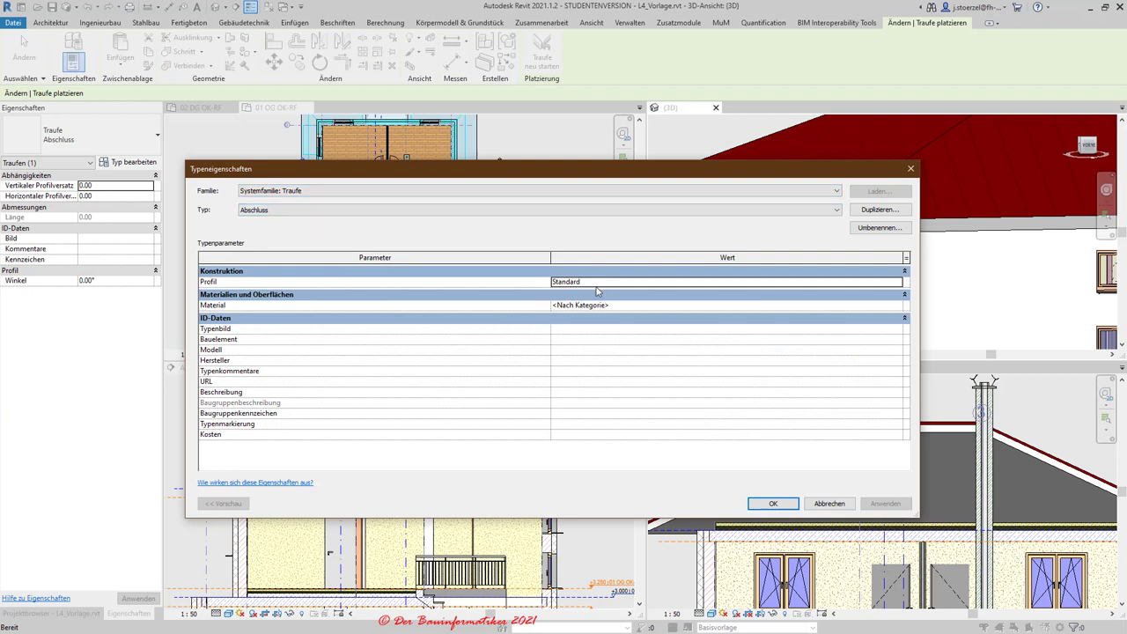
- List the Profil options: Standard, Ortgang - Traufe 40 x 150 and 50 x 200
left_click(897, 282)
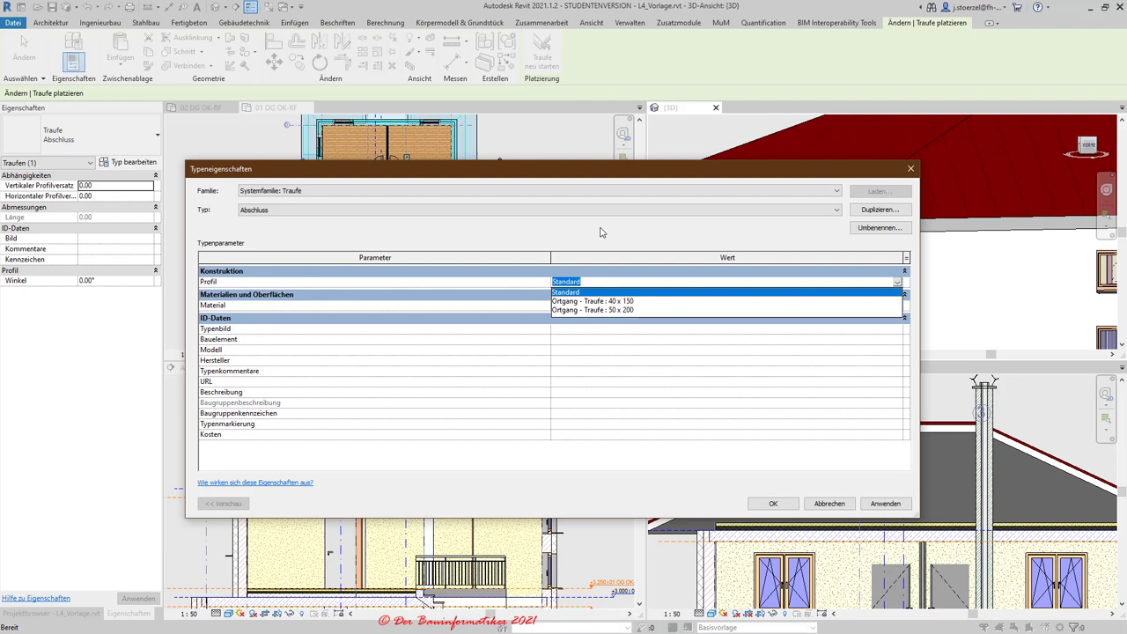
- Keep the Standard profile and place the Abschluss fascia along a roof eave edge
left_click(656, 250)
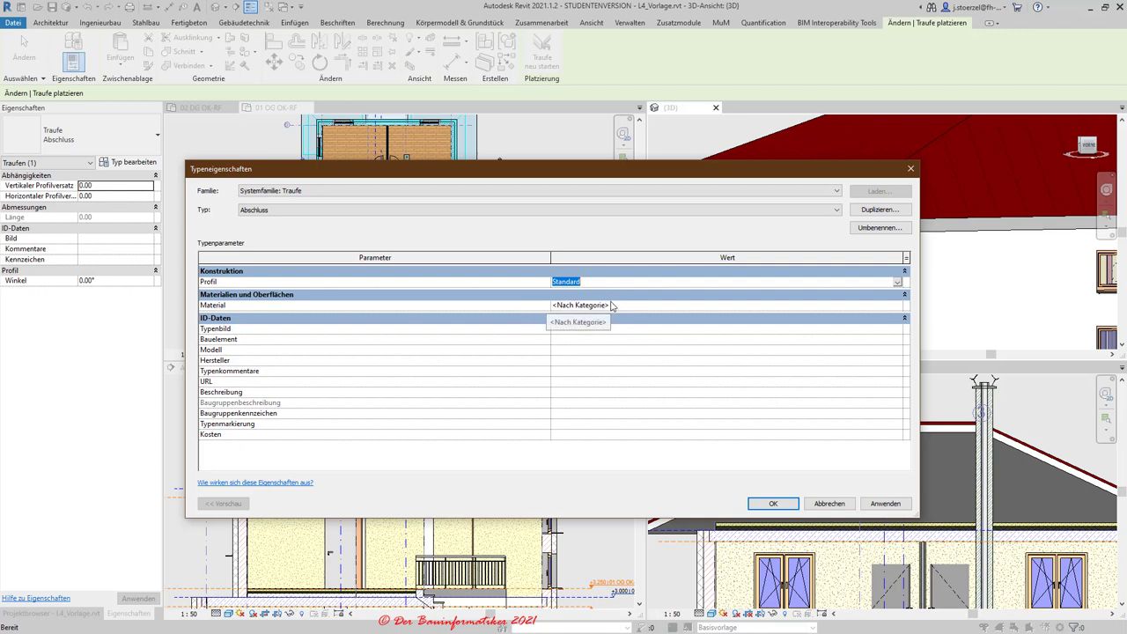
left_click(776, 504)
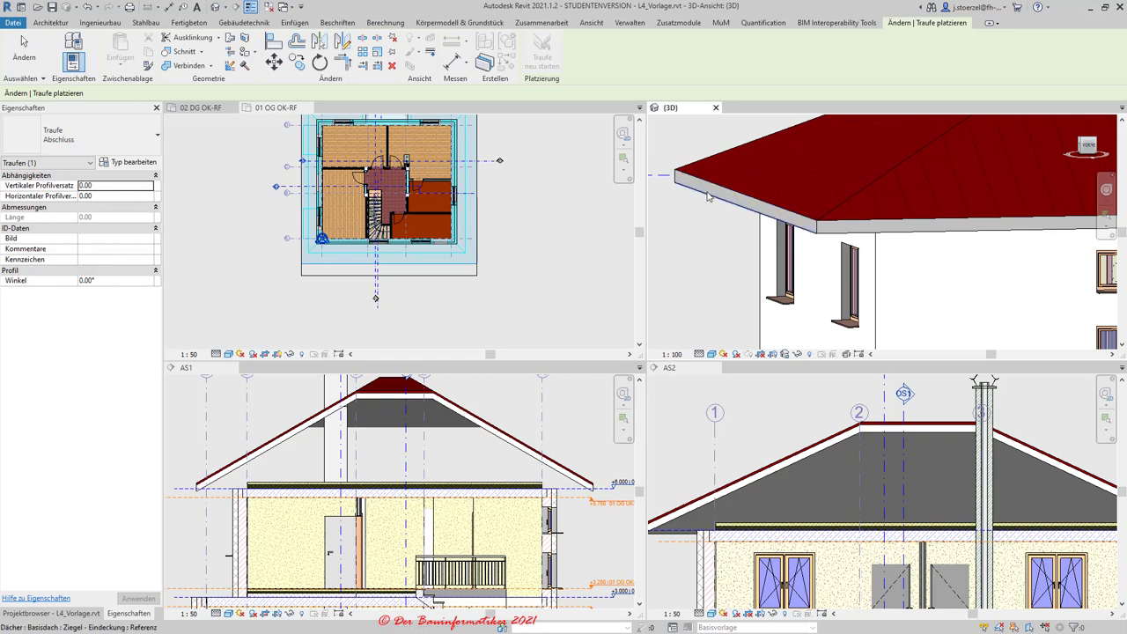
left_click(709, 191)
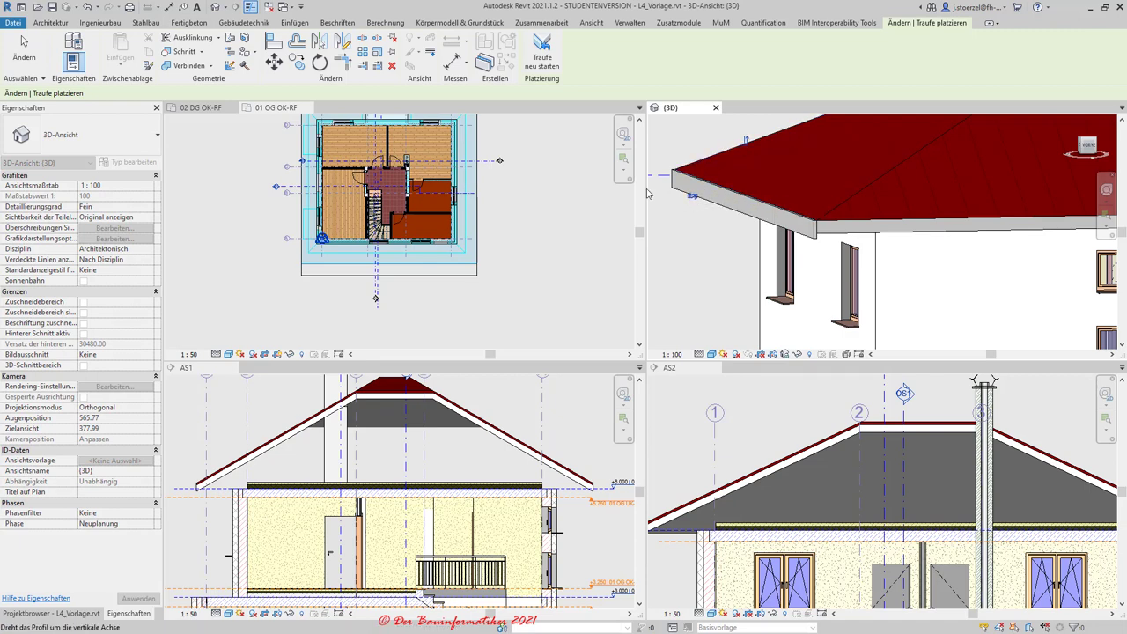
- Inspect the new fascia at the eave corner in the AS2 section and the 3D view
scroll(669, 511, "down", 2)
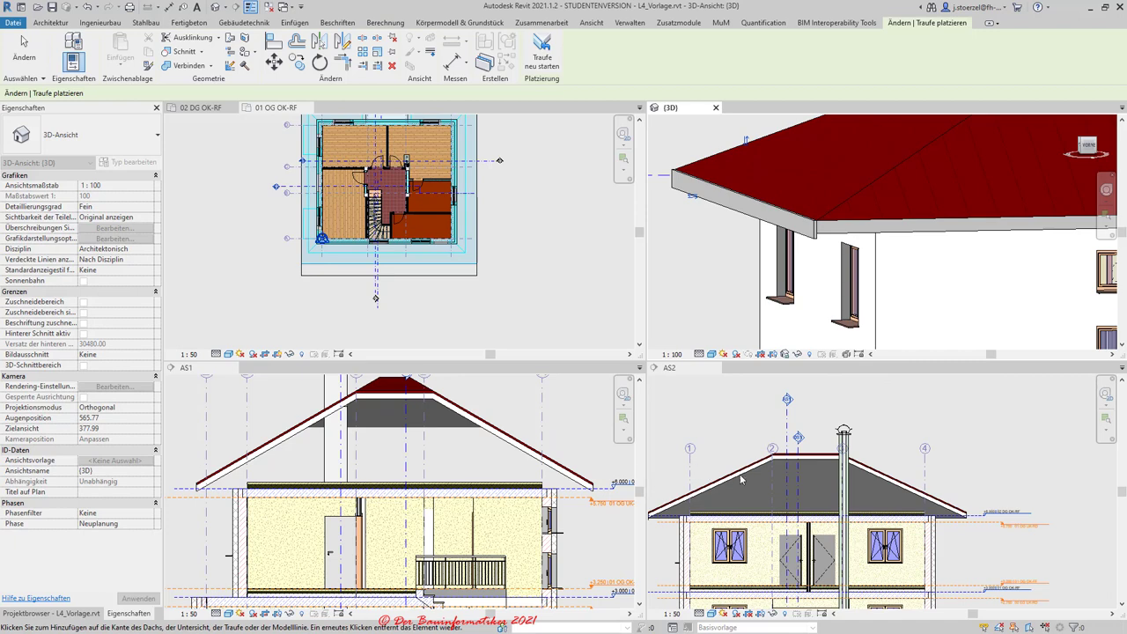
middle_click_drag(805, 476, 854, 472)
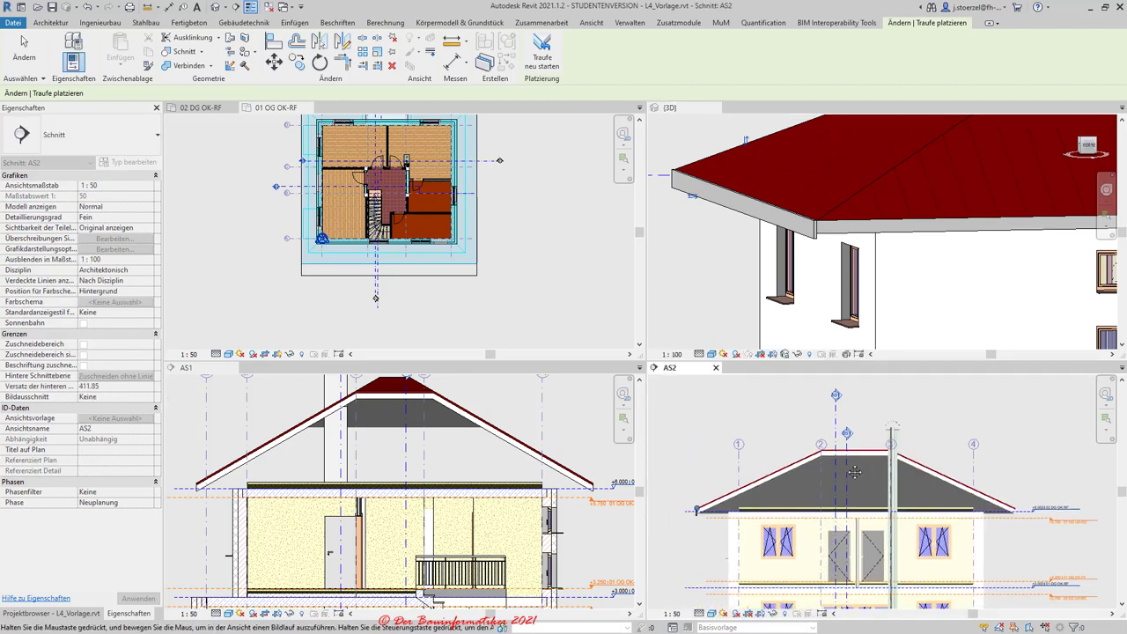
scroll(783, 473, "up", 3)
scroll(775, 471, "up", 2)
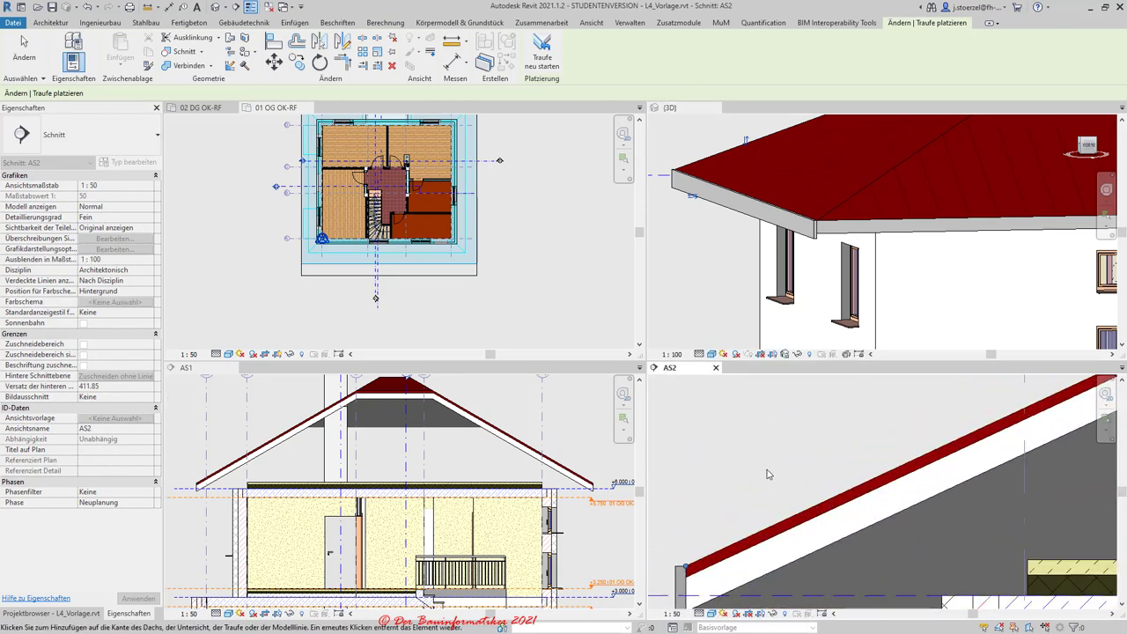
scroll(767, 474, "down", 2)
scroll(687, 220, "up", 2)
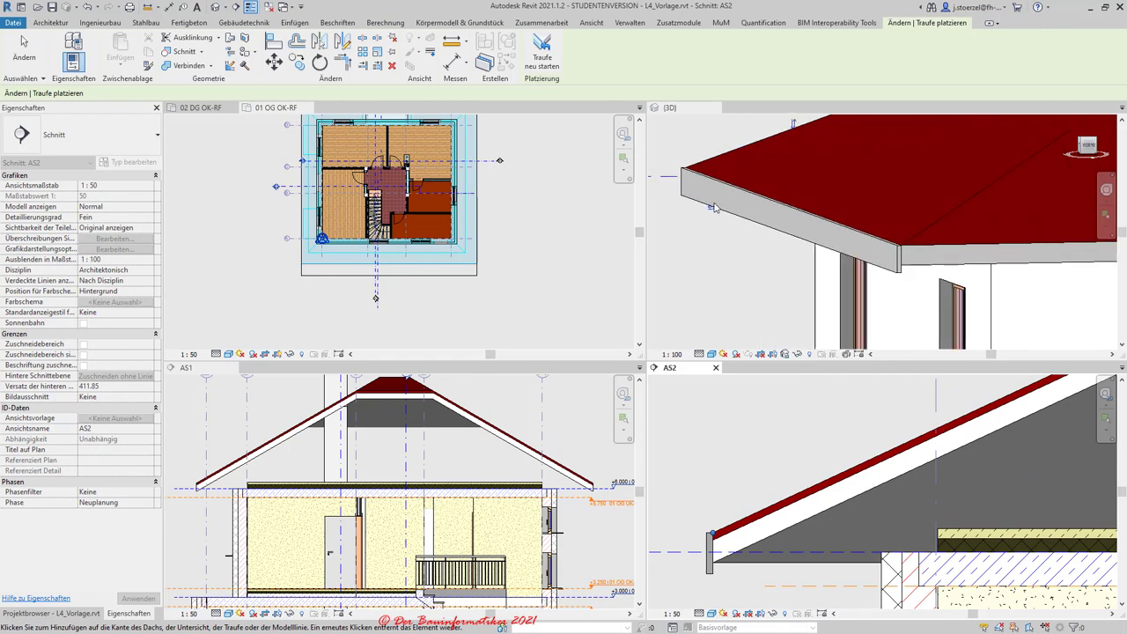
left_click(689, 105)
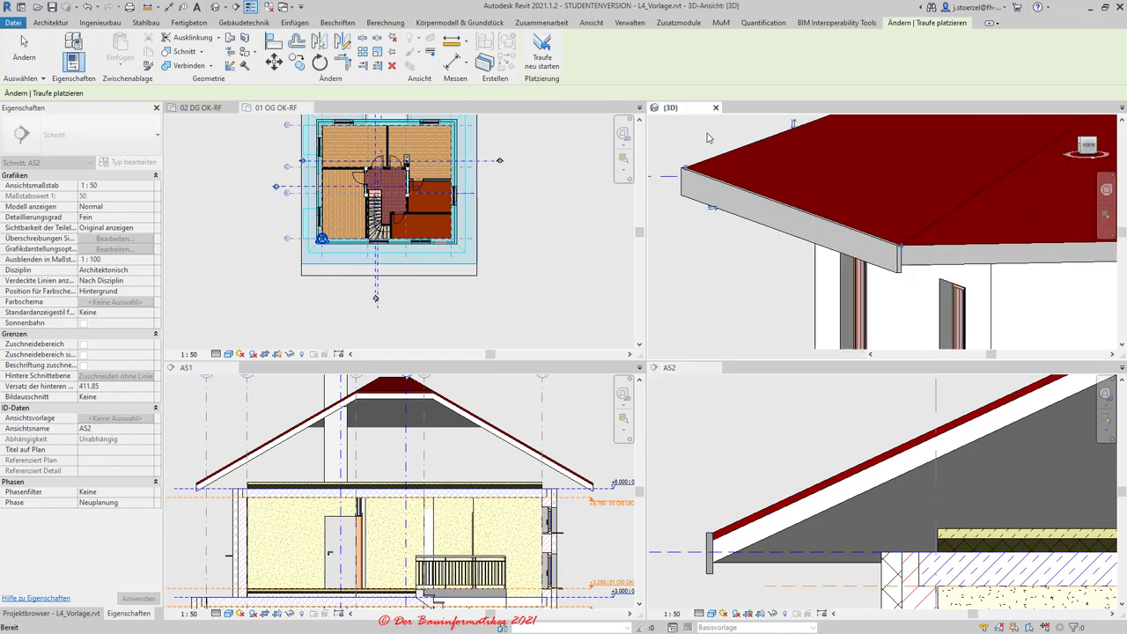
- Exit the fascia tool and orbit the 3D view to show the front eave's fascia
key("Escape")
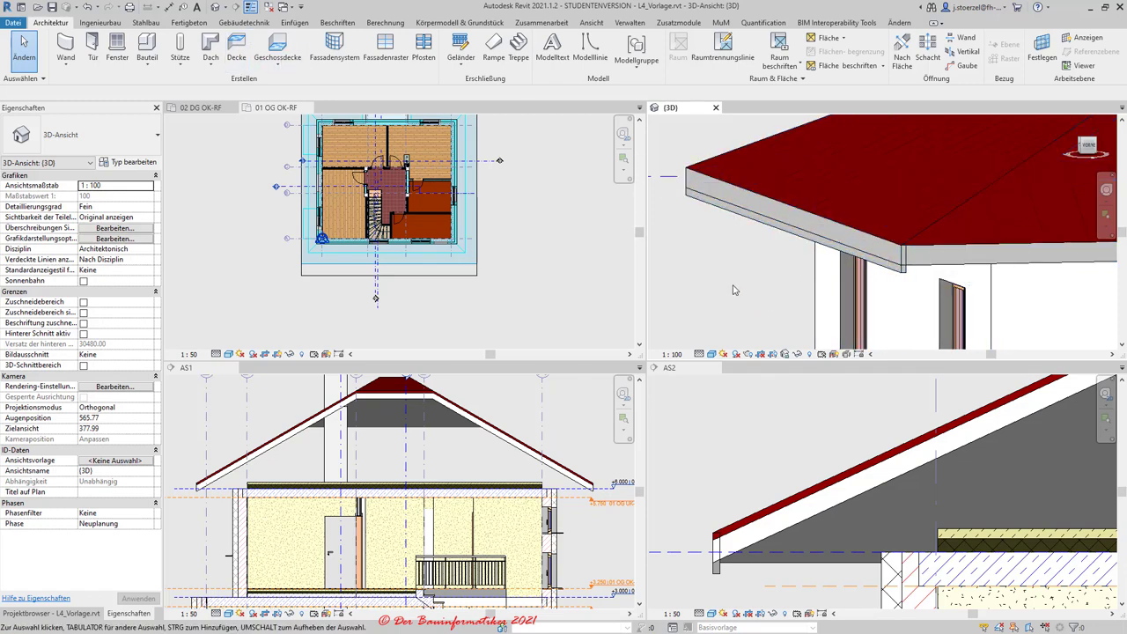
middle_click_drag(734, 284, 779, 280, "shift")
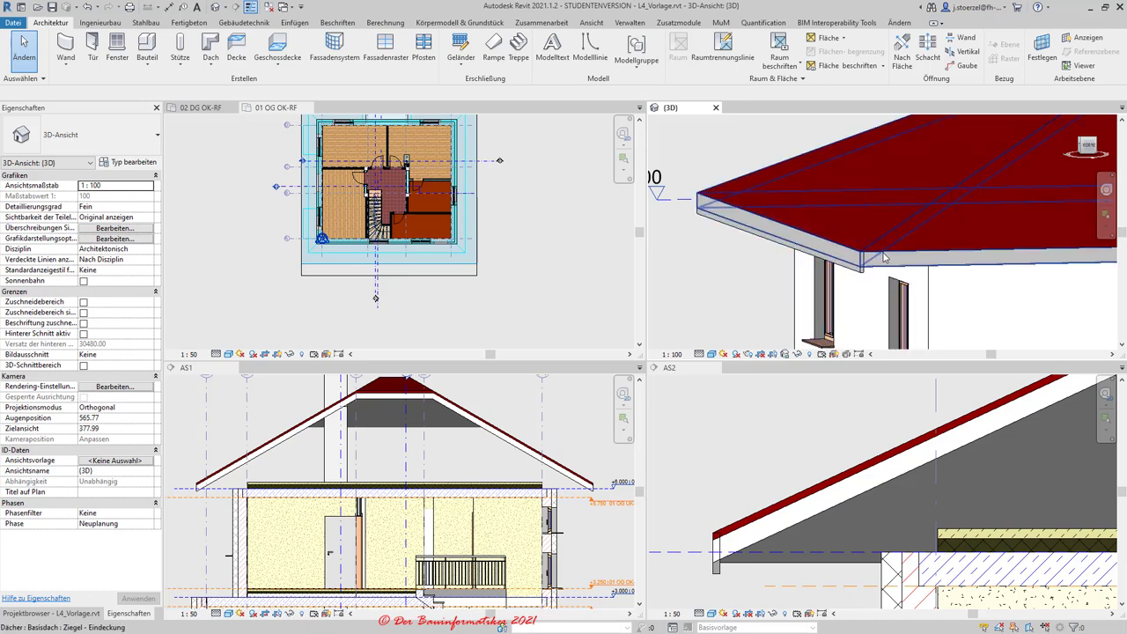
mouse_move(889, 258)
middle_mouse_down("shift")
mouse_move(820, 243)
mouse_move(868, 248)
middle_mouse_up("shift")
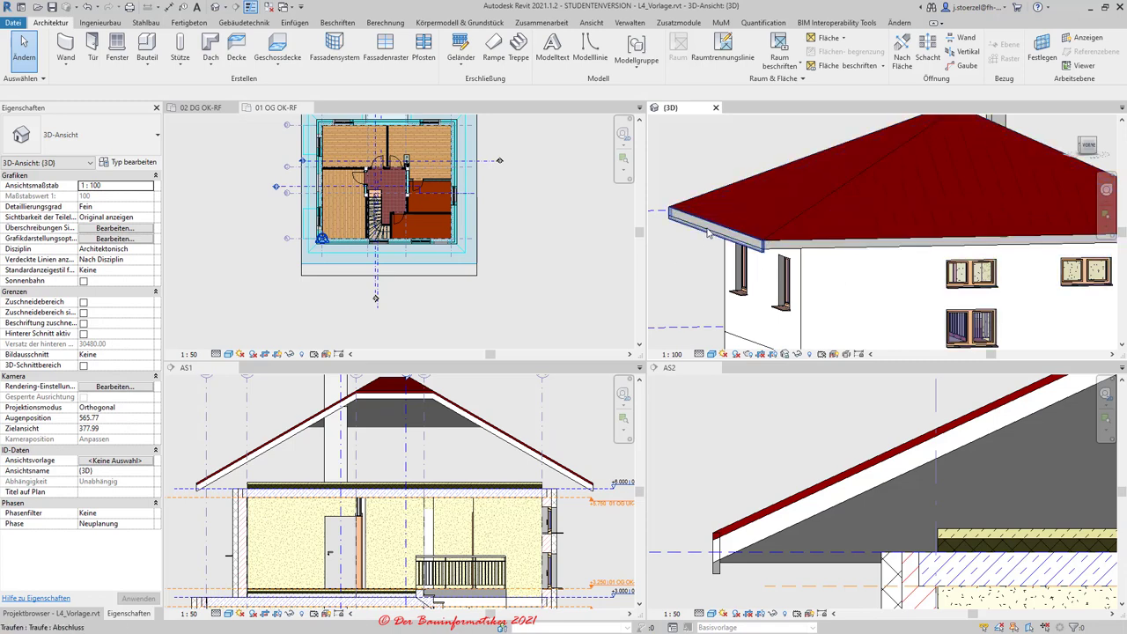
- Select the Abschluss fascia and flip its profile
left_click(754, 248)
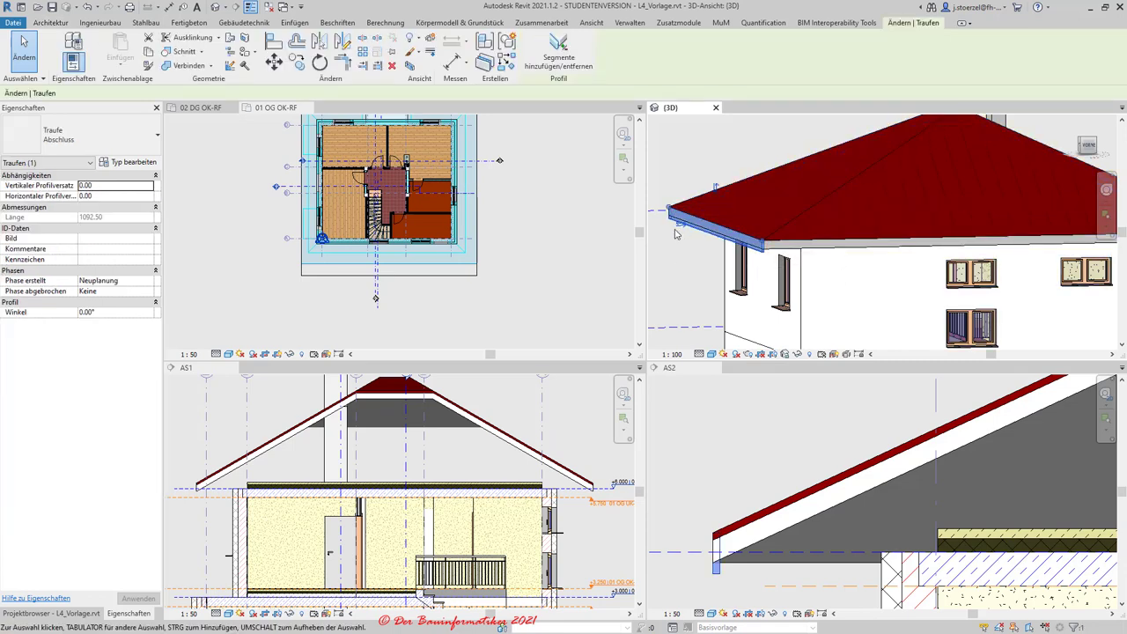
scroll(682, 231, "up", 2)
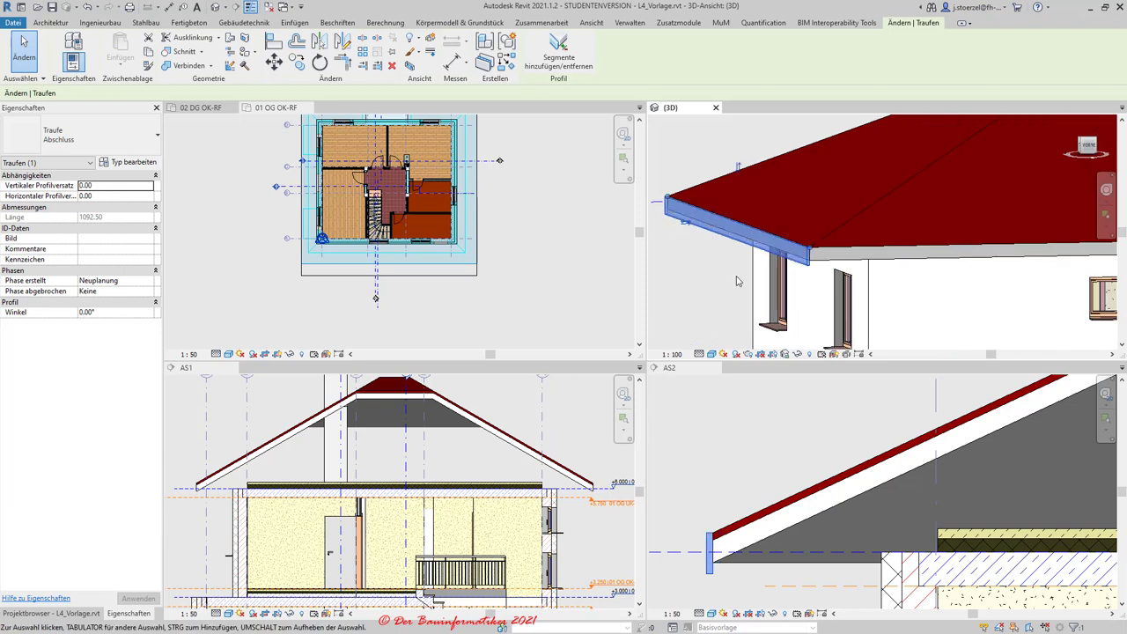
scroll(683, 222, "down", 1)
left_click(684, 229)
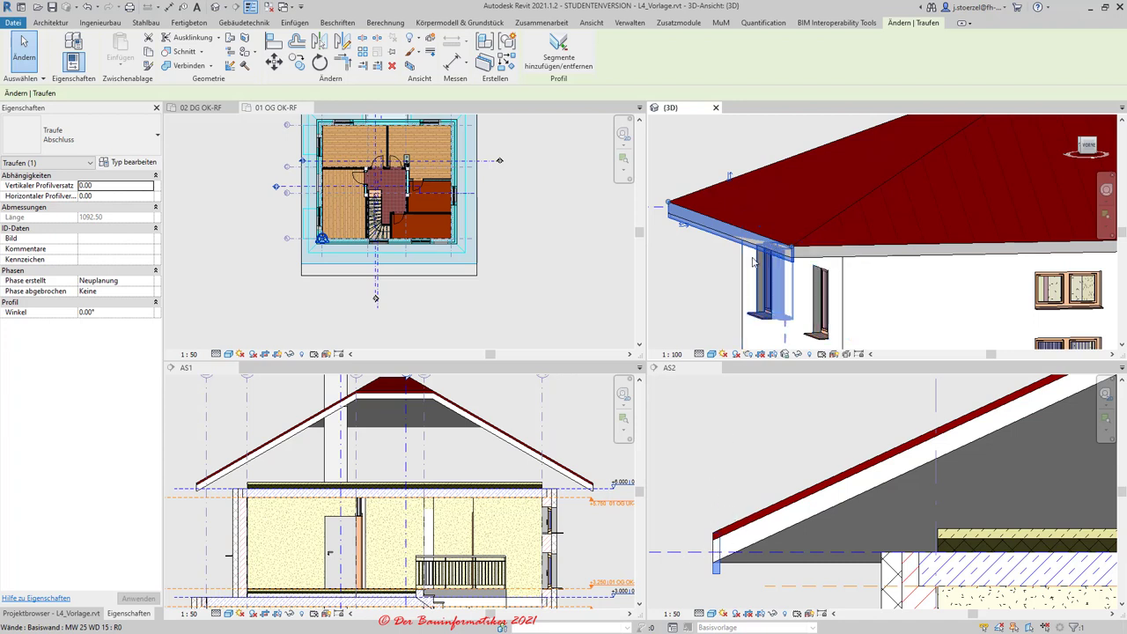
- Add fascia segments along the front eave and the next roof eave
left_click(559, 54)
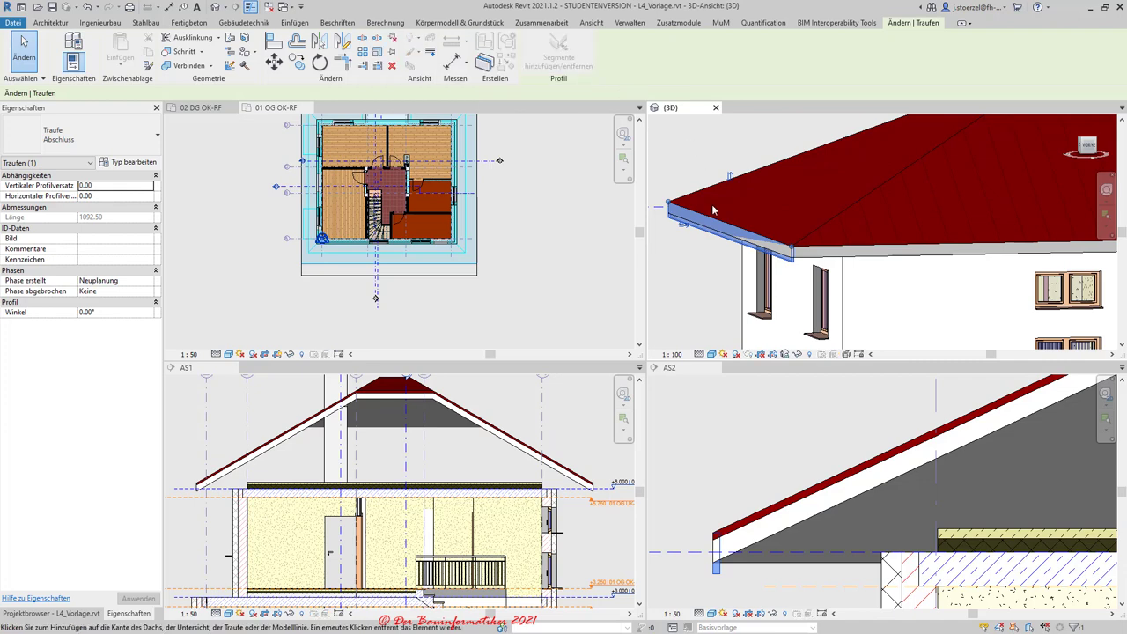
left_click(820, 252)
scroll(742, 252, "down", 3)
scroll(753, 242, "down", 1)
scroll(936, 249, "up", 2)
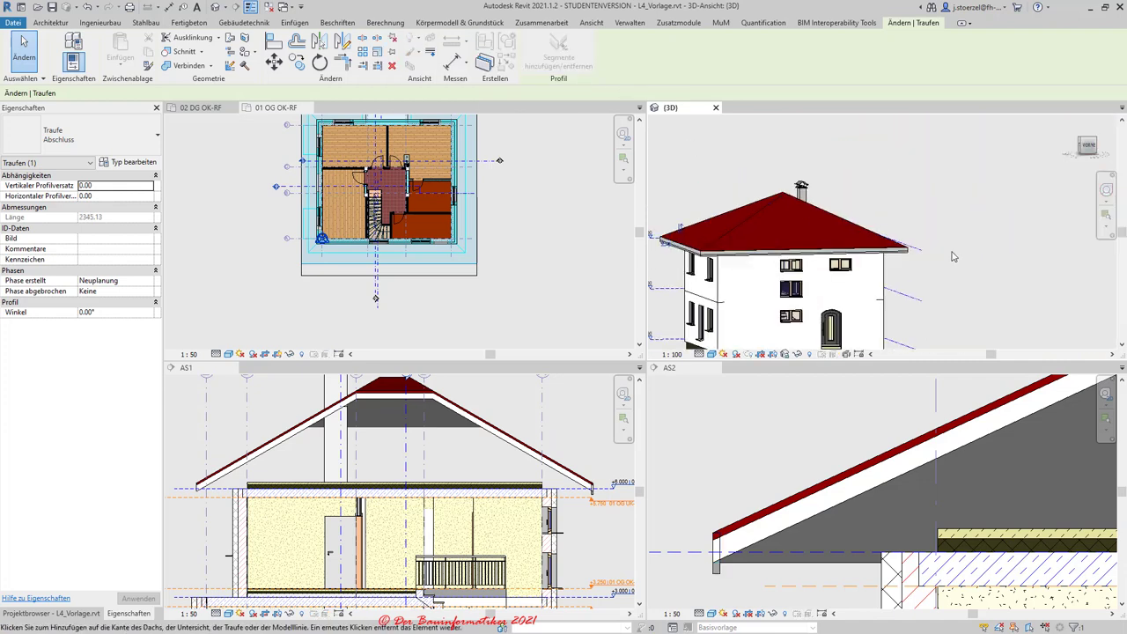
scroll(911, 270, "up", 3)
middle_click_drag(911, 270, 819, 284, "shift")
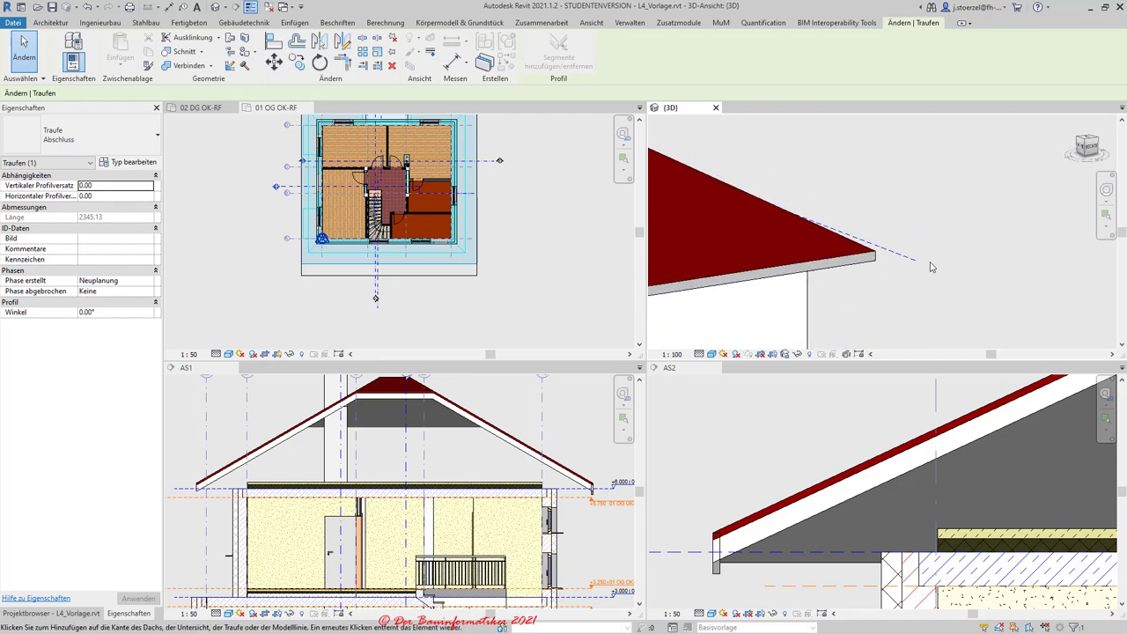
scroll(941, 263, "down", 3)
scroll(763, 295, "up", 1)
scroll(763, 295, "up", 3)
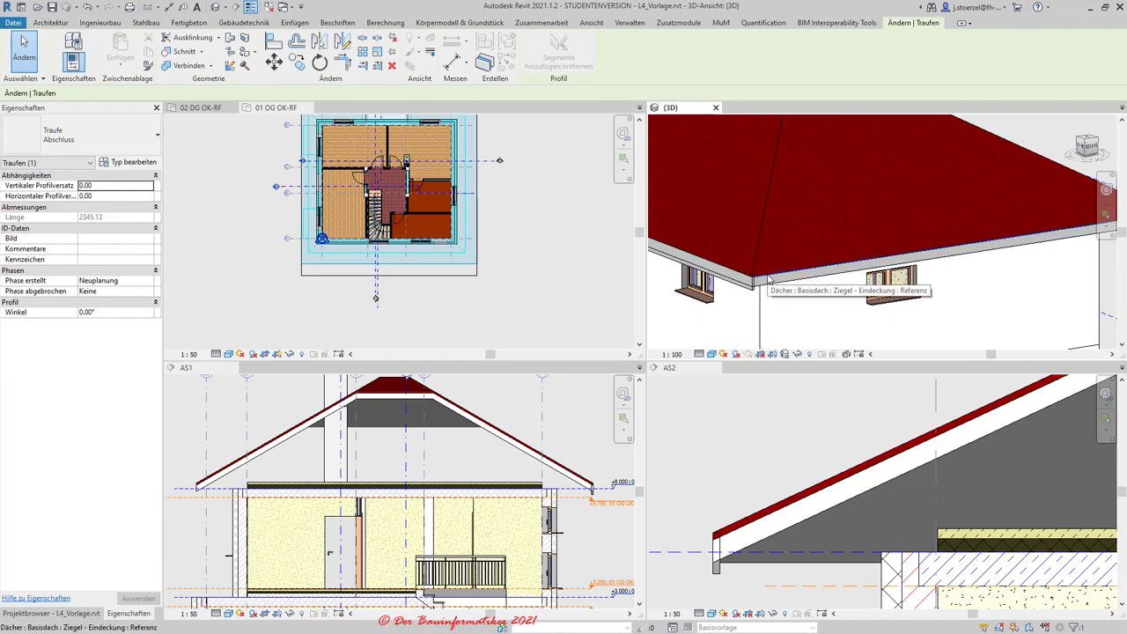
left_click(768, 278)
scroll(768, 278, "down", 2)
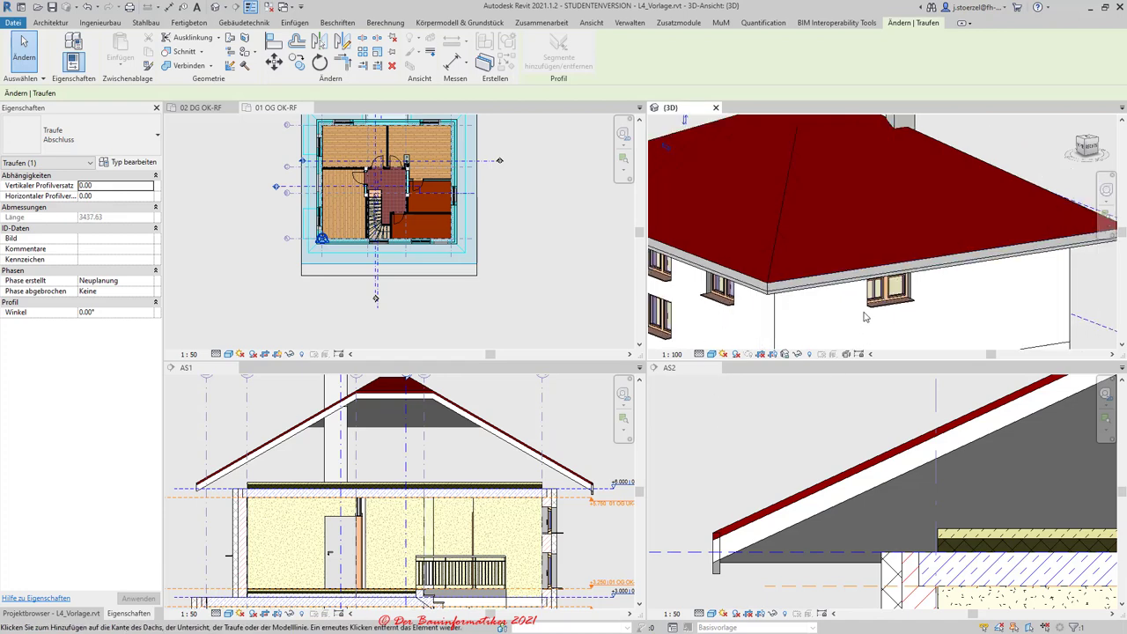
scroll(769, 278, "down", 3)
- Extend the fascia along the remaining eave, bringing its length to 4690.25
middle_click_drag(970, 306, 915, 299, "shift")
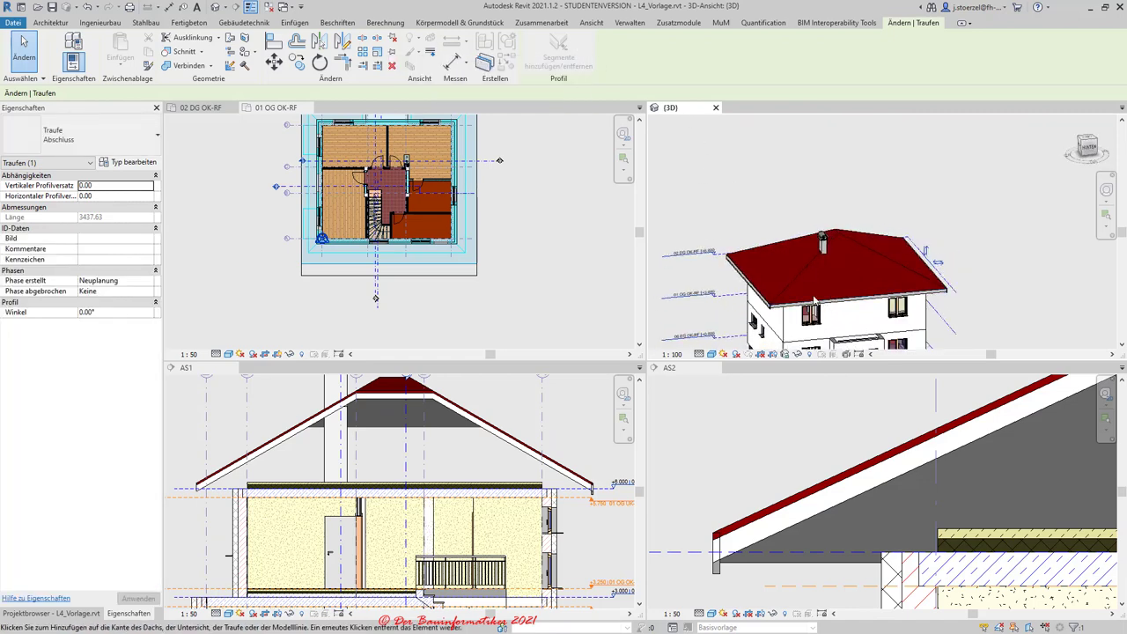
scroll(820, 313, "up", 2)
scroll(820, 312, "up", 2)
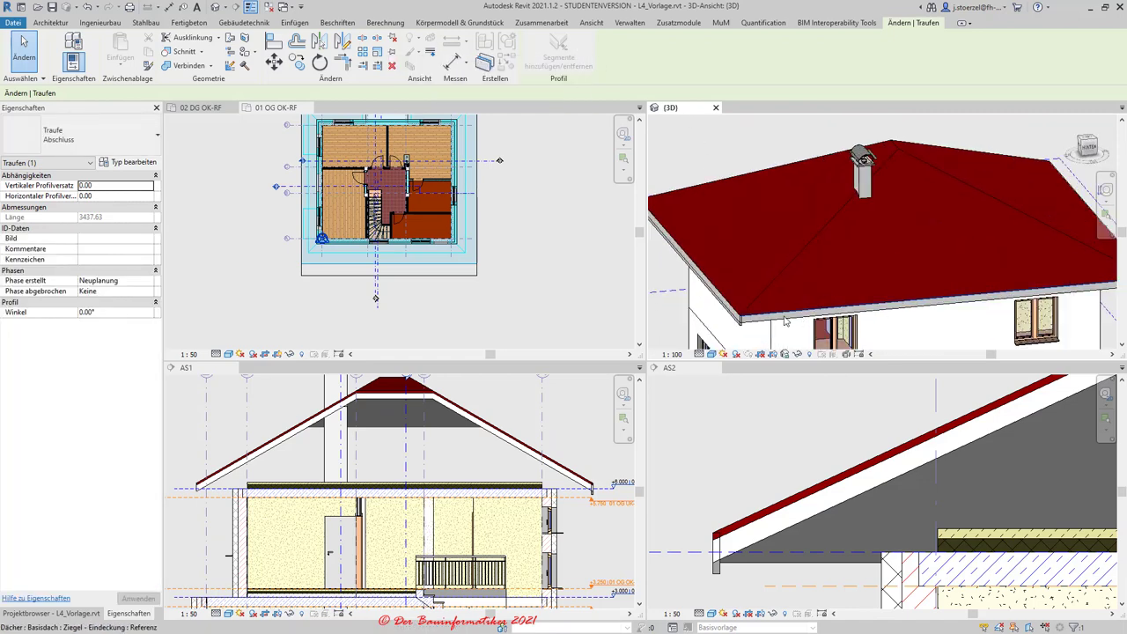
scroll(779, 315, "up", 3)
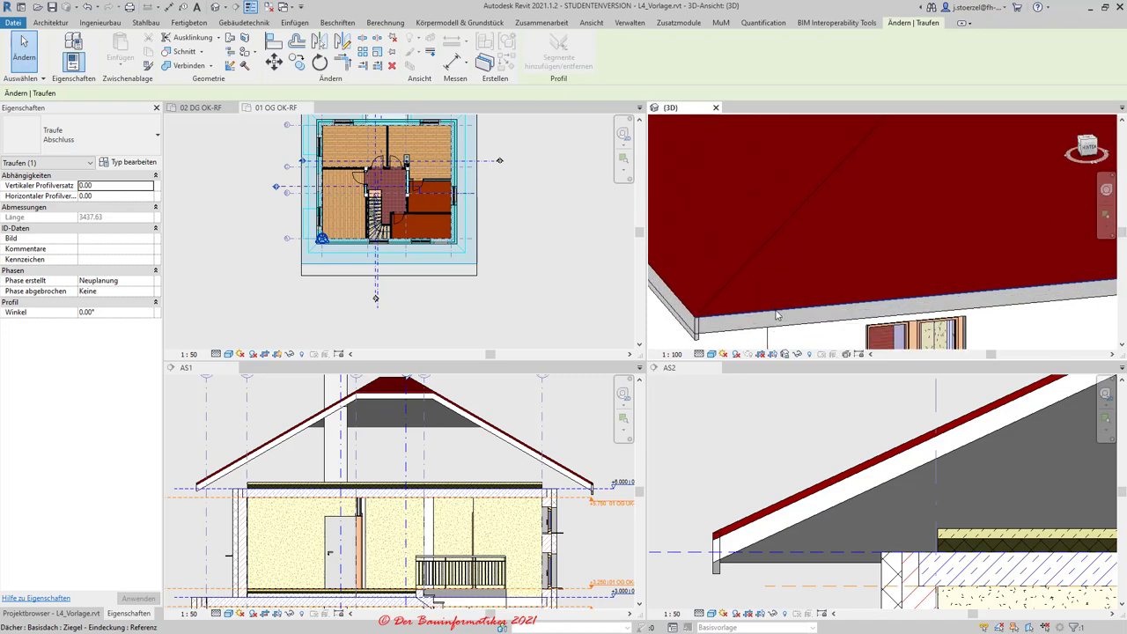
left_click(774, 313)
scroll(727, 308, "down", 2)
scroll(720, 303, "down", 3)
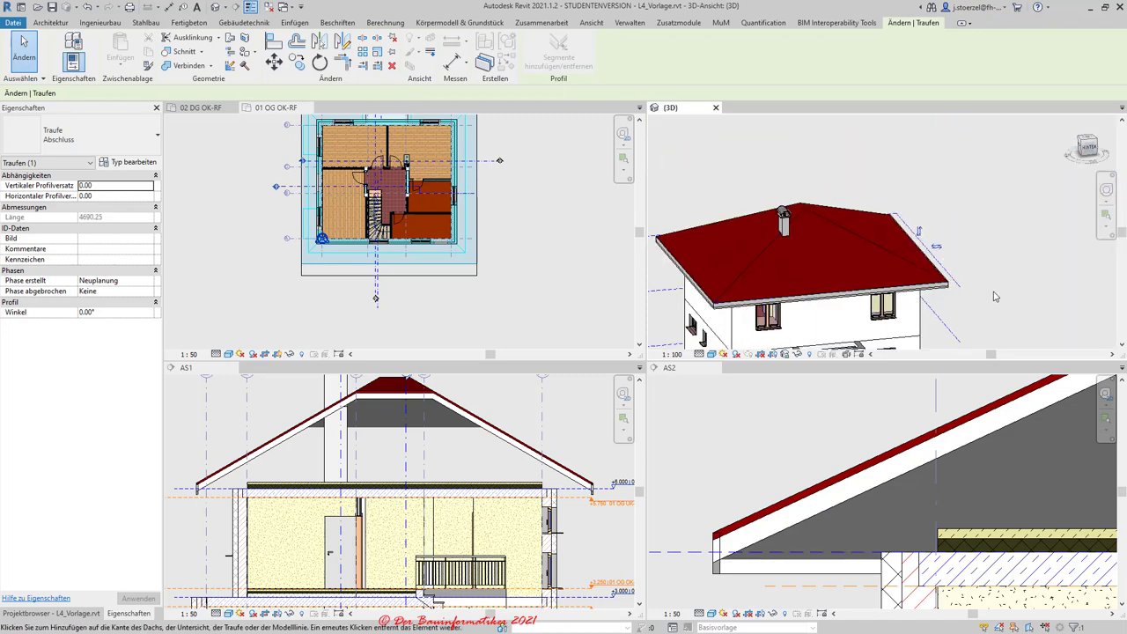
middle_click_drag(995, 297, 931, 302, "shift")
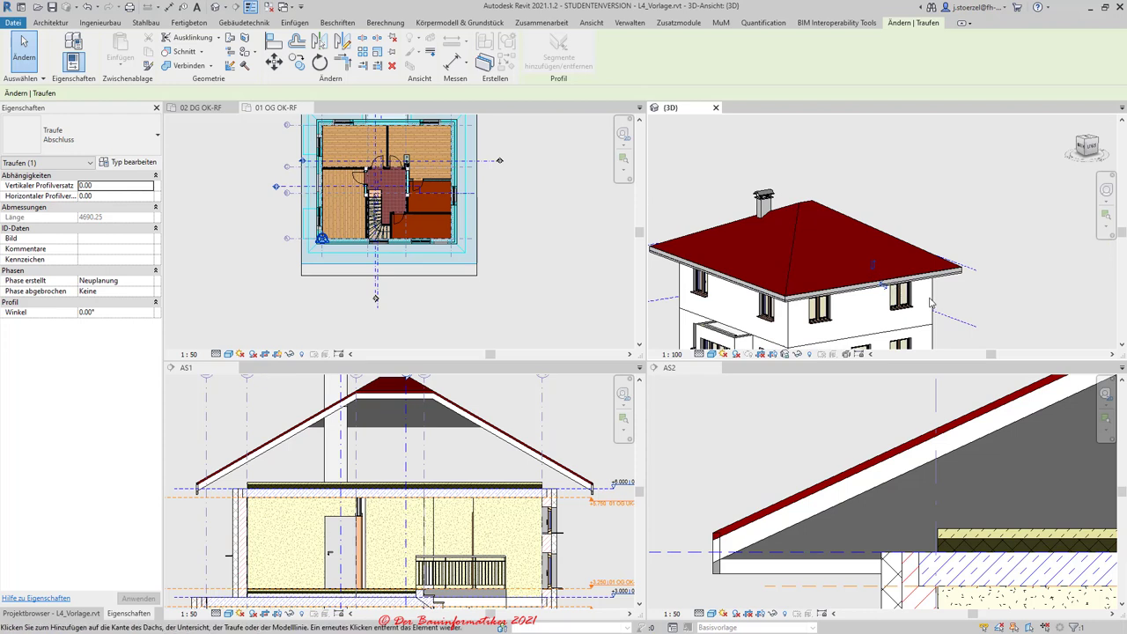
scroll(920, 281, "up", 1)
scroll(904, 246, "up", 2)
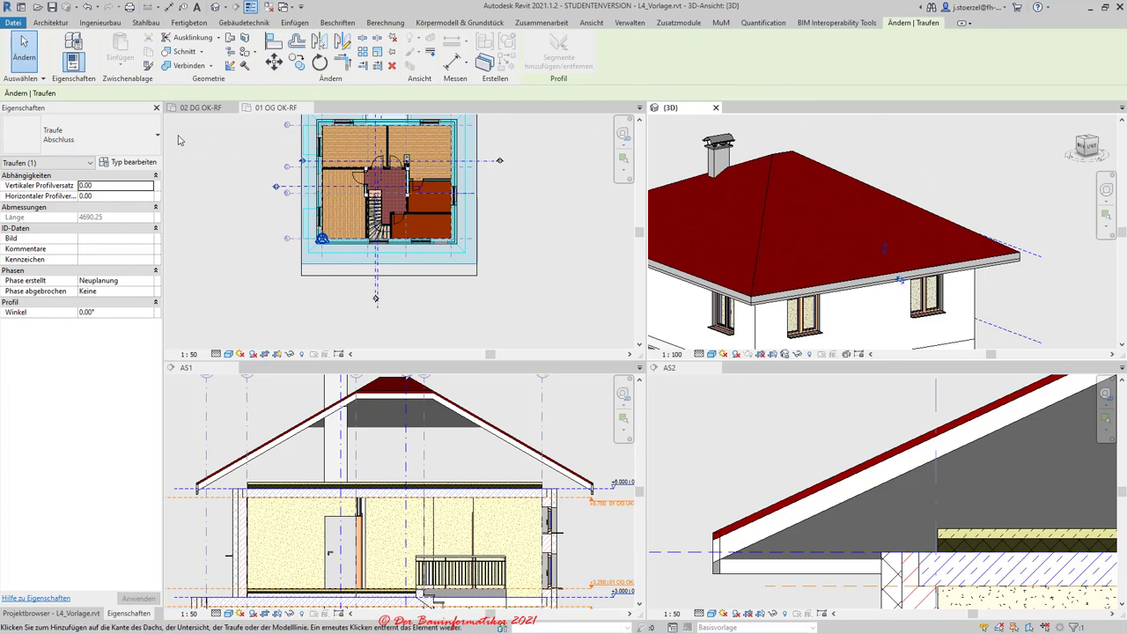
- Finish the current fascia and select the Abschluss fascia along the eave
left_click(23, 44)
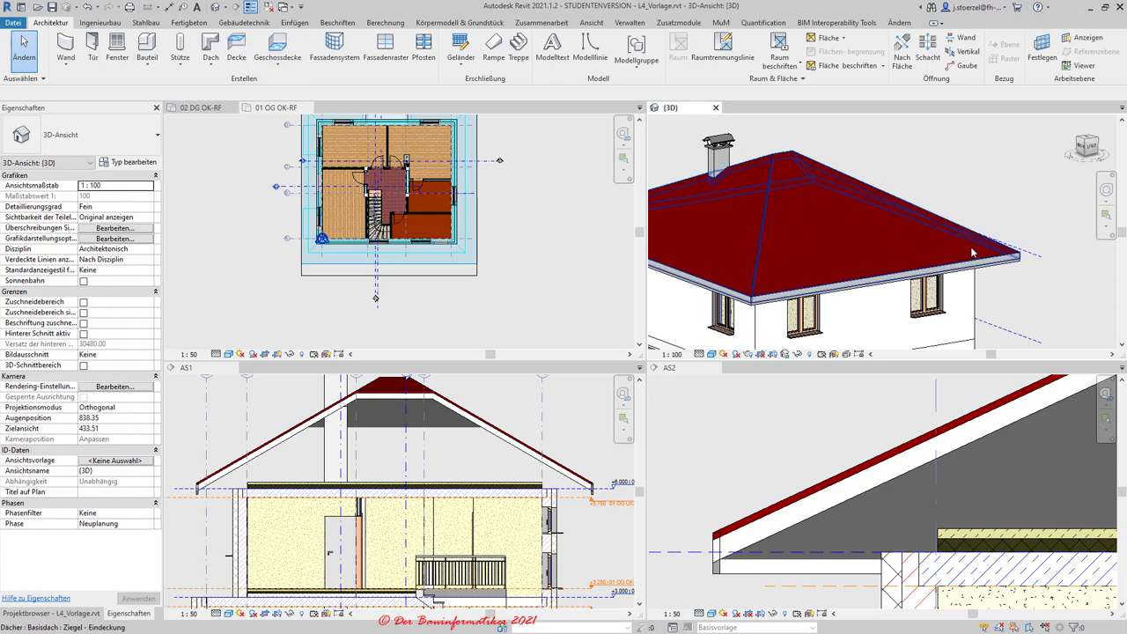
left_click(983, 272)
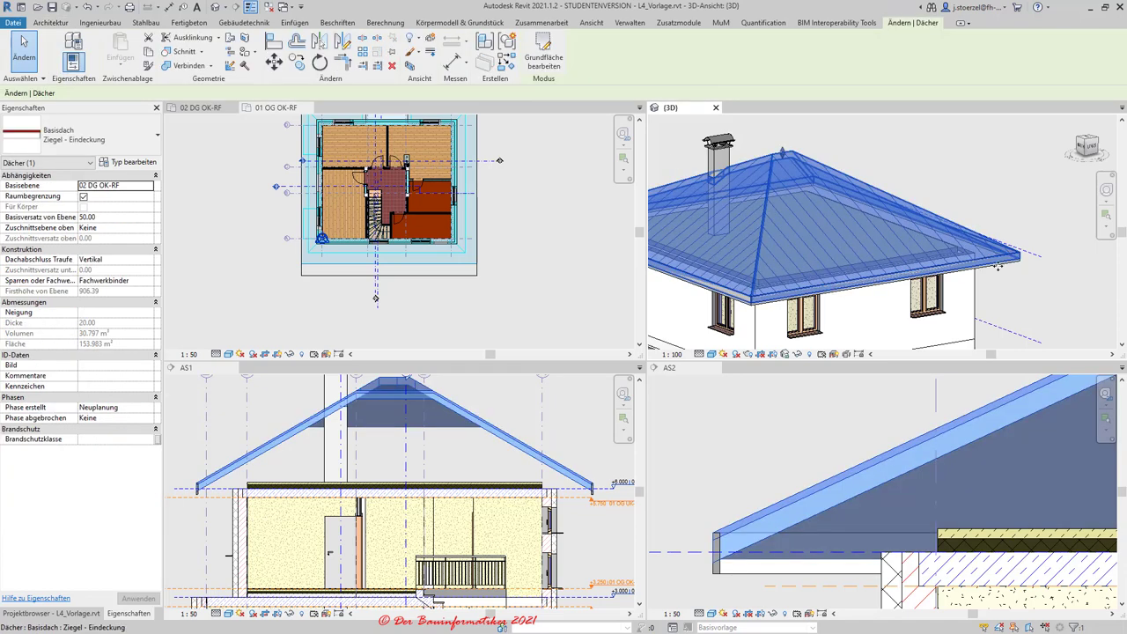
left_click(1015, 271)
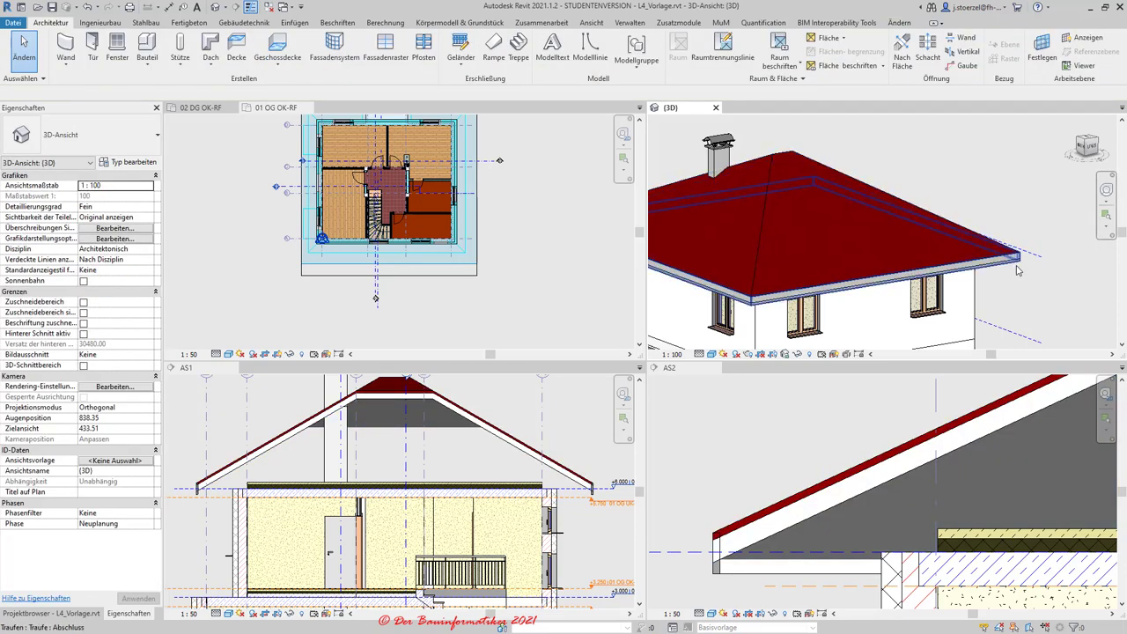
left_click(1016, 271)
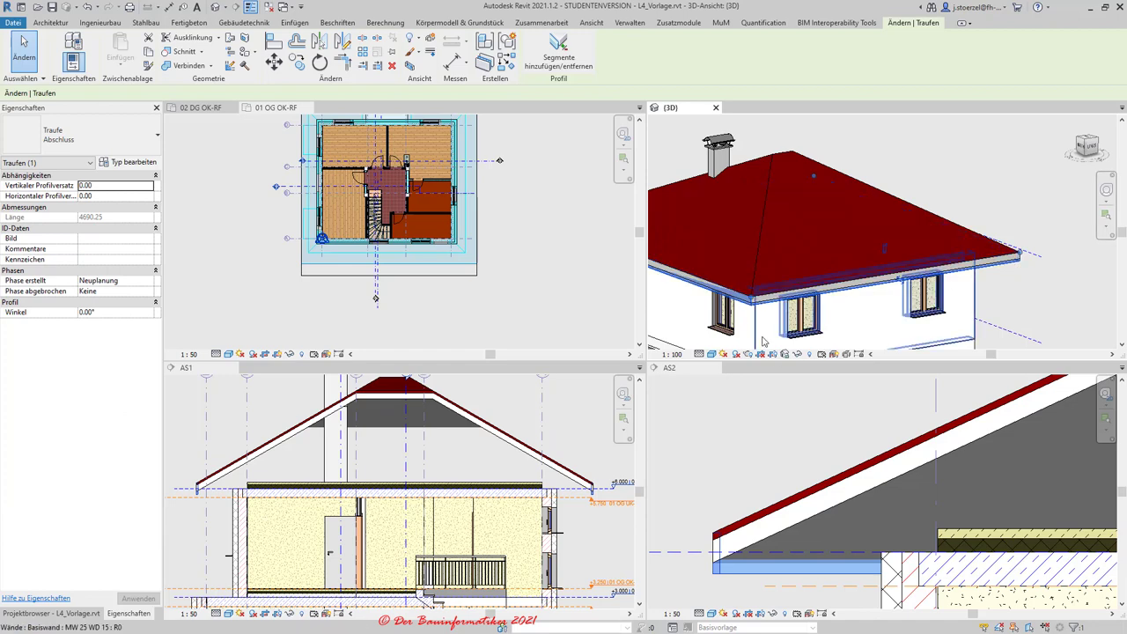
scroll(702, 260, "down", 3)
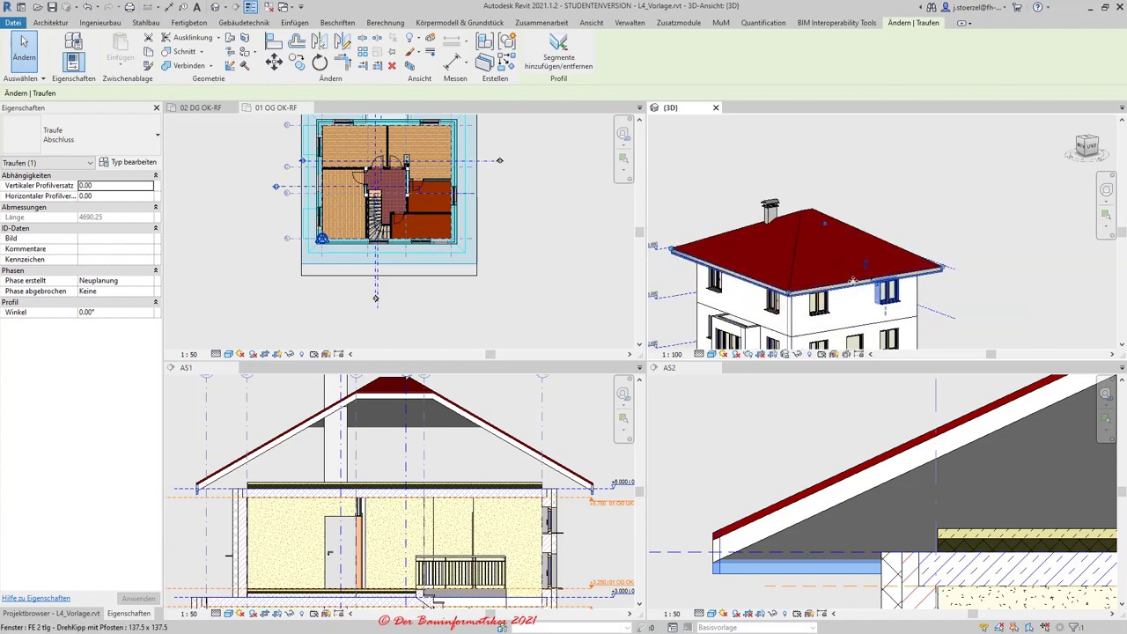
scroll(848, 282, "up", 2)
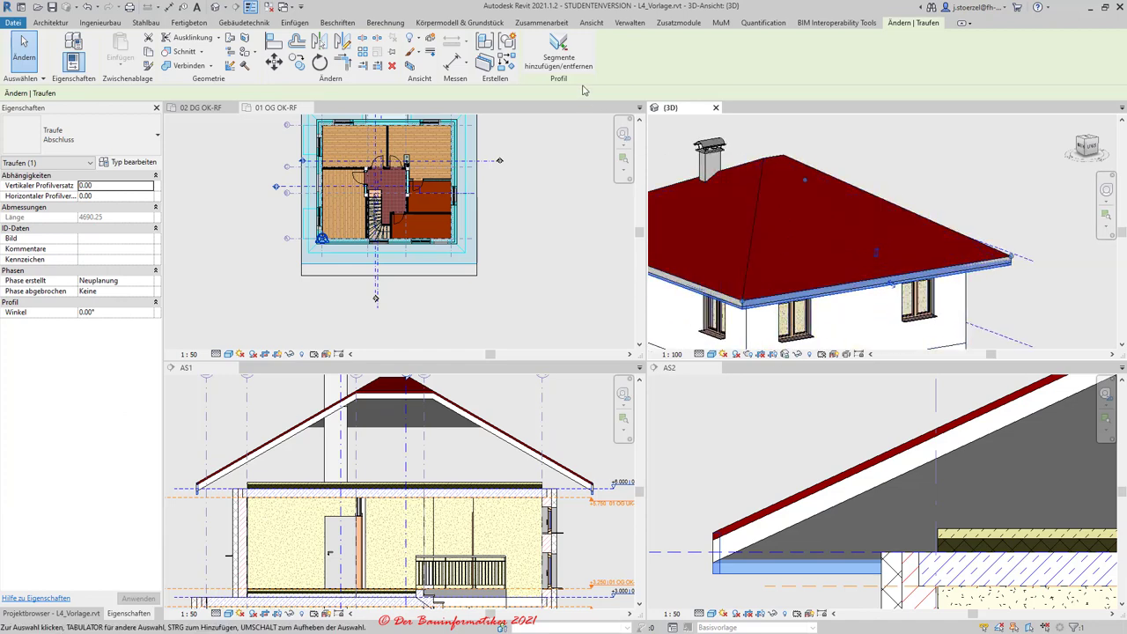
- Extend the fascia along another hip-roof eave, bringing its total length to 5779.20
left_click(558, 55)
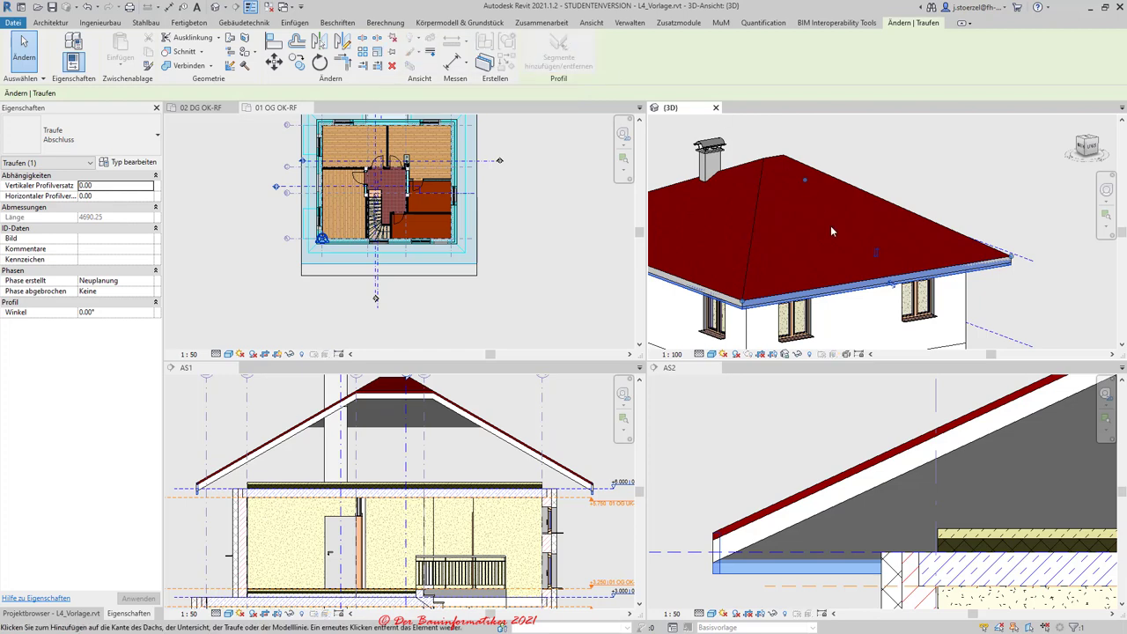
left_click(839, 295)
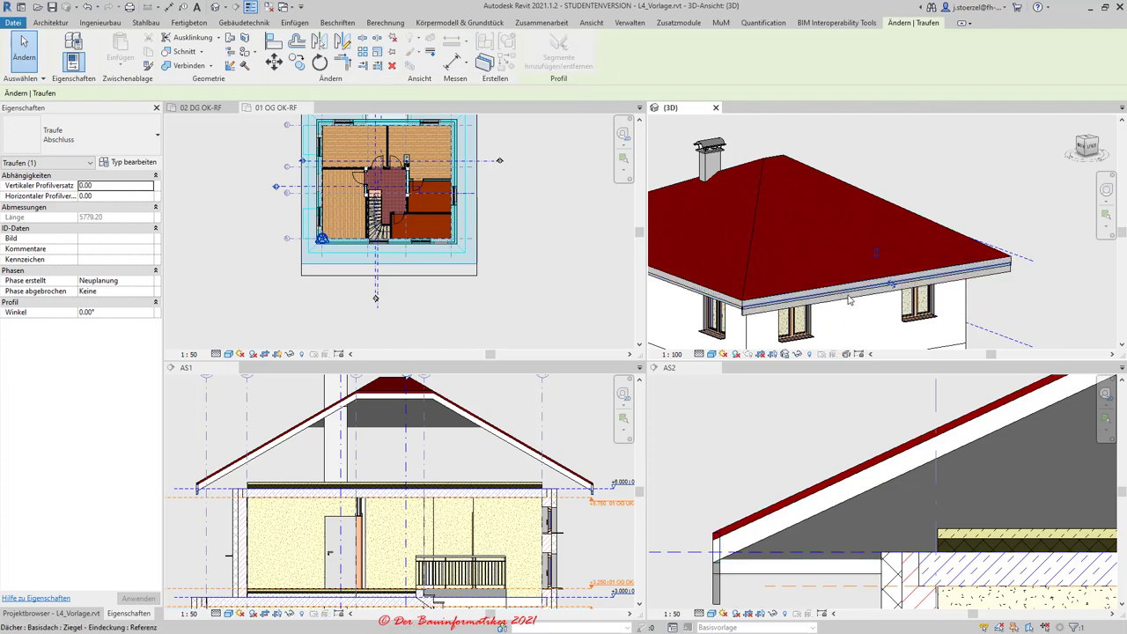
scroll(849, 300, "up", 1)
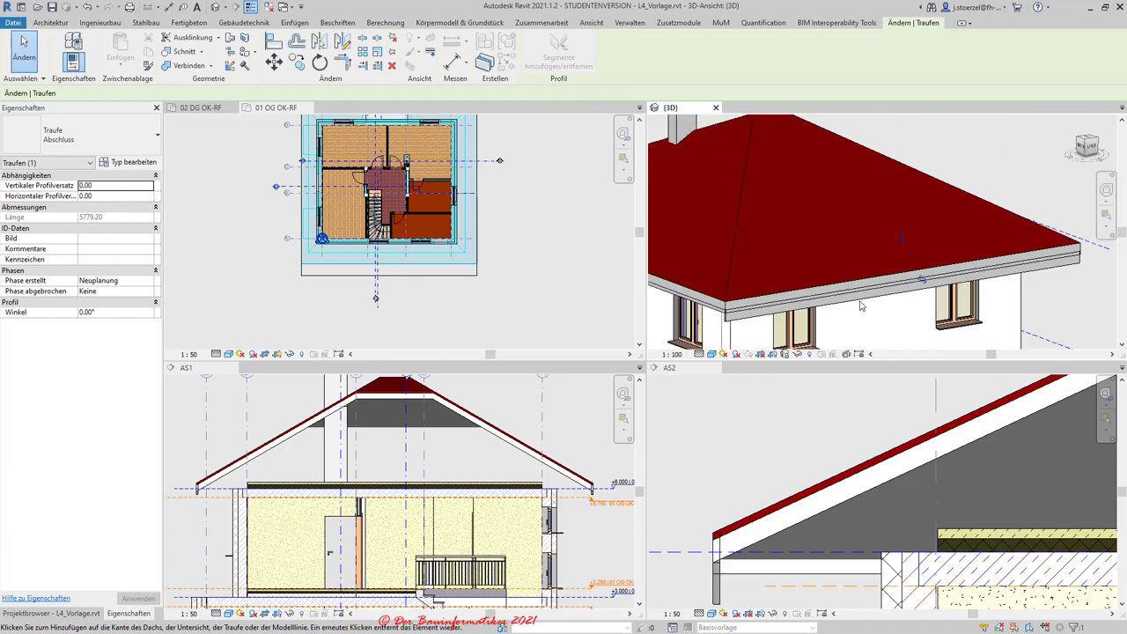
key("Escape")
scroll(842, 309, "up", 2)
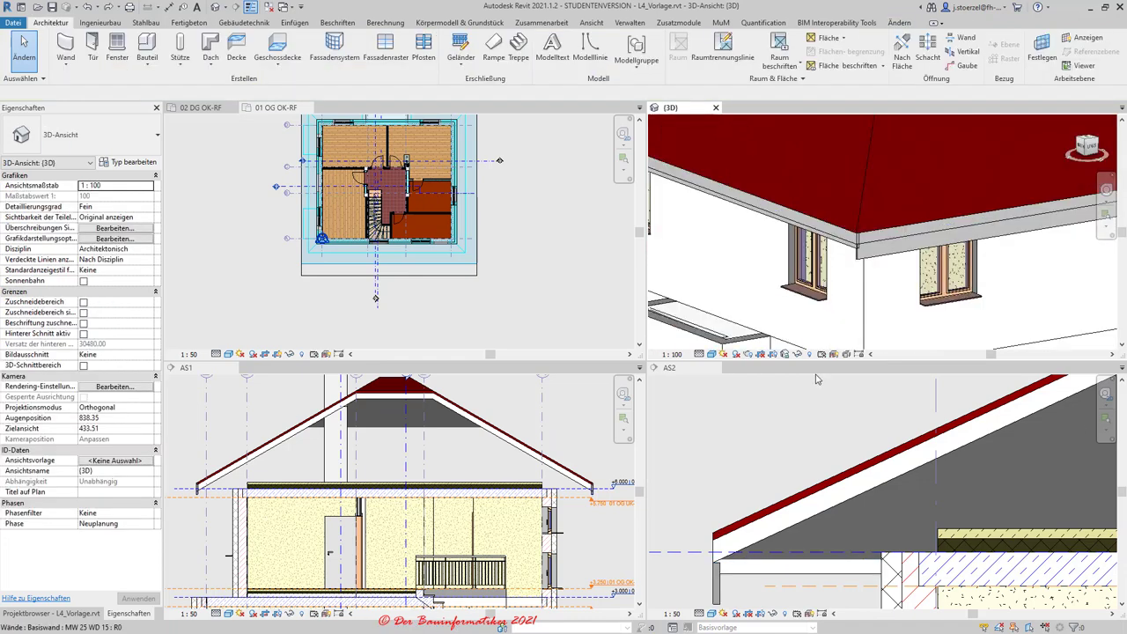
- Select the eave fascia and enter Segmente hinzufügen/entfernen mode
scroll(803, 195, "down", 3)
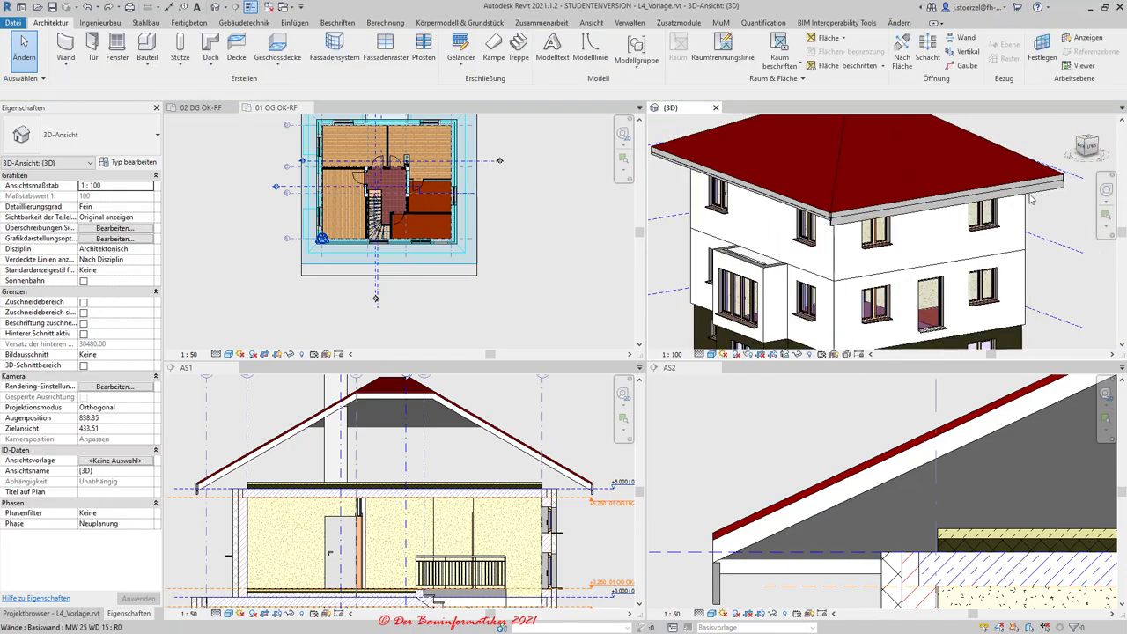
scroll(853, 226, "up", 1)
scroll(830, 242, "up", 2)
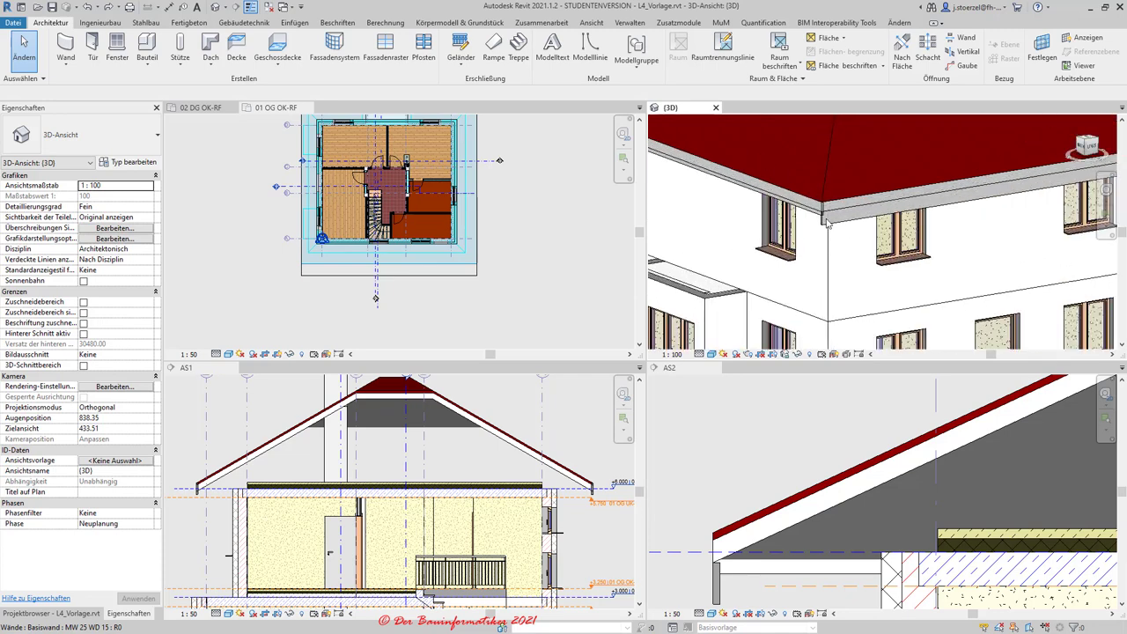
left_click(825, 227)
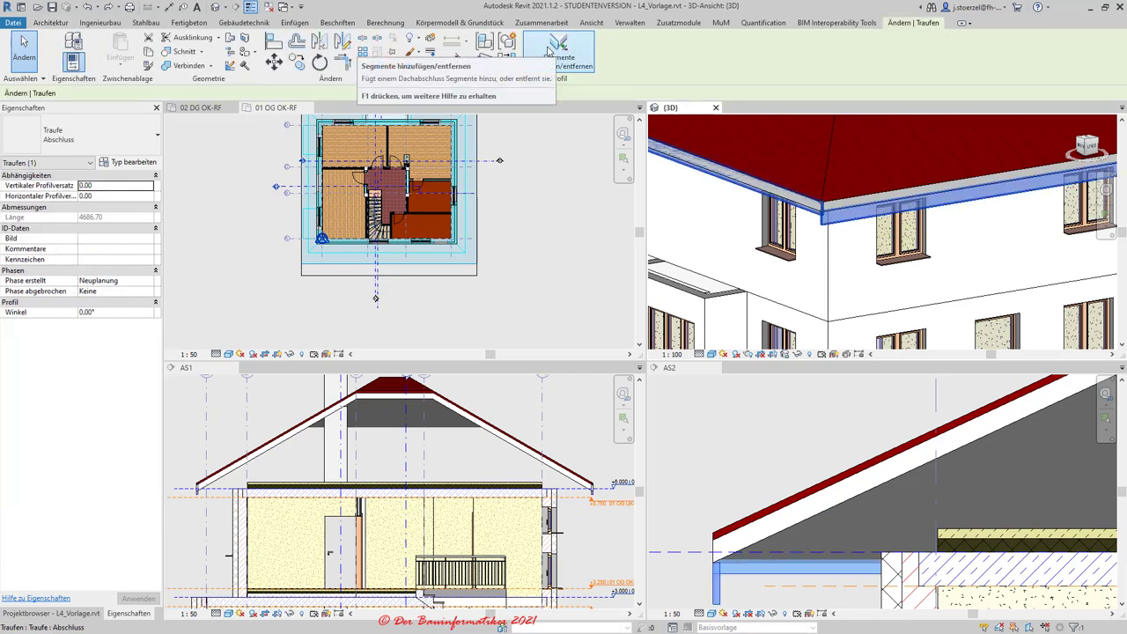
left_click(545, 51)
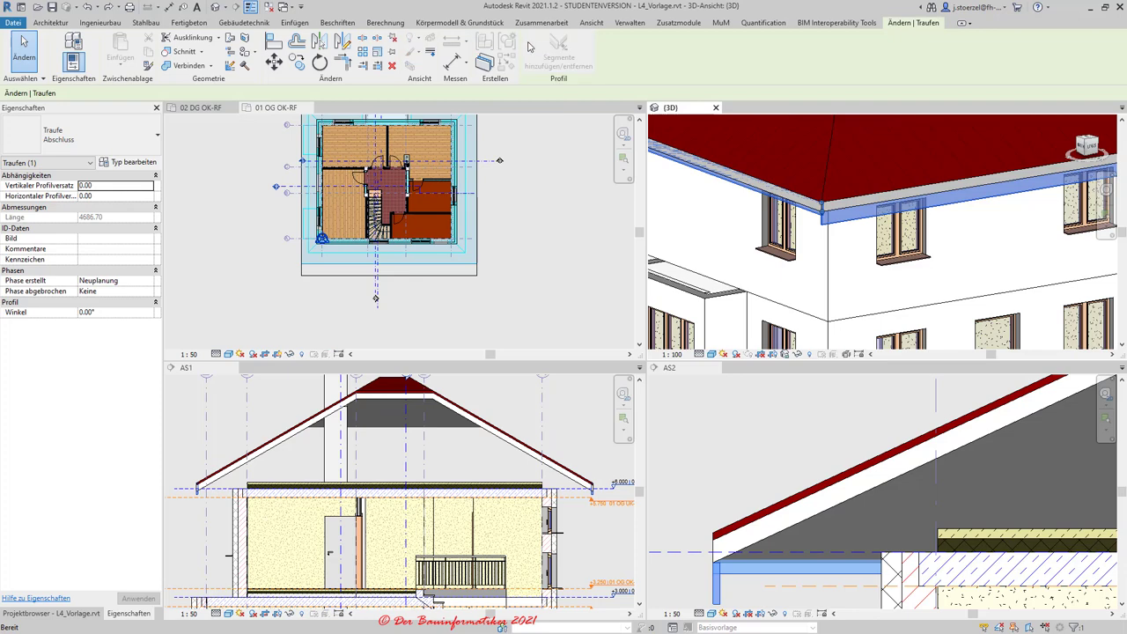
- Drop the fascia from one roof edge and add the front edge, giving 4690.25 length
scroll(903, 208, "up", 3)
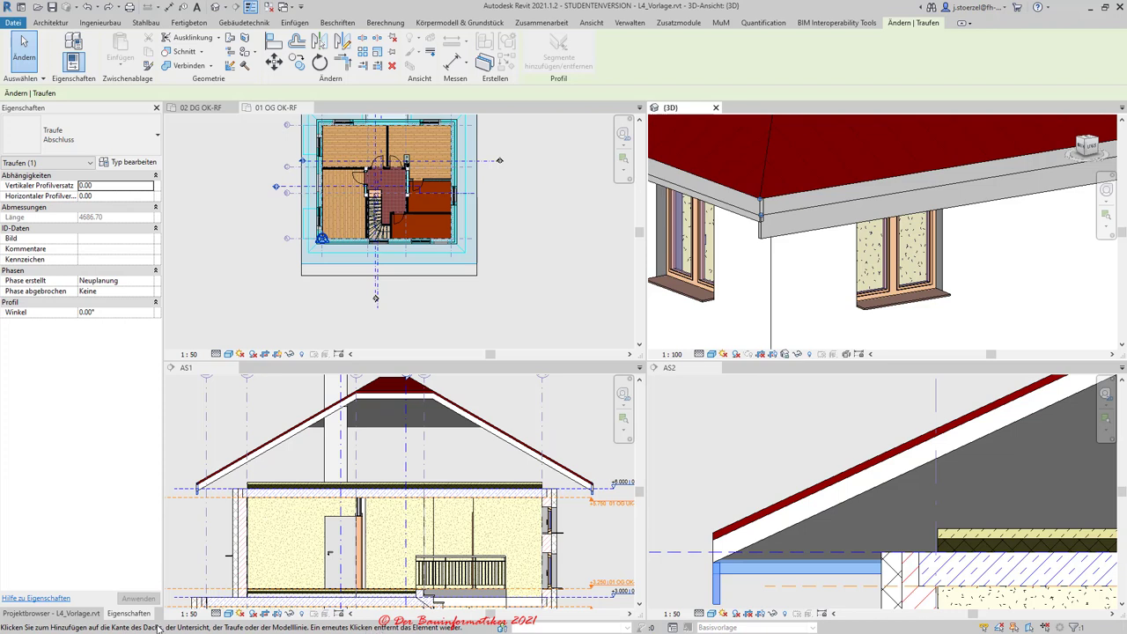
left_click(789, 230)
scroll(748, 262, "down", 2)
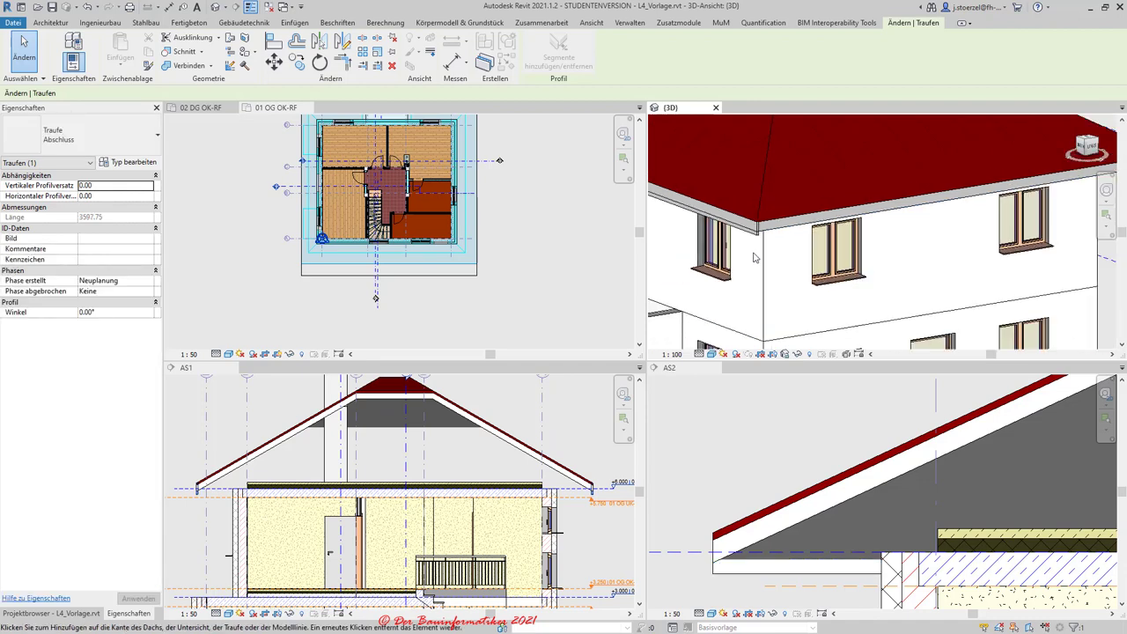
scroll(750, 261, "down", 1)
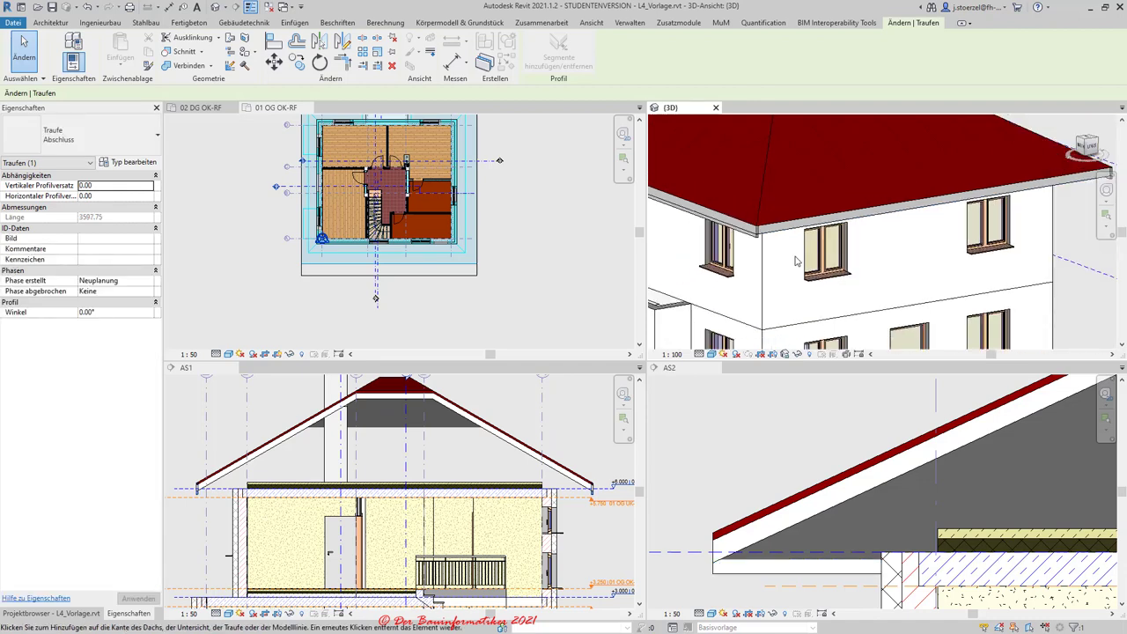
left_click(862, 215)
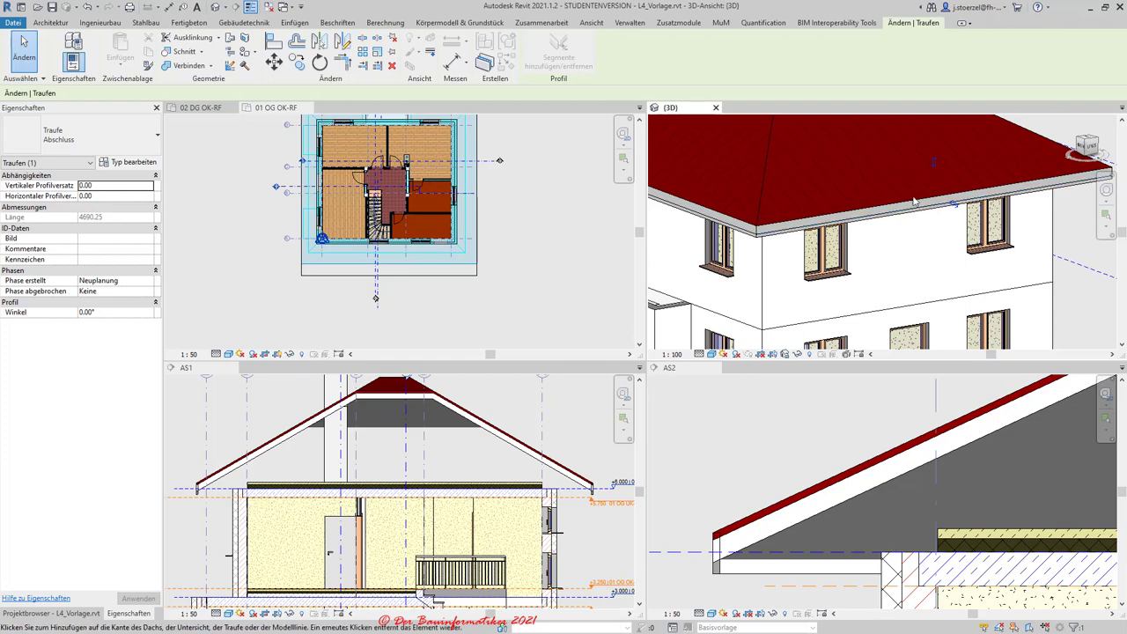
scroll(880, 234, "down", 3)
scroll(877, 231, "down", 2)
scroll(876, 230, "up", 2)
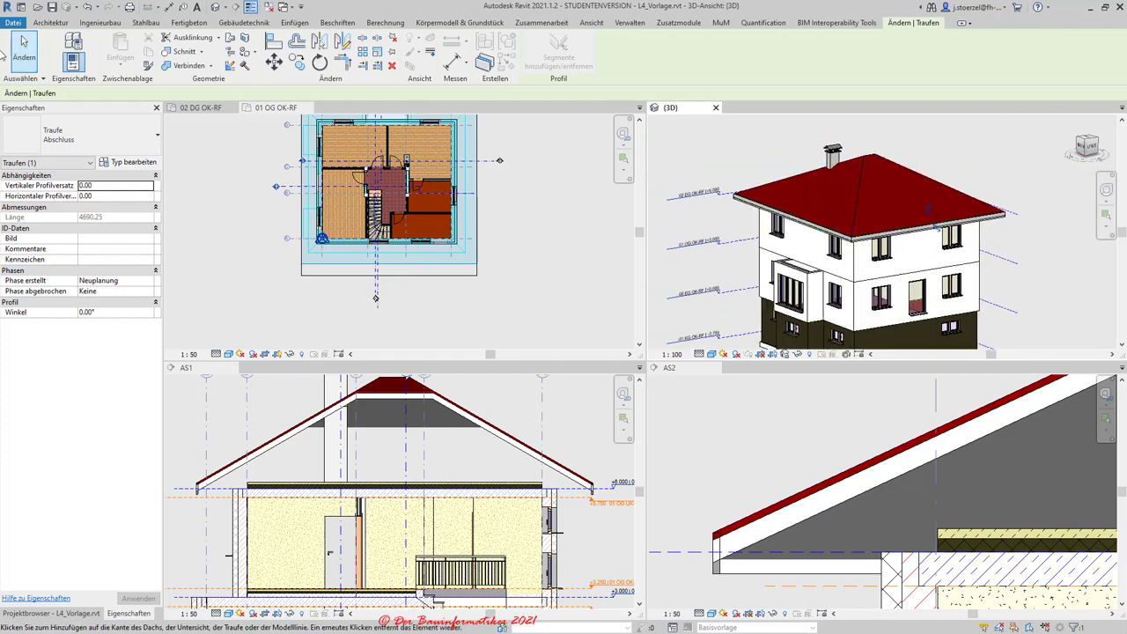
left_click(24, 59)
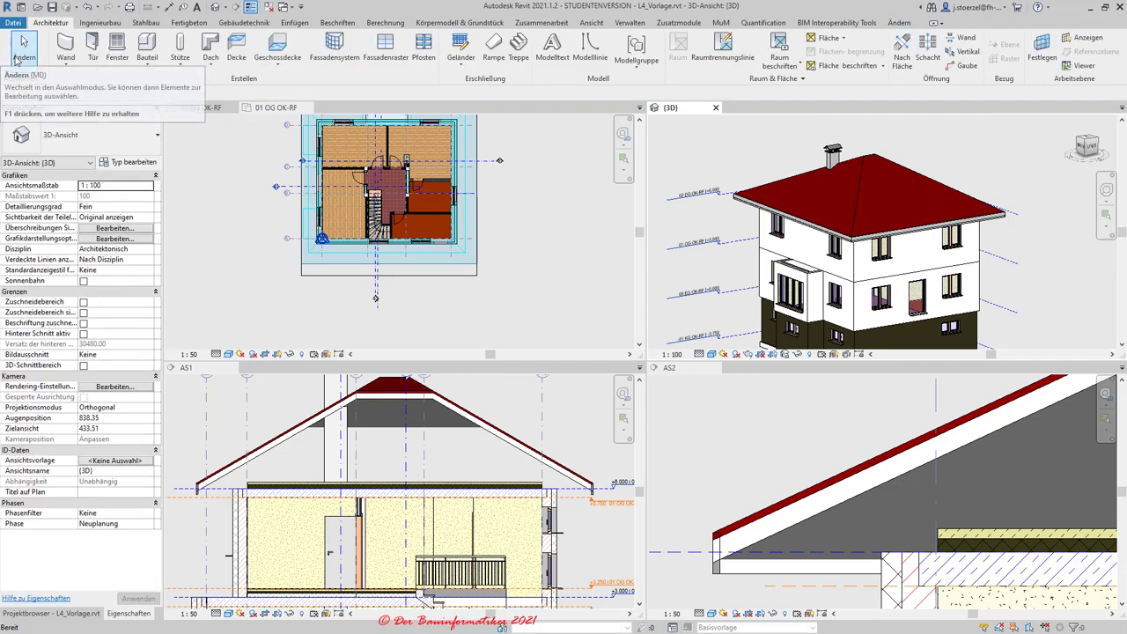
- Orbit and zoom to the left eave, then make section AS1 the active view
scroll(1036, 245, "down", 1)
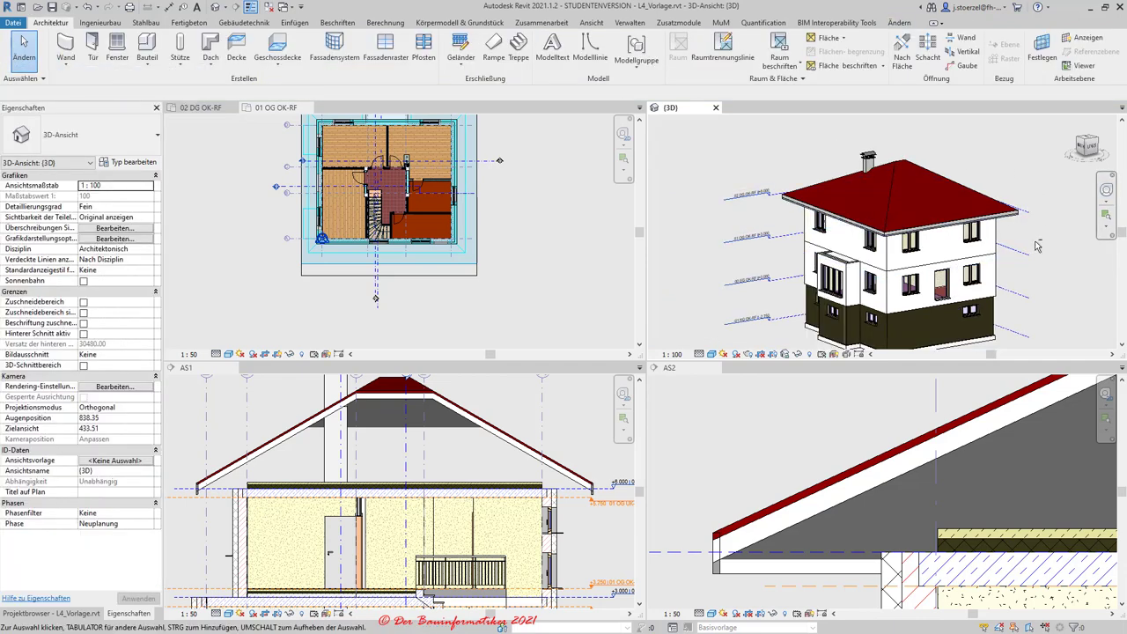
middle_click_drag(1030, 255, 888, 210, "shift")
scroll(888, 216, "up", 2)
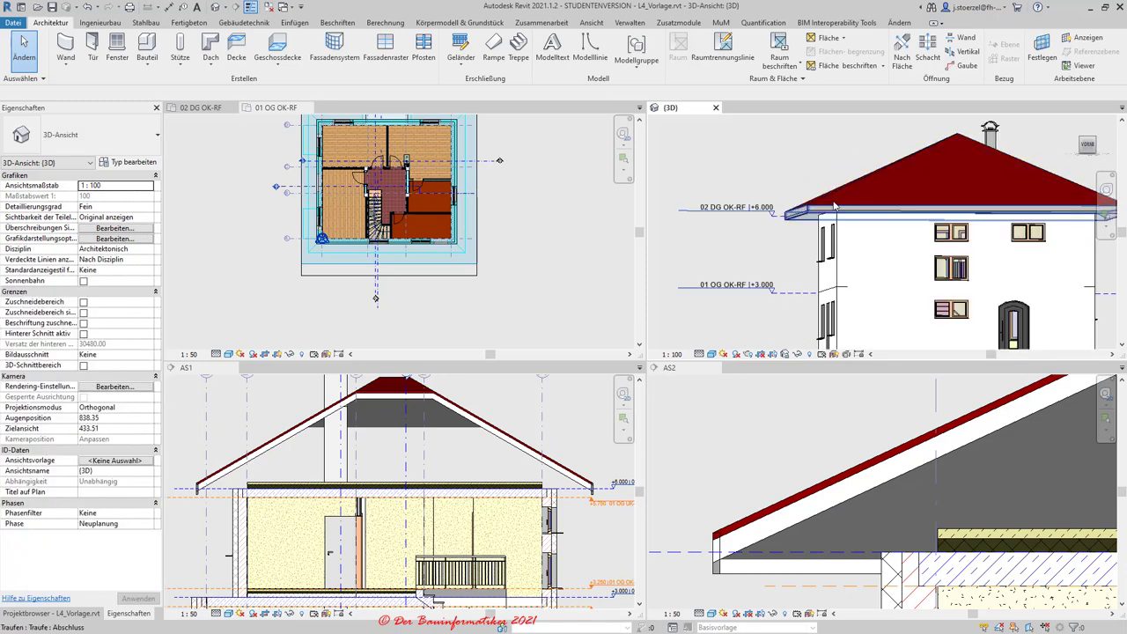
scroll(845, 264, "up", 3)
scroll(802, 315, "up", 3)
middle_click_drag(803, 315, 542, 526, "shift")
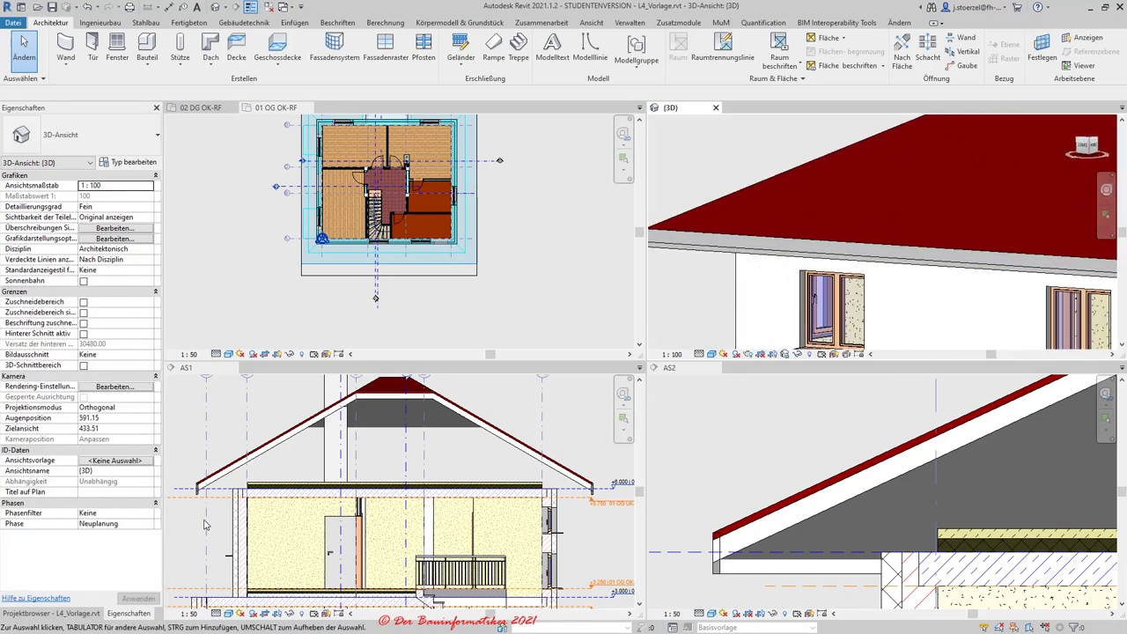
scroll(201, 489, "up", 2)
scroll(200, 458, "up", 2)
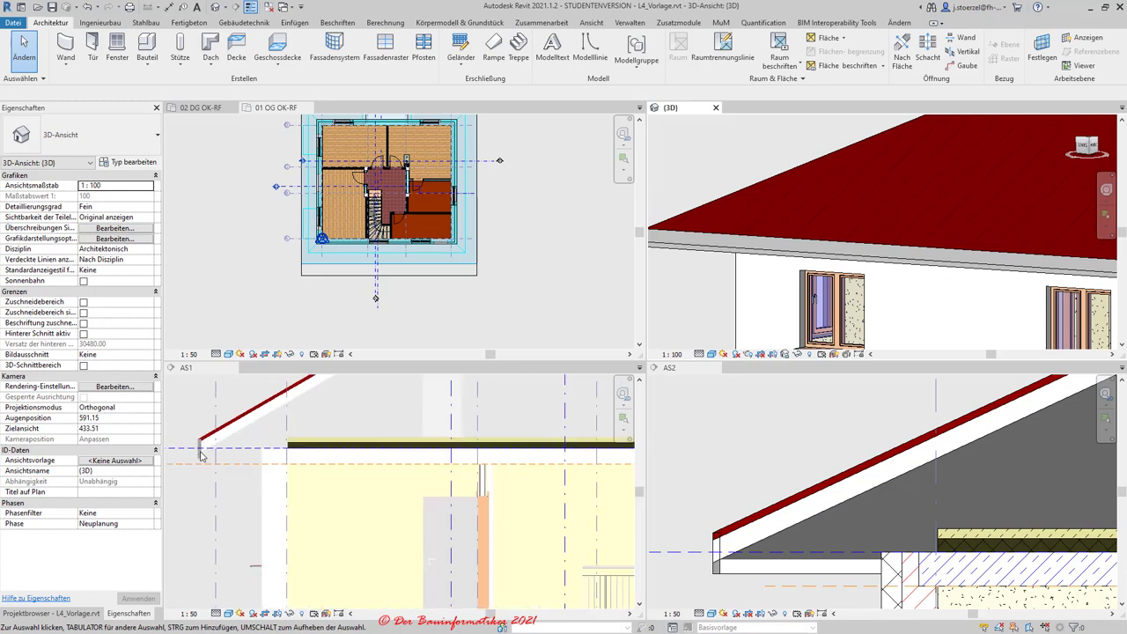
scroll(200, 452, "down", 1)
scroll(201, 458, "up", 3)
scroll(201, 460, "up", 4)
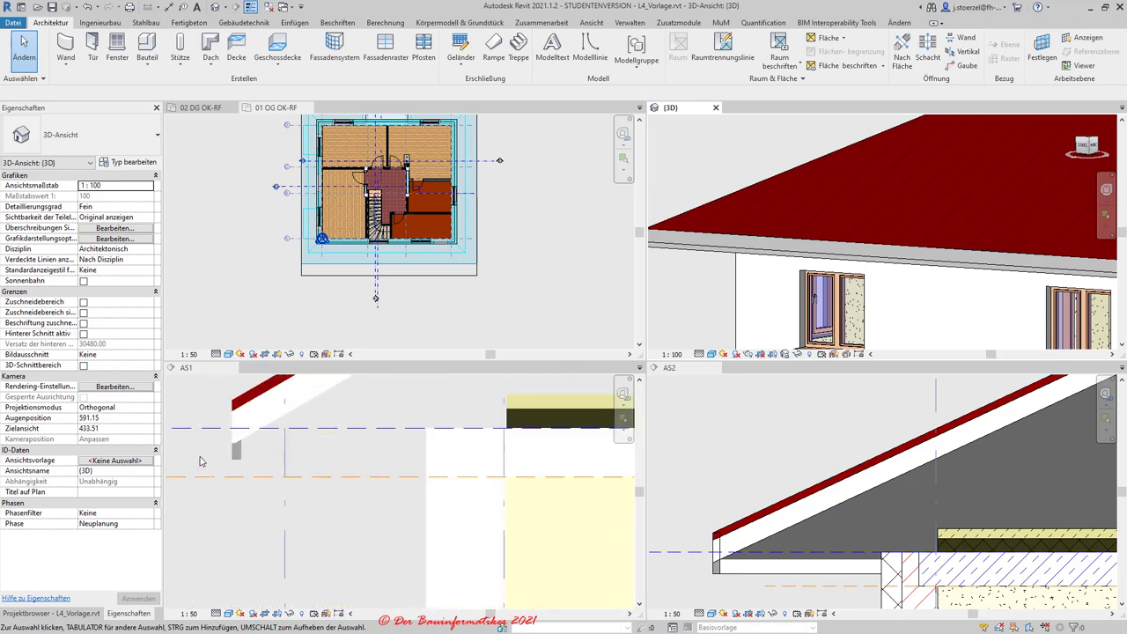
scroll(201, 460, "up", 1)
left_click(249, 464)
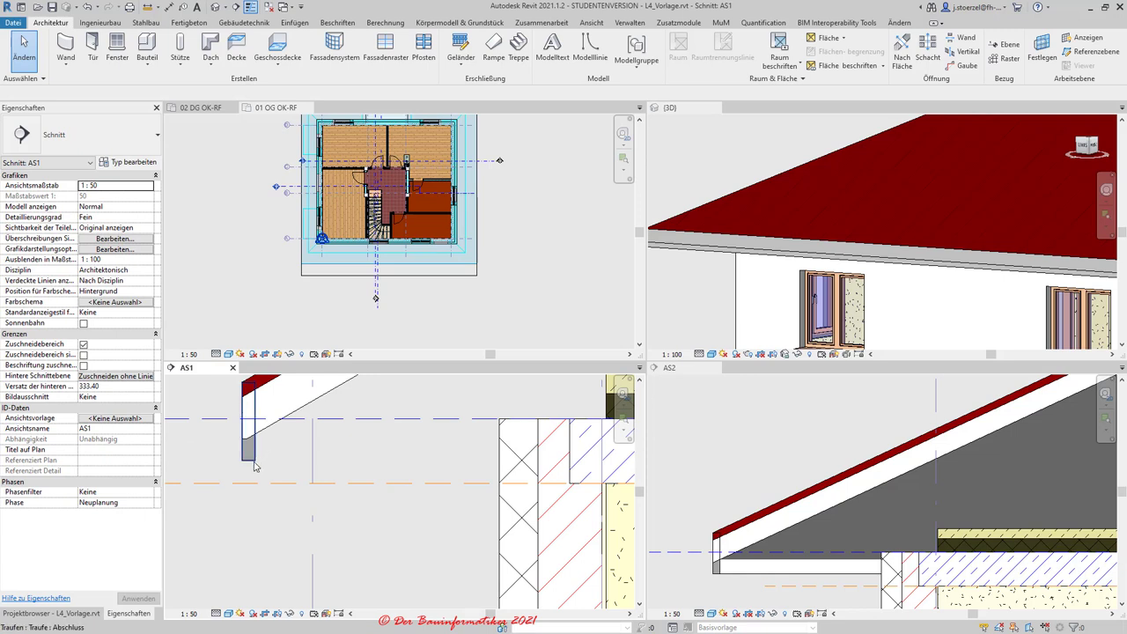
- Give the eave fascia in AS1 a Vertikaler Profilversatz of -6.00, then deselect it
left_click(251, 453)
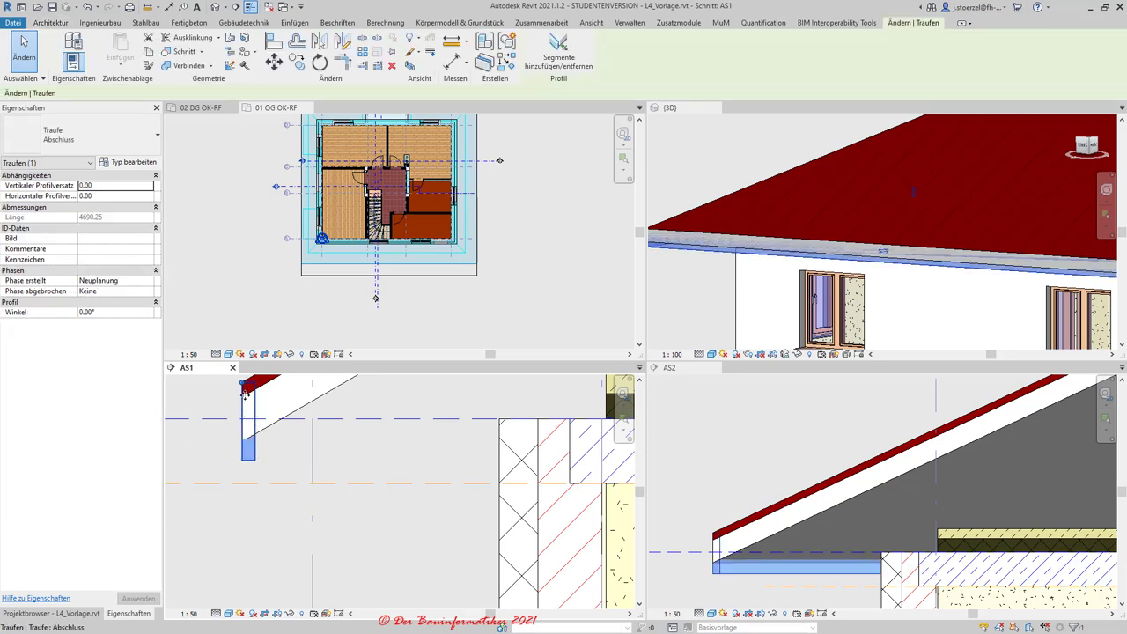
scroll(236, 394, "up", 2)
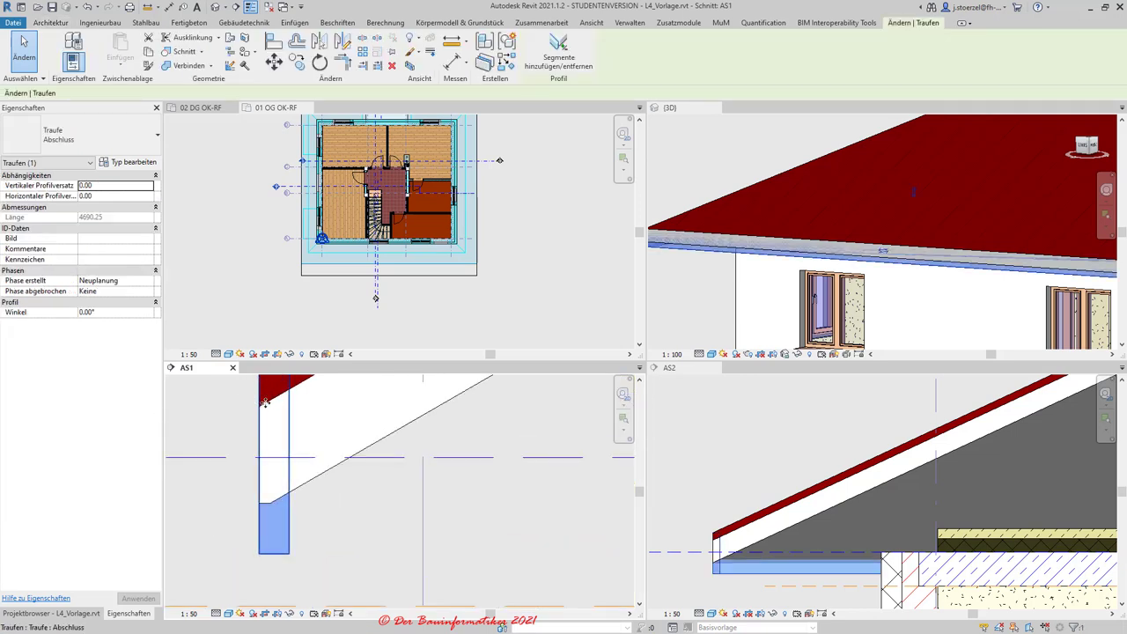
scroll(264, 401, "down", 2)
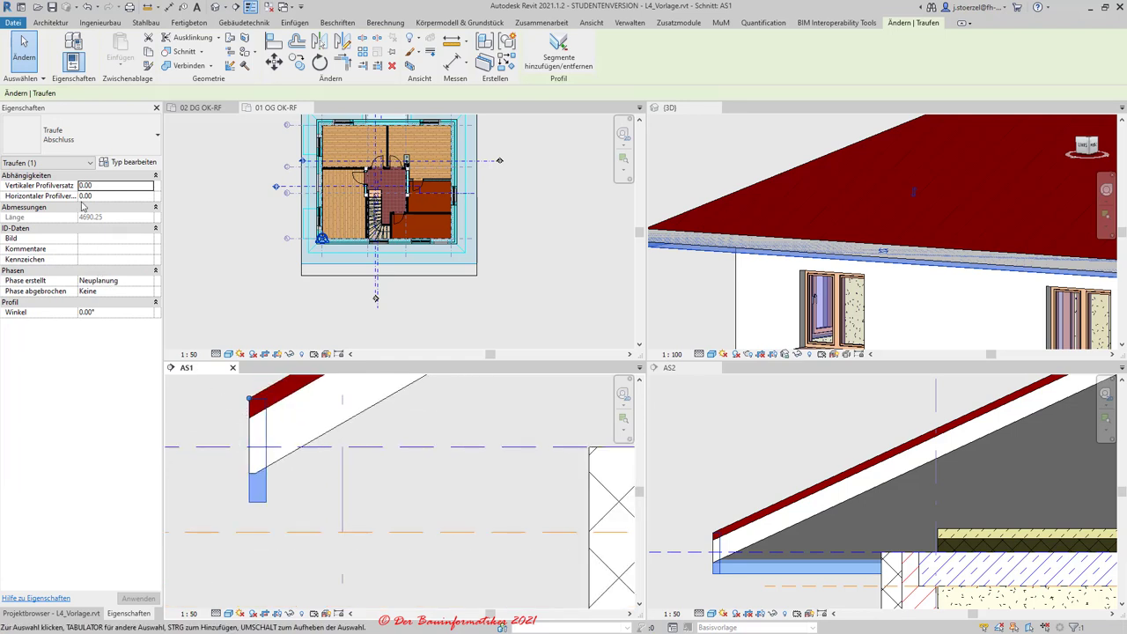
type("-6")
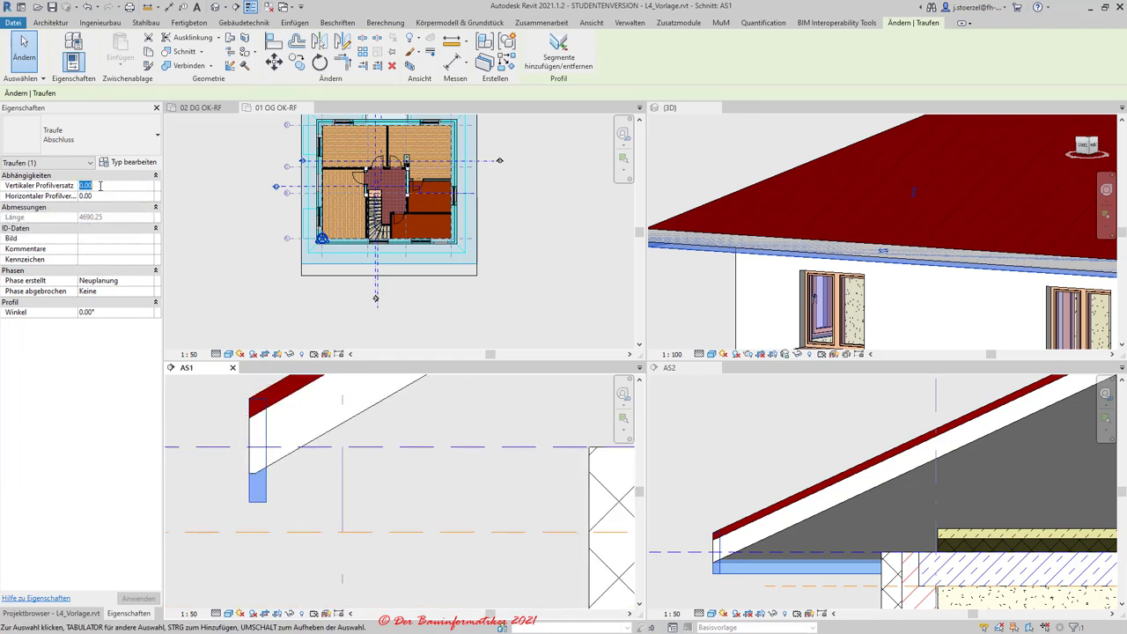
left_click(137, 598)
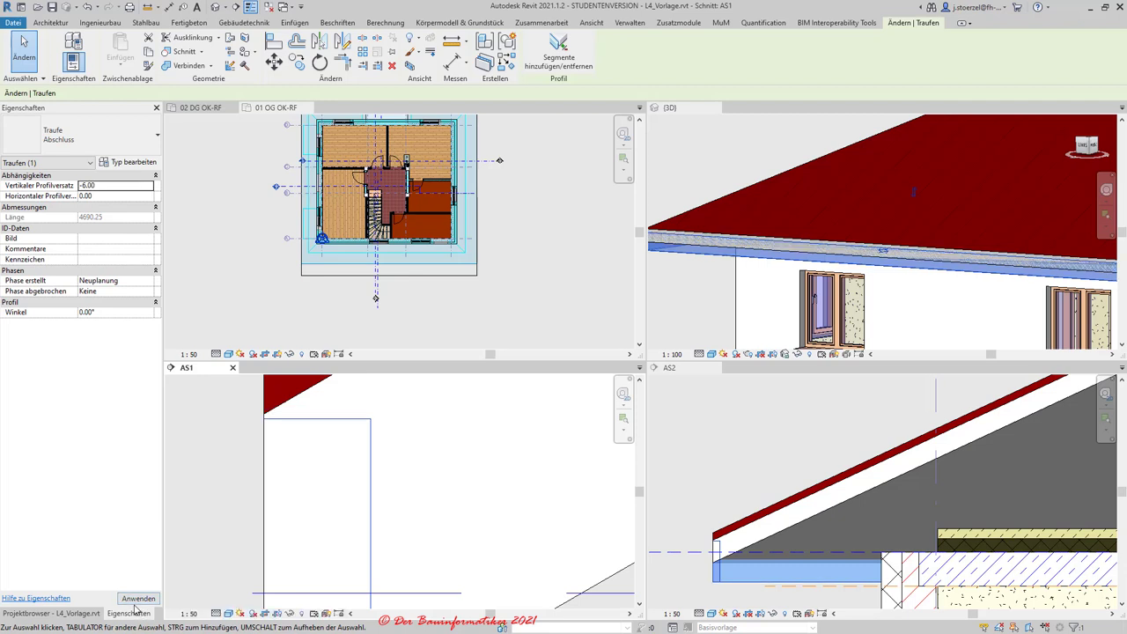
left_click(80, 184)
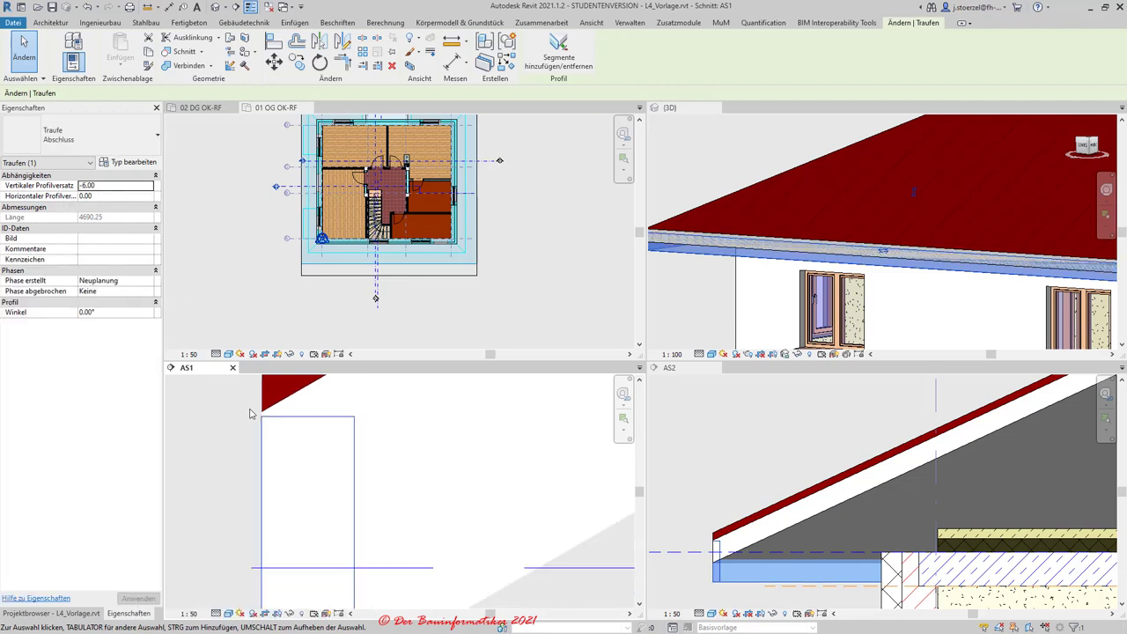
scroll(269, 437, "down", 1)
scroll(269, 438, "down", 1)
scroll(269, 437, "down", 2)
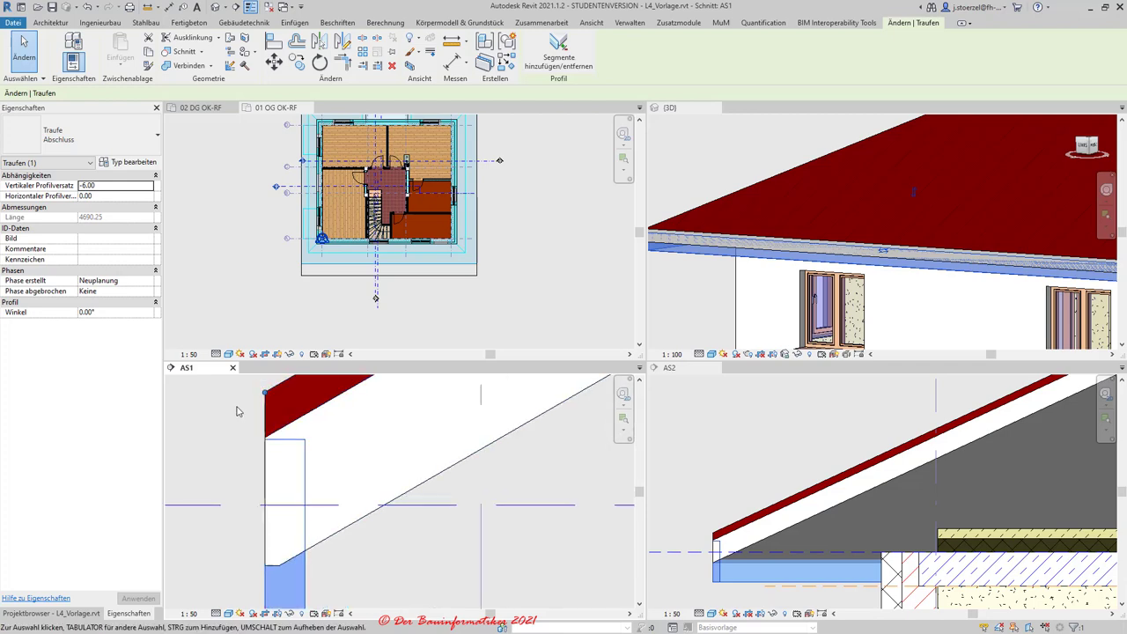
key("Escape")
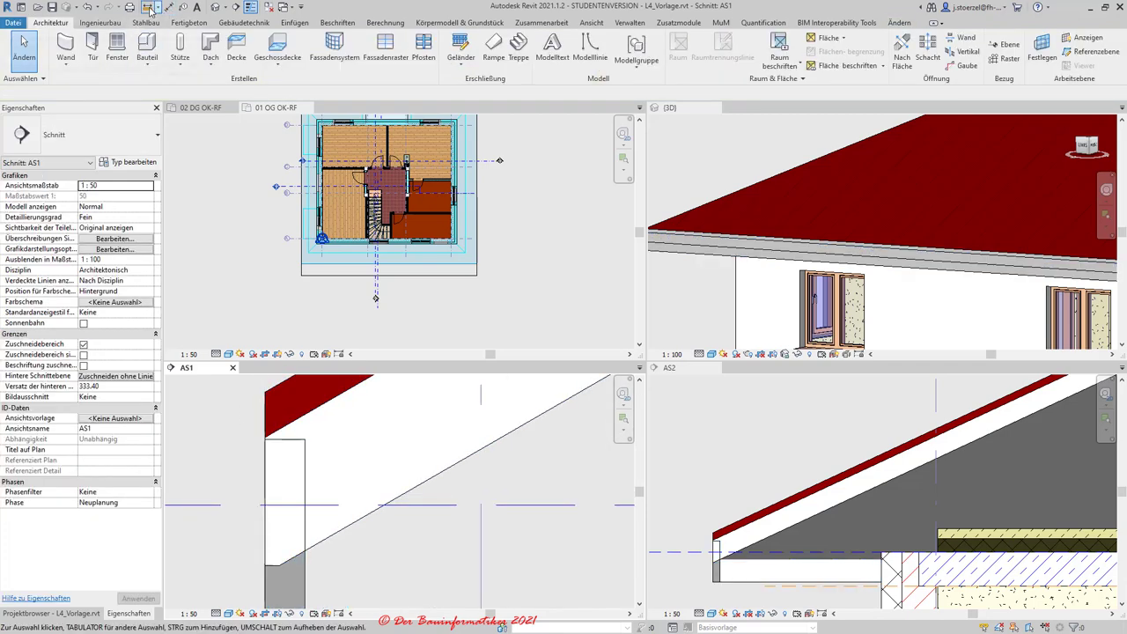
- Measure the 5.77 gap between the roof end and wall corner in section AS1
left_click(147, 7)
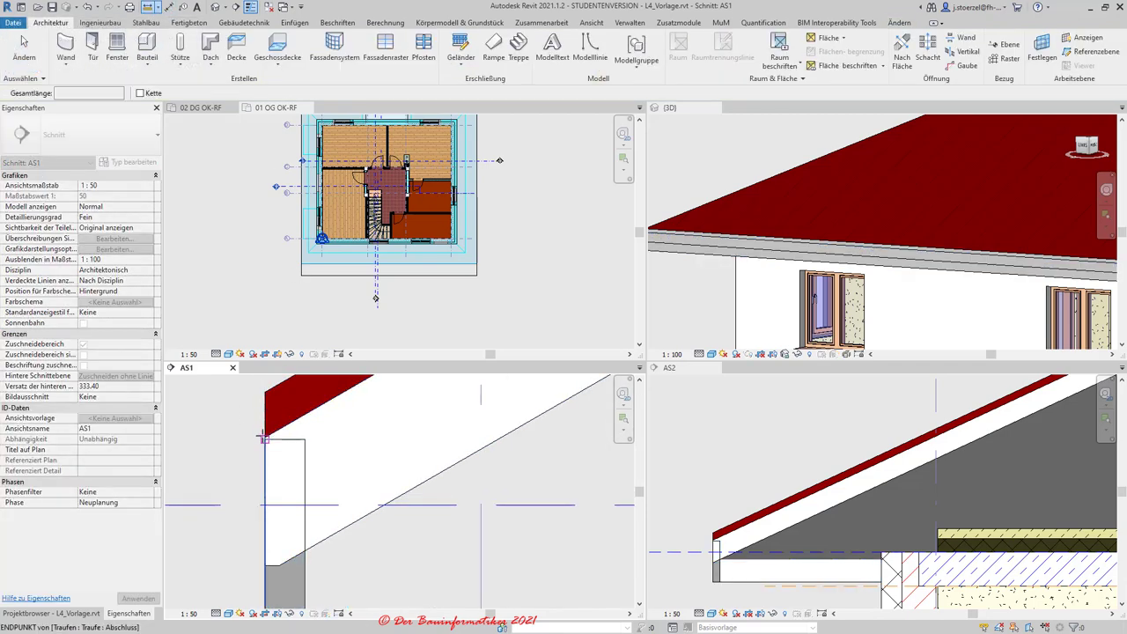
scroll(263, 435, "up", 2)
middle_click_drag(236, 429, 248, 518)
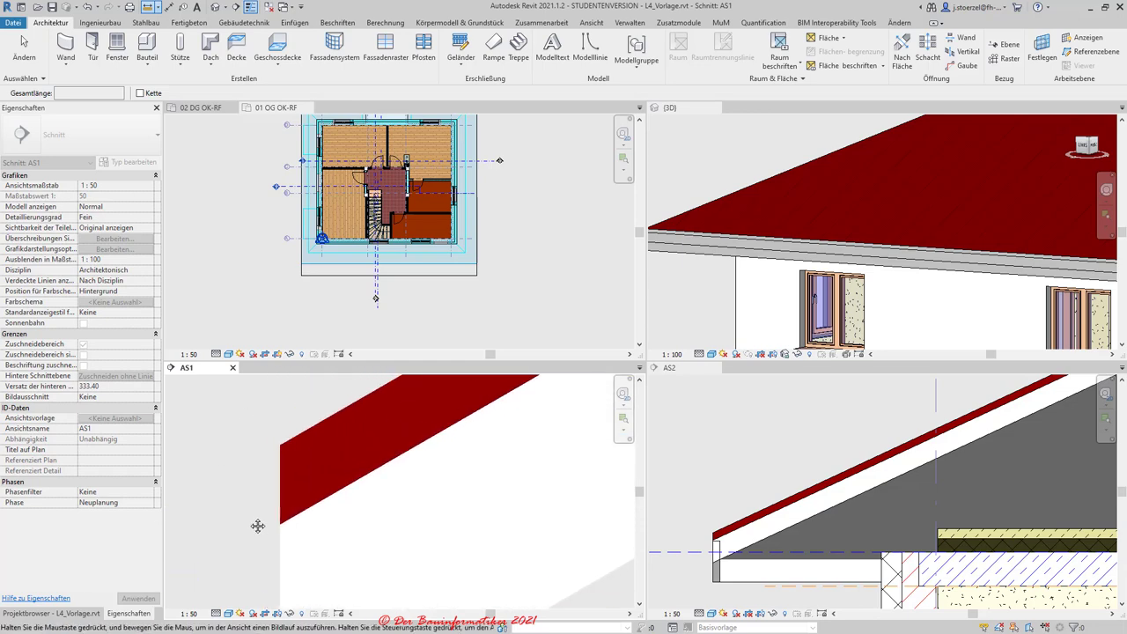
left_click(280, 444)
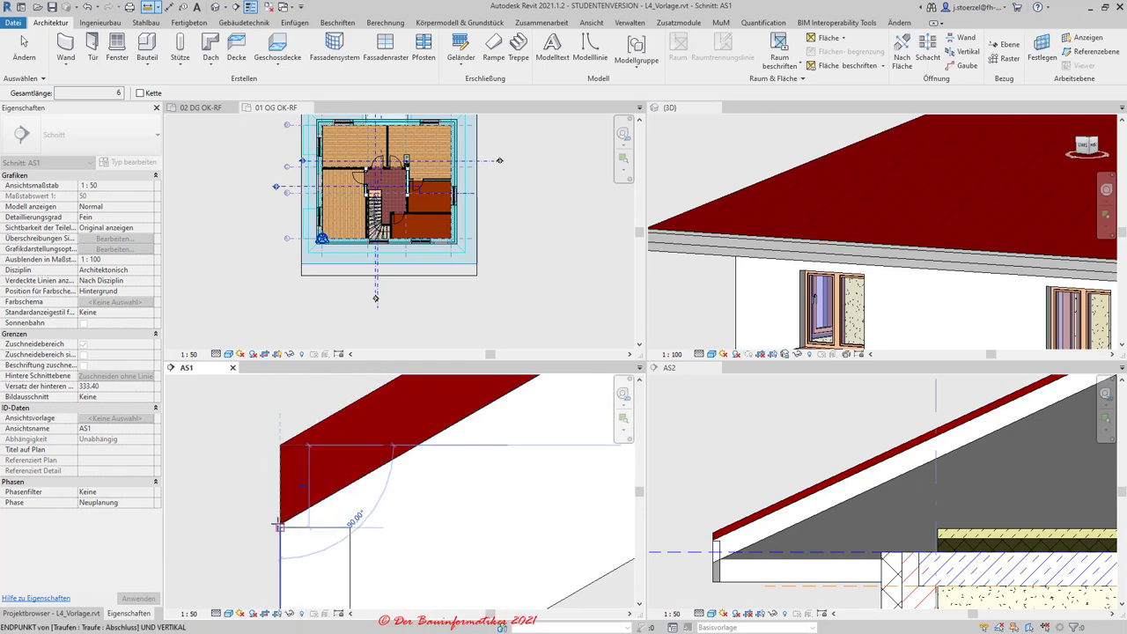
scroll(276, 522, "up", 1)
scroll(276, 522, "up", 1)
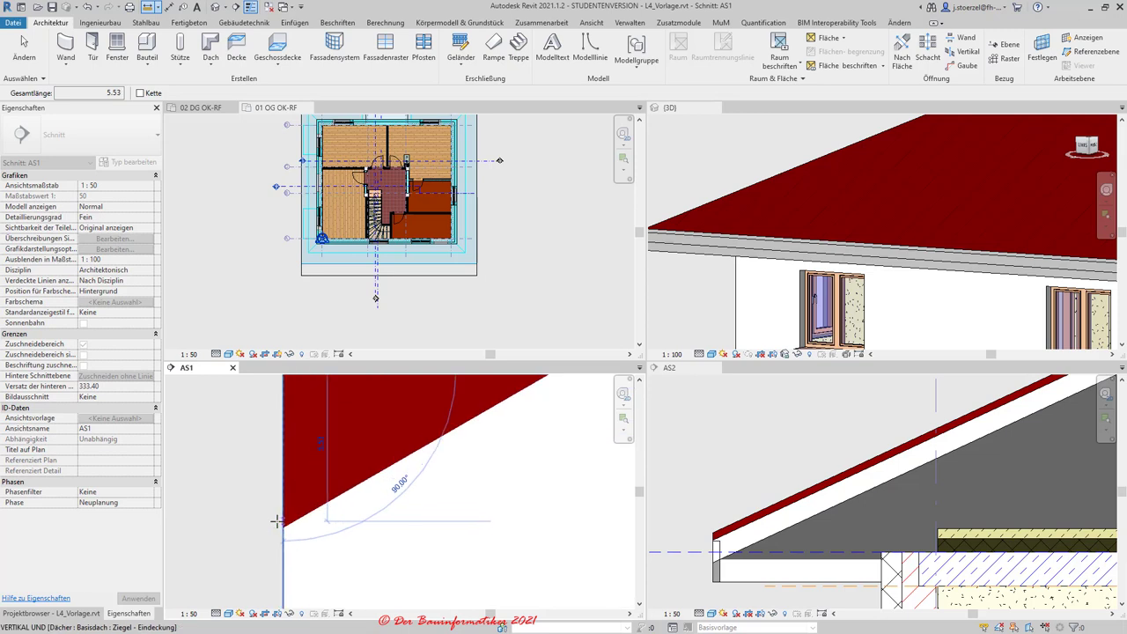
scroll(275, 522, "up", 1)
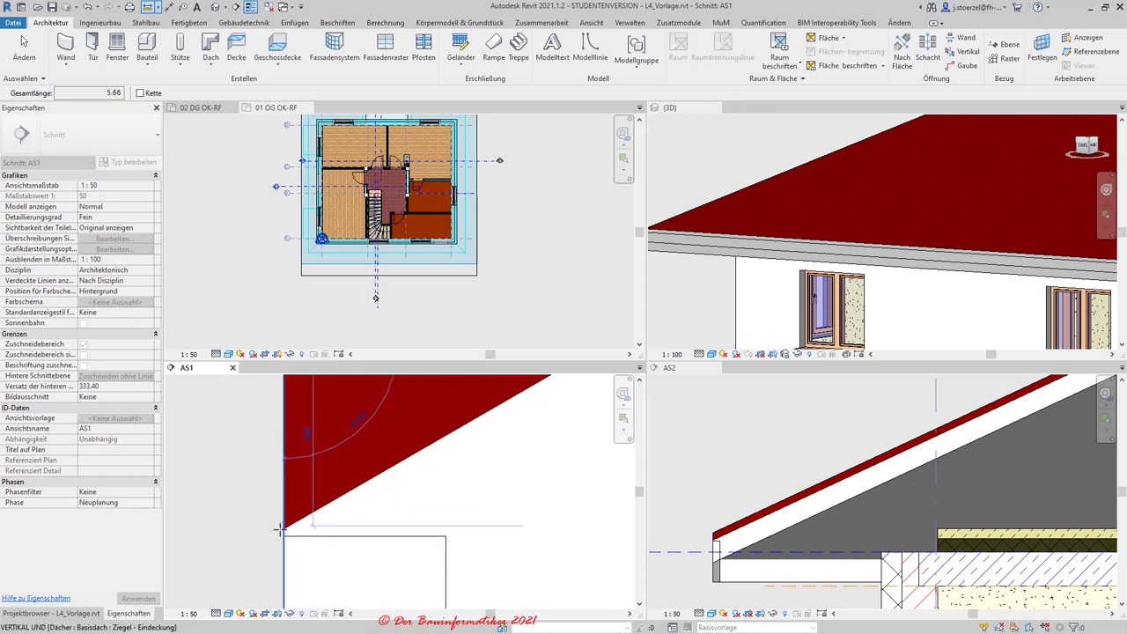
left_click(282, 526)
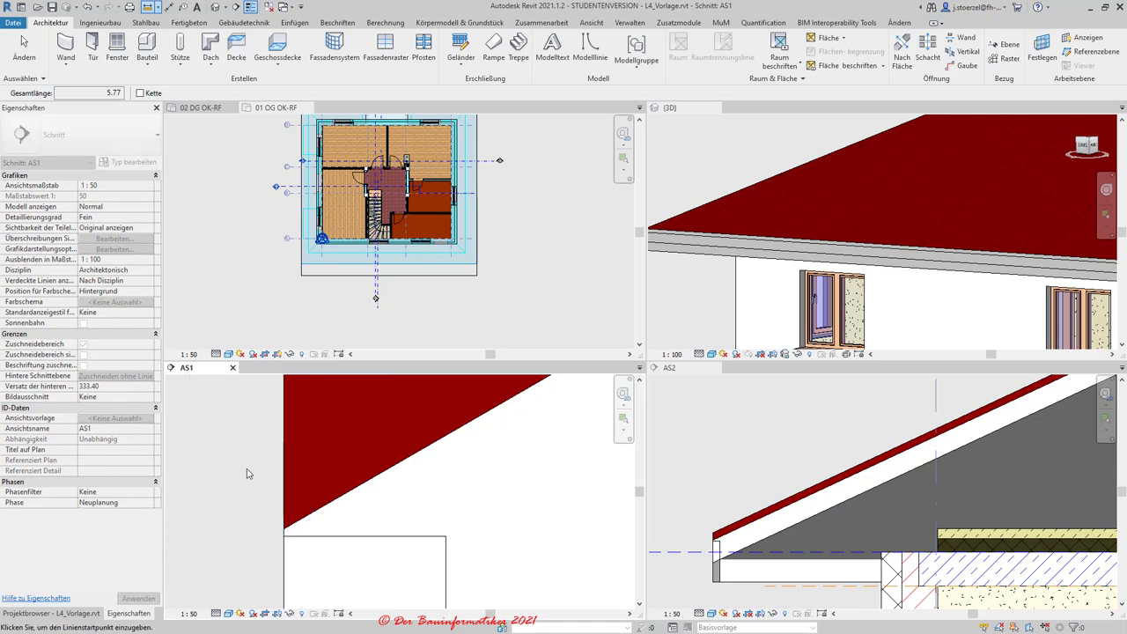
key("Escape")
- Change the fascia's Vertikaler Profilversatz to -5.75 and deselect it
left_click(302, 539)
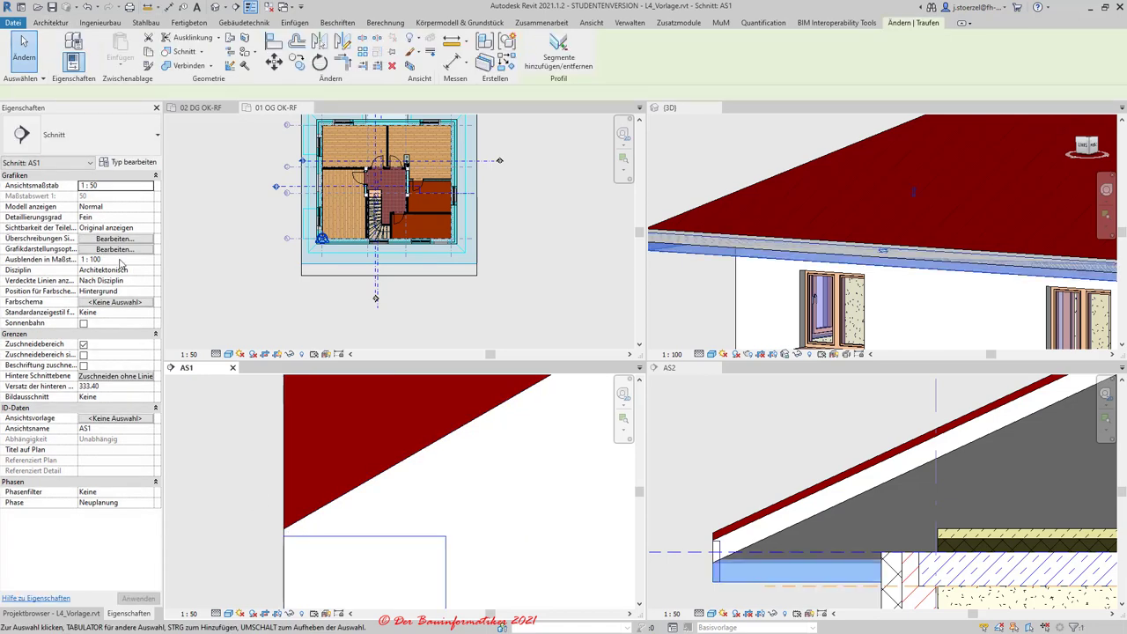
left_click(86, 185)
left_click_drag(83, 185, 116, 190)
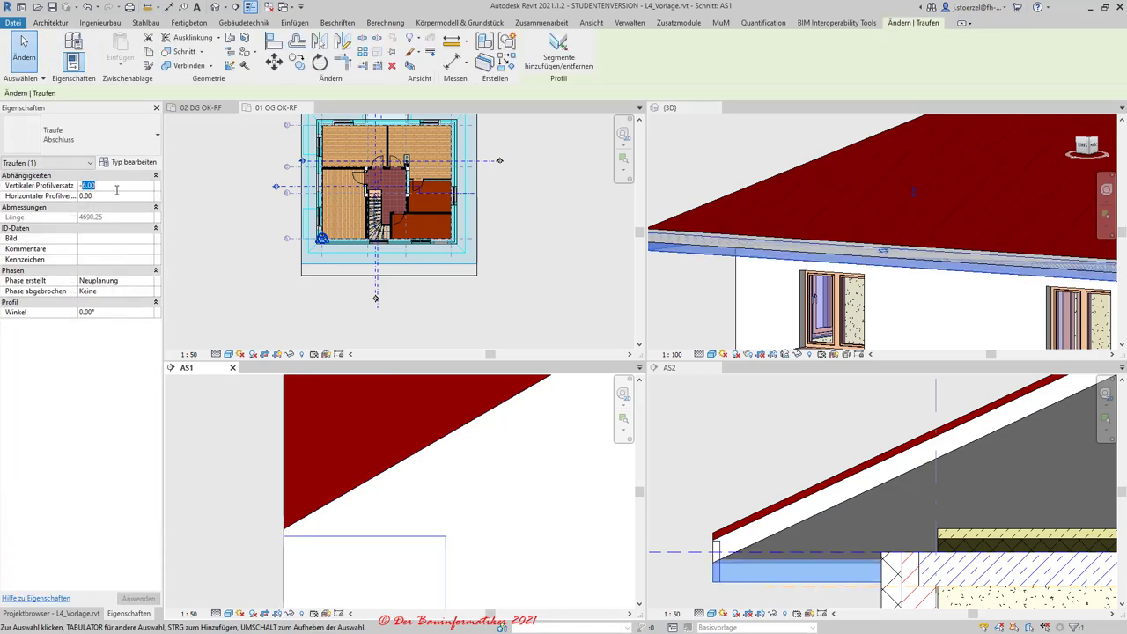
type(".")
key("BackSpace")
left_click(138, 597)
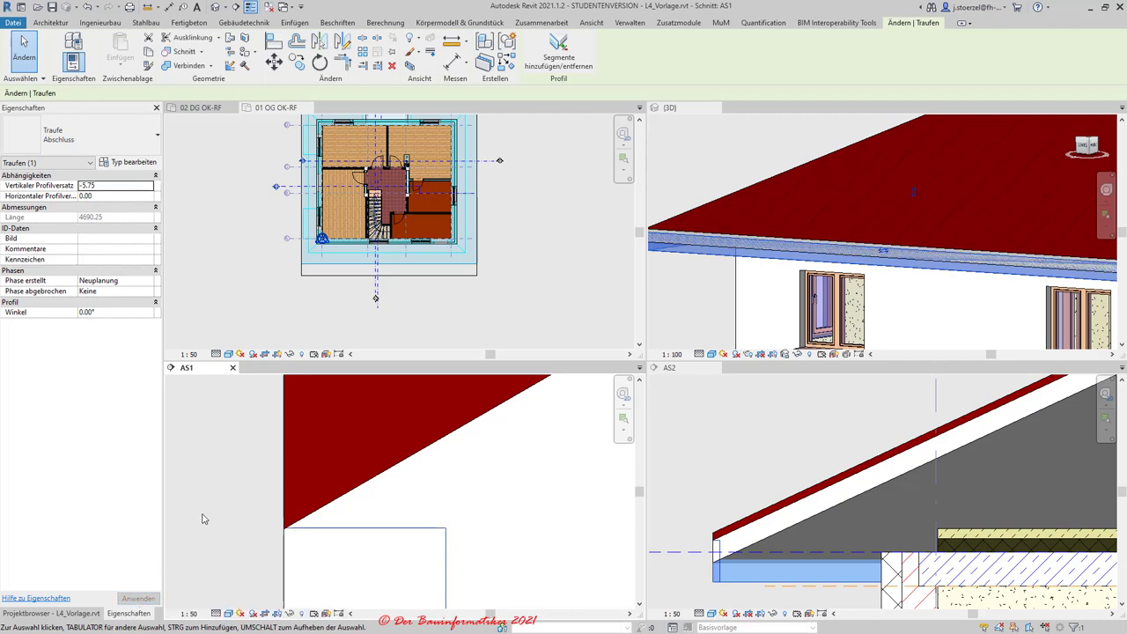
left_click(259, 487)
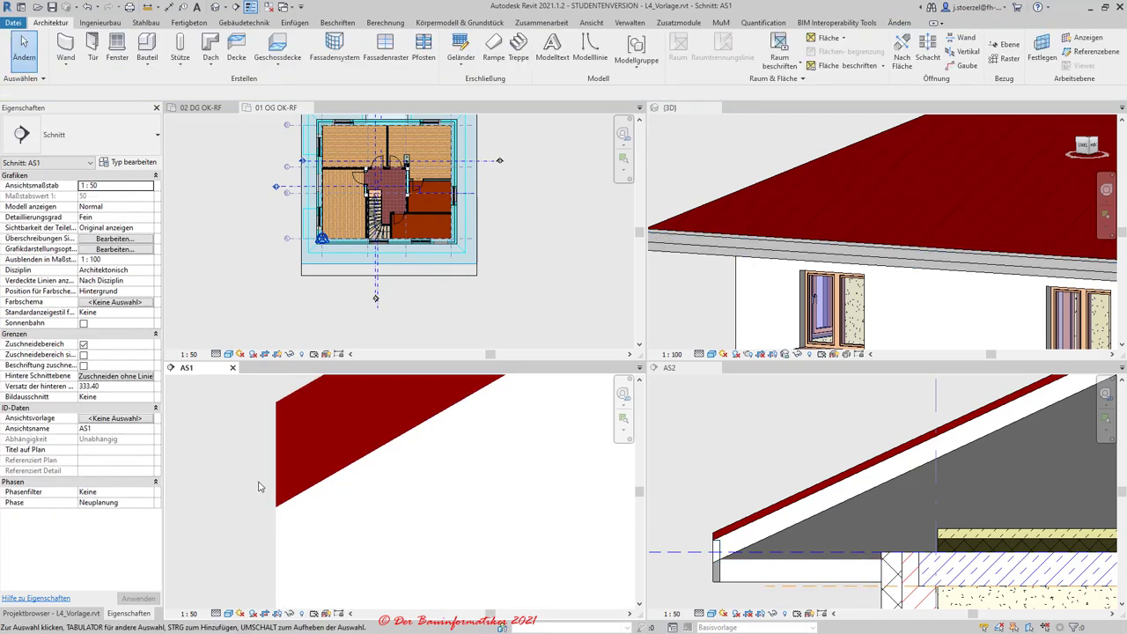
scroll(248, 481, "down", 2)
scroll(247, 480, "down", 2)
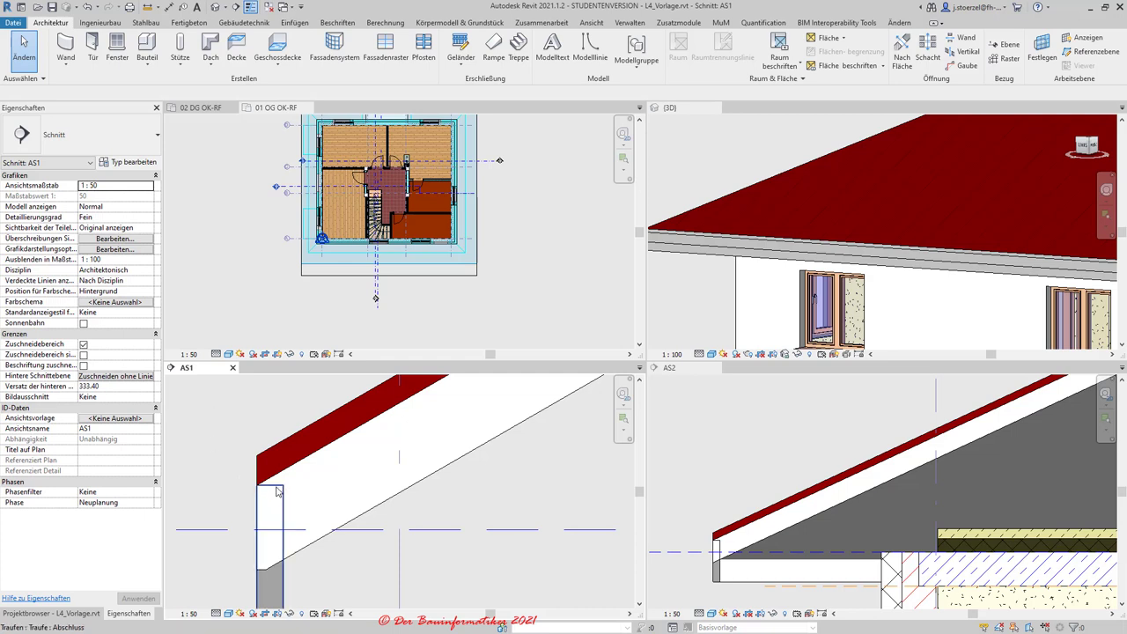
scroll(281, 491, "down", 1)
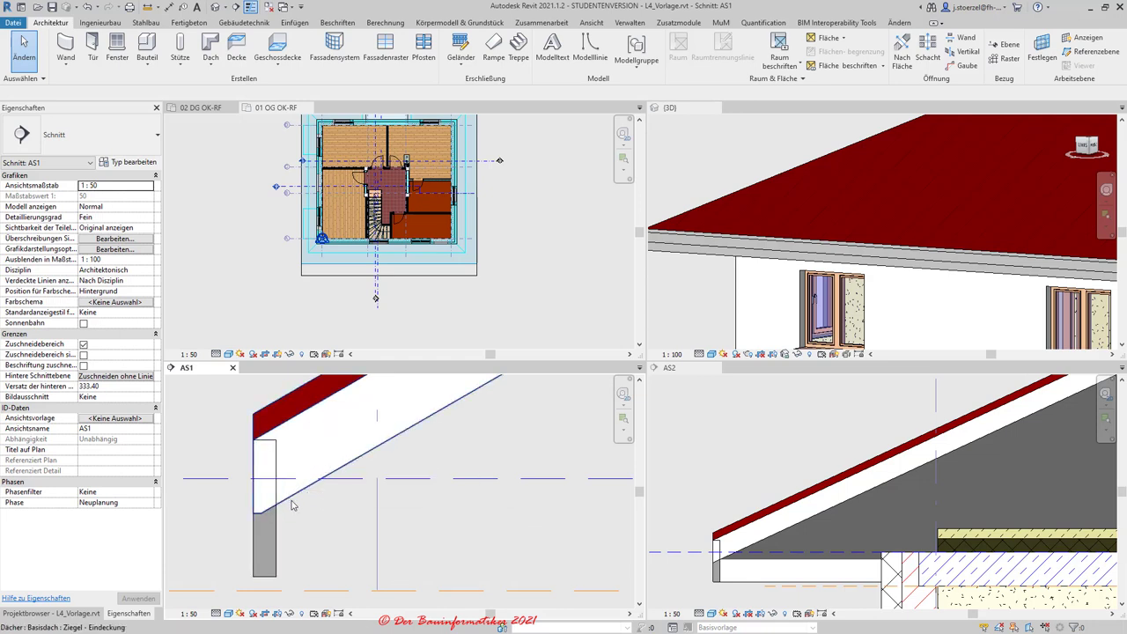
scroll(294, 504, "down", 2)
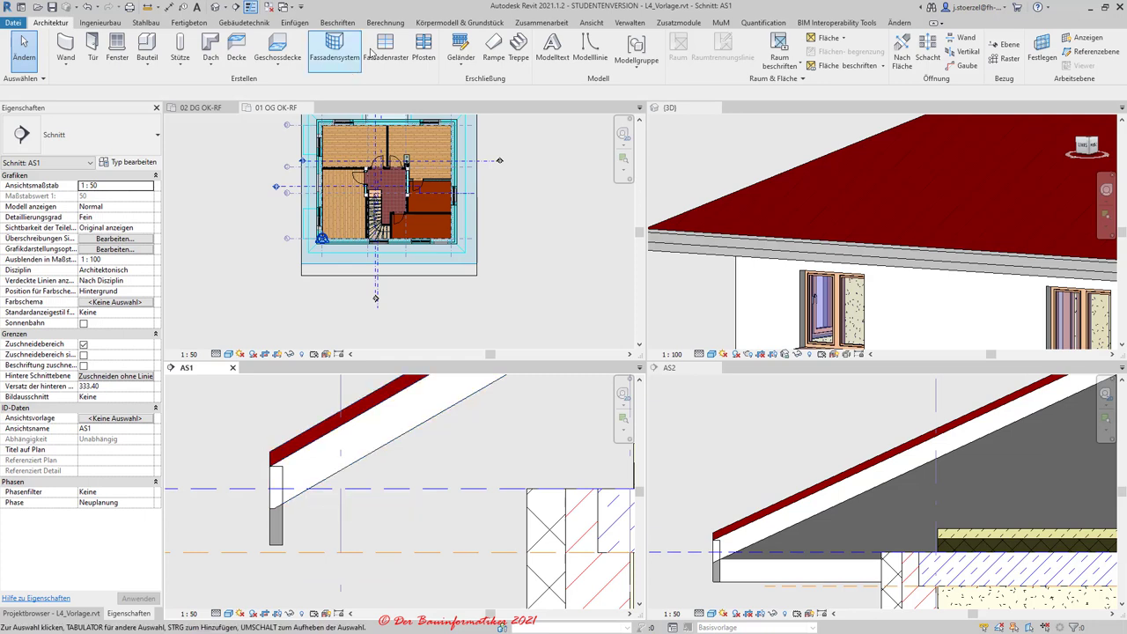
- Join the fascia and the hip roof with Geometrie verbinden in section AS1
left_click(899, 24)
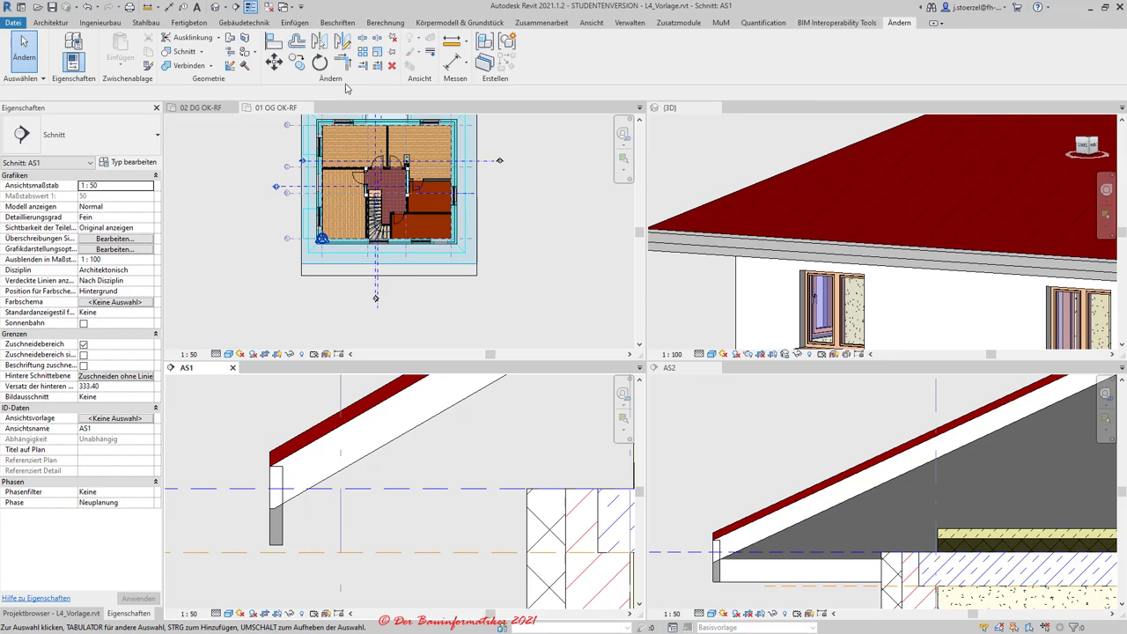
left_click(210, 67)
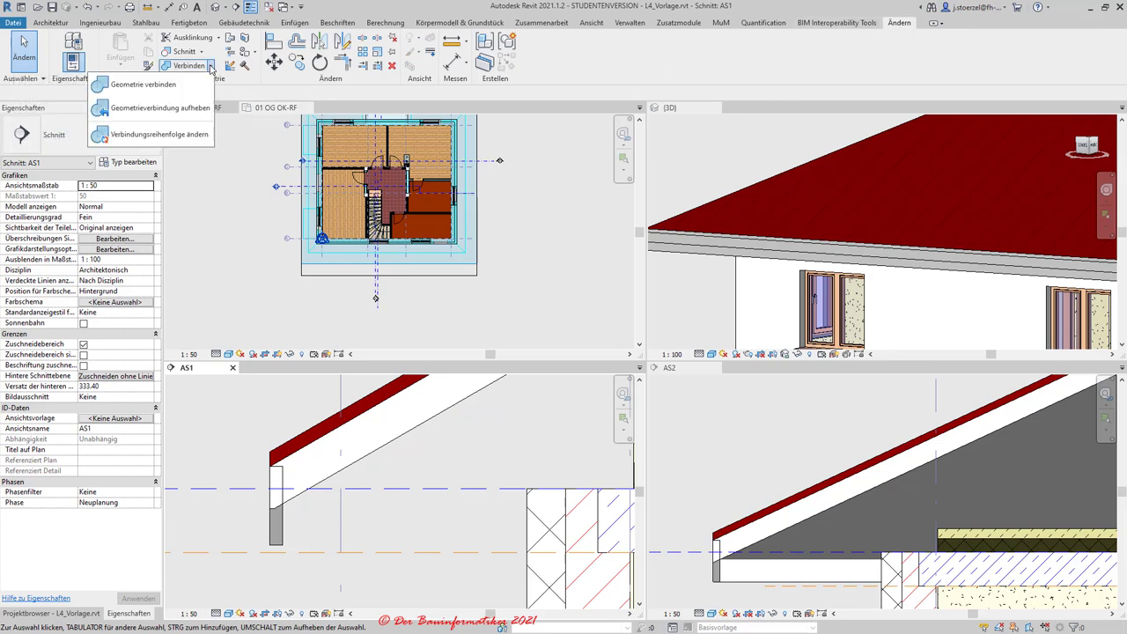
left_click(146, 89)
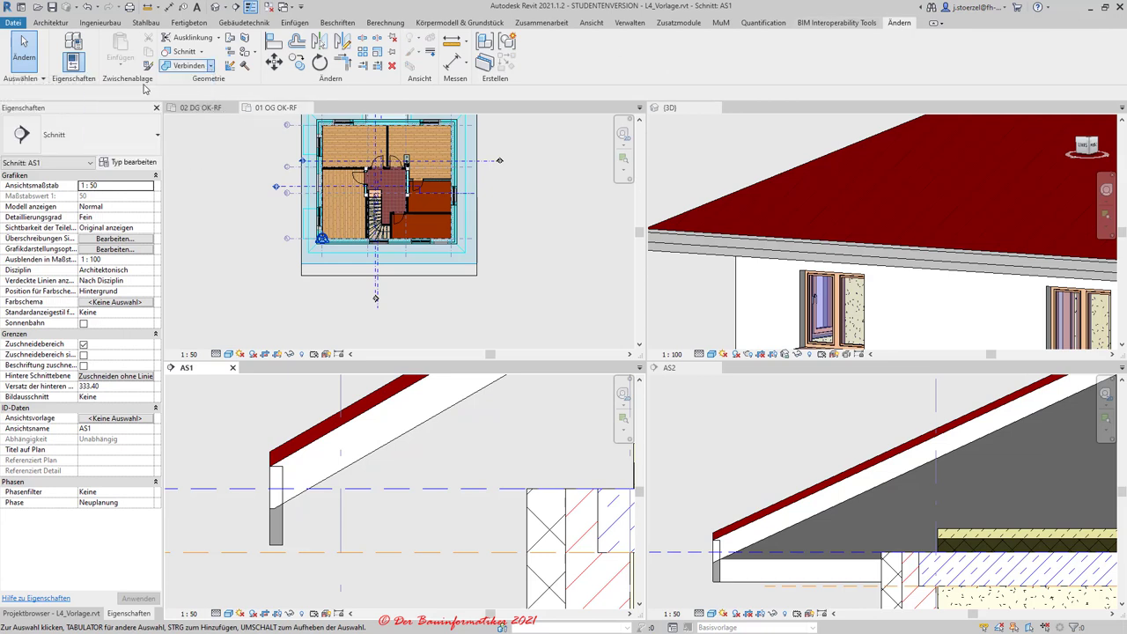
left_click(283, 533)
left_click(309, 481)
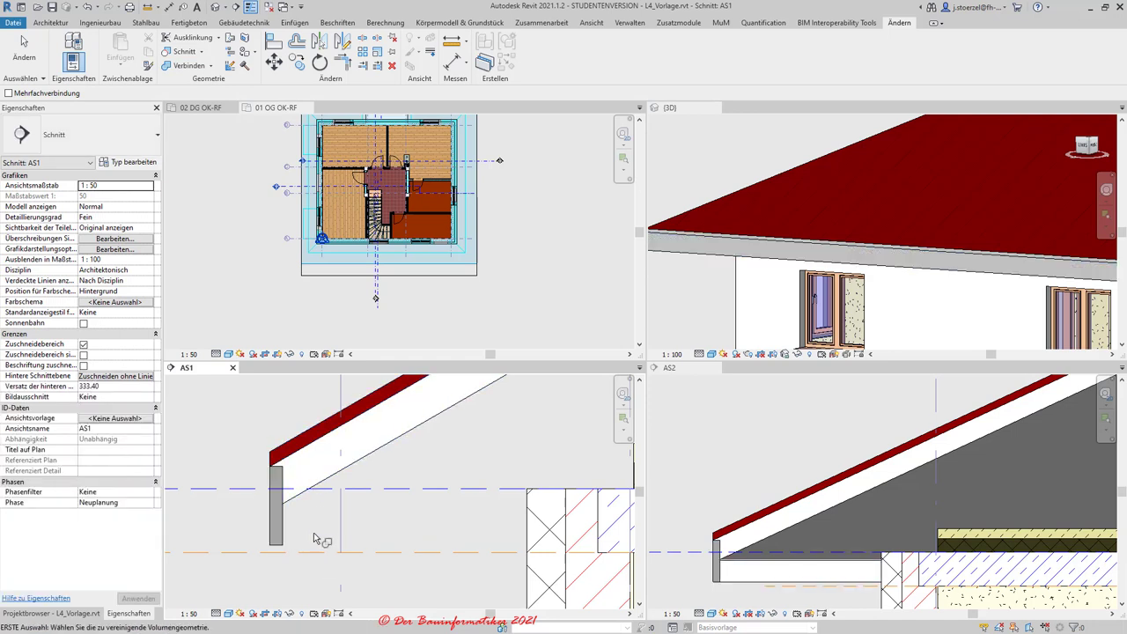
left_click(276, 531)
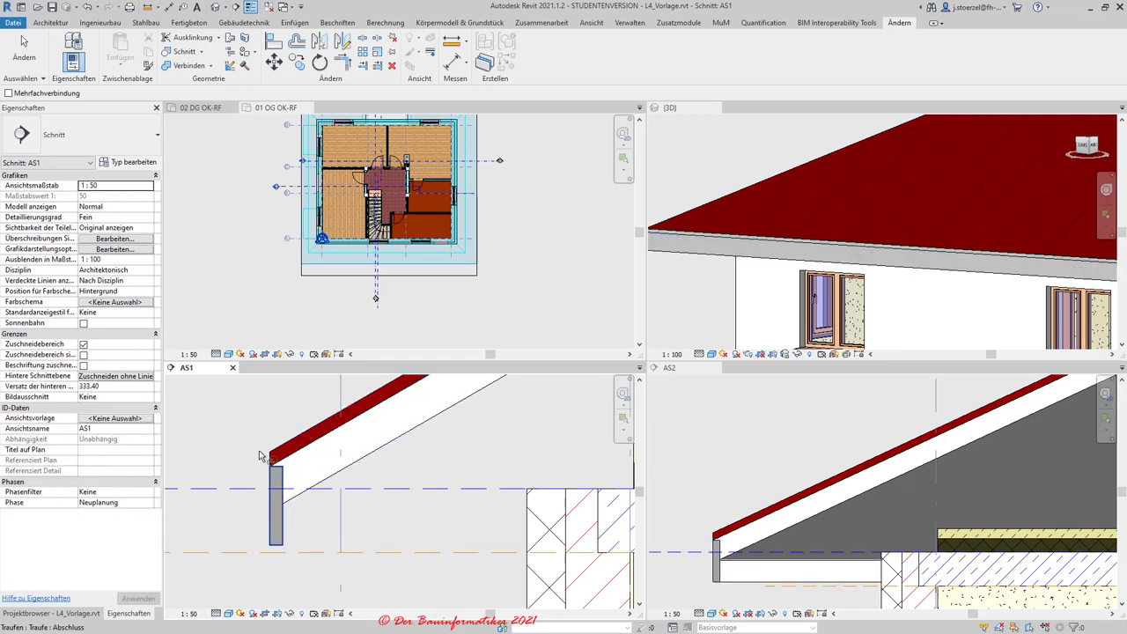
key("Escape")
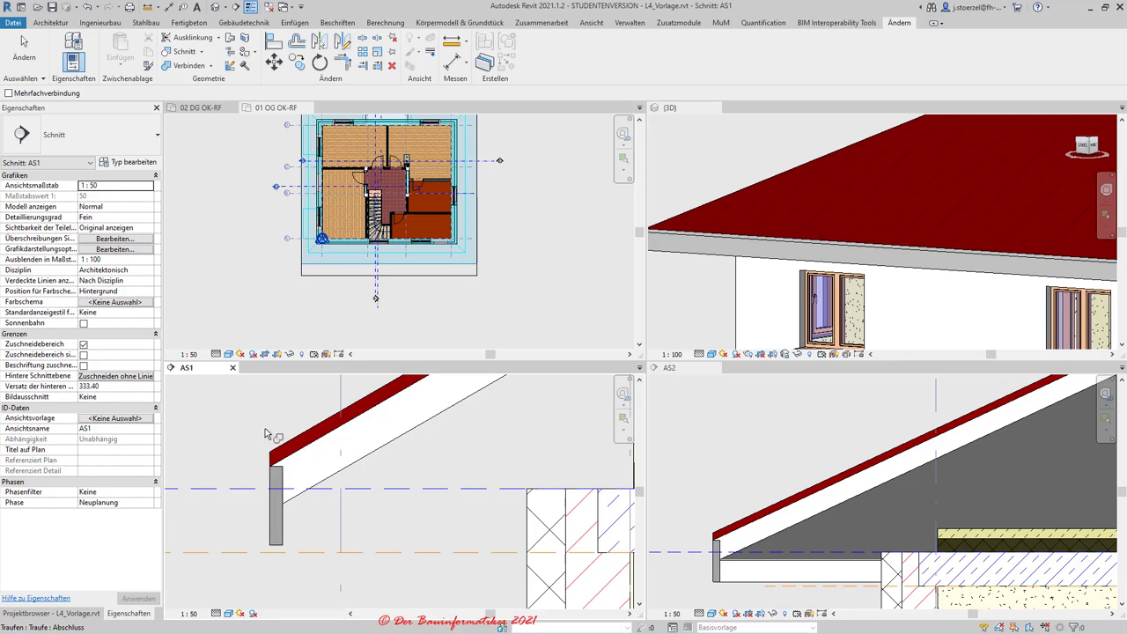
left_click(29, 35)
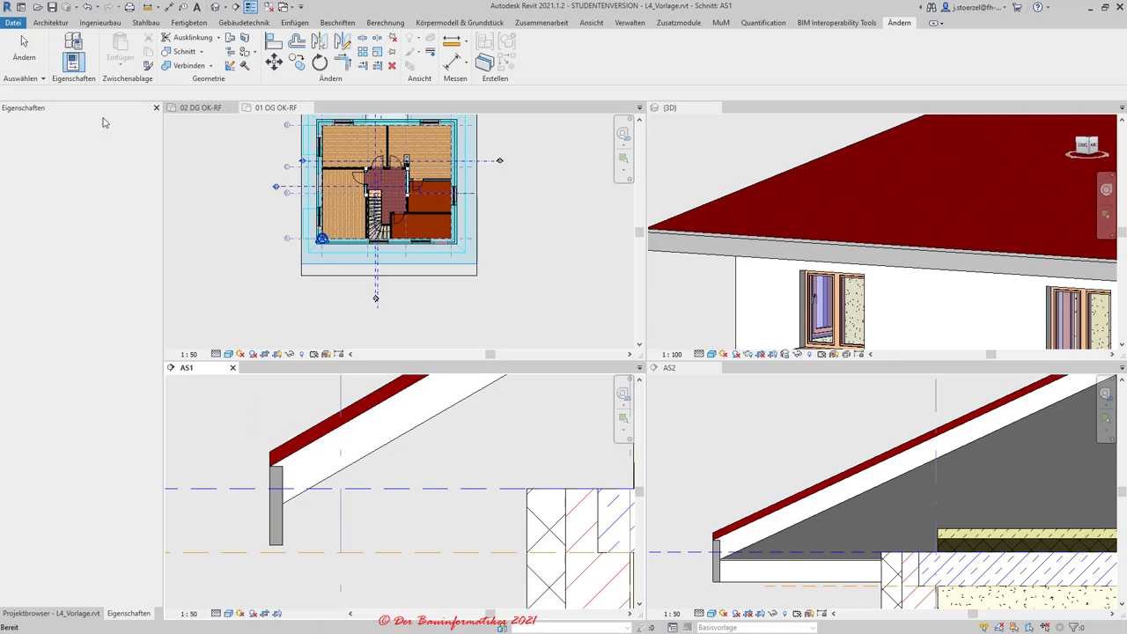
scroll(276, 466, "up", 4)
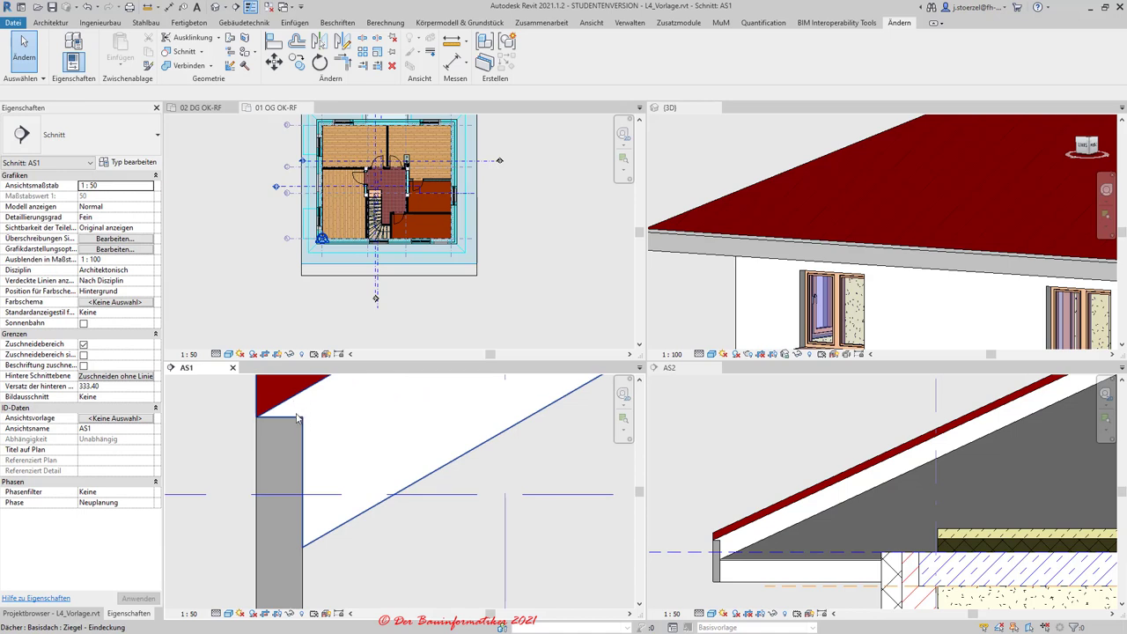
scroll(297, 419, "down", 3)
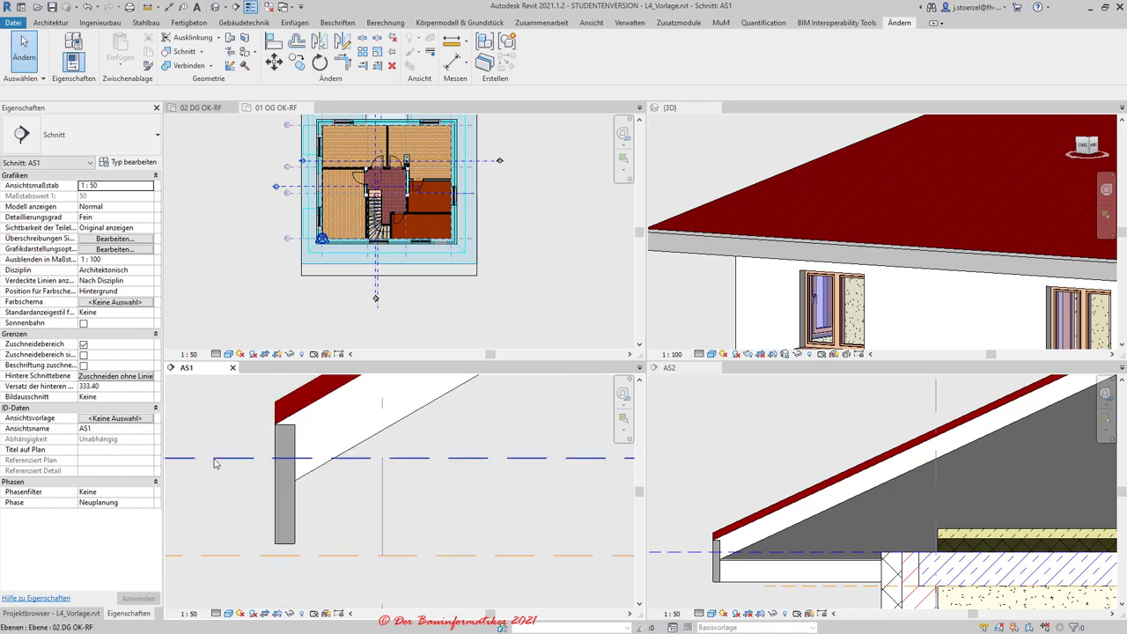
- Browse the Projektbrowser to the Ortgang - Traufe 40 x 150 and 50 x 200 profiles
left_click(61, 613)
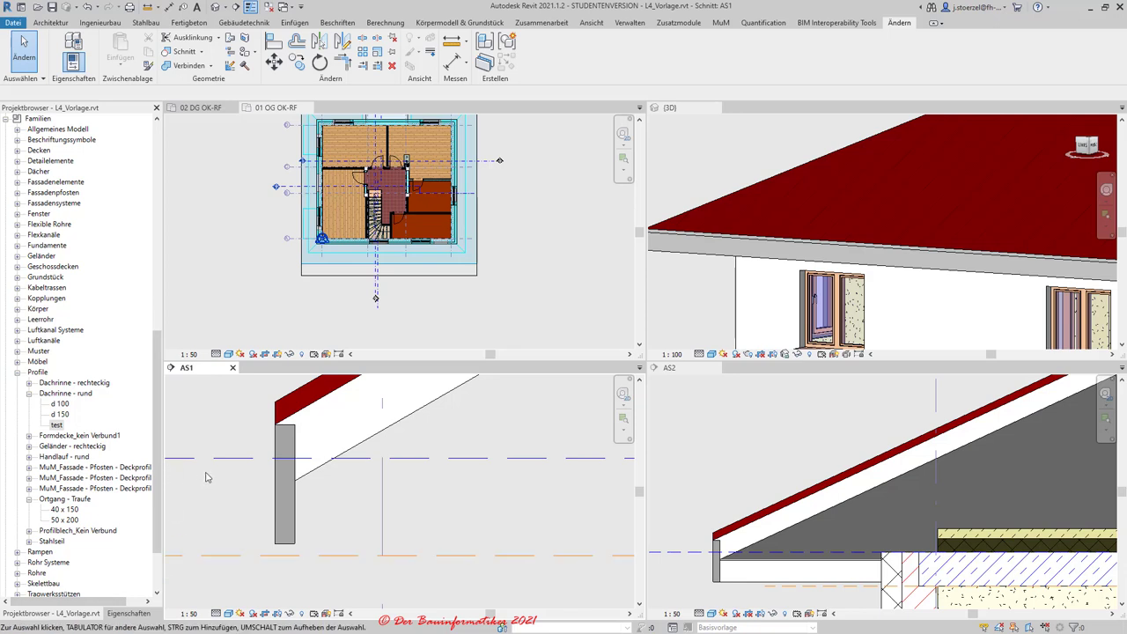
scroll(70, 351, "up", 1)
scroll(48, 257, "up", 2)
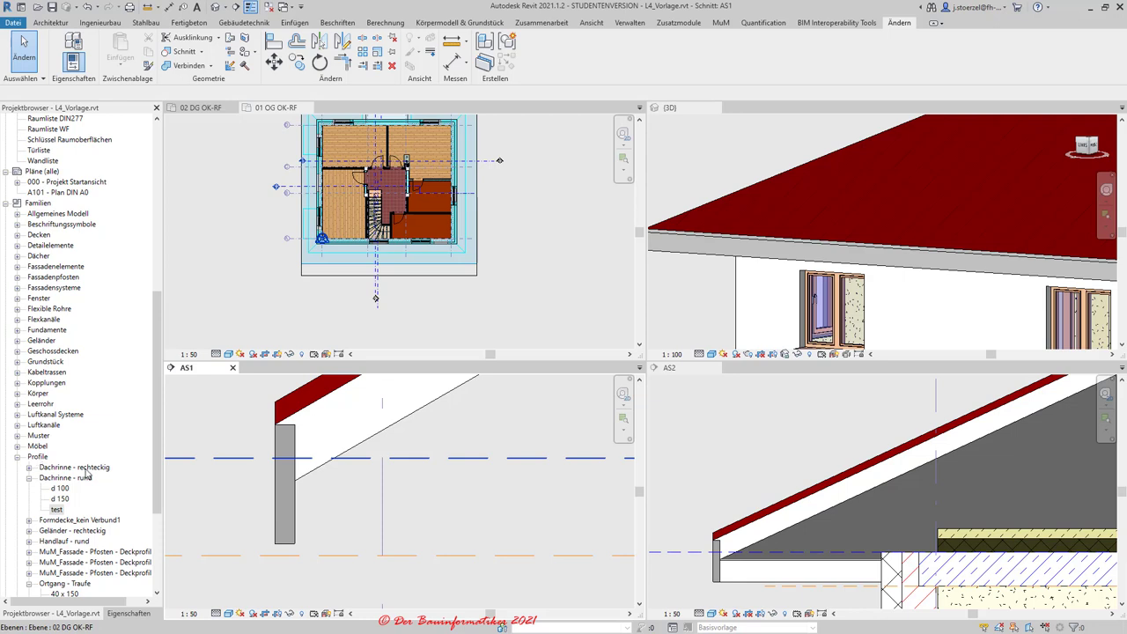
scroll(88, 477, "down", 1)
scroll(82, 472, "down", 1)
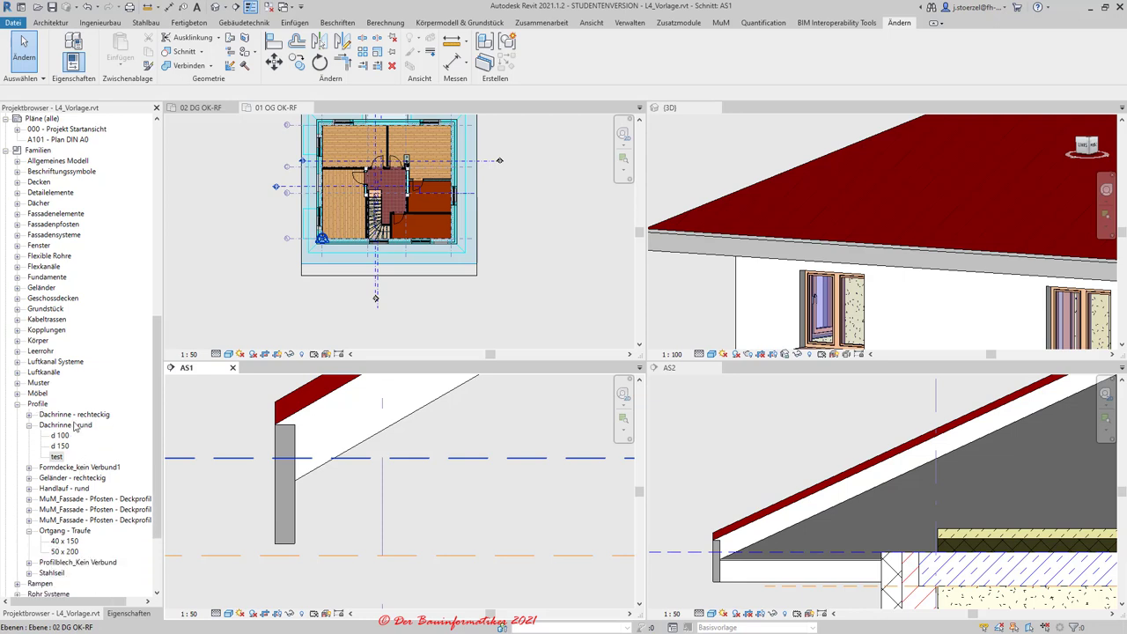
scroll(64, 438, "down", 2)
scroll(69, 437, "down", 2)
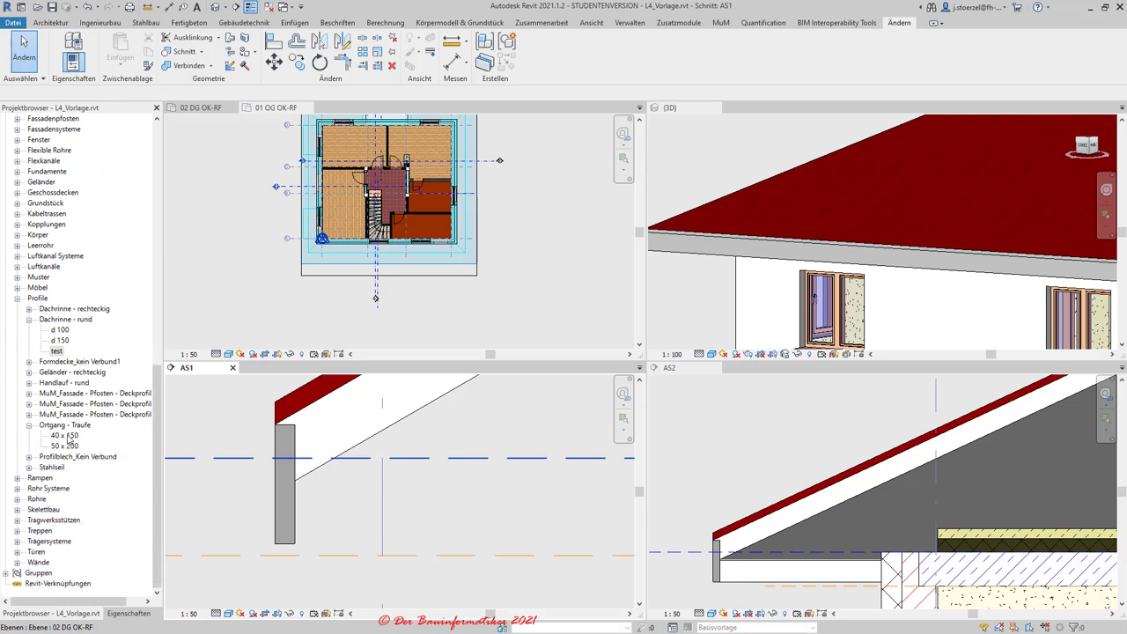
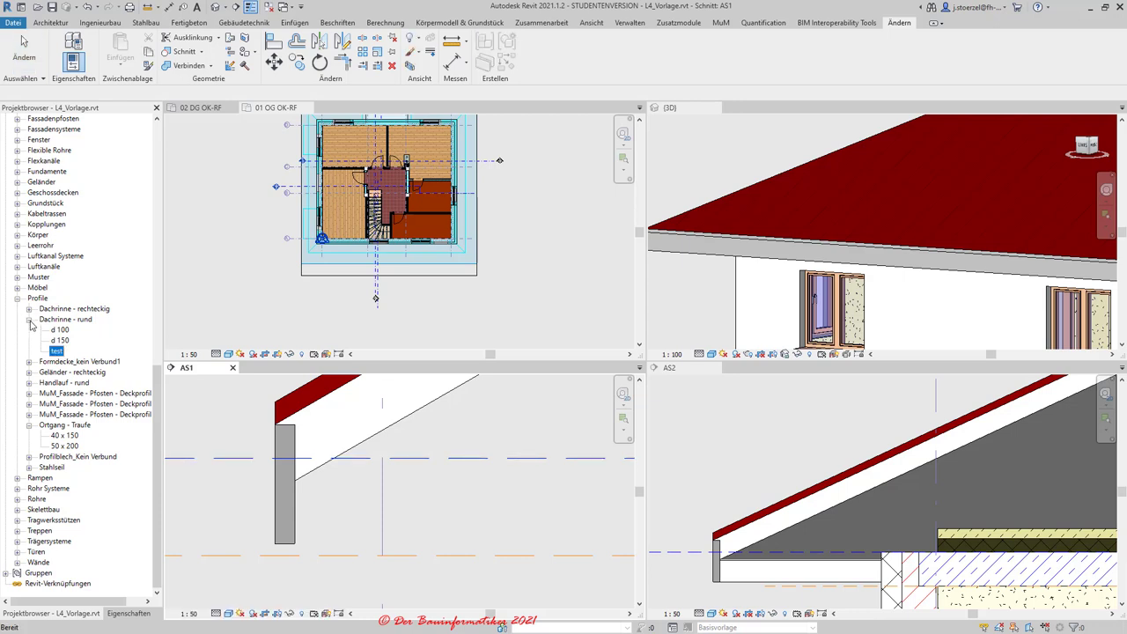
- Create a new type named 'Test' under the Ortgang - Traufe profile family
left_click(30, 319)
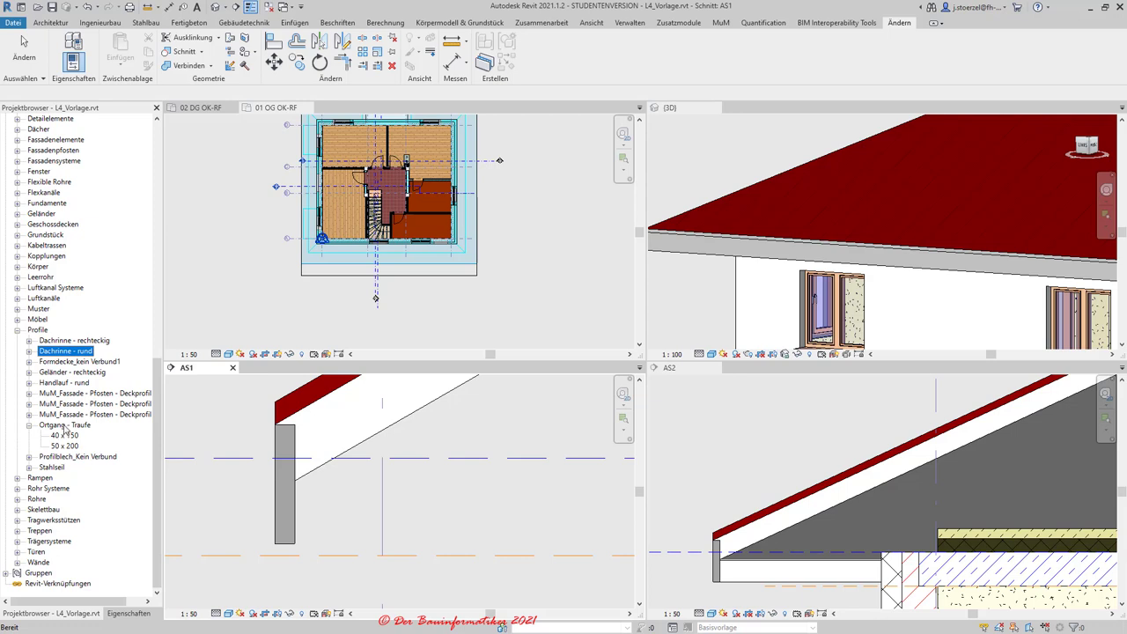
left_click(59, 429)
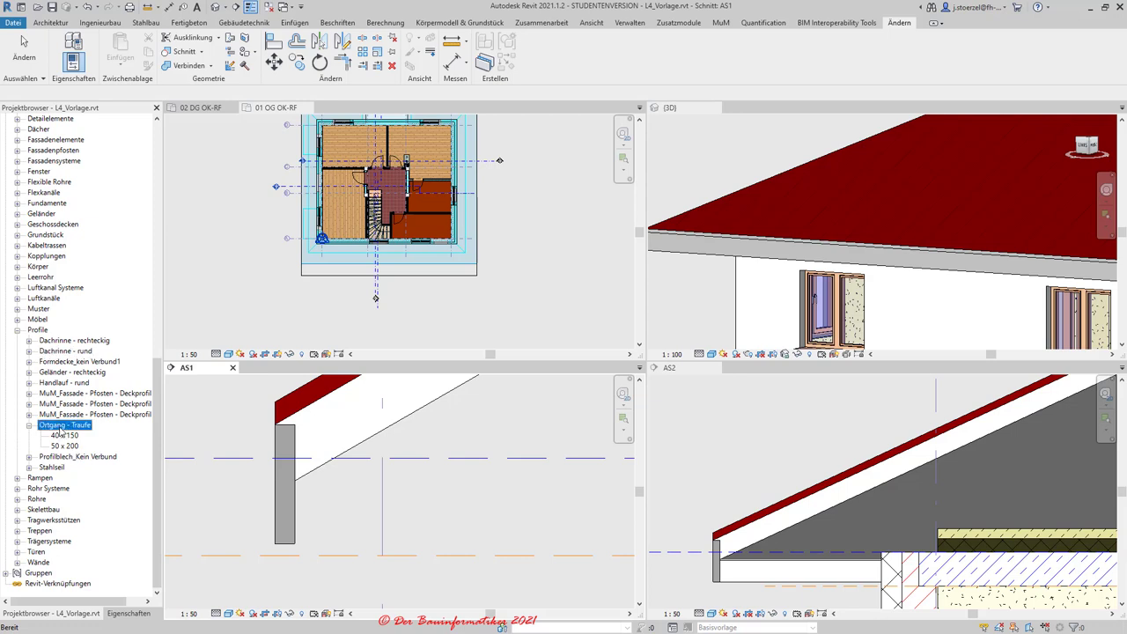
right_click(61, 429)
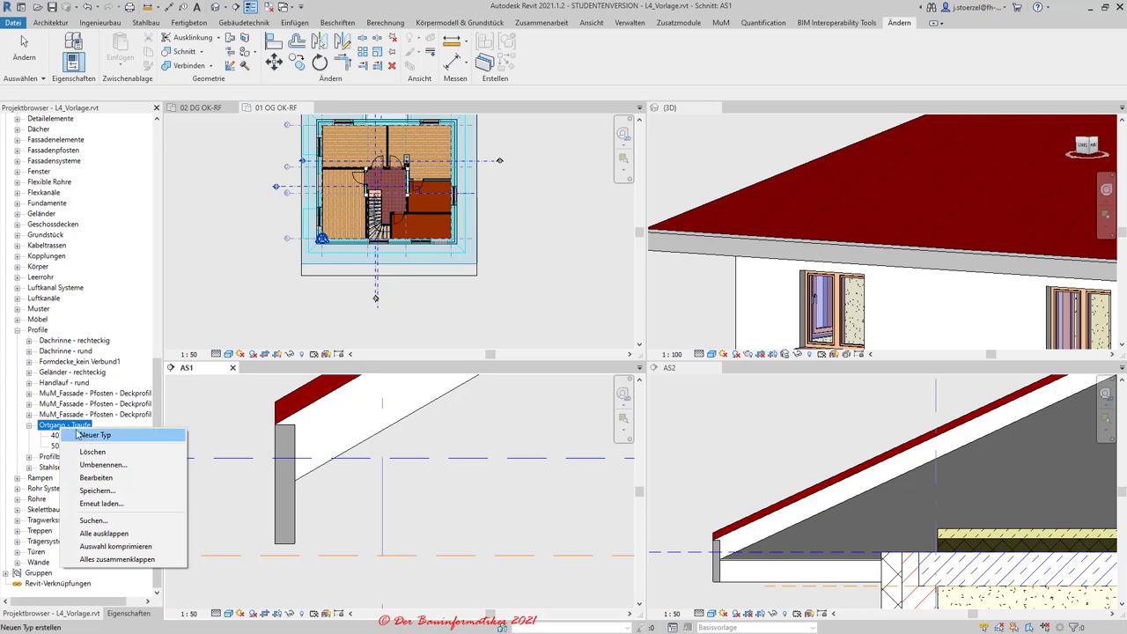
left_click(93, 437)
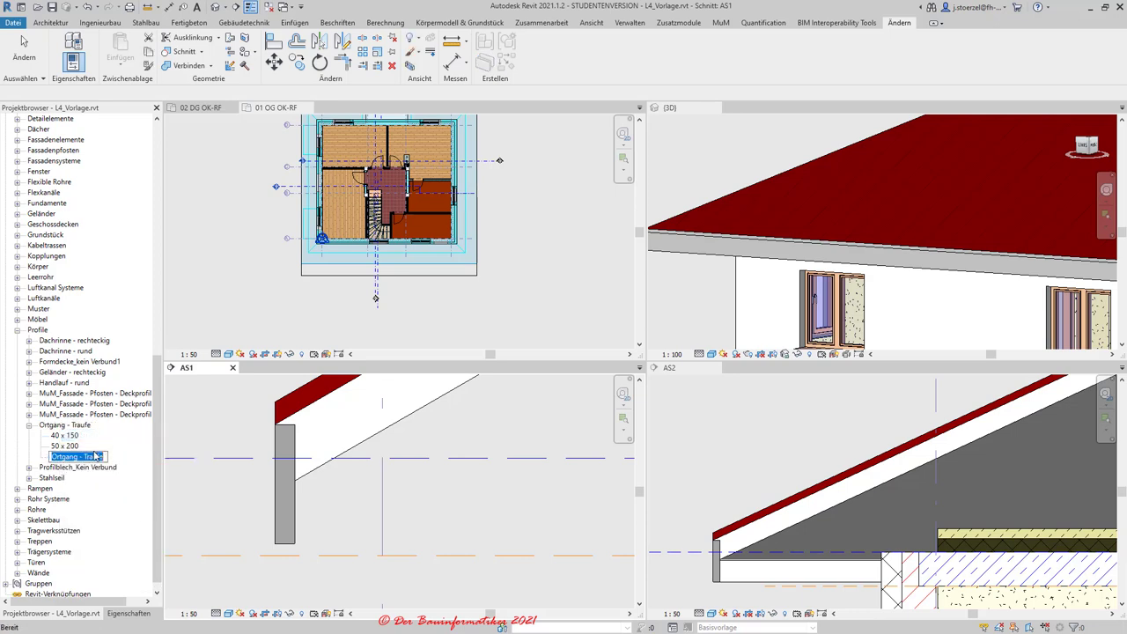
type("Test")
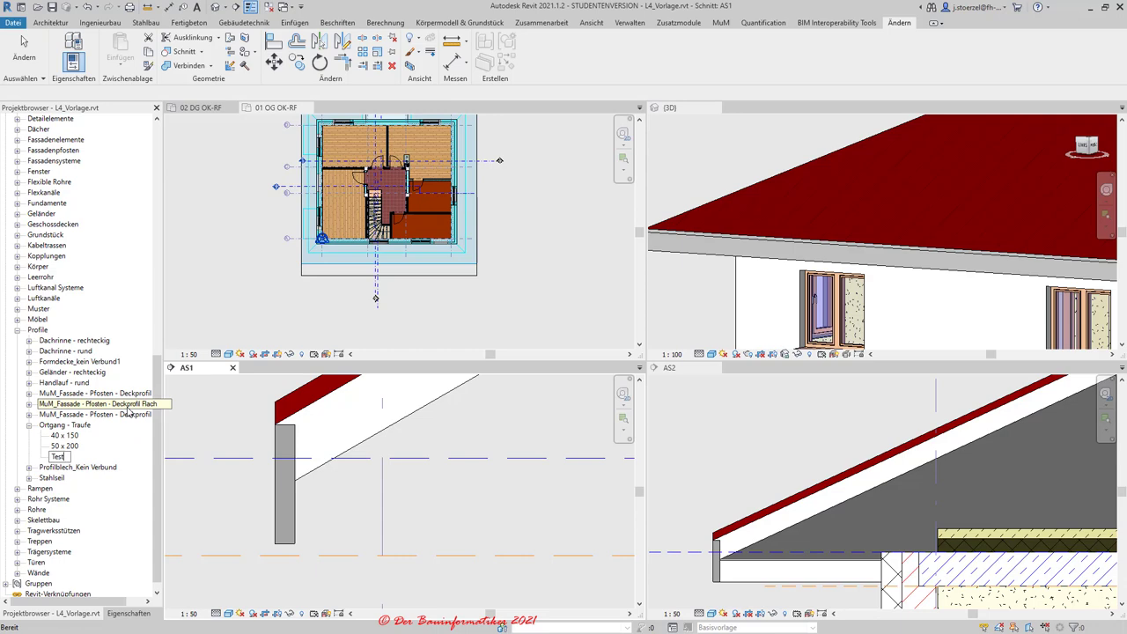
key("Return")
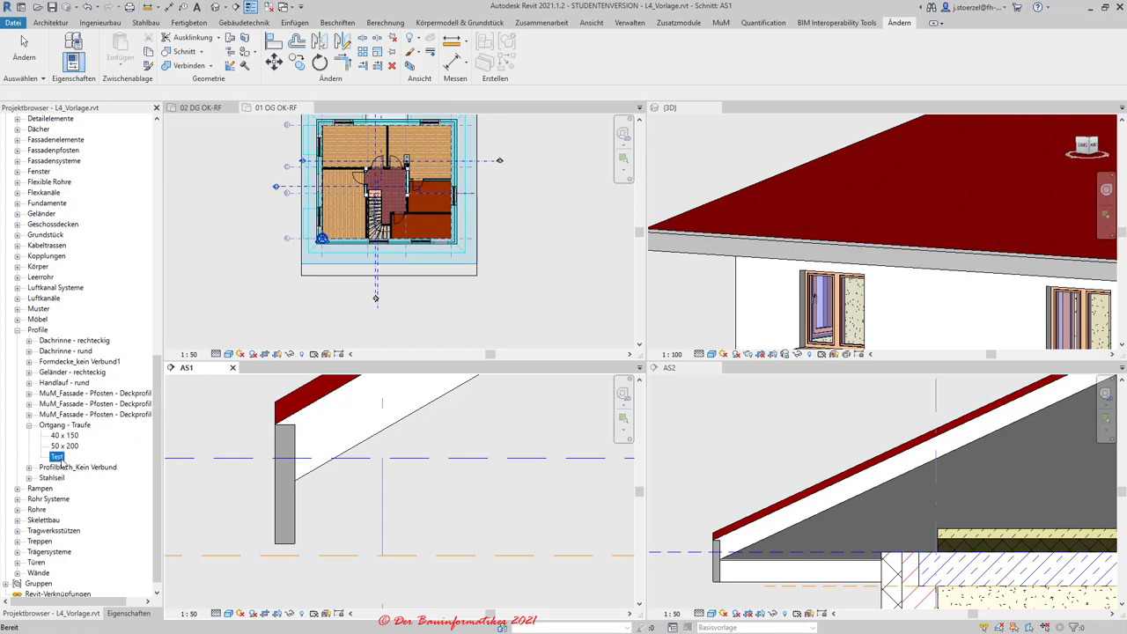
double_click(58, 457)
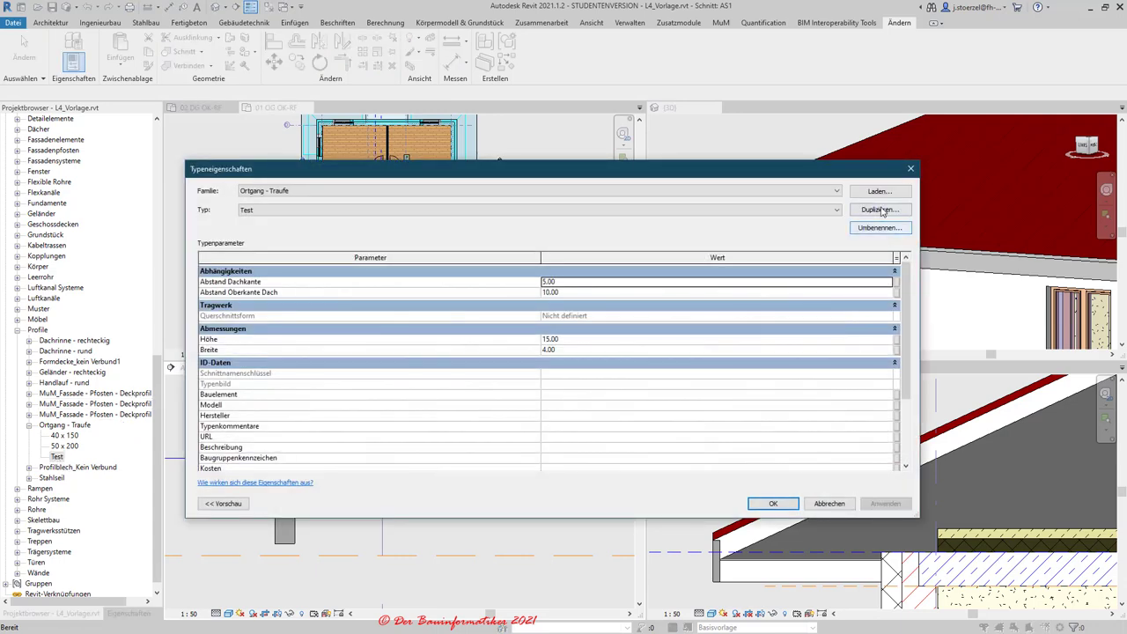
left_click(869, 194)
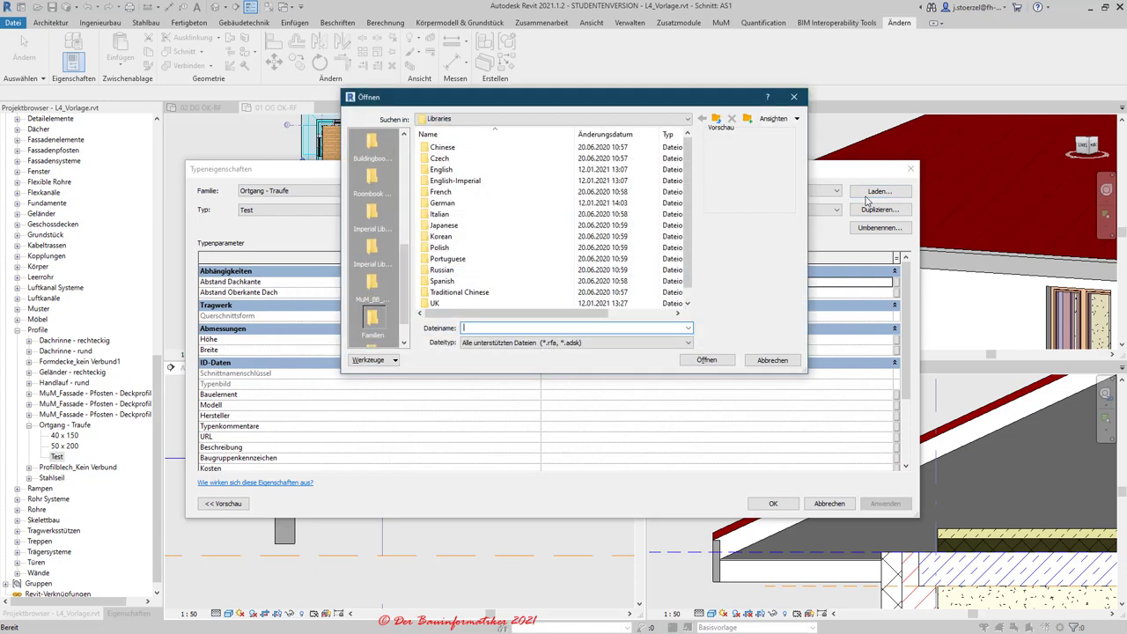
double_click(444, 202)
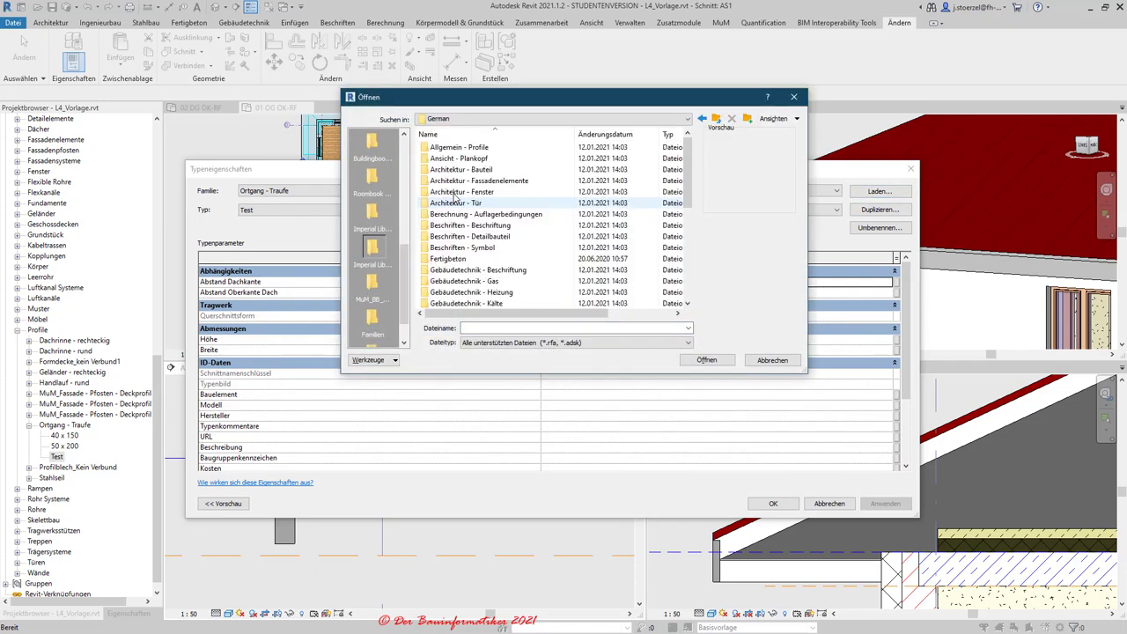
double_click(467, 149)
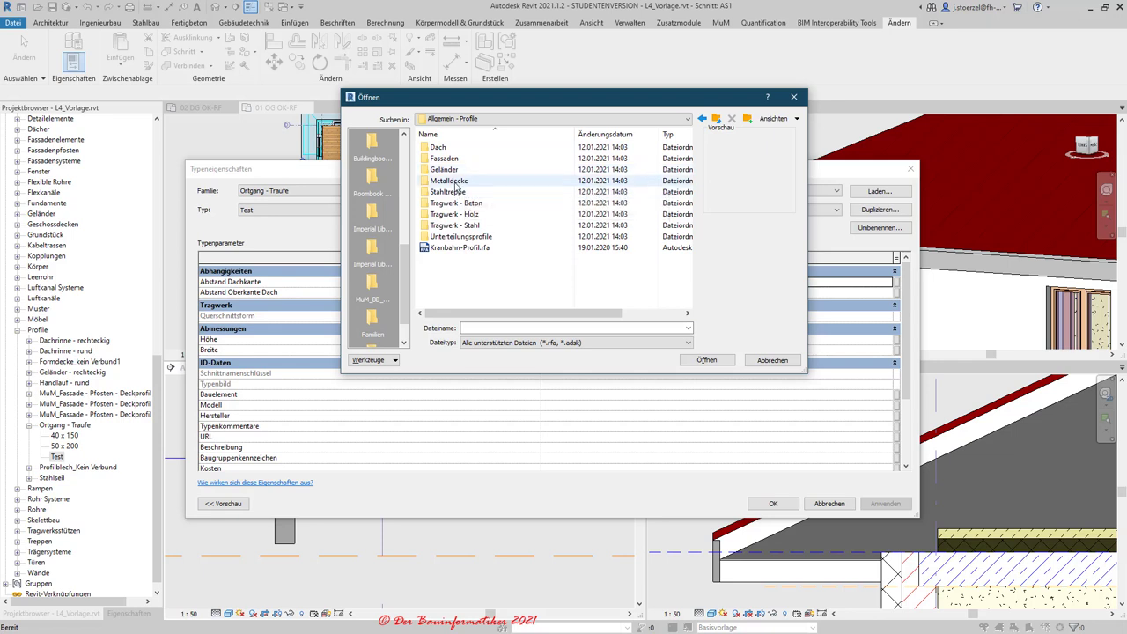
double_click(447, 147)
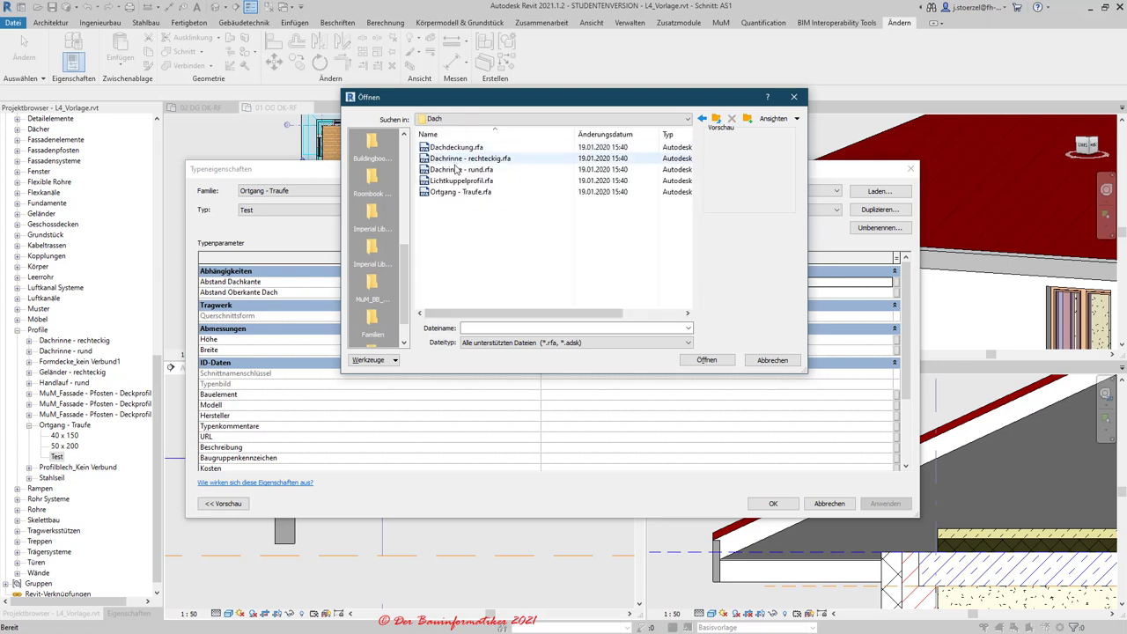
left_click(457, 169)
left_click(458, 181)
left_click(458, 191)
left_click(458, 158)
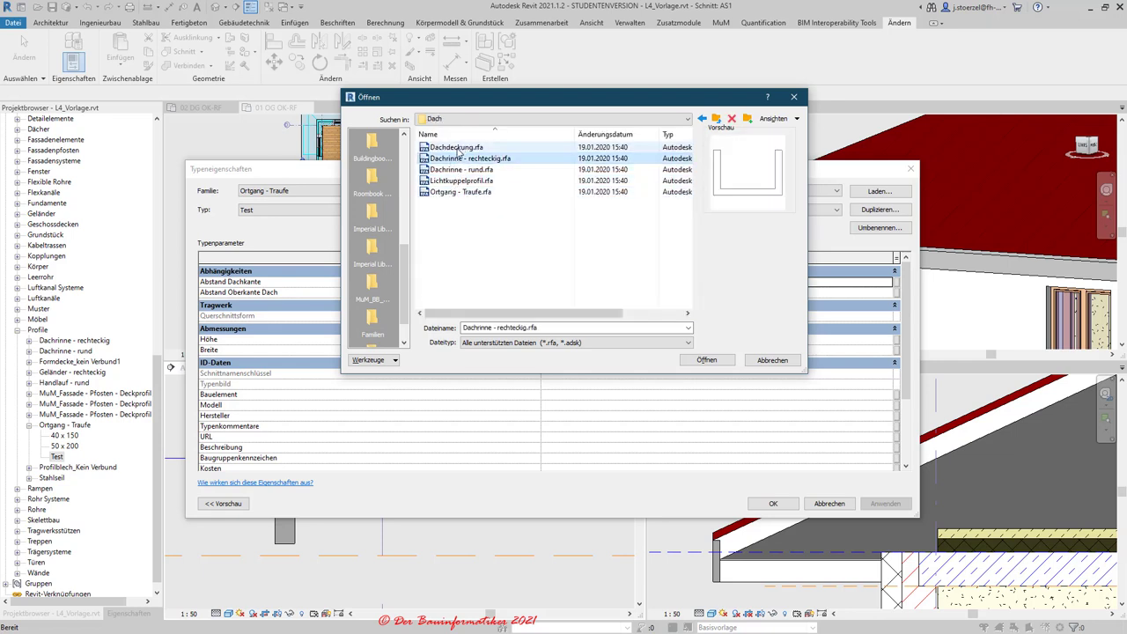
left_click(456, 149)
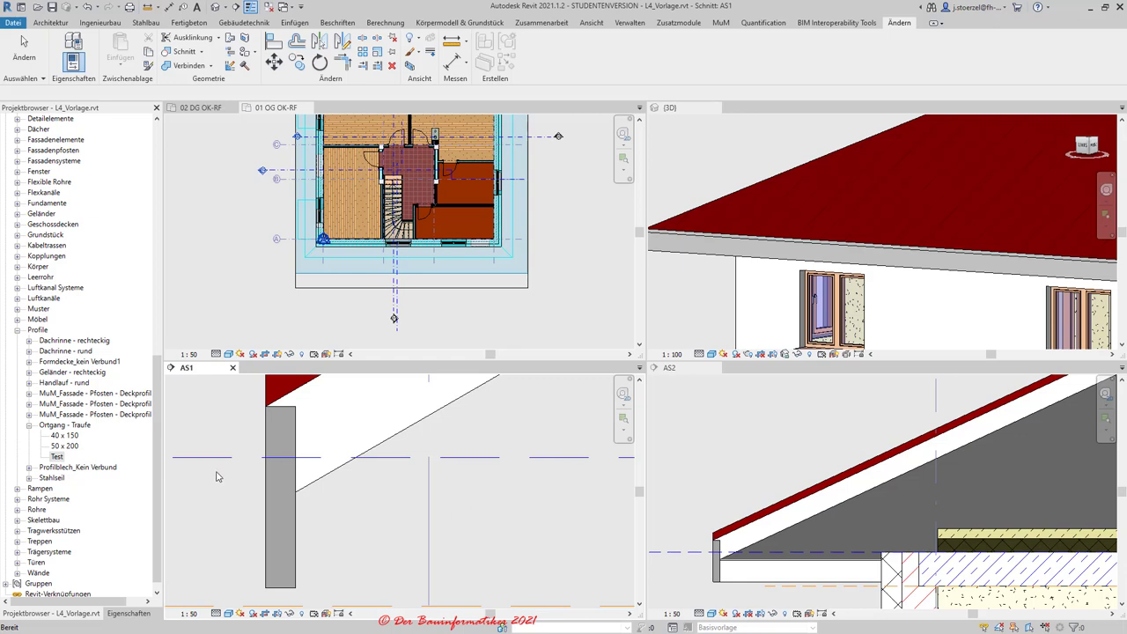
- Activate the 02 DG OK-RF plan, then select and inspect the eave fascia in section AS1
scroll(218, 476, "down", 2)
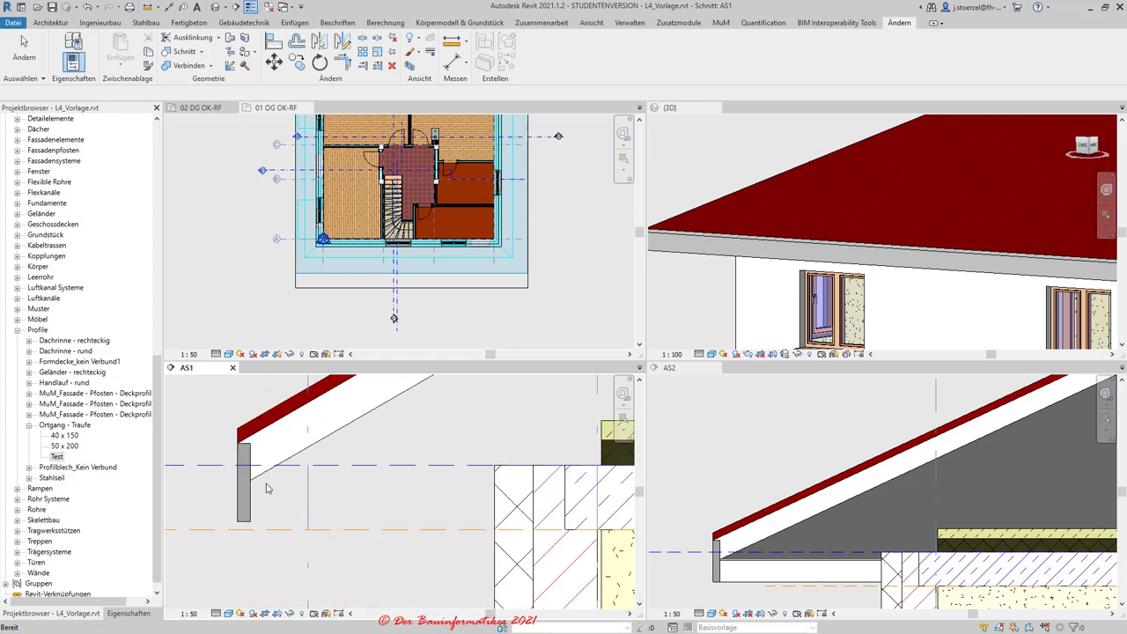
left_click(216, 107)
scroll(291, 213, "up", 2)
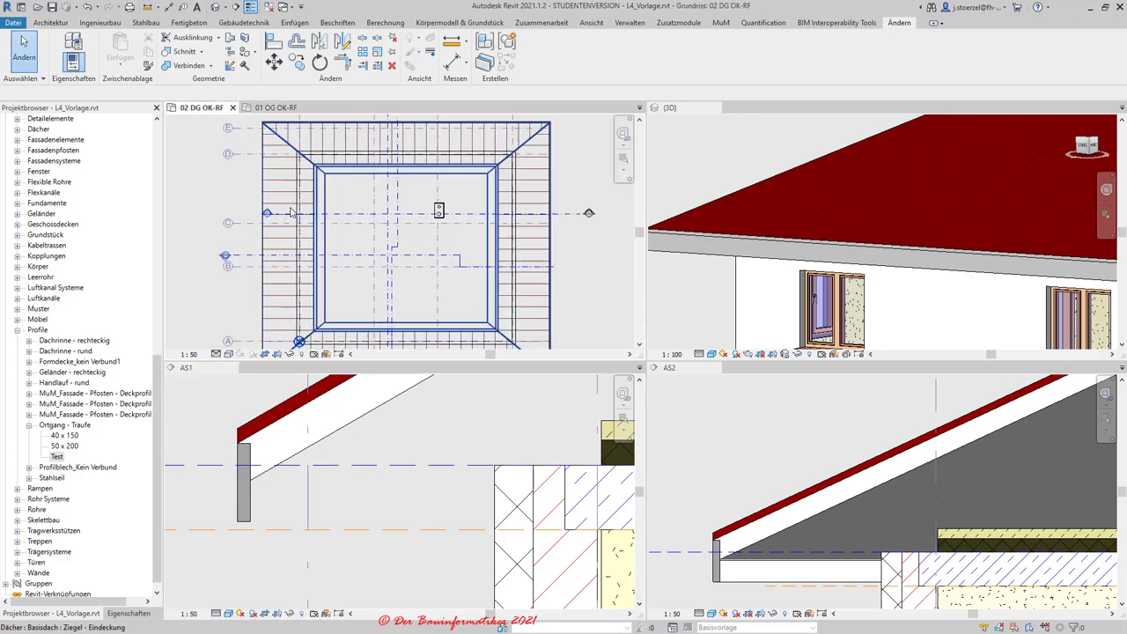
scroll(291, 213, "up", 2)
scroll(254, 173, "up", 3)
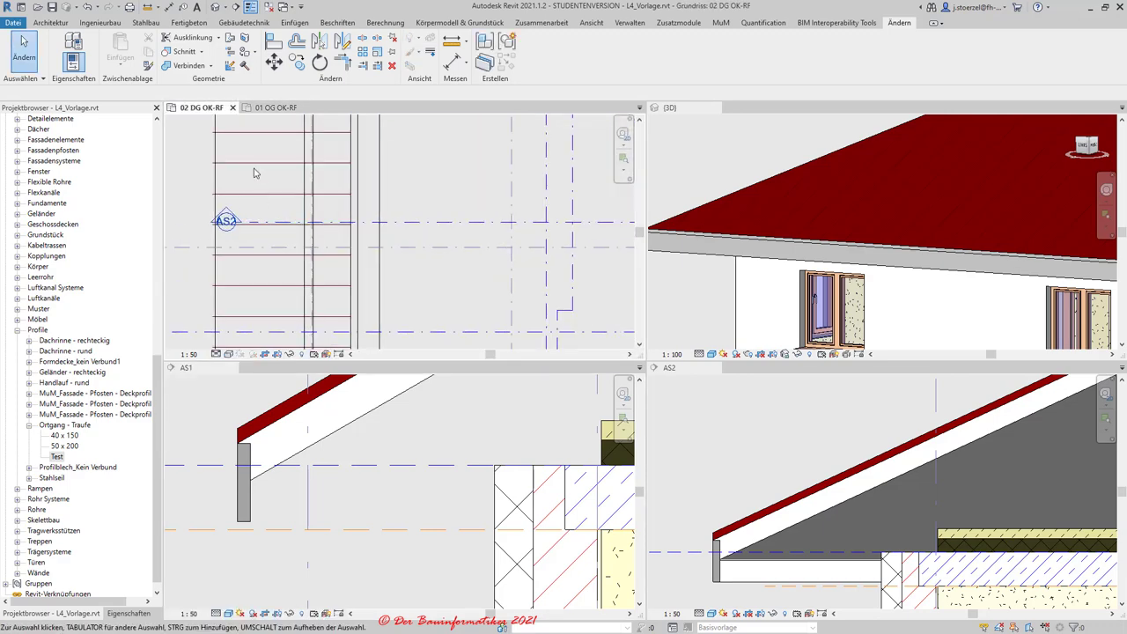
left_click(243, 510)
left_click(243, 512)
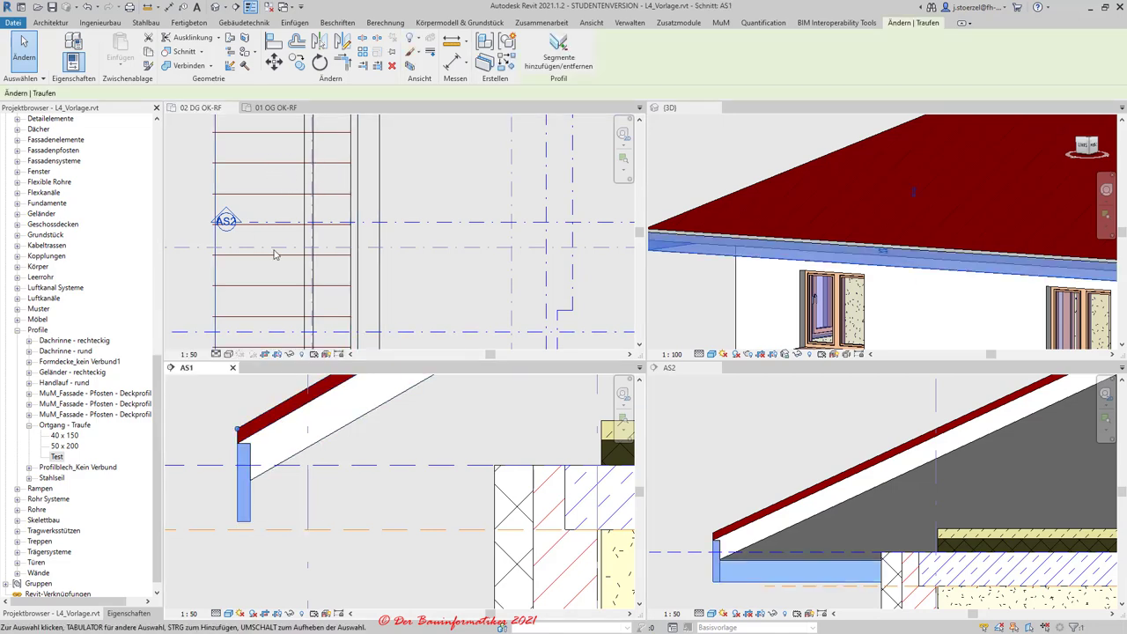
scroll(211, 229, "down", 3)
scroll(205, 239, "down", 2)
scroll(205, 238, "down", 1)
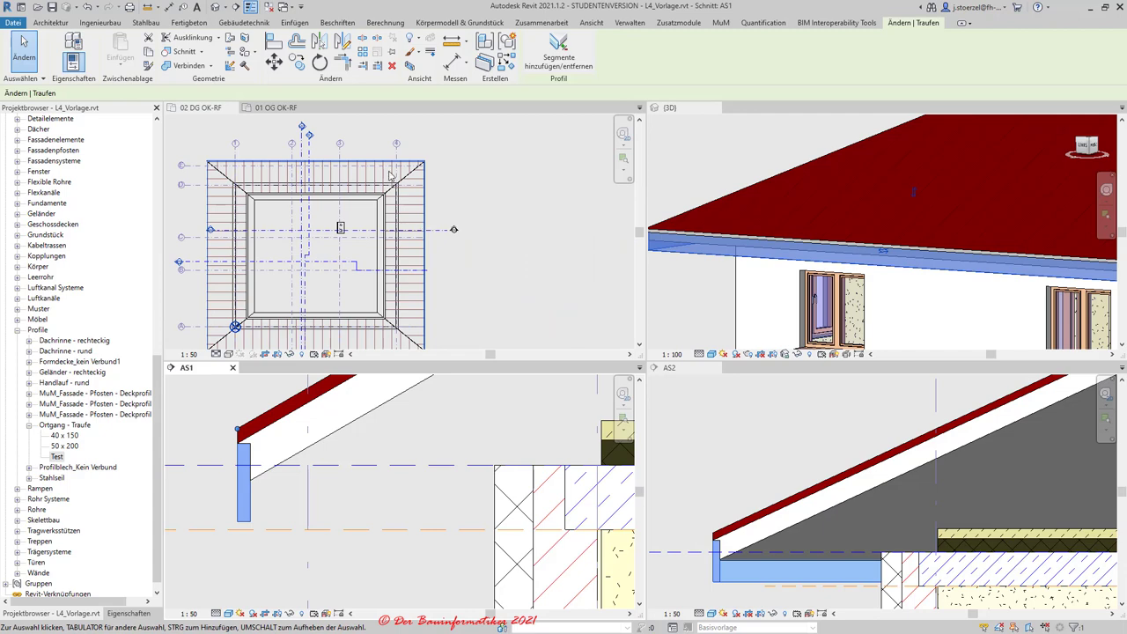
scroll(192, 161, "up", 4)
scroll(224, 174, "up", 1)
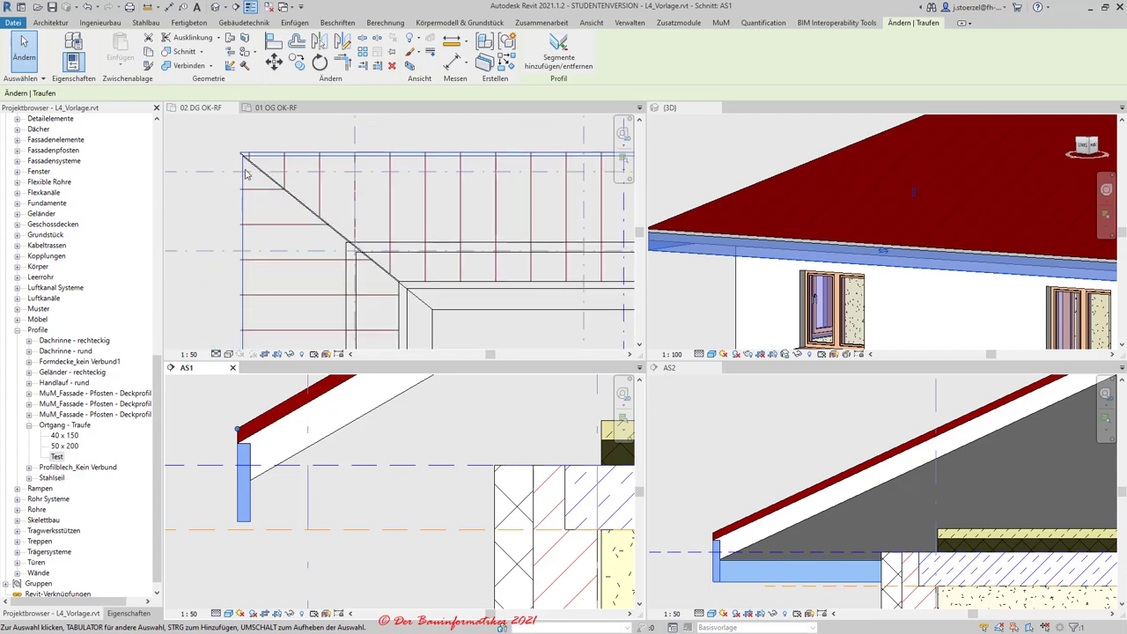
scroll(252, 165, "up", 2)
scroll(256, 189, "up", 1)
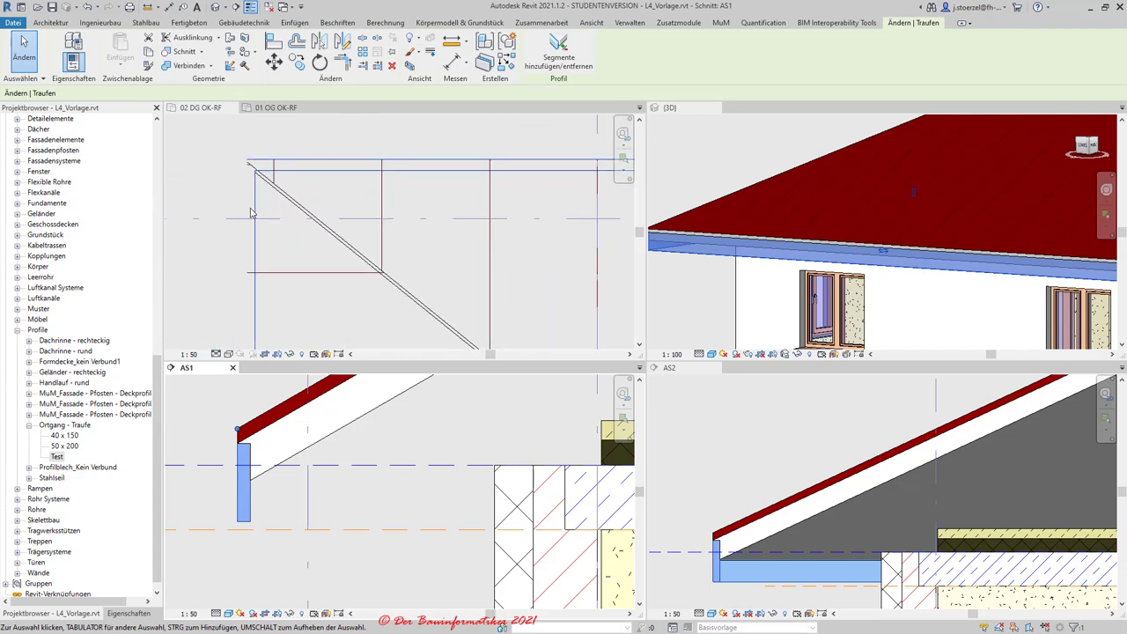
scroll(249, 211, "down", 3)
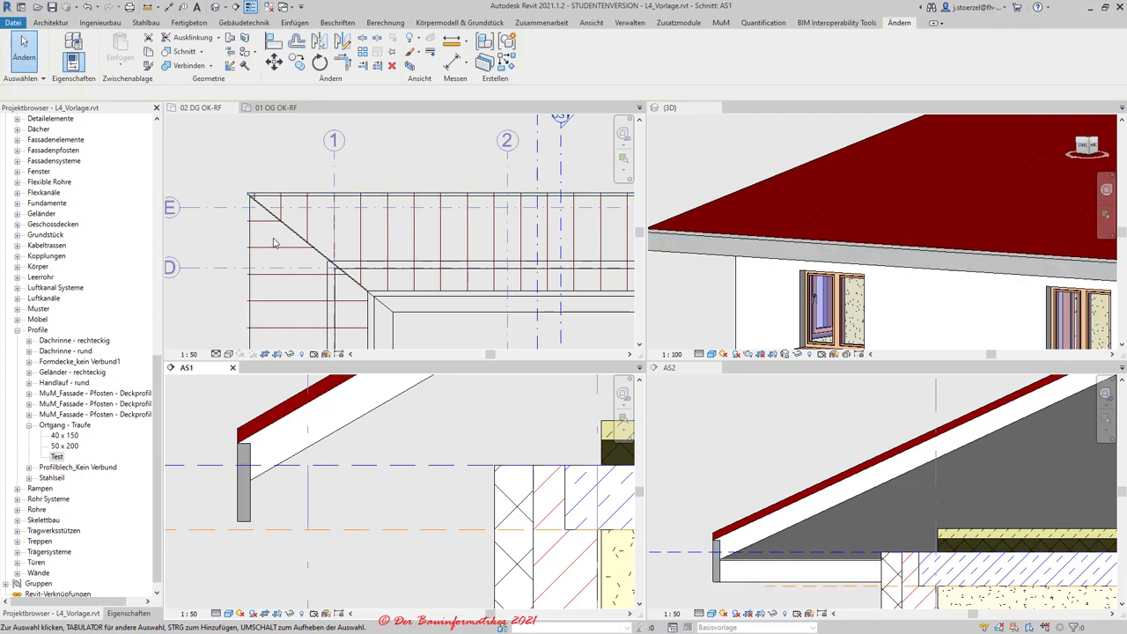
key("Escape")
- Select the roof in the 02 DG OK-RF plan
left_click(308, 248)
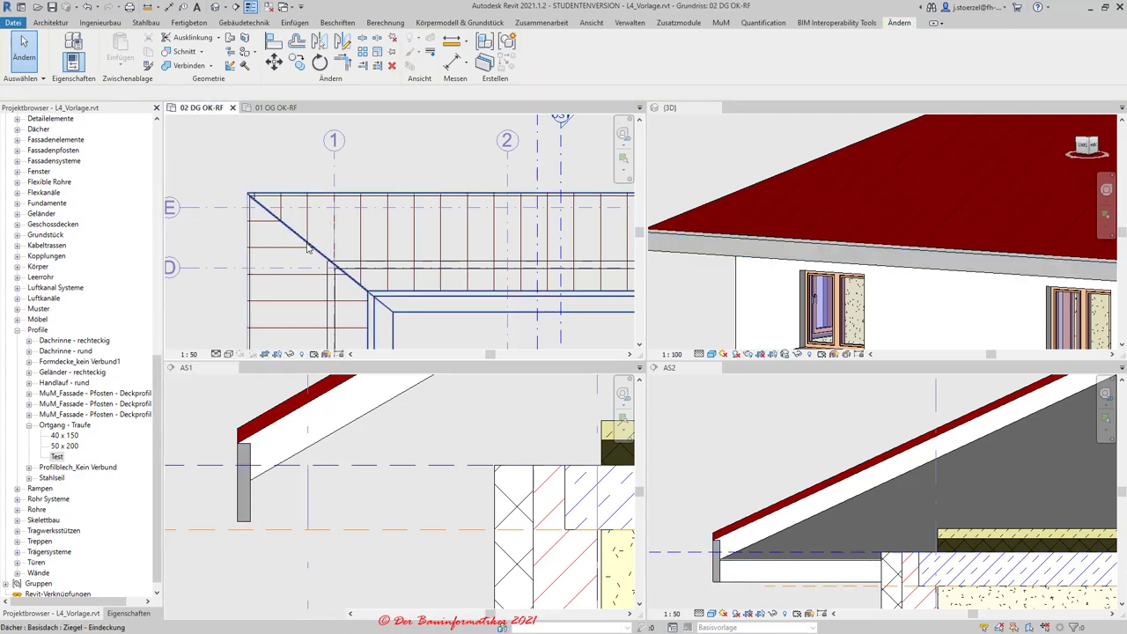
scroll(304, 248, "down", 4)
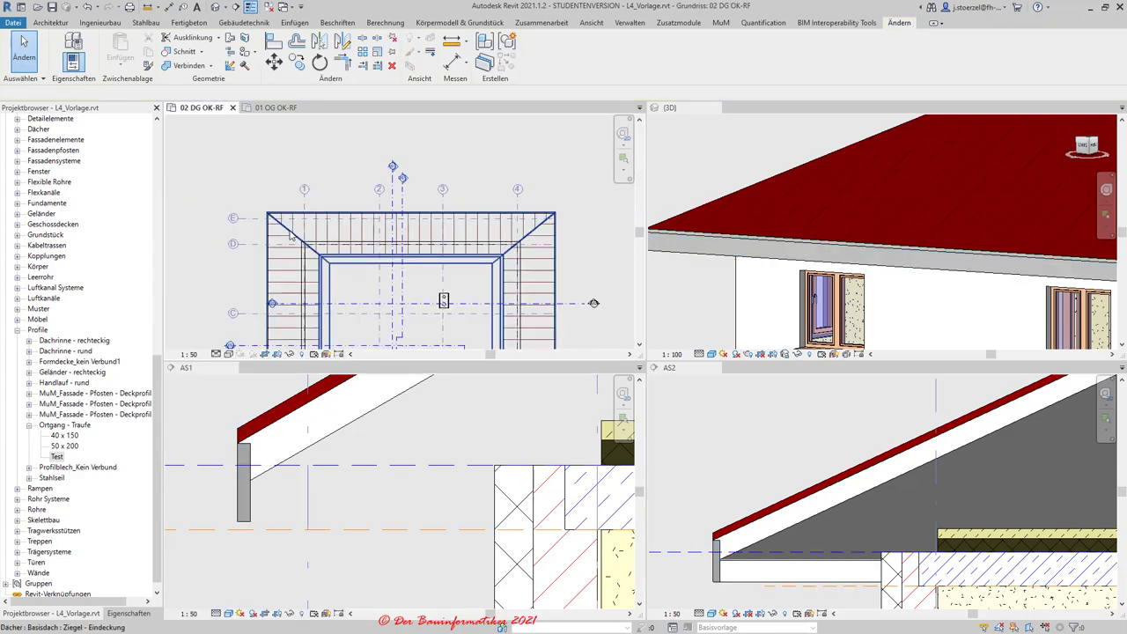
left_click(293, 236)
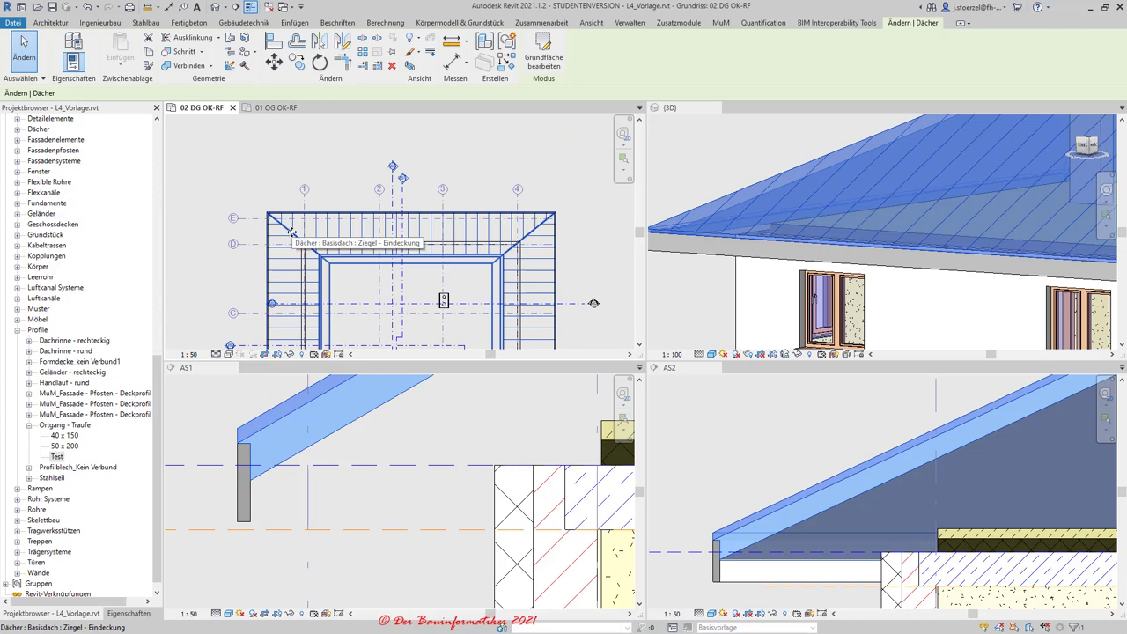
- Hide the selected roof in the 02 DG OK-RF plan with Elemente ausblenden
scroll(292, 232, "up", 2)
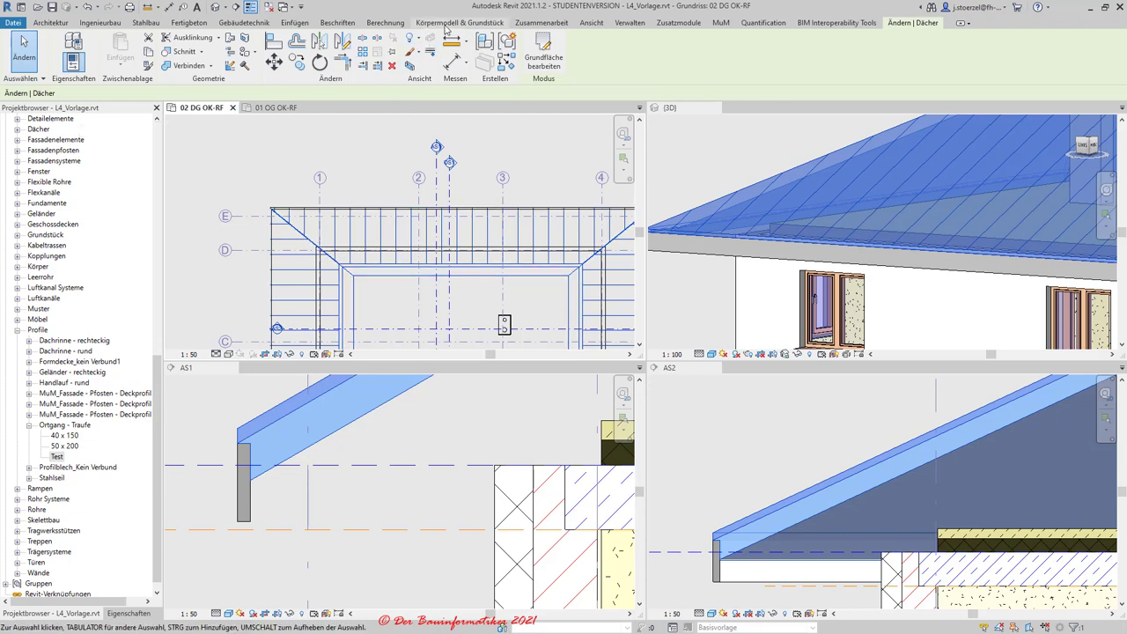
left_click(412, 41)
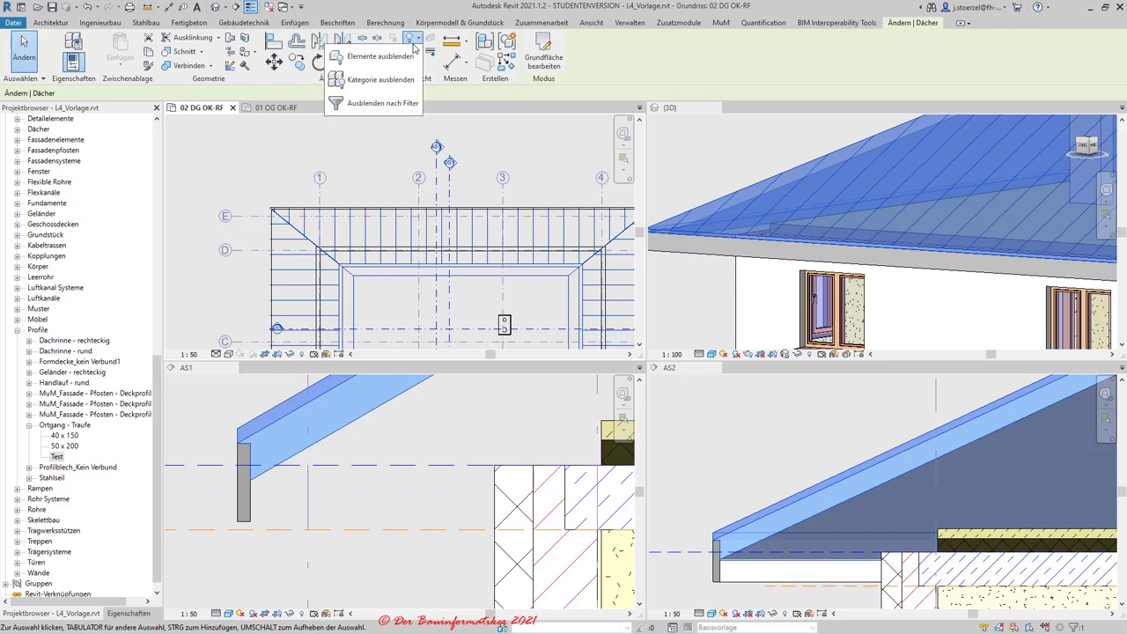
left_click(379, 55)
scroll(284, 243, "up", 3)
scroll(285, 242, "up", 3)
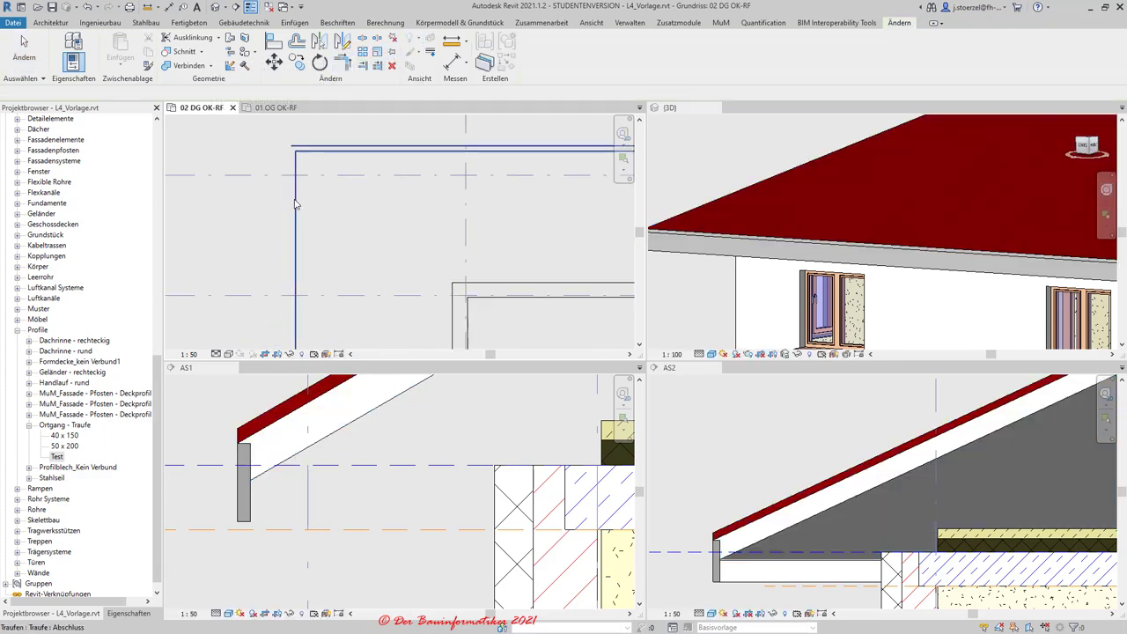
- Toggle the Zuschneidebereich (crop region) of the 02 DG OK-RF plan in Properties
scroll(267, 207, "down", 4)
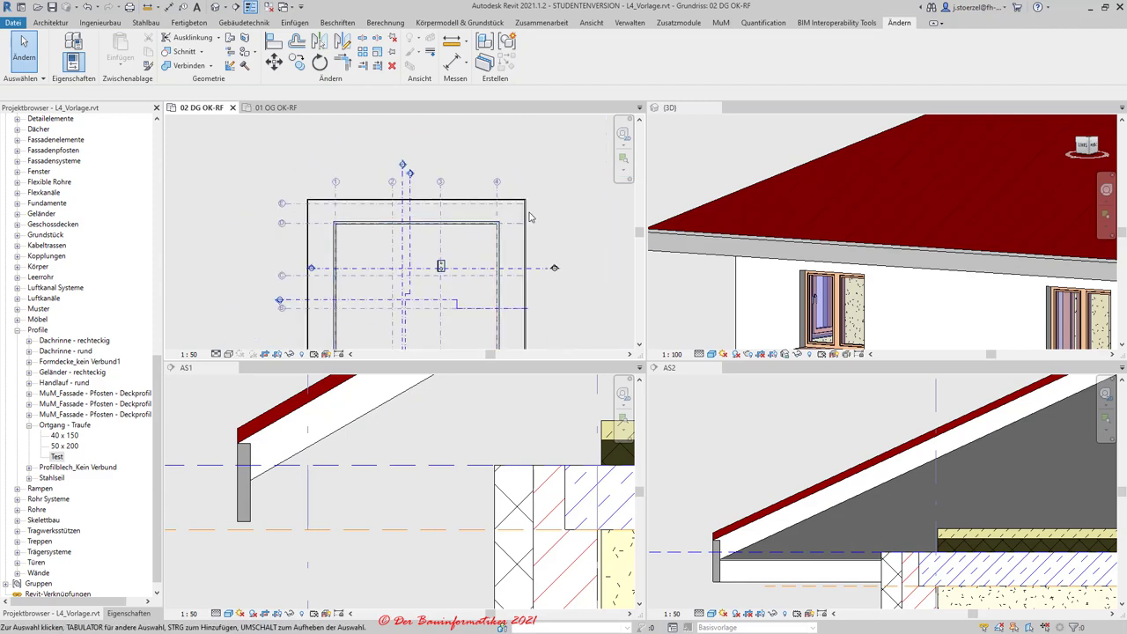
scroll(528, 214, "up", 5)
scroll(520, 228, "down", 10)
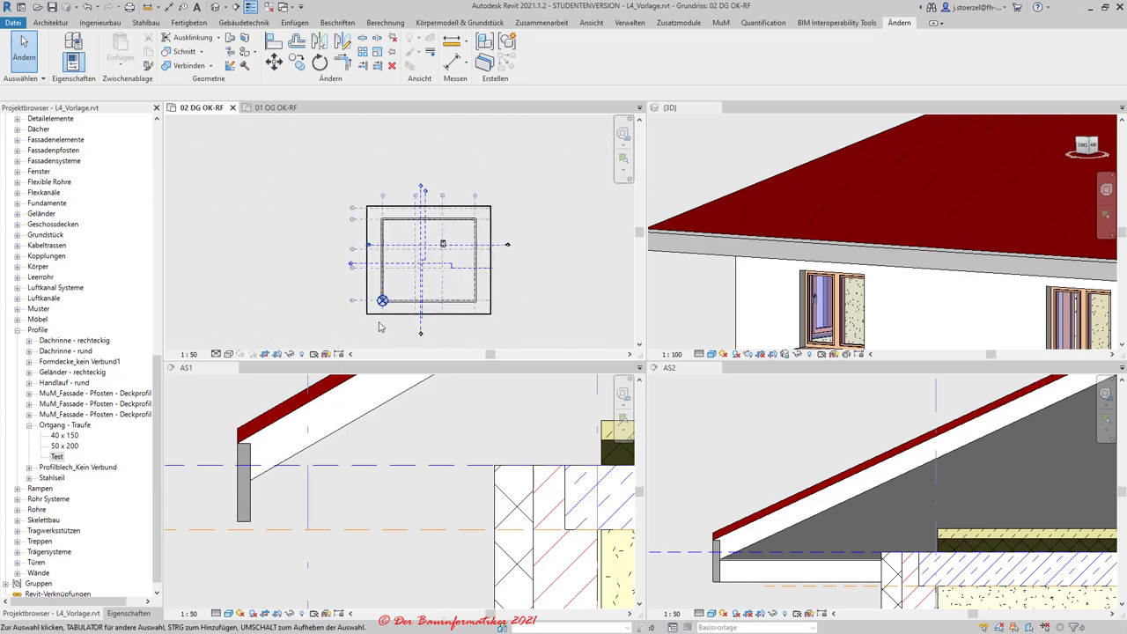
scroll(376, 308, "up", 3)
scroll(339, 312, "up", 2)
middle_click_drag(287, 269, 276, 323)
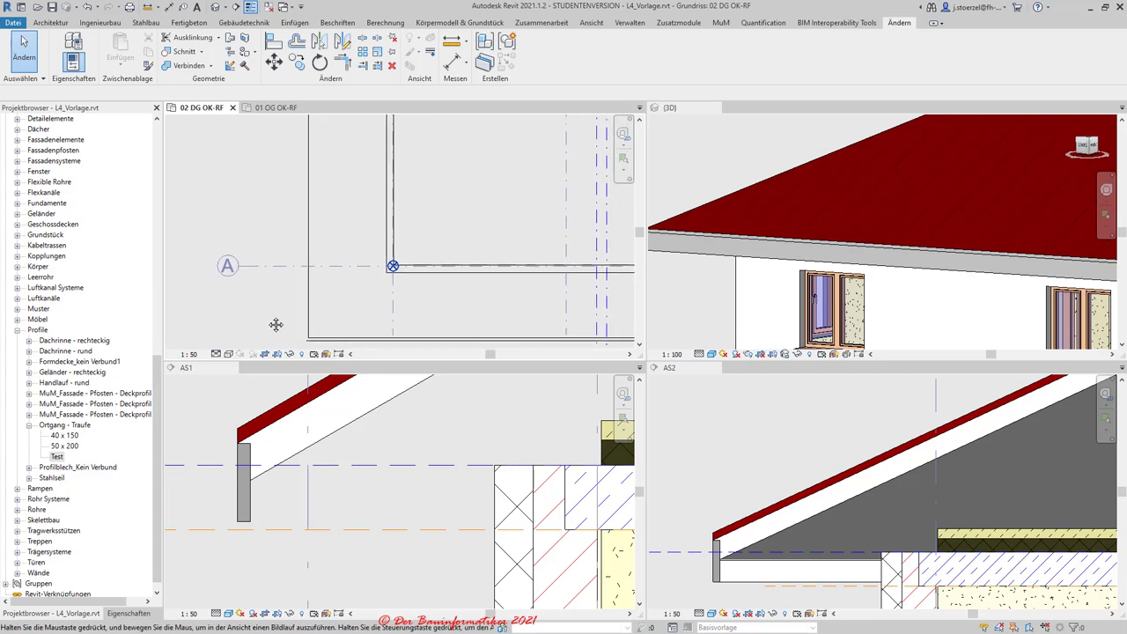
scroll(264, 314, "down", 1)
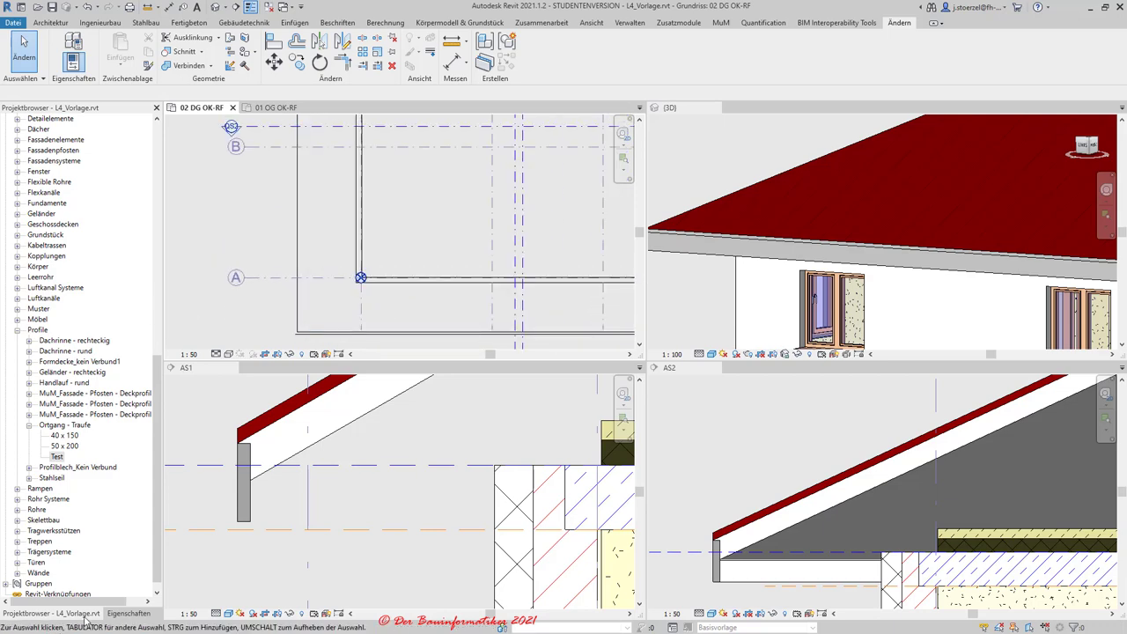
left_click(129, 613)
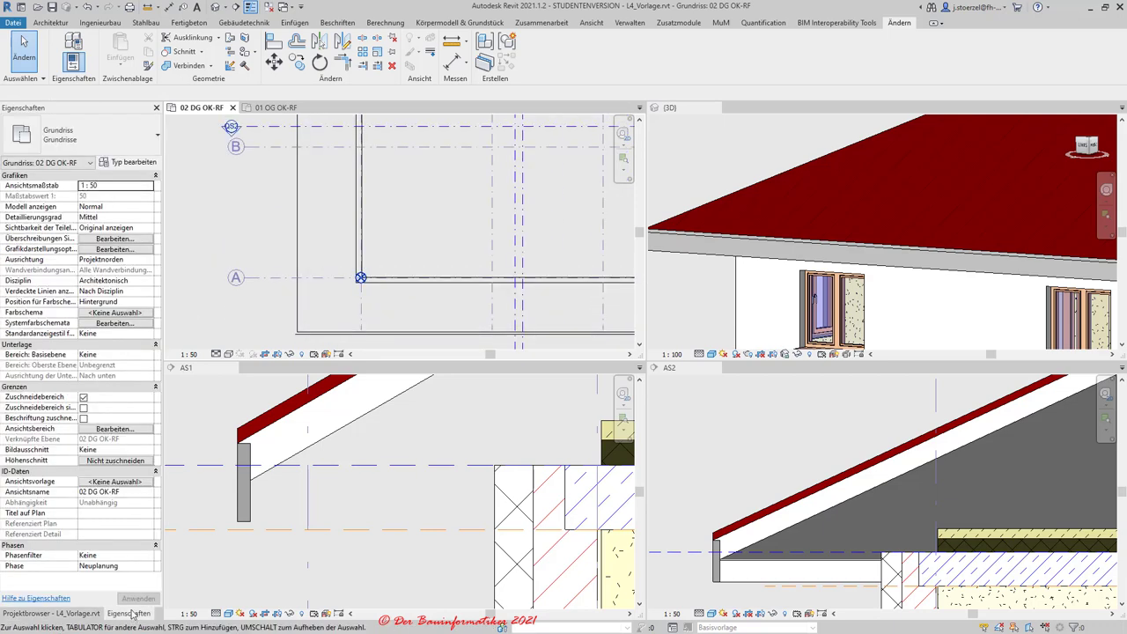
left_click(84, 397)
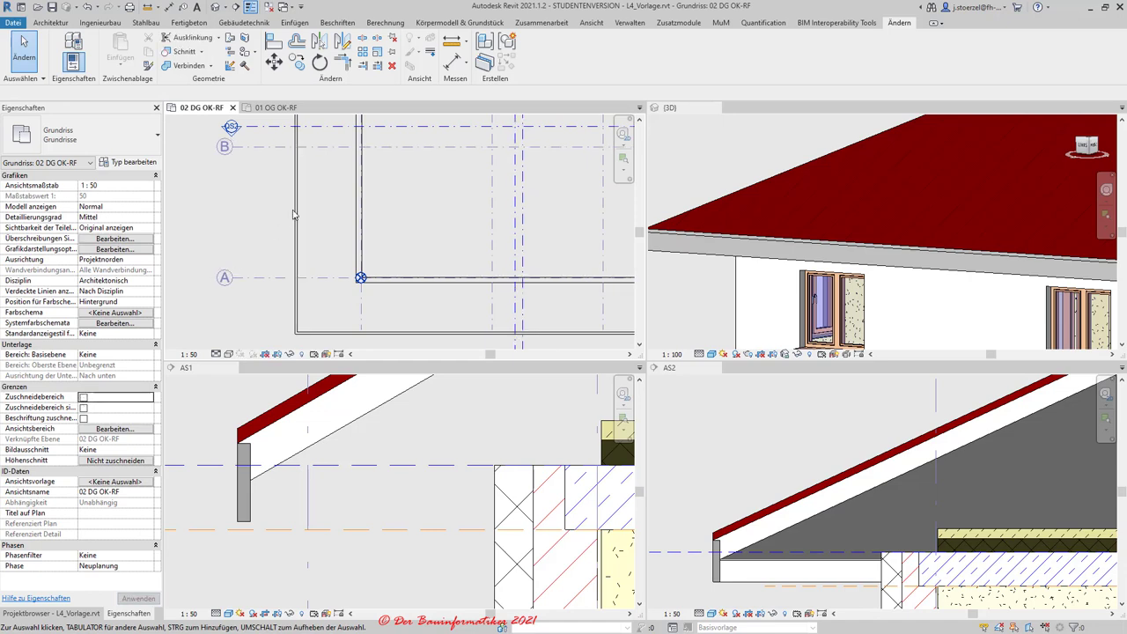
- Center the attic outline in the plan and open the Architektur Dach dropdown
scroll(291, 192, "down", 2)
scroll(290, 193, "up", 2)
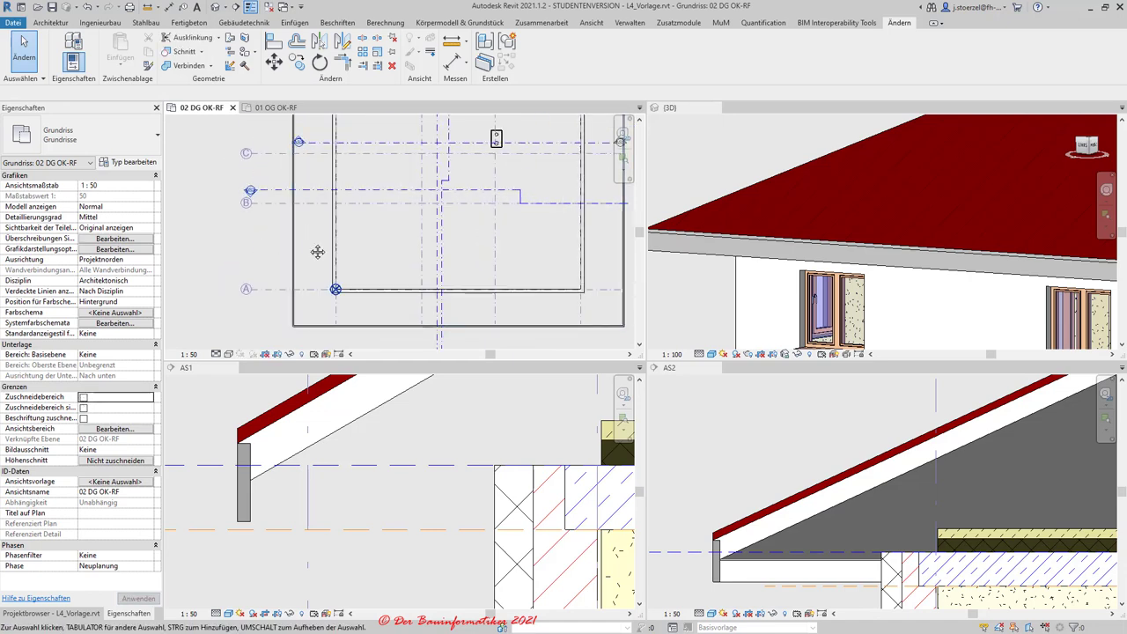
scroll(286, 281, "up", 1)
scroll(264, 291, "up", 2)
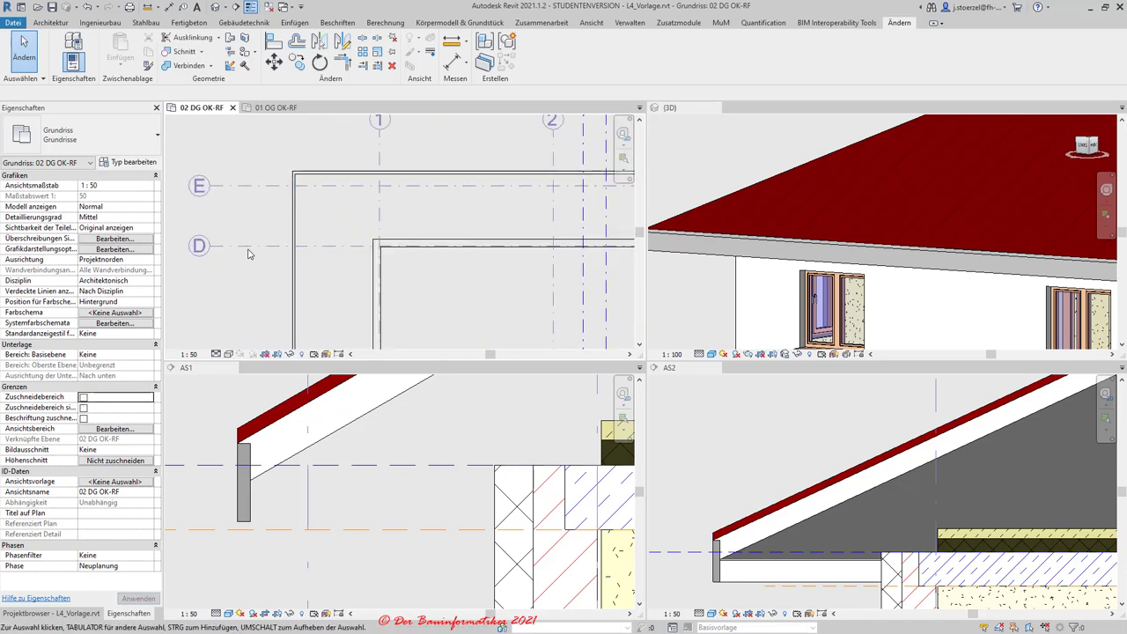
scroll(225, 297, "up", 1)
middle_click_drag(302, 231, 231, 198)
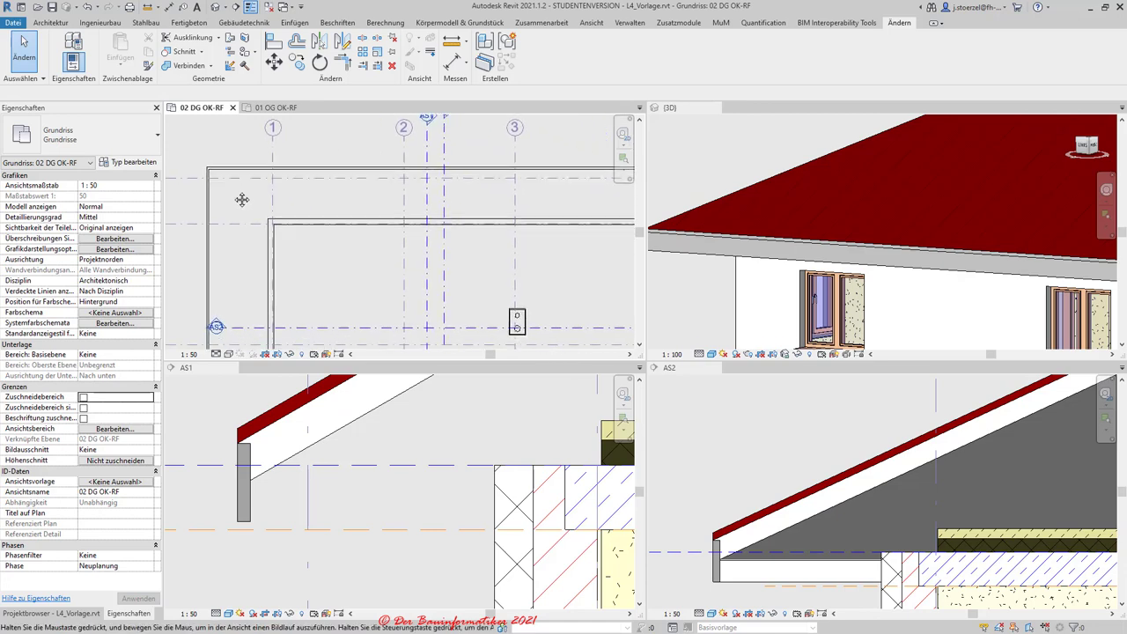
scroll(226, 220, "down", 1)
scroll(227, 219, "down", 1)
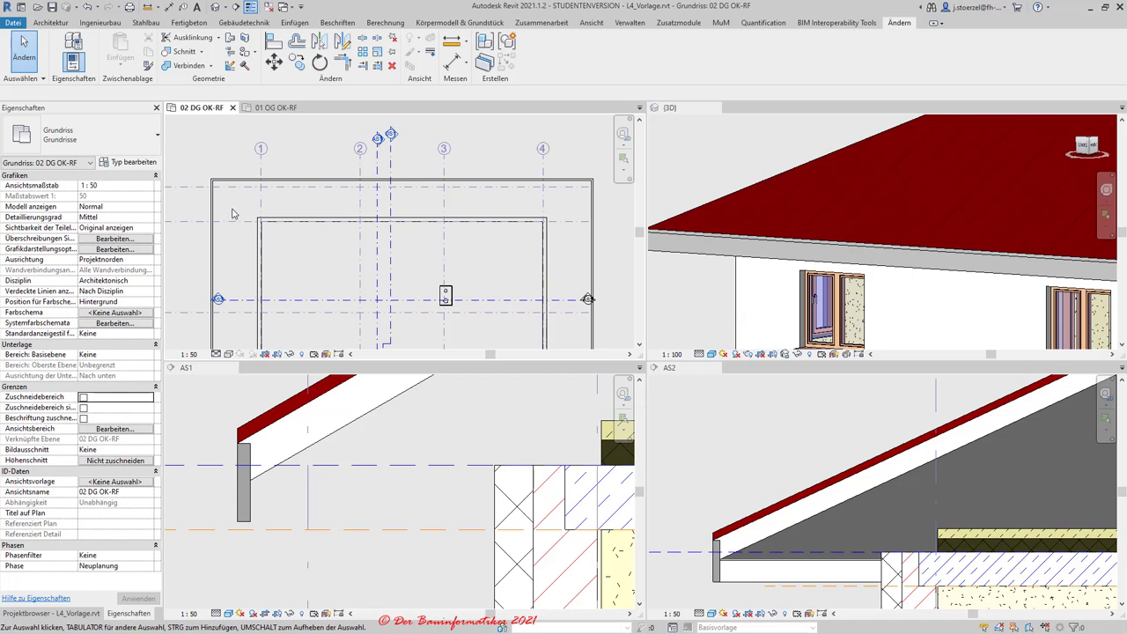
middle_click_drag(237, 201, 243, 177)
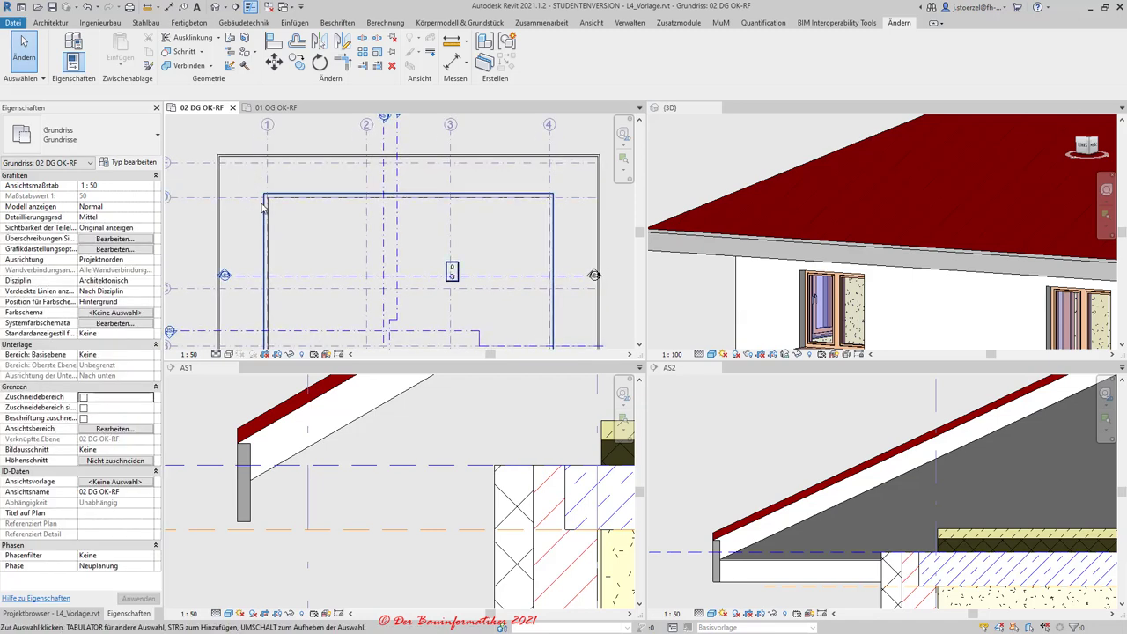
left_click(50, 22)
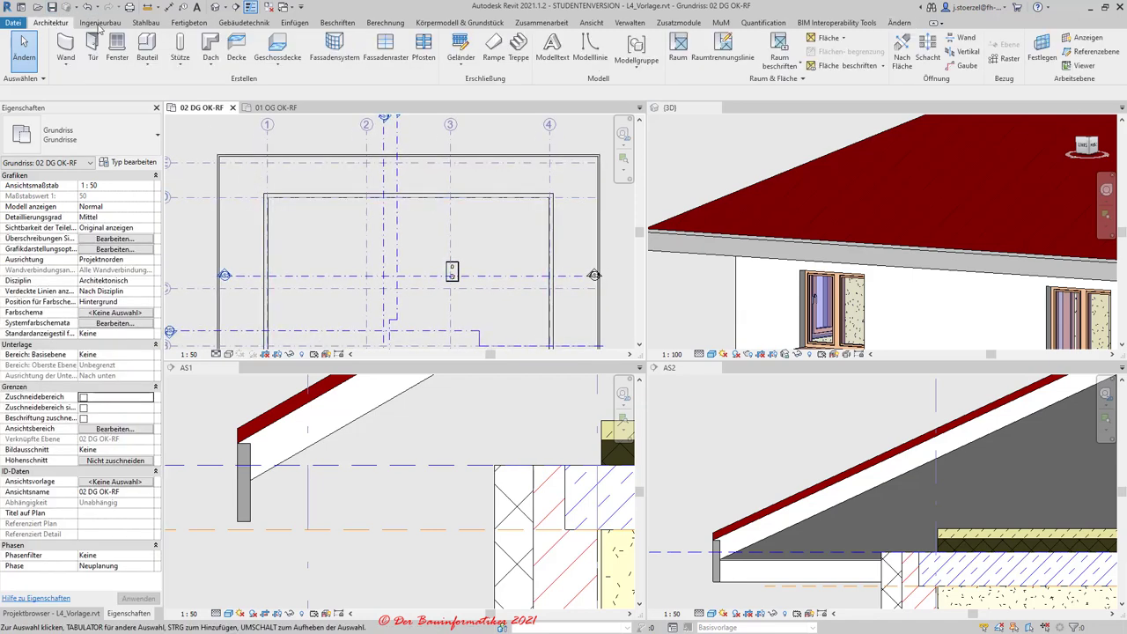
left_click(217, 69)
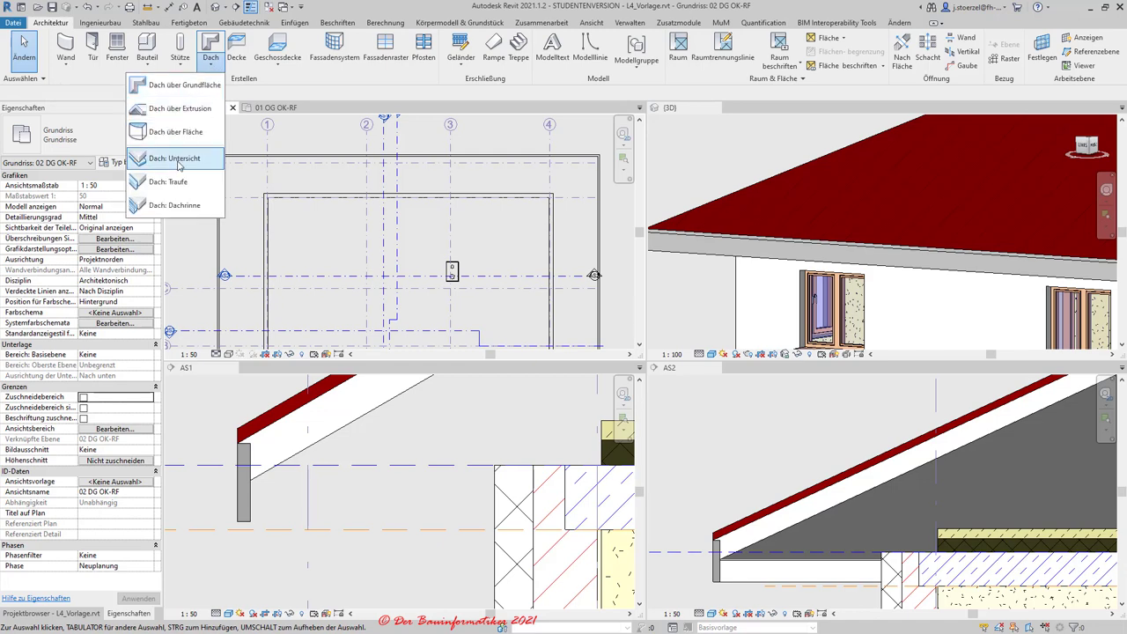
left_click(695, 291)
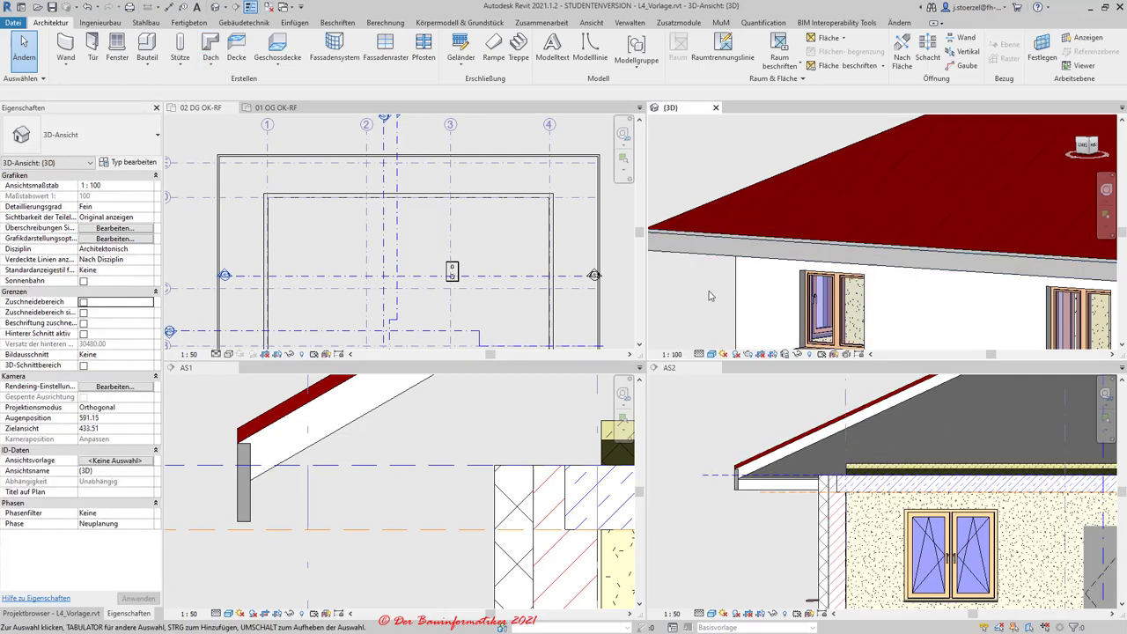
scroll(715, 304, "down", 3)
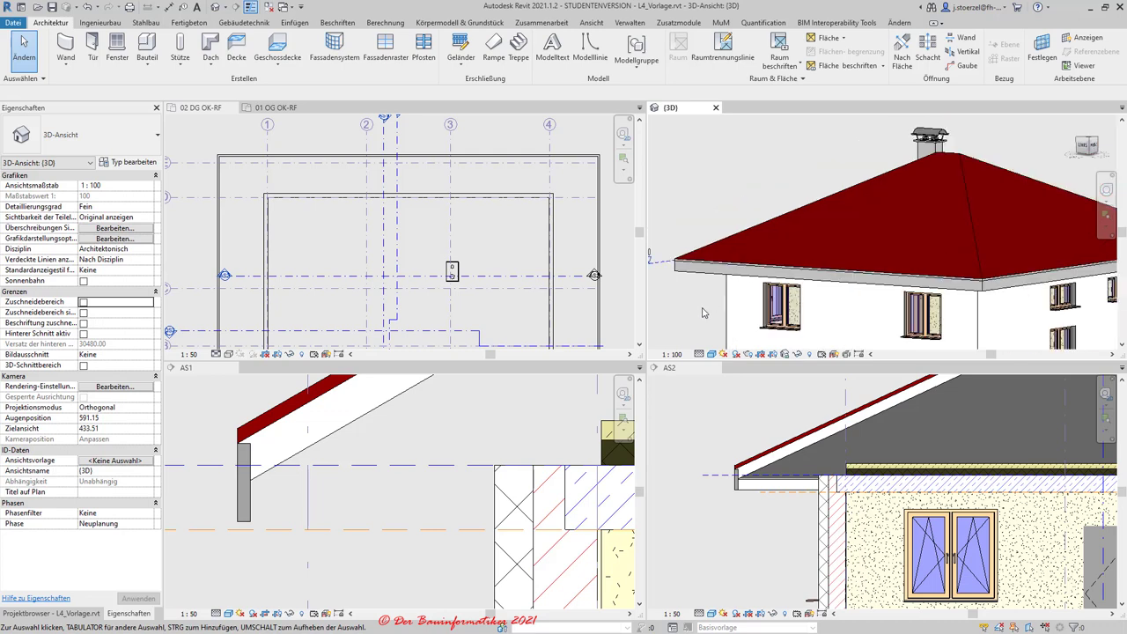
mouse_move(705, 313)
middle_mouse_down("shift")
mouse_move(730, 217)
mouse_move(753, 194)
middle_mouse_up("shift")
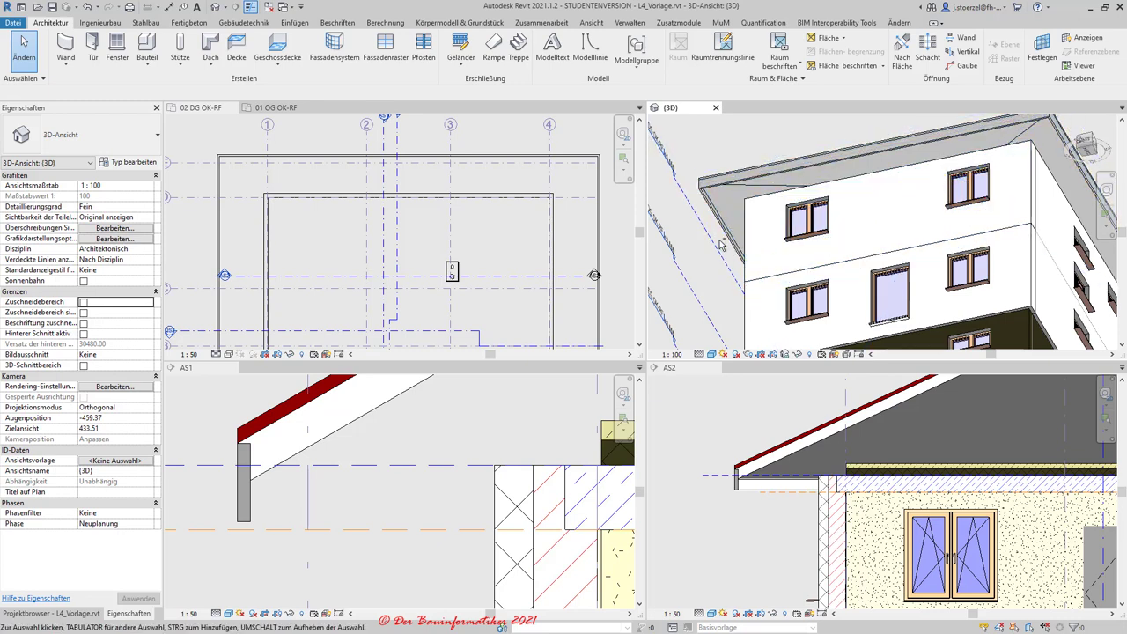
middle_click_drag(723, 243, 726, 315, "shift")
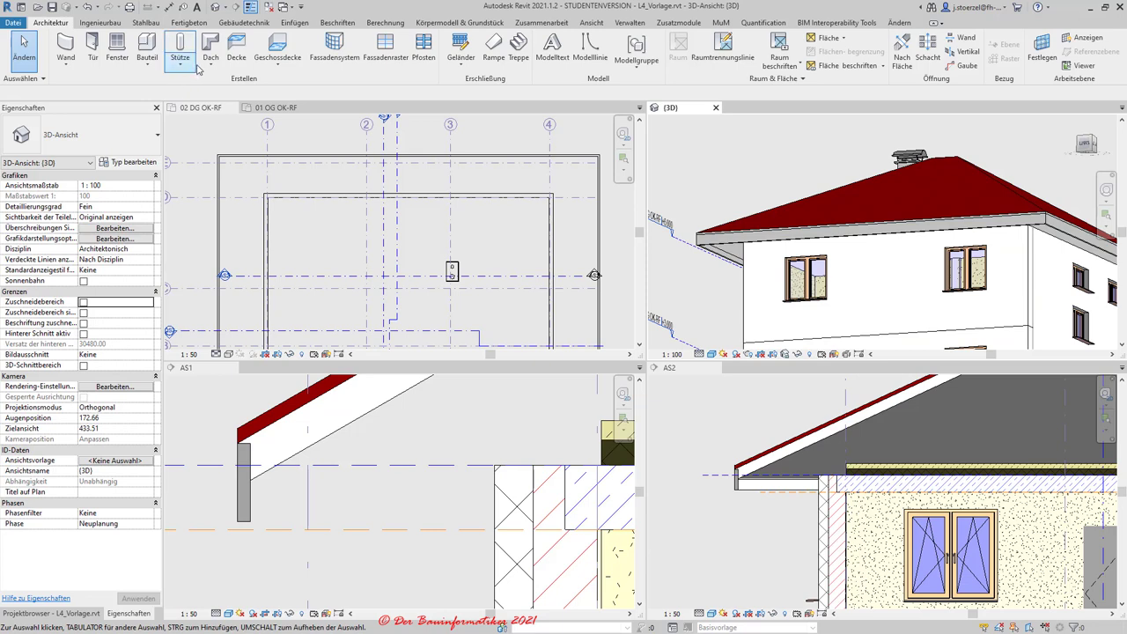
left_click(199, 69)
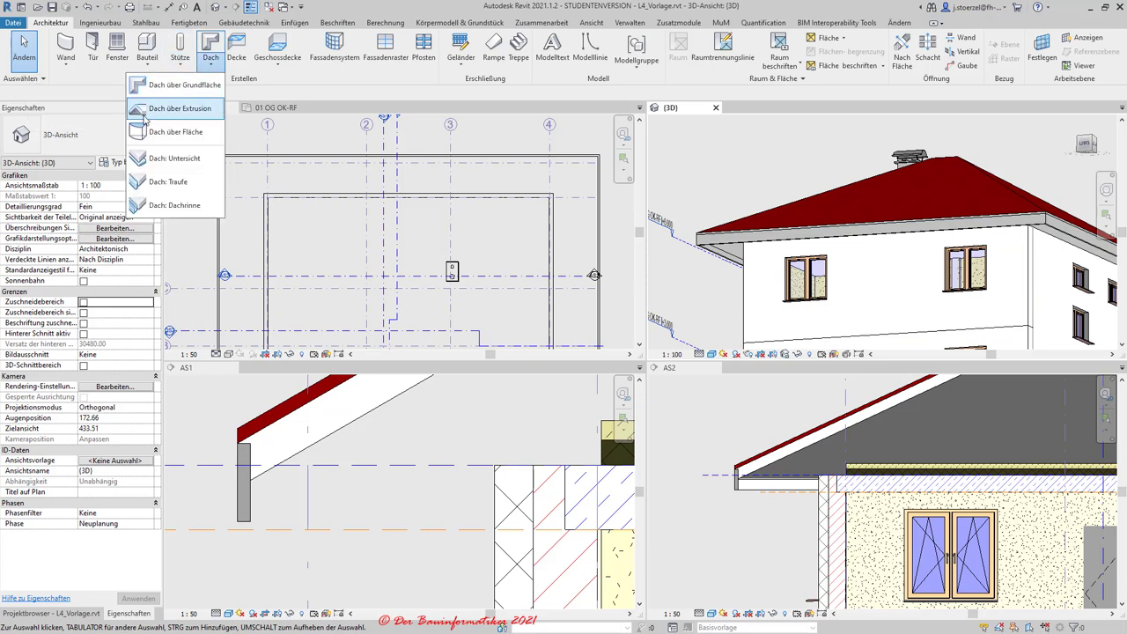
- Start a Dach: Untersicht soffit on level 02 DG OK-RF and activate the attic plan
left_click(145, 158)
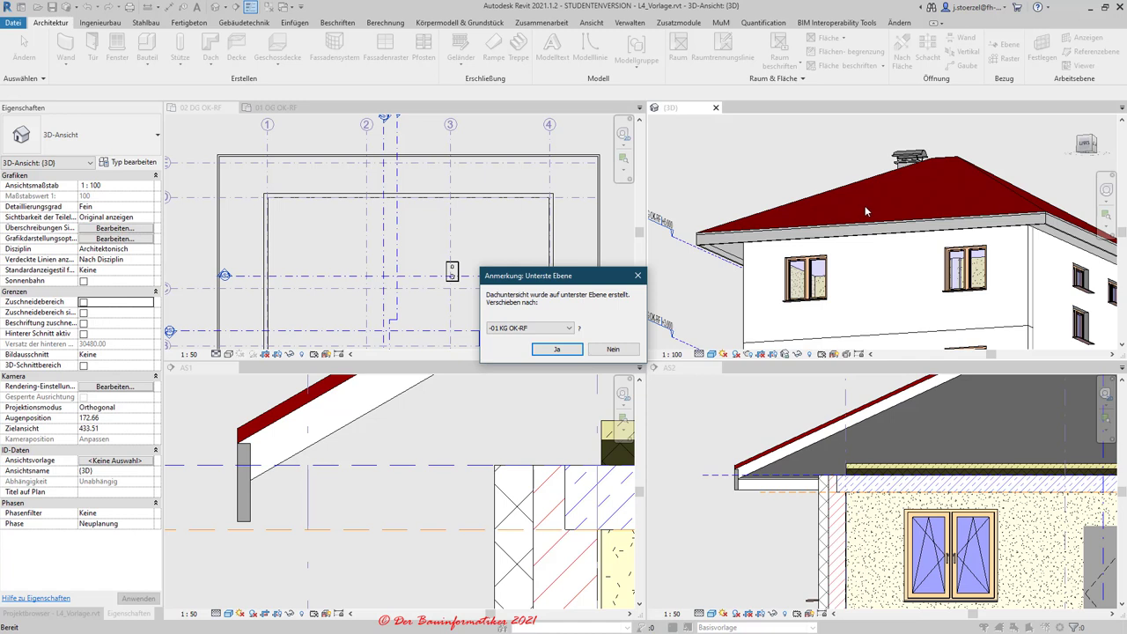
left_click(509, 329)
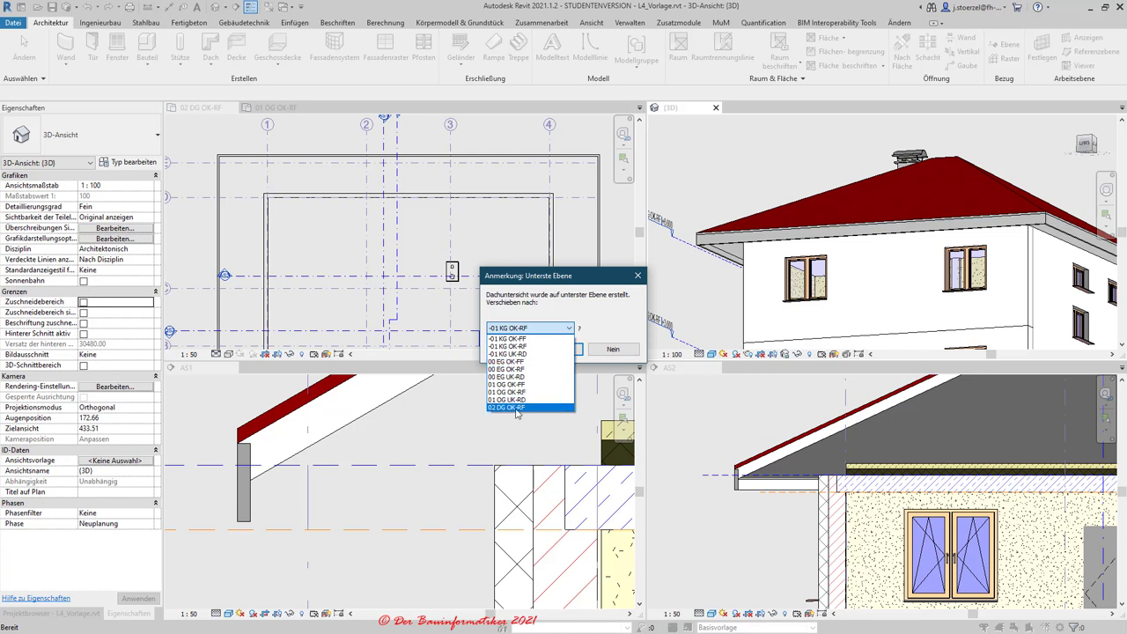
left_click(515, 407)
left_click(554, 350)
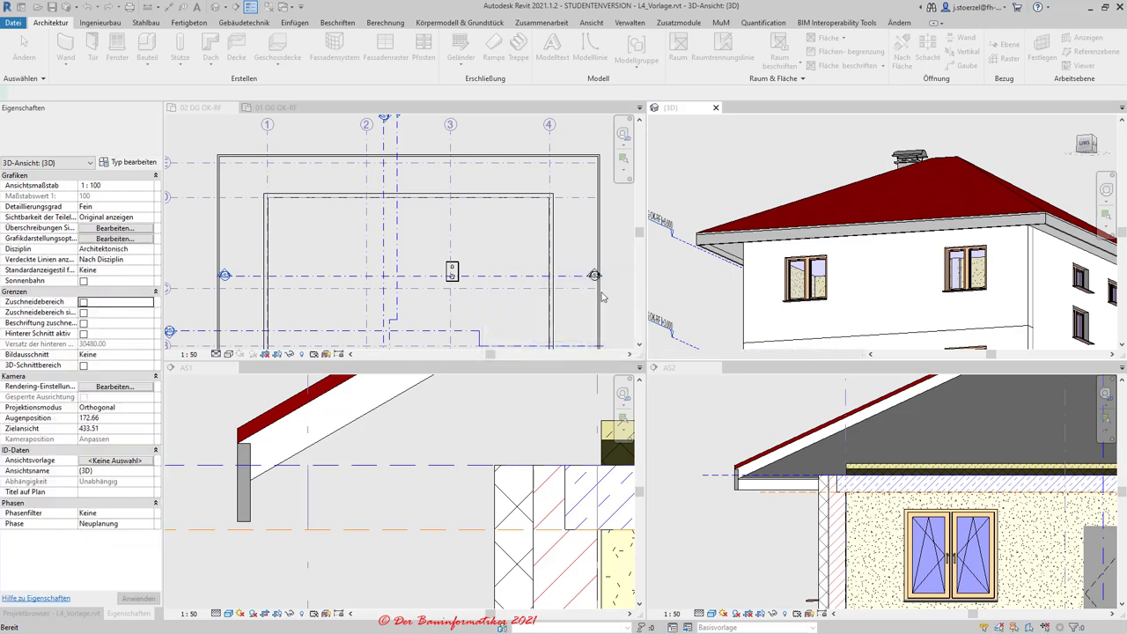
left_click(216, 110)
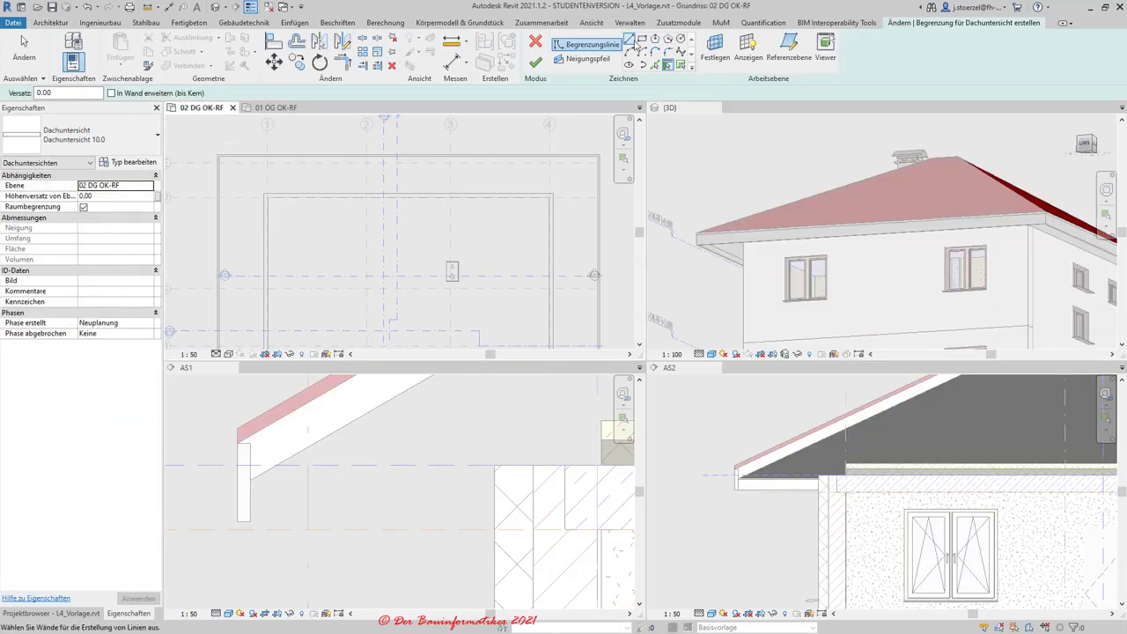
- Draw the outer boundary rectangle snapped to the eave corners and lock its edge
left_click(643, 42)
scroll(220, 164, "up", 2)
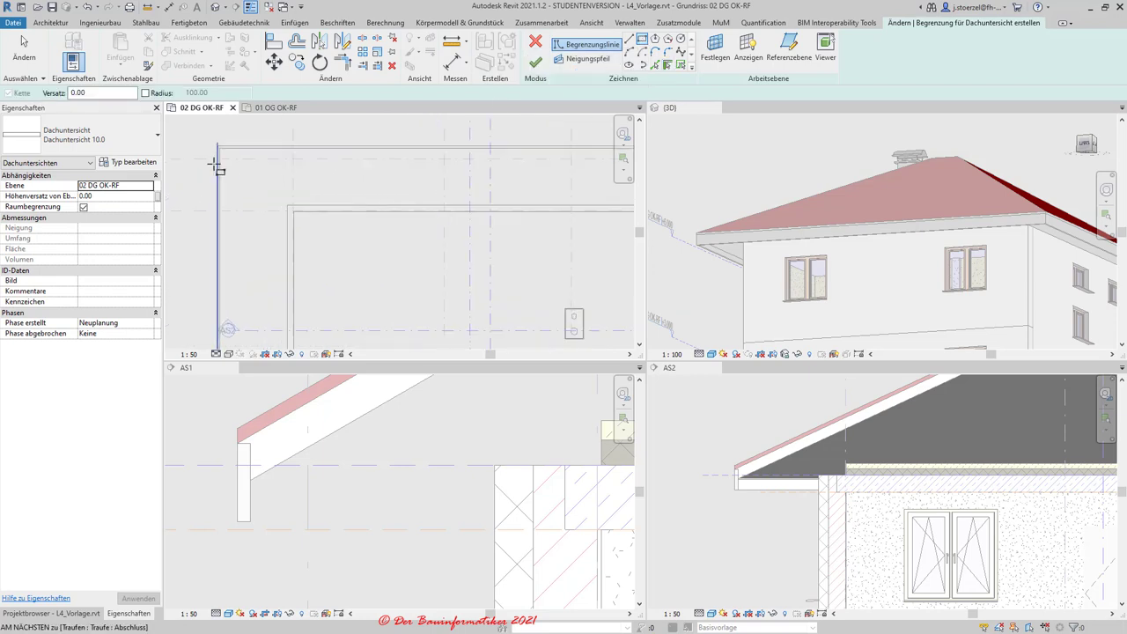
scroll(226, 151, "up", 2)
scroll(229, 132, "up", 2)
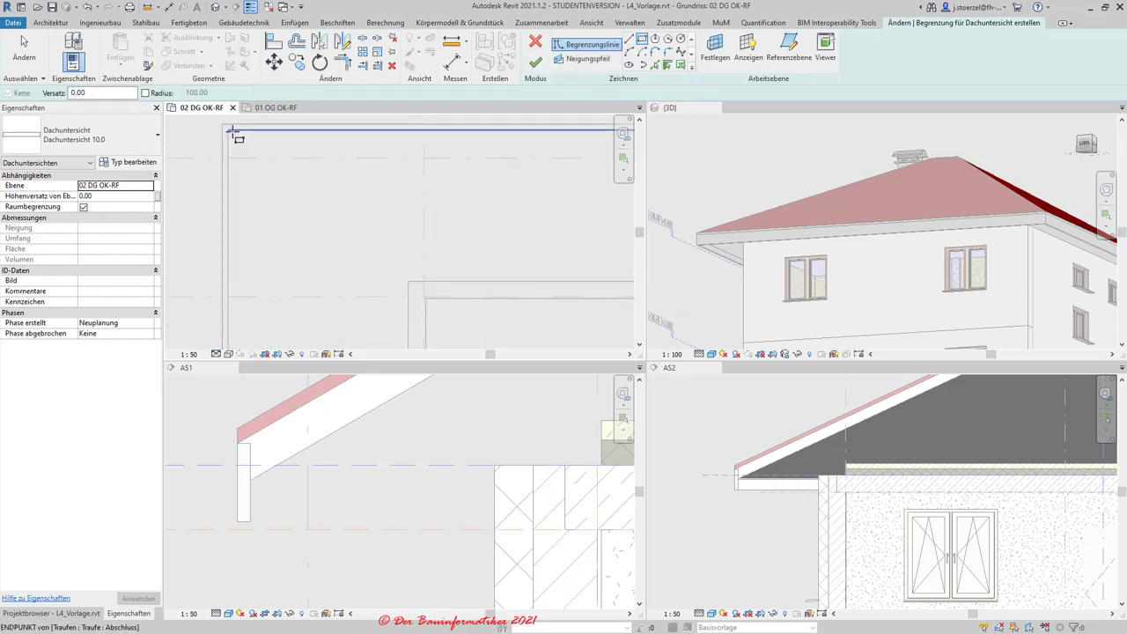
left_click(229, 132)
scroll(300, 242, "down", 2)
scroll(294, 240, "down", 3)
scroll(378, 250, "down", 2)
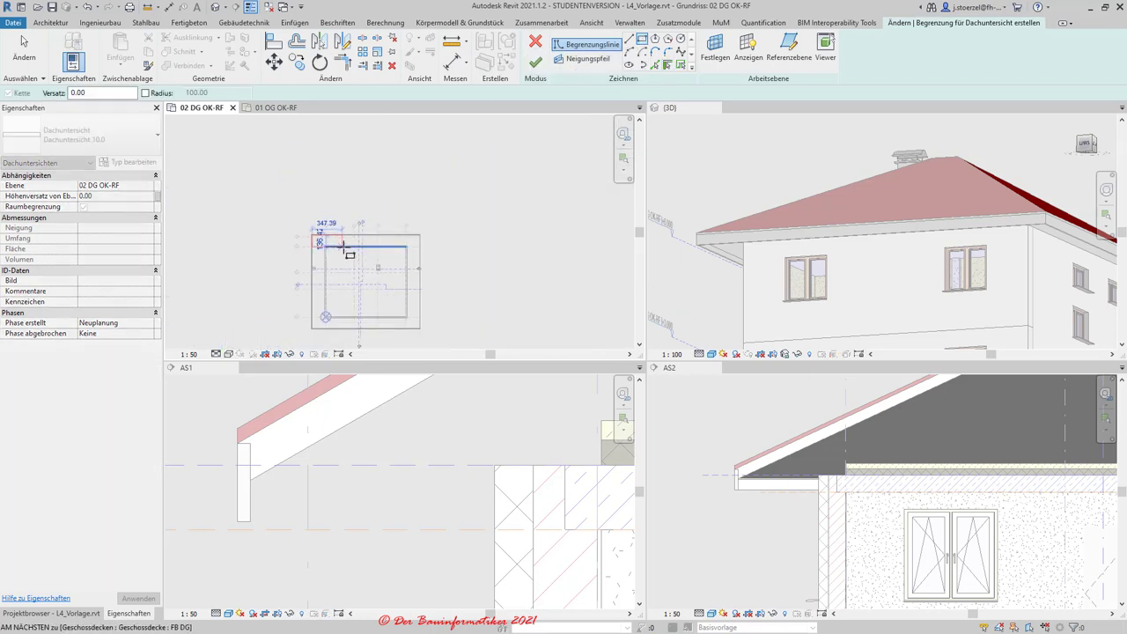
scroll(400, 298, "up", 1)
scroll(401, 304, "up", 3)
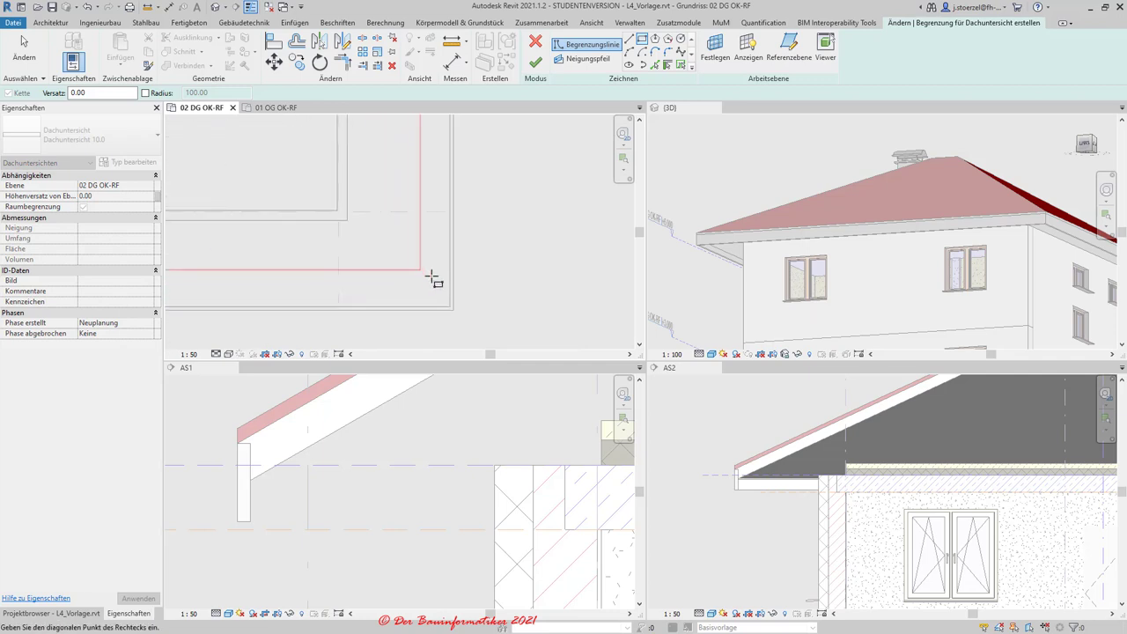
left_click(449, 306)
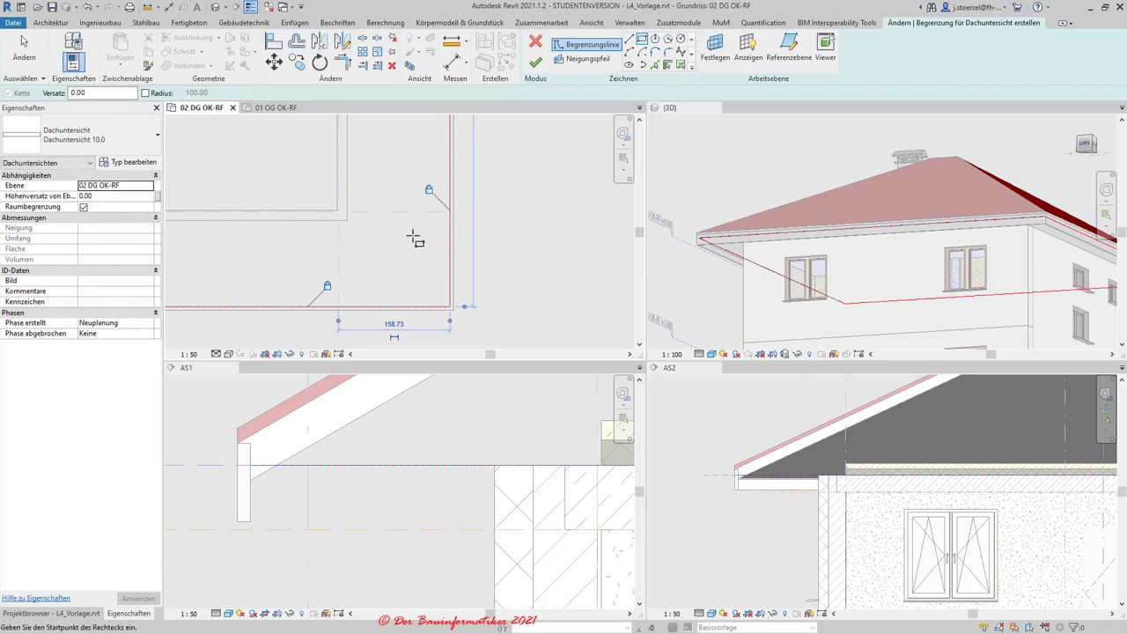
scroll(432, 252, "down", 2)
scroll(432, 252, "down", 2)
scroll(304, 156, "up", 2)
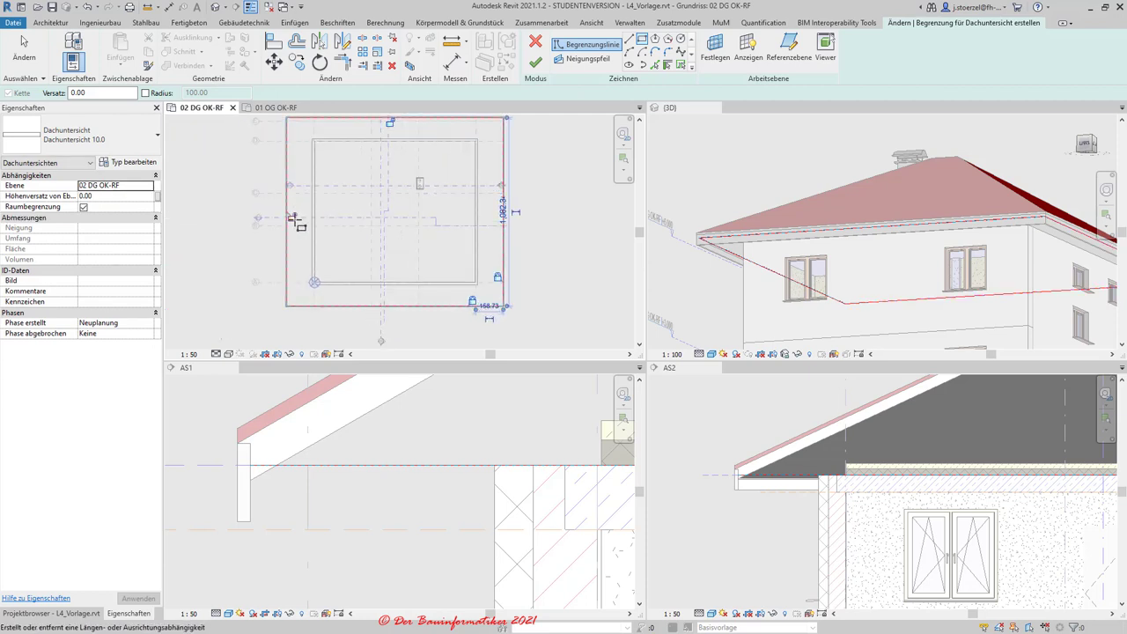
left_click(374, 139)
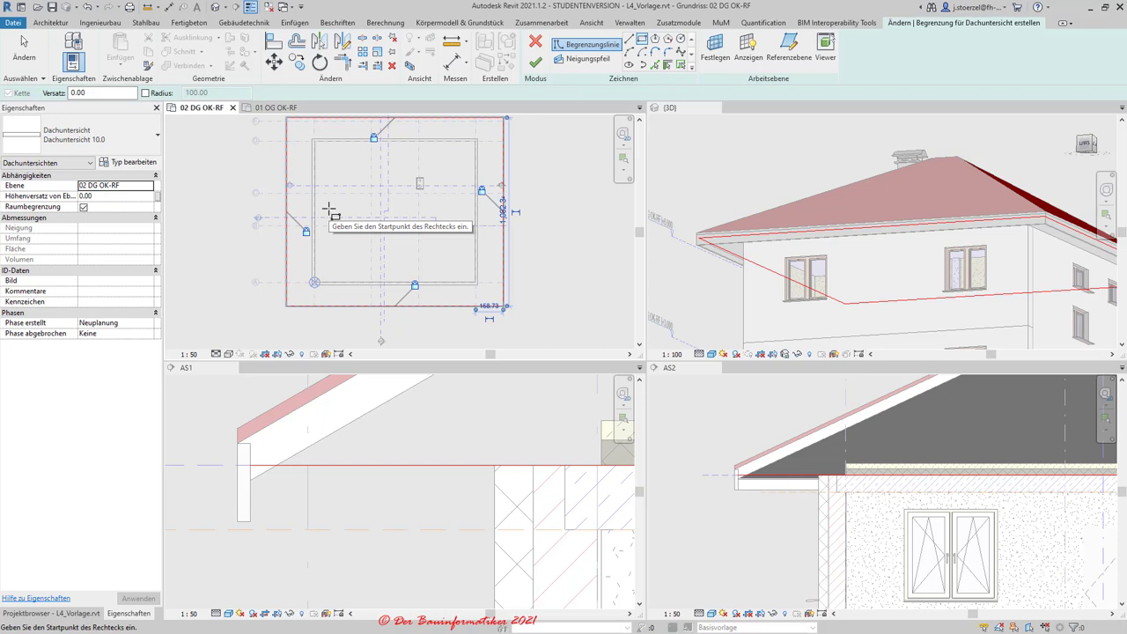
scroll(339, 136, "up", 1)
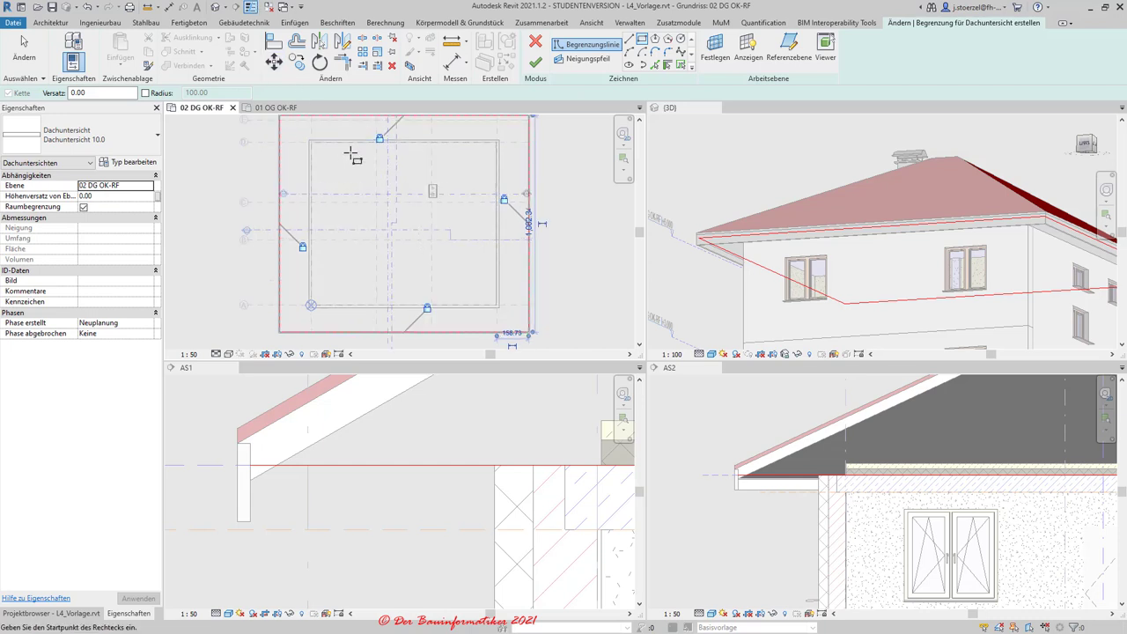
scroll(348, 155, "up", 1)
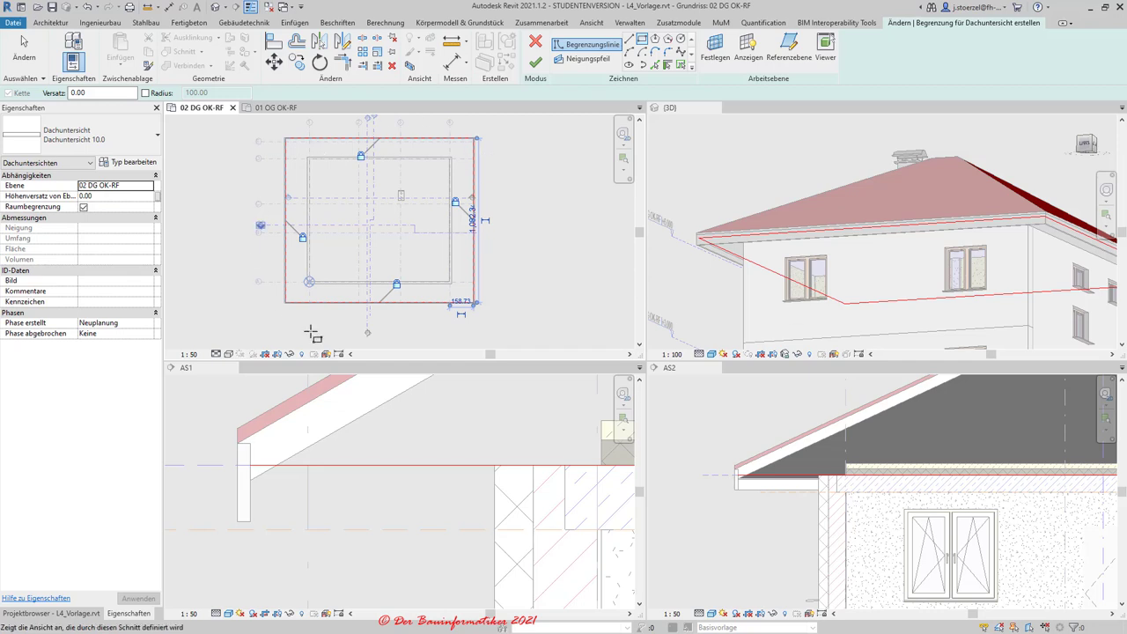
scroll(304, 163, "up", 2)
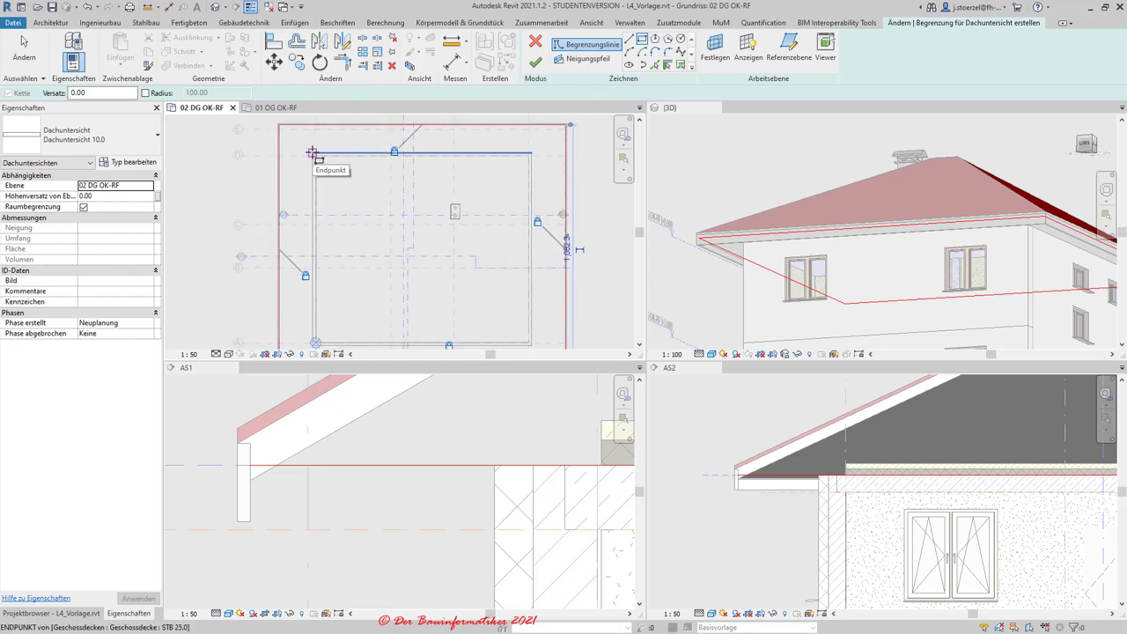
- Draw the inner boundary rectangle between the slab's top-left and bottom-right corners
left_click(312, 154)
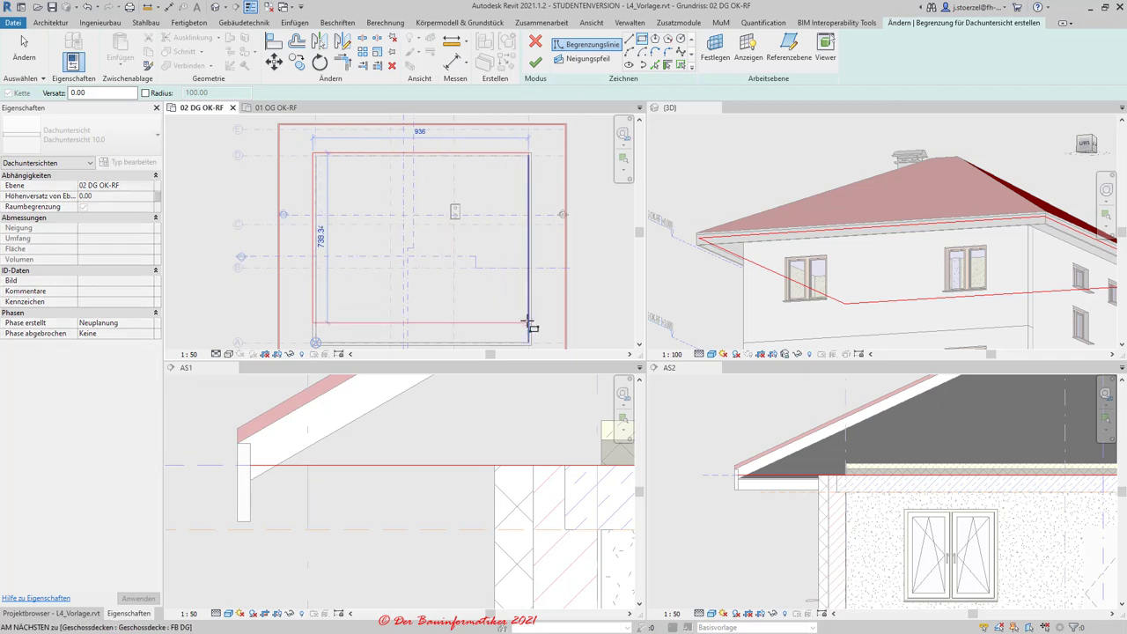
scroll(529, 322, "up", 1)
scroll(533, 330, "up", 2)
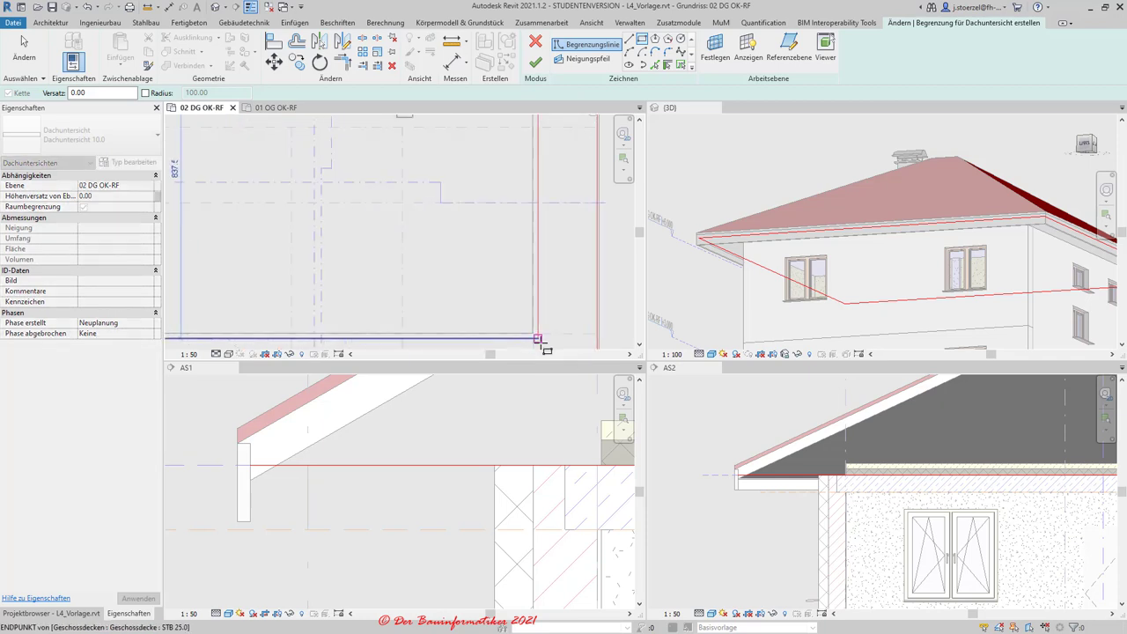
left_click(538, 339)
scroll(452, 272, "down", 2)
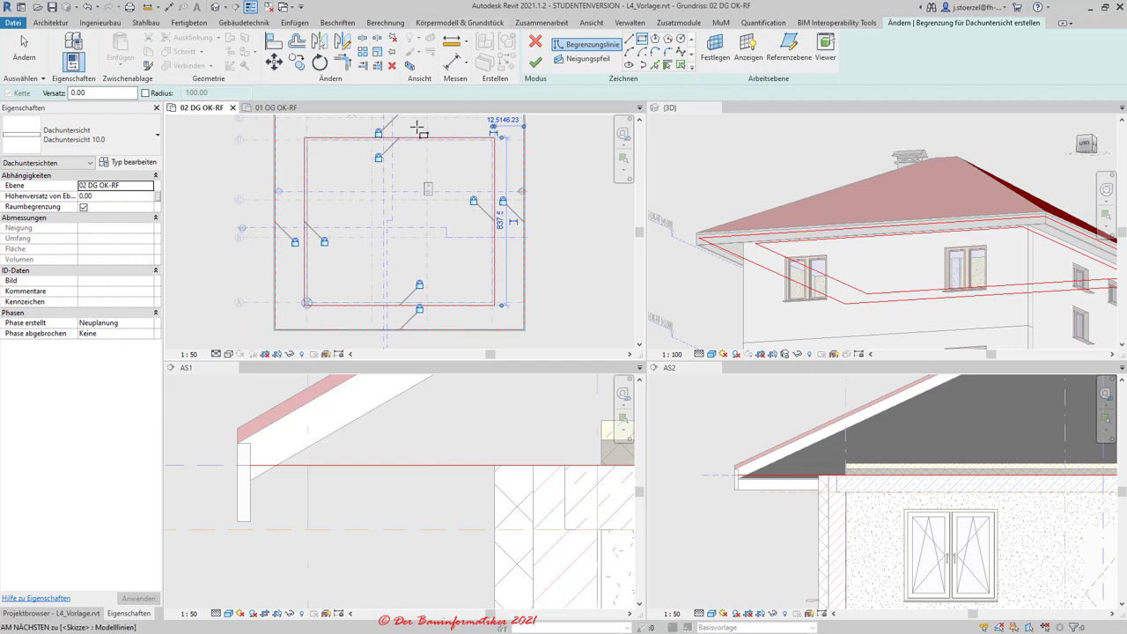
scroll(523, 322, "down", 2)
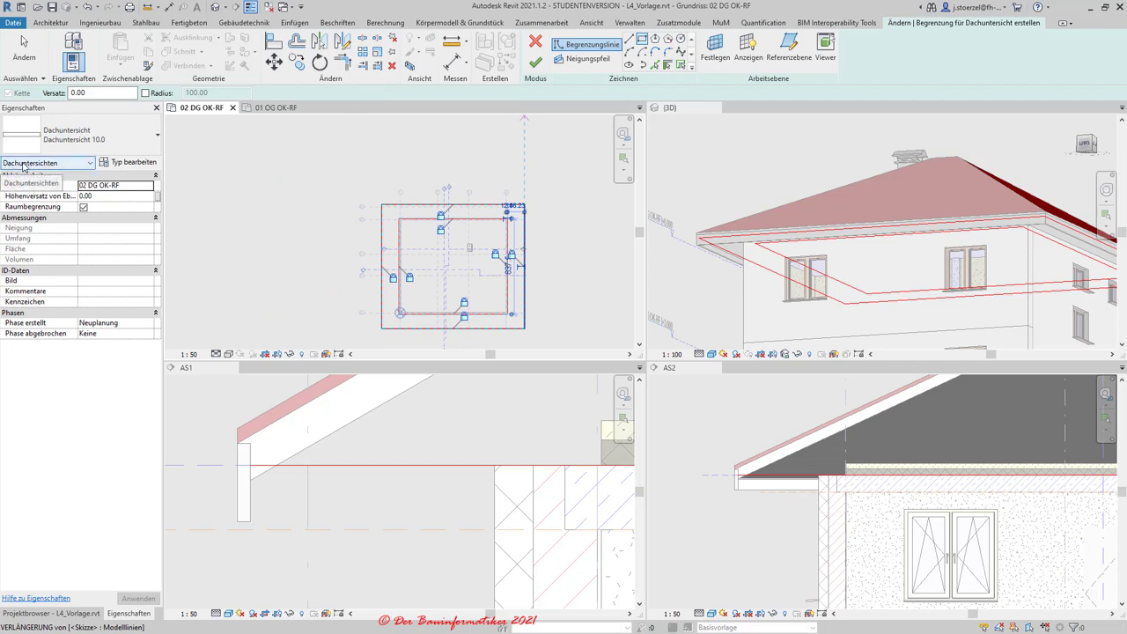
- Apply the Dachuntersicht 10.0 type and review its layer structure without changes
left_click(98, 137)
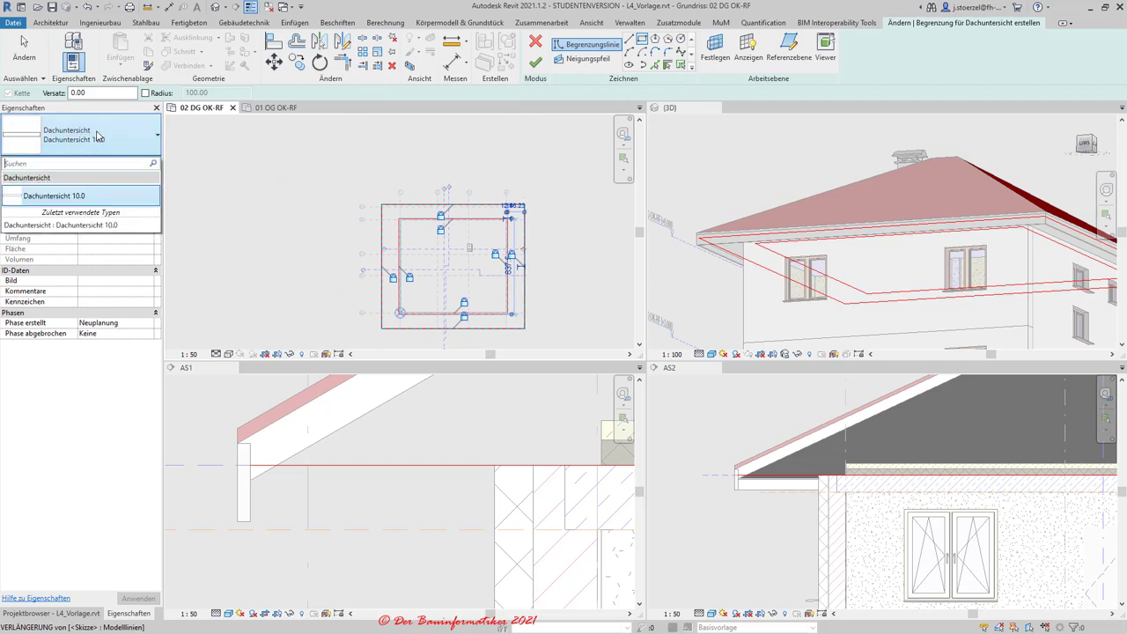
left_click(65, 195)
left_click(124, 164)
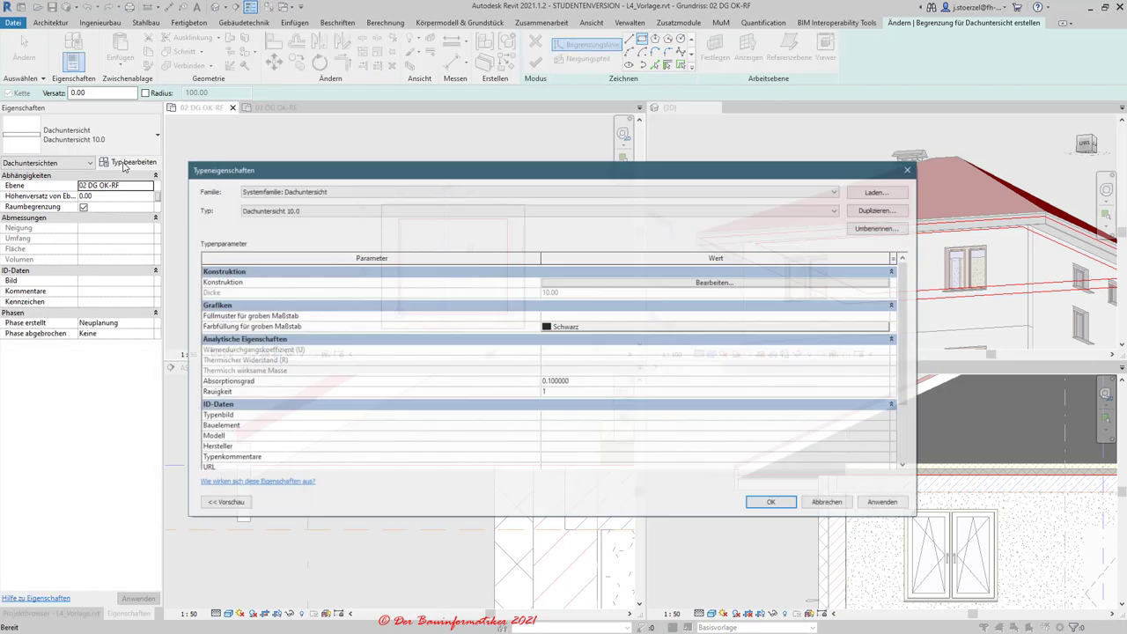
left_click(658, 283)
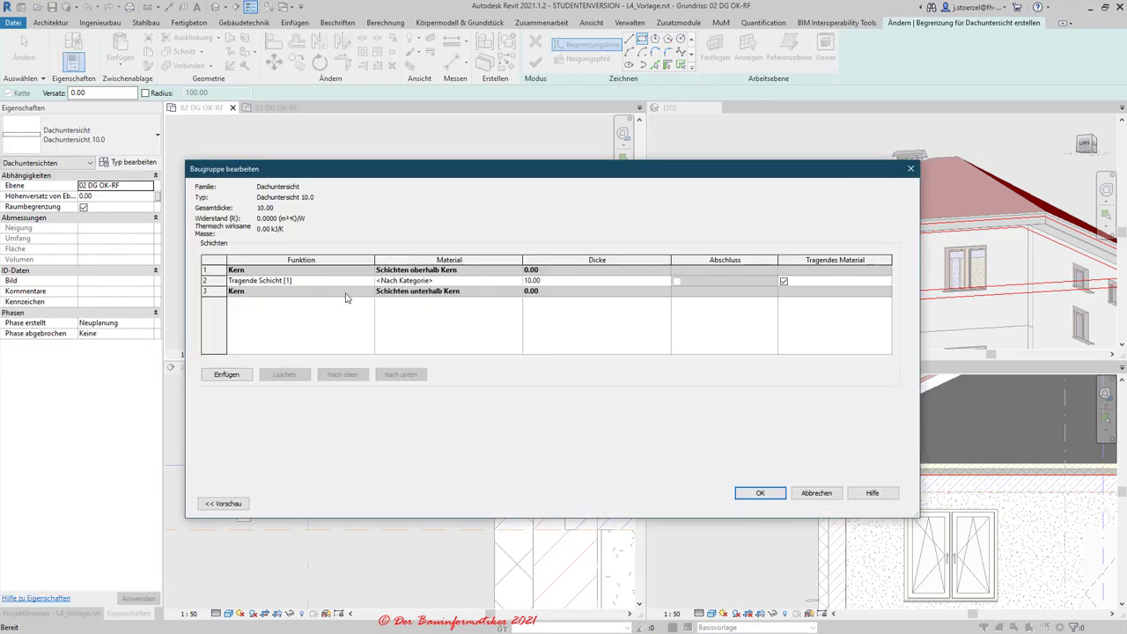
left_click(806, 494)
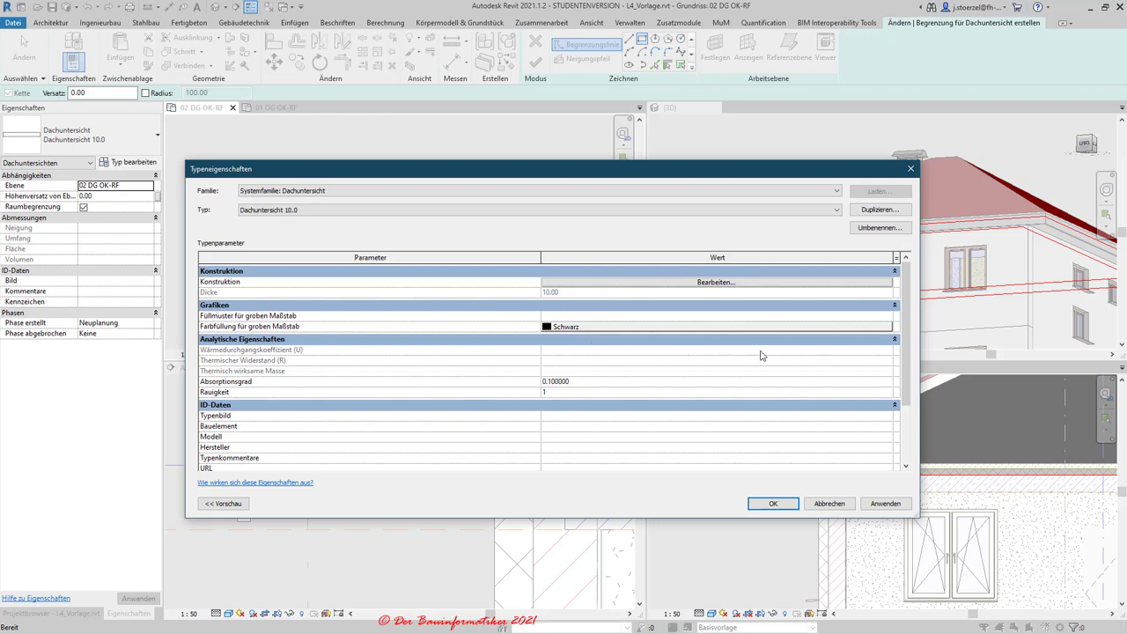
left_click(773, 503)
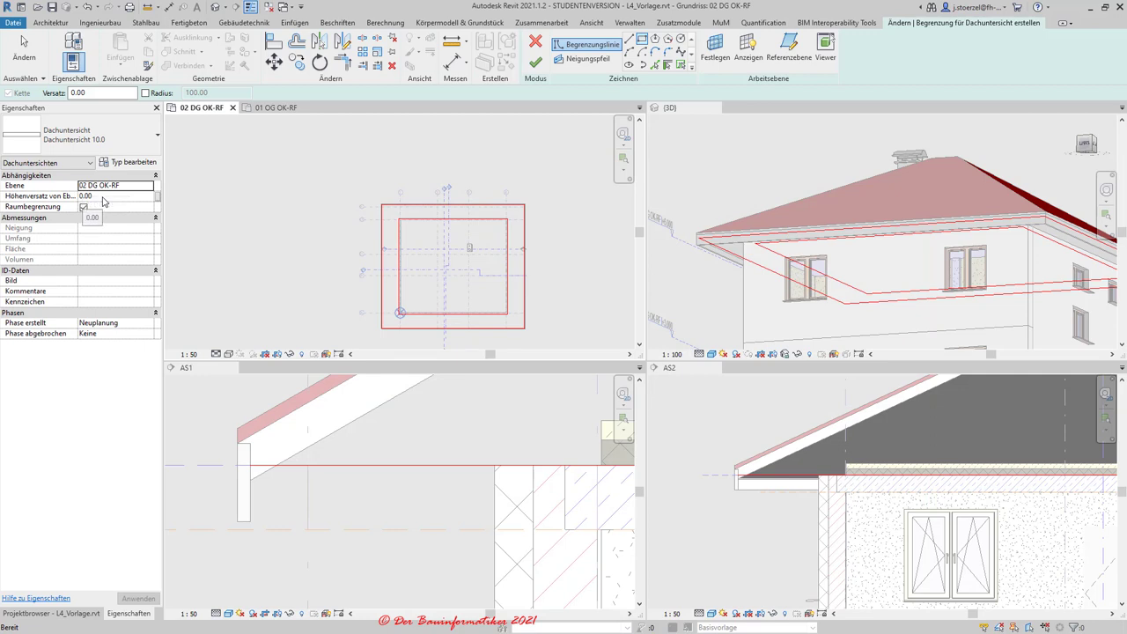
- Uncheck Raumbegrenzung so the soffit no longer bounds rooms
left_click(84, 206)
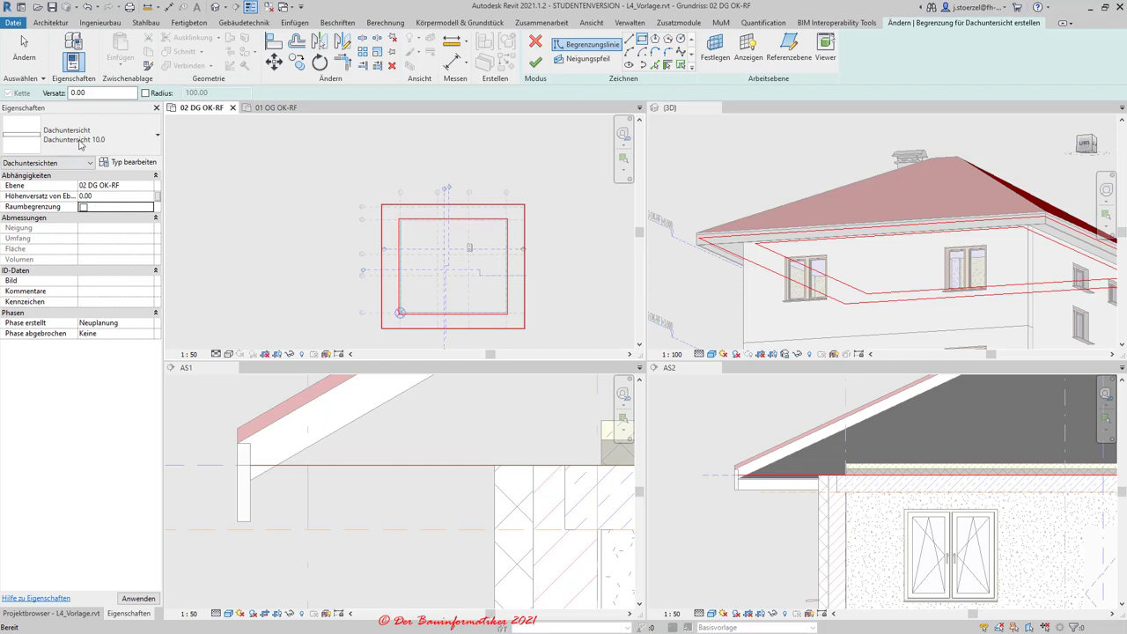
left_click(682, 66)
key("Escape")
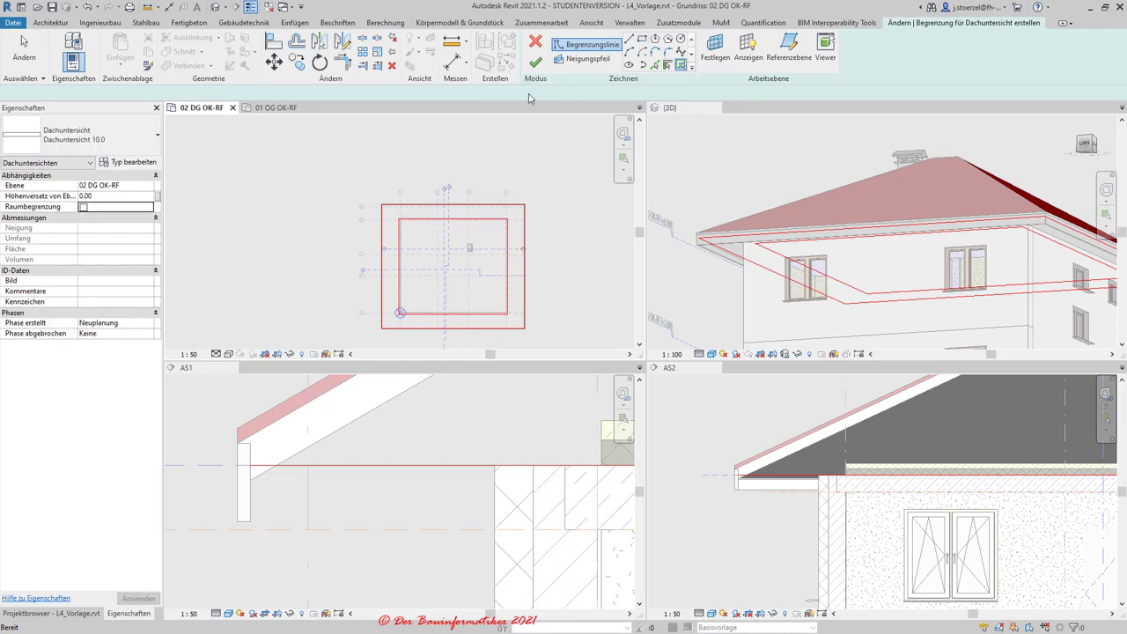
left_click(629, 41)
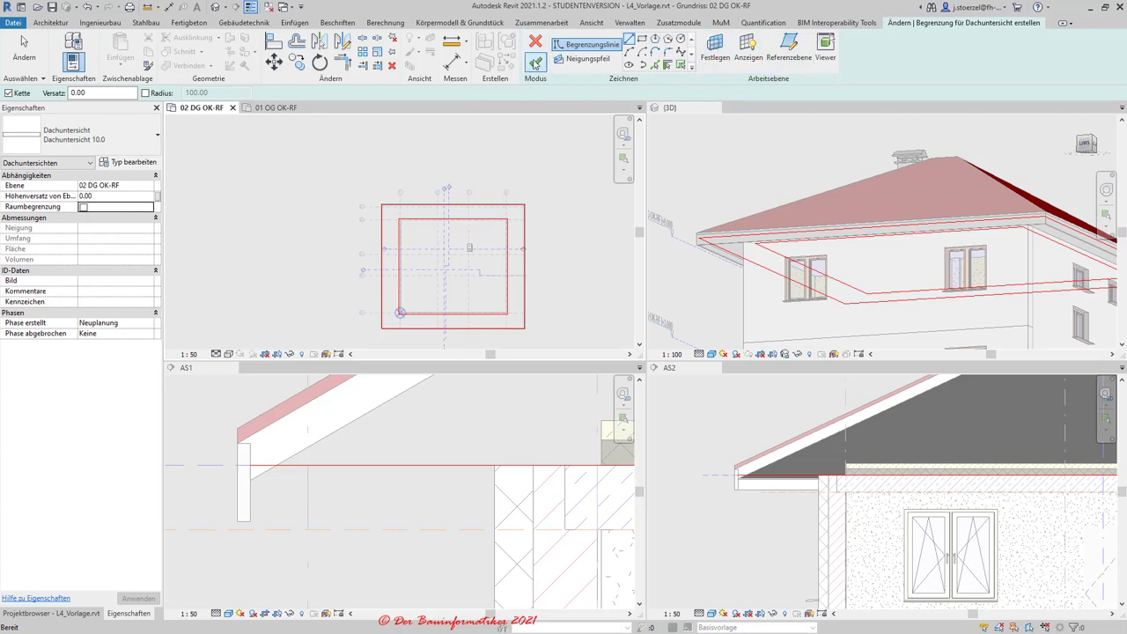
- Finish the soffit sketch and confirm its 0.00 height offset while viewing sections AS2 and AS1
left_click(536, 62)
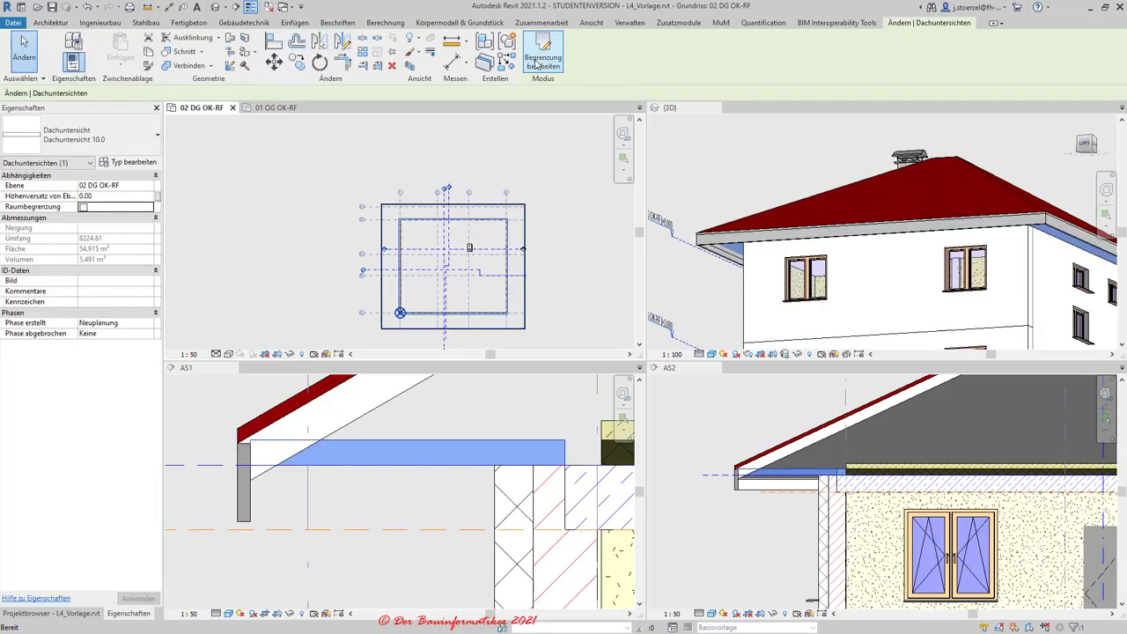
scroll(783, 522, "up", 3)
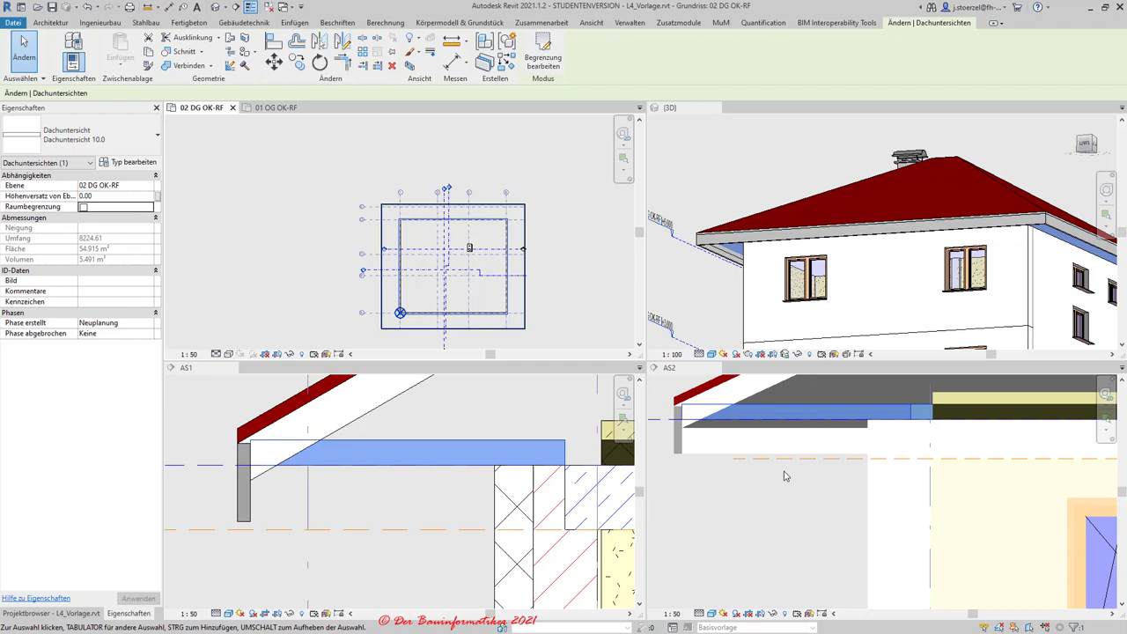
left_click(767, 420)
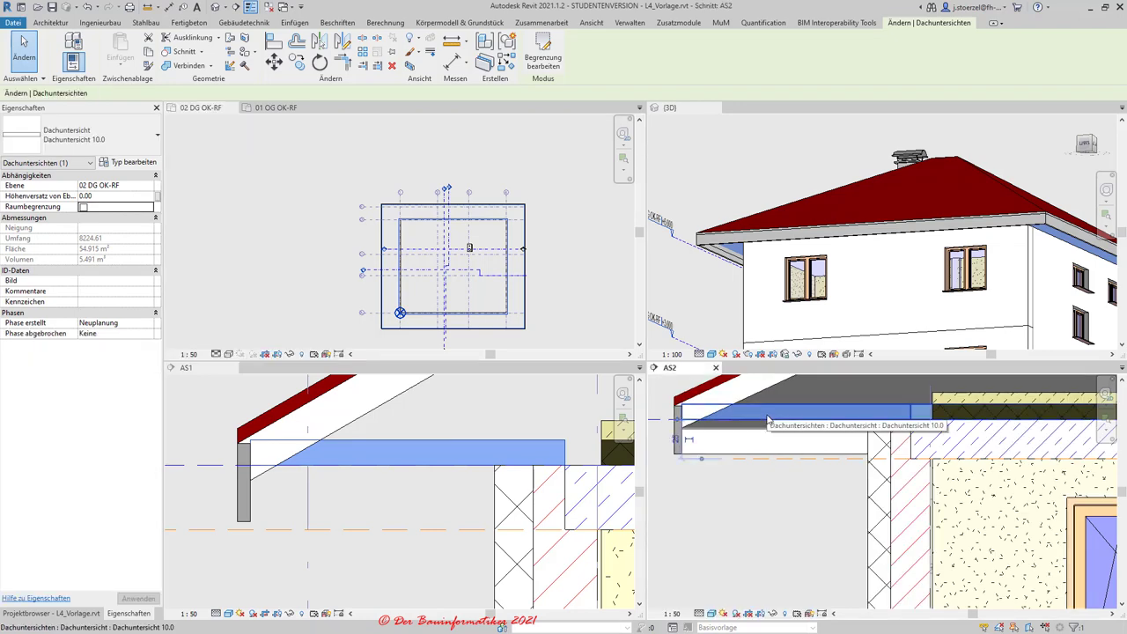
scroll(678, 568, "down", 3)
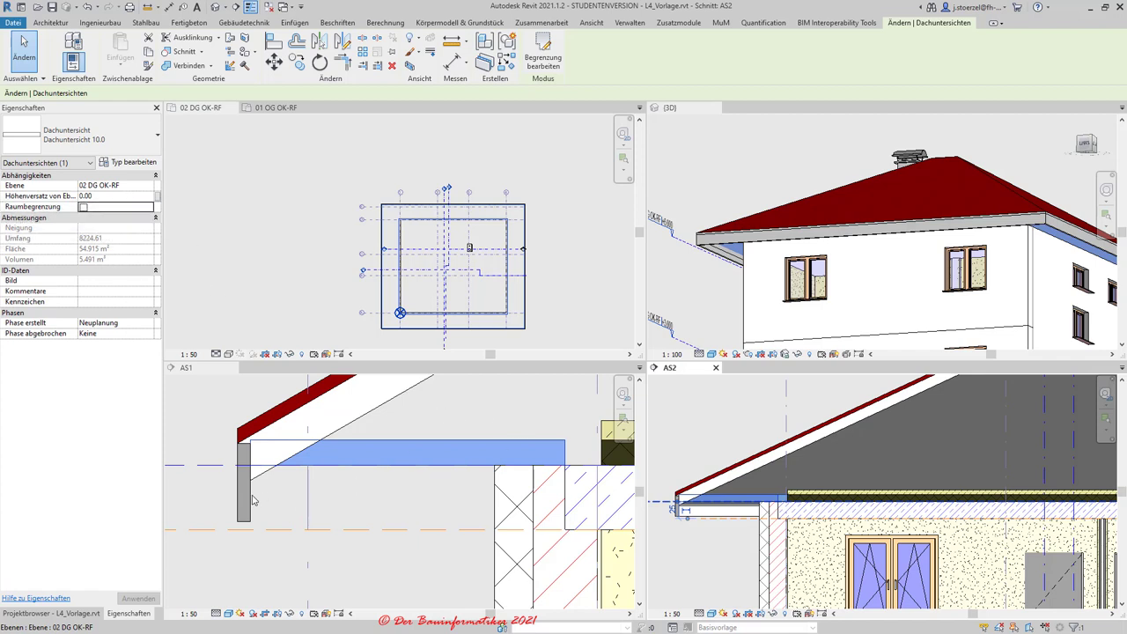
left_click(97, 198)
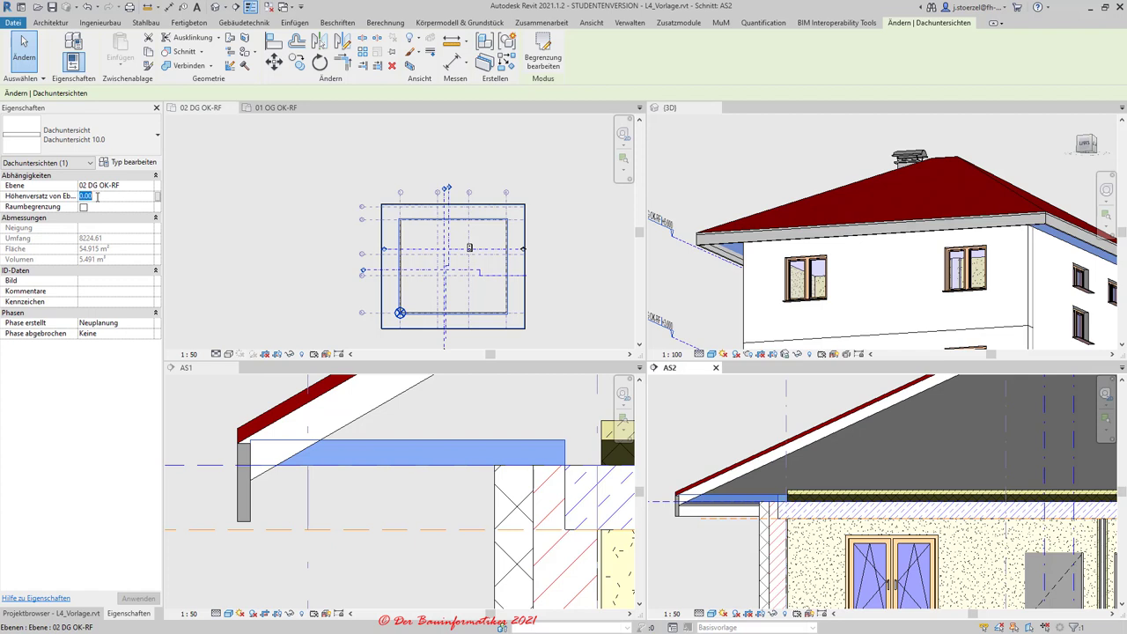
key("Return")
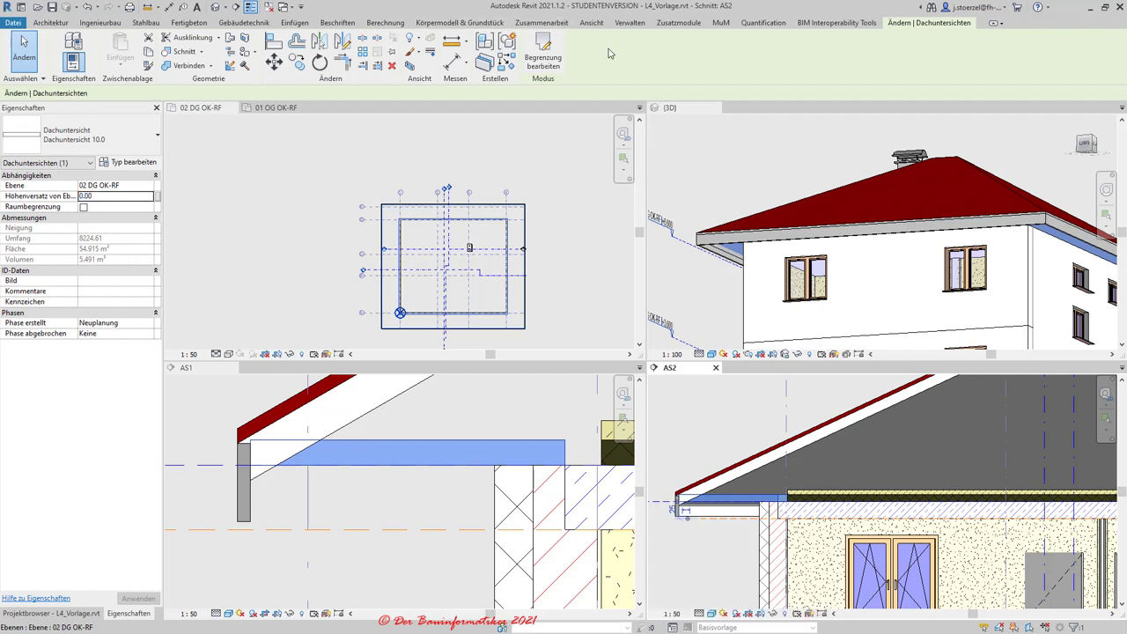
scroll(430, 446, "down", 2)
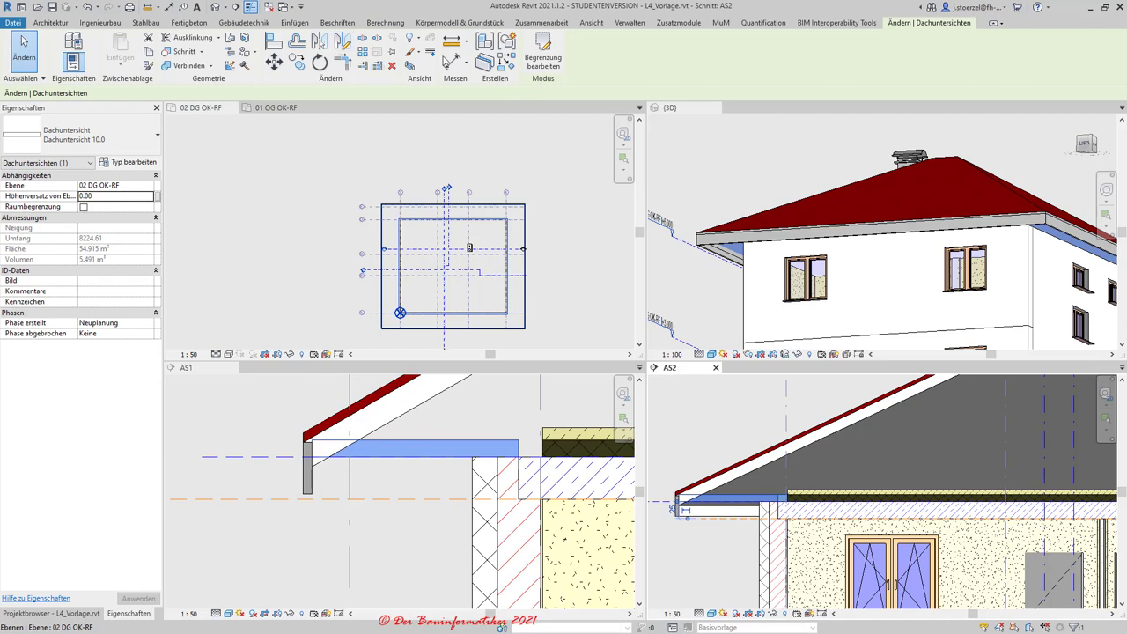
left_click(542, 57)
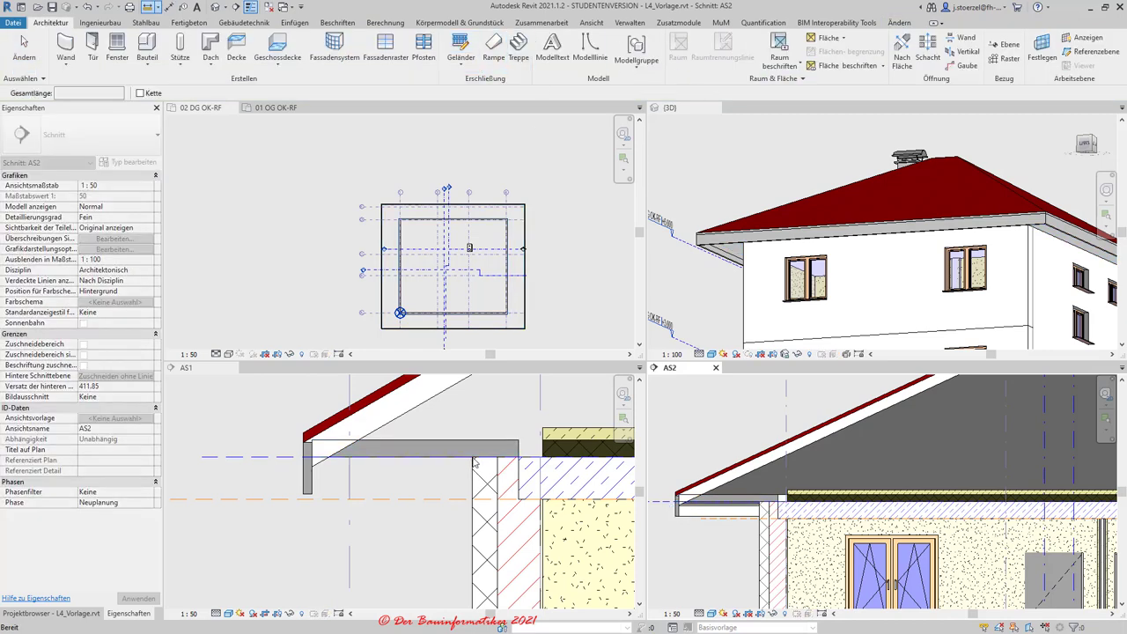
left_click(474, 468)
left_click(475, 467)
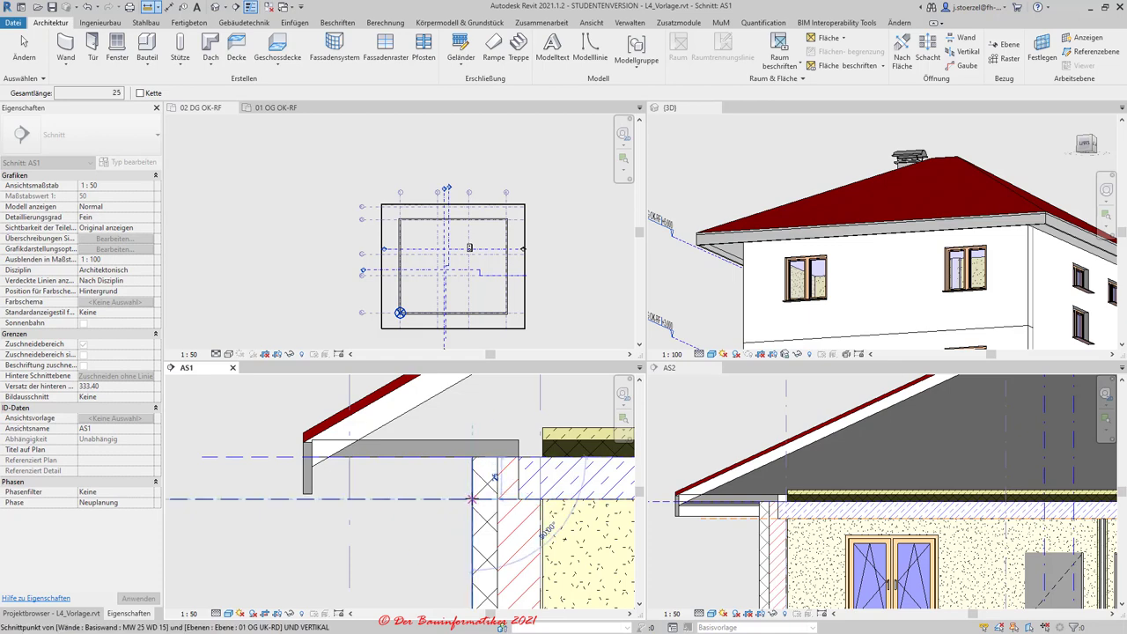
- Select the soffit in AS1 and change its Height Offset From Level from -20.00 to -17.00
left_click(24, 42)
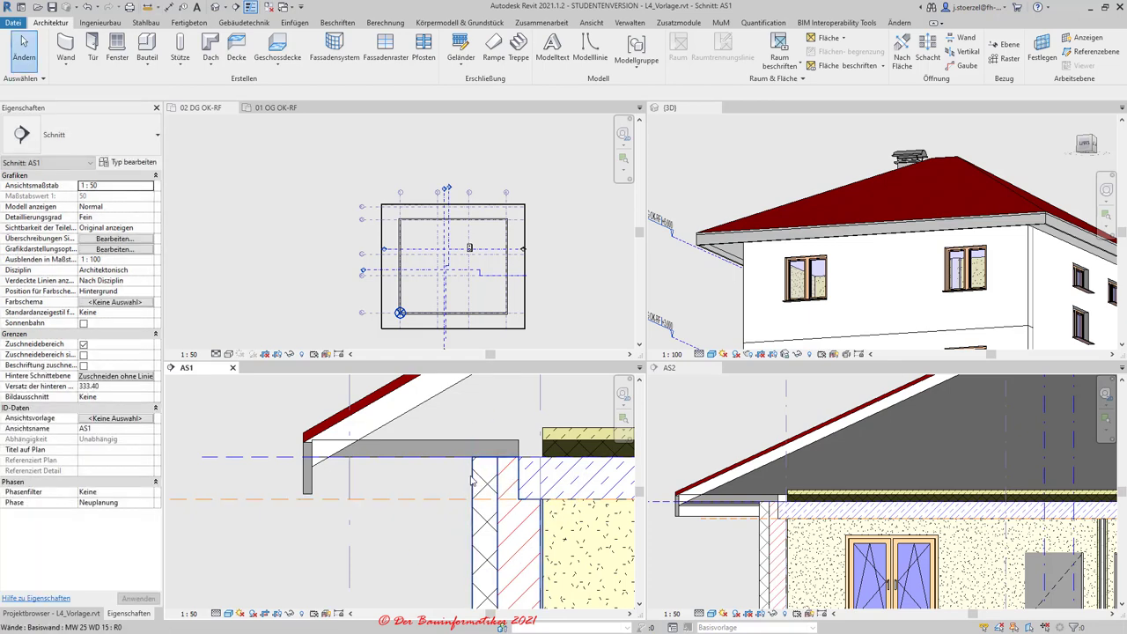
left_click(426, 462)
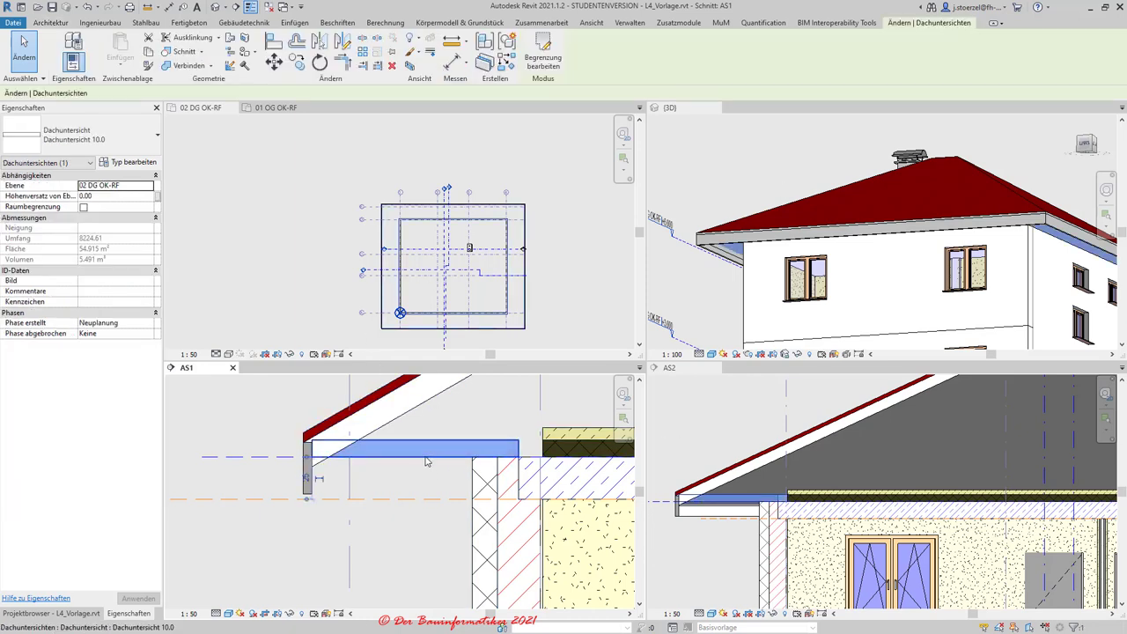
left_click(102, 196)
type("-2")
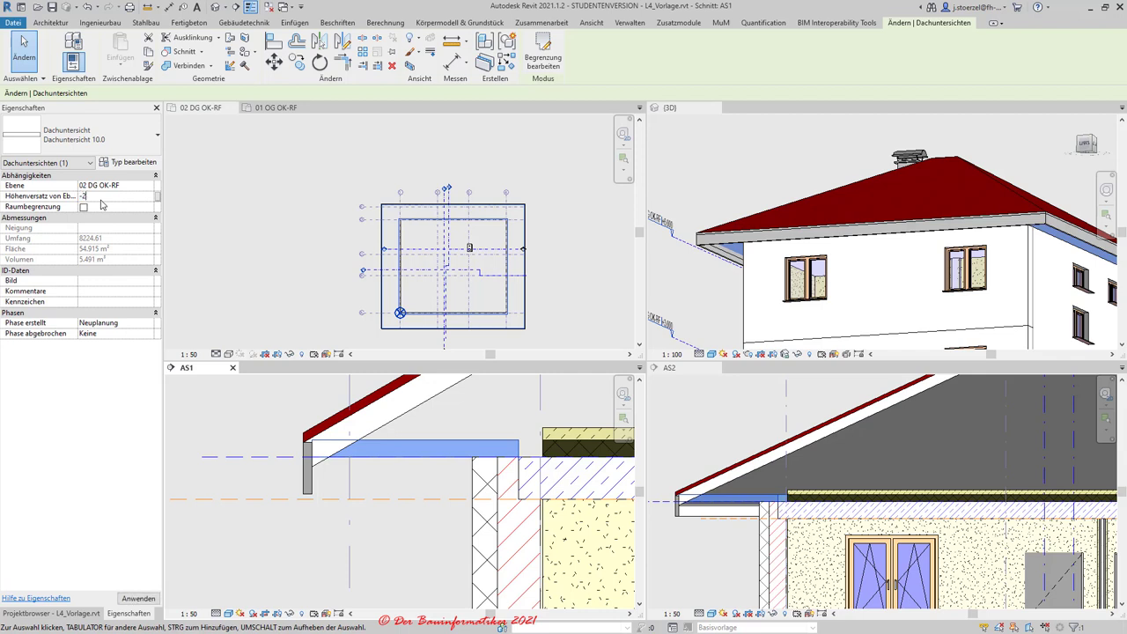
type("0.00")
key("Return")
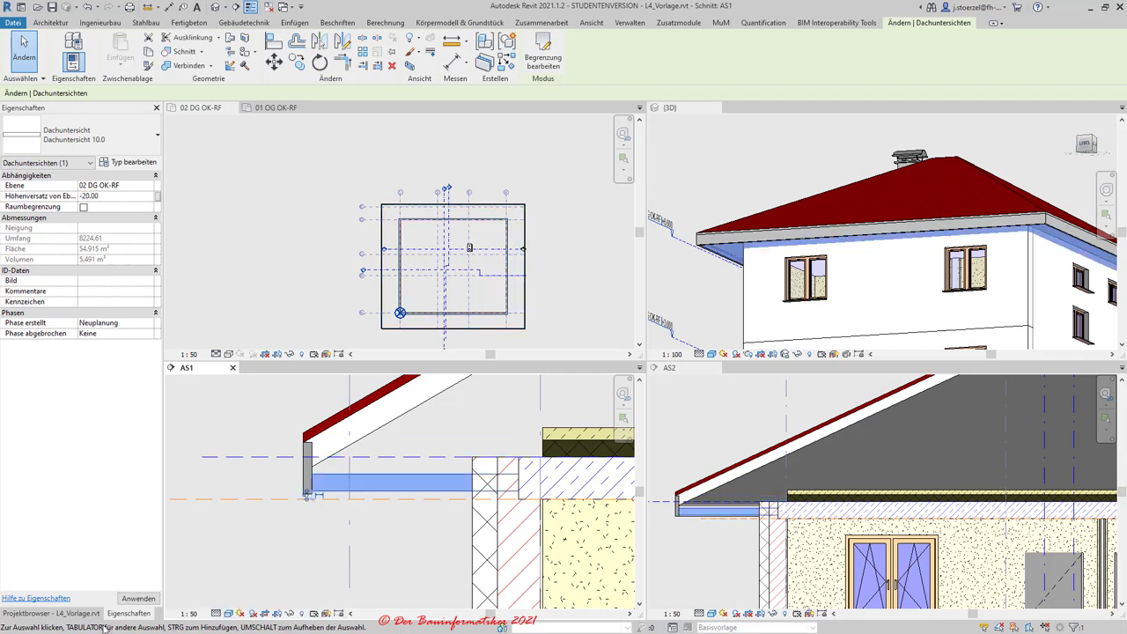
scroll(329, 529, "up", 3)
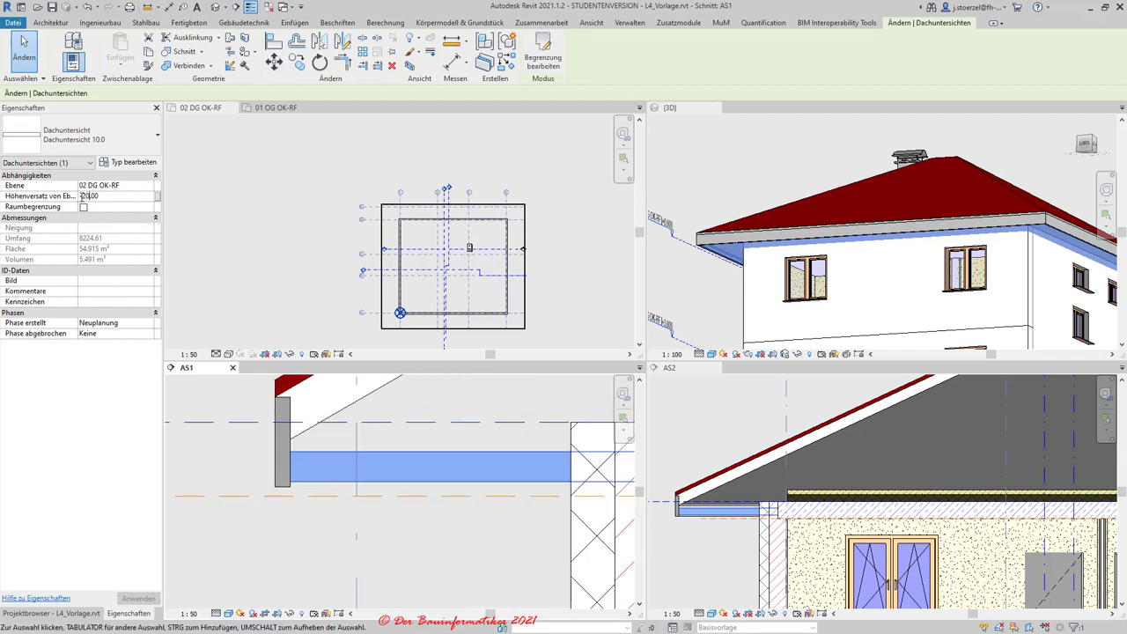
left_click_drag(82, 195, 99, 195)
type("-17")
left_click(139, 598)
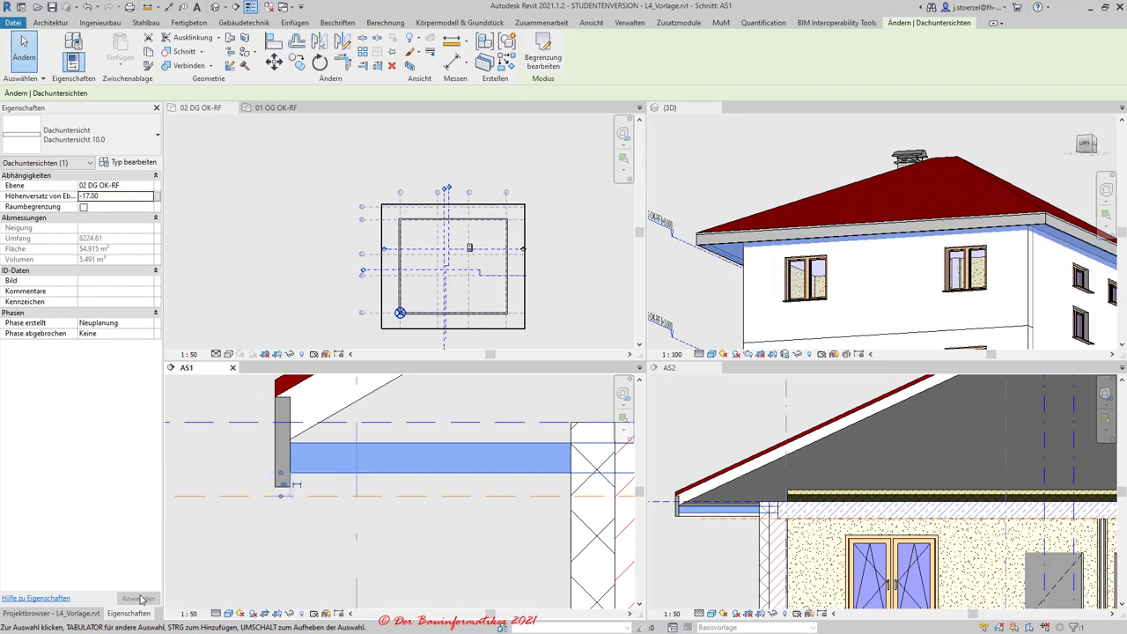
left_click(286, 578)
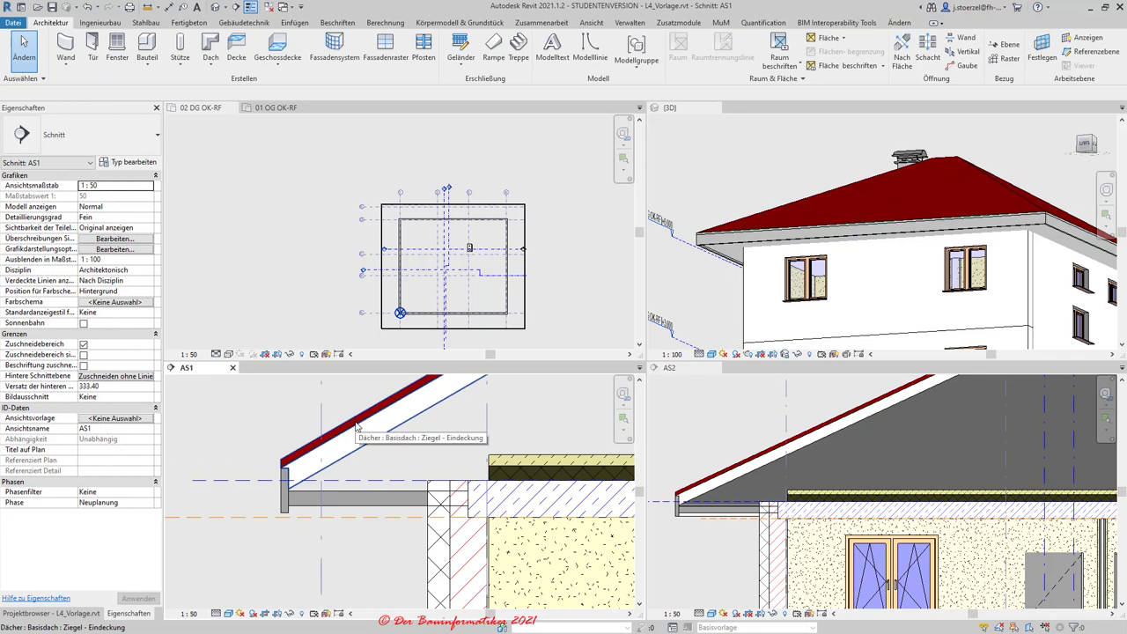
scroll(322, 429, "down", 3)
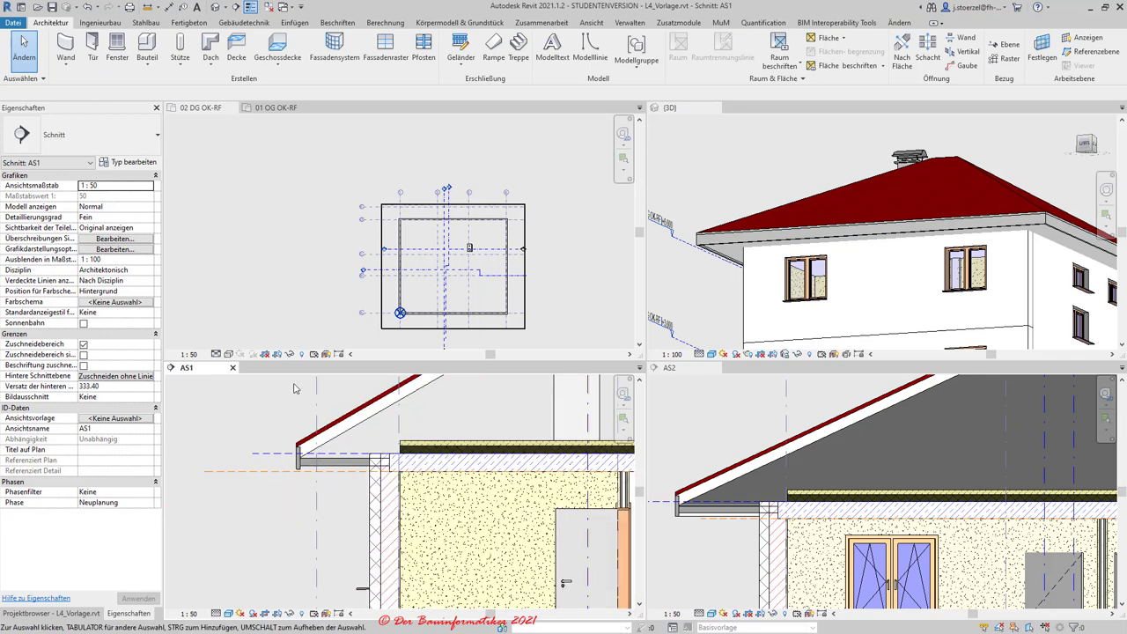
scroll(305, 491, "down", 2)
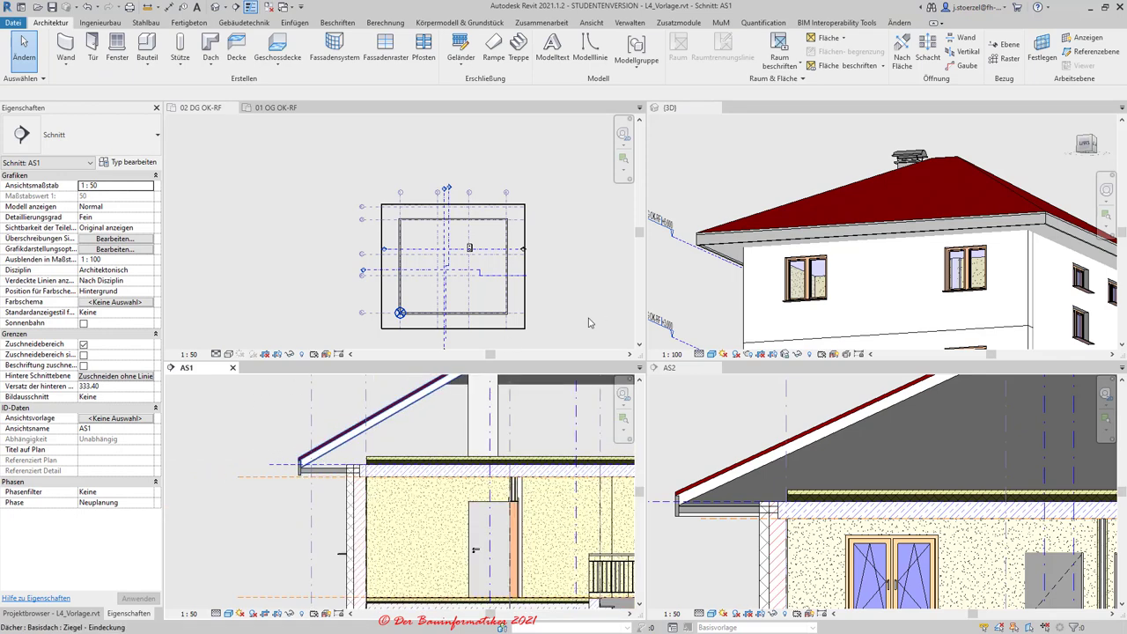
scroll(384, 432, "down", 2)
scroll(338, 427, "down", 2)
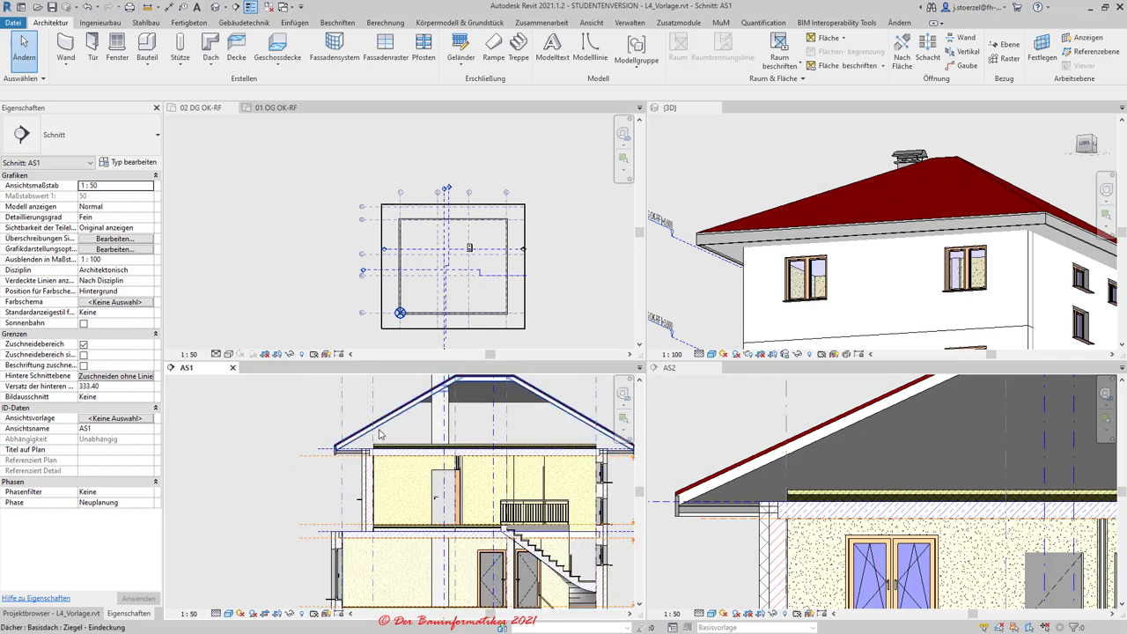
scroll(383, 433, "down", 1)
scroll(414, 444, "up", 2)
scroll(352, 451, "up", 2)
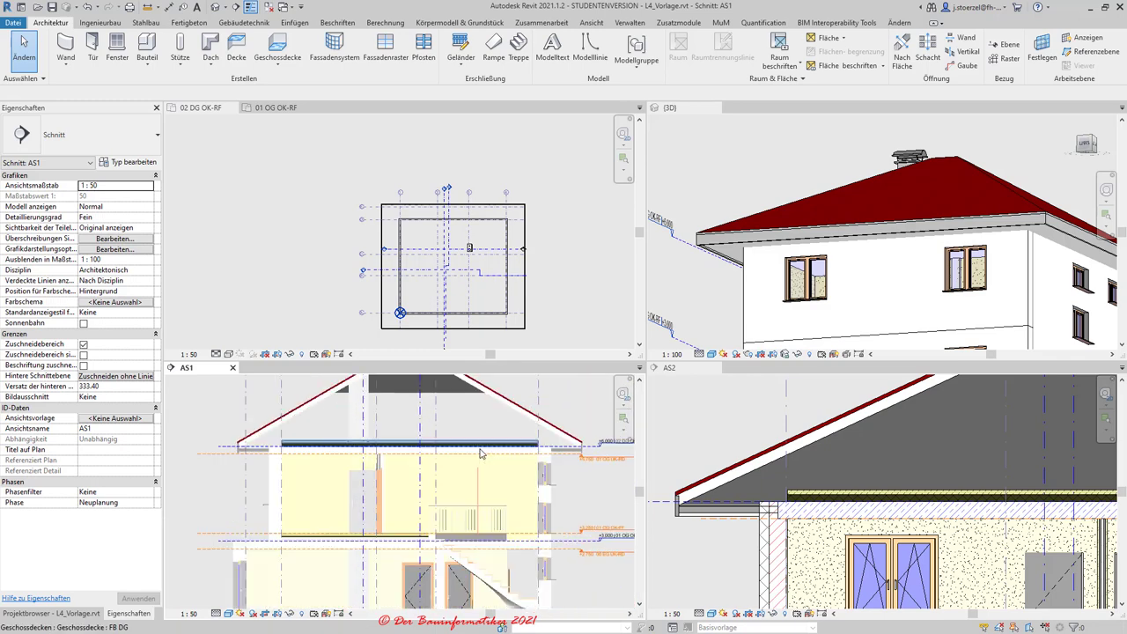
scroll(300, 458, "up", 1)
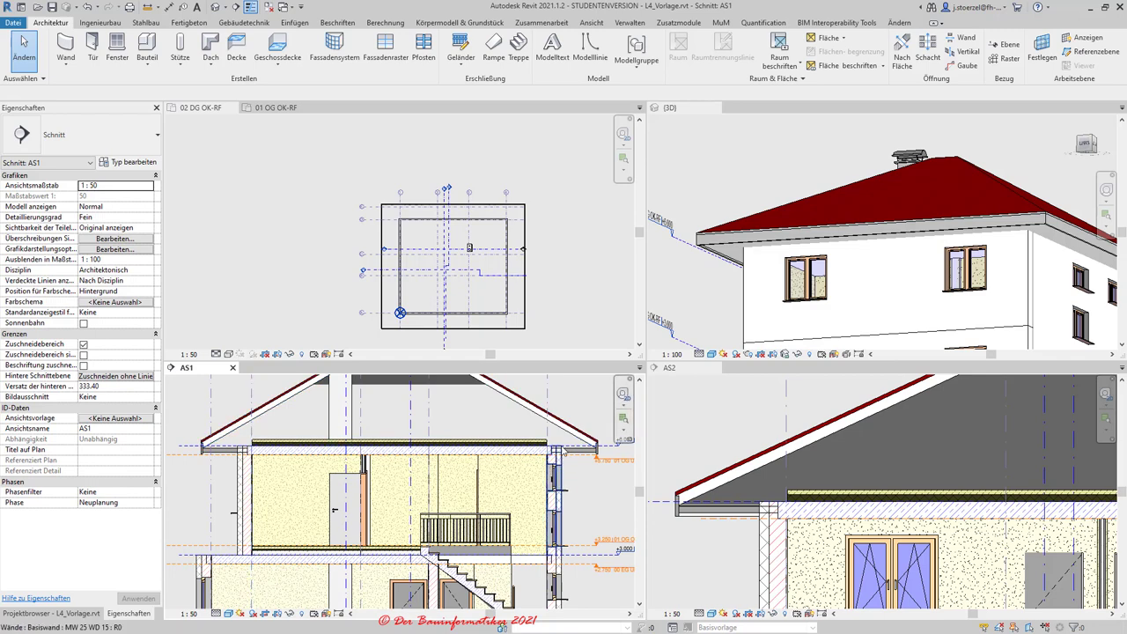
scroll(352, 453, "down", 1)
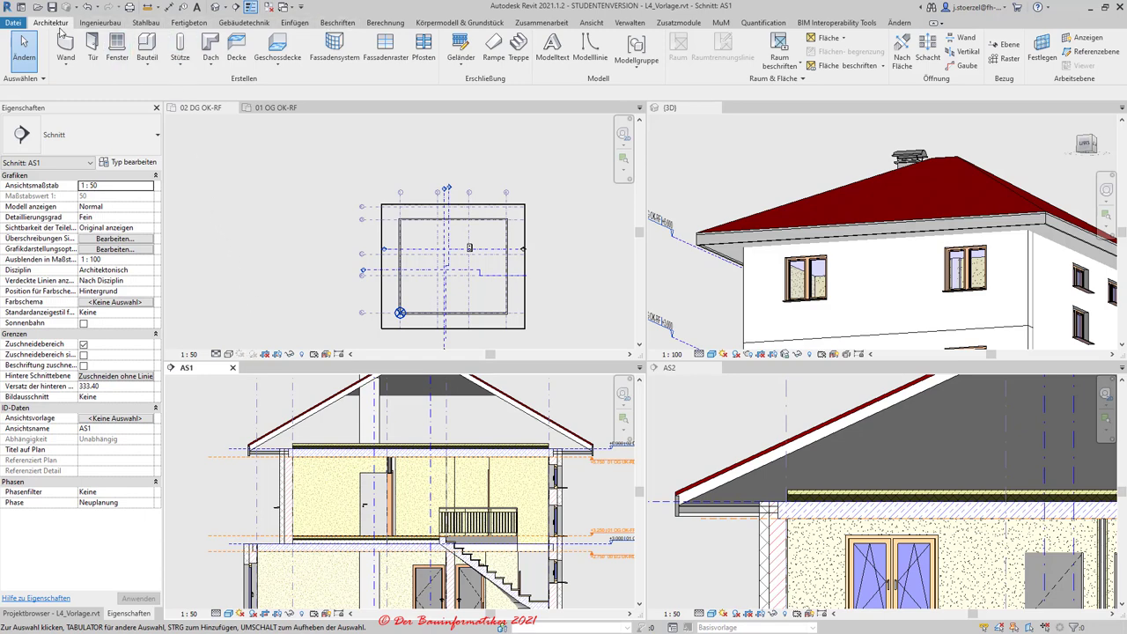
- Start a roof gutter of type Dachrinne d=150 and open its type properties
left_click(215, 68)
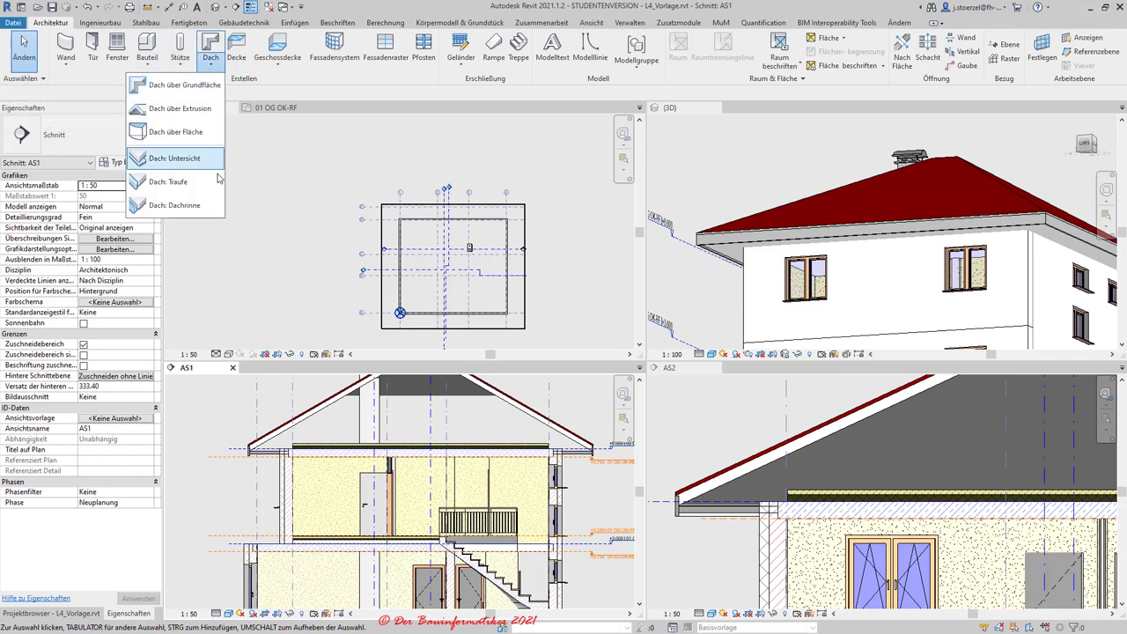
left_click(188, 208)
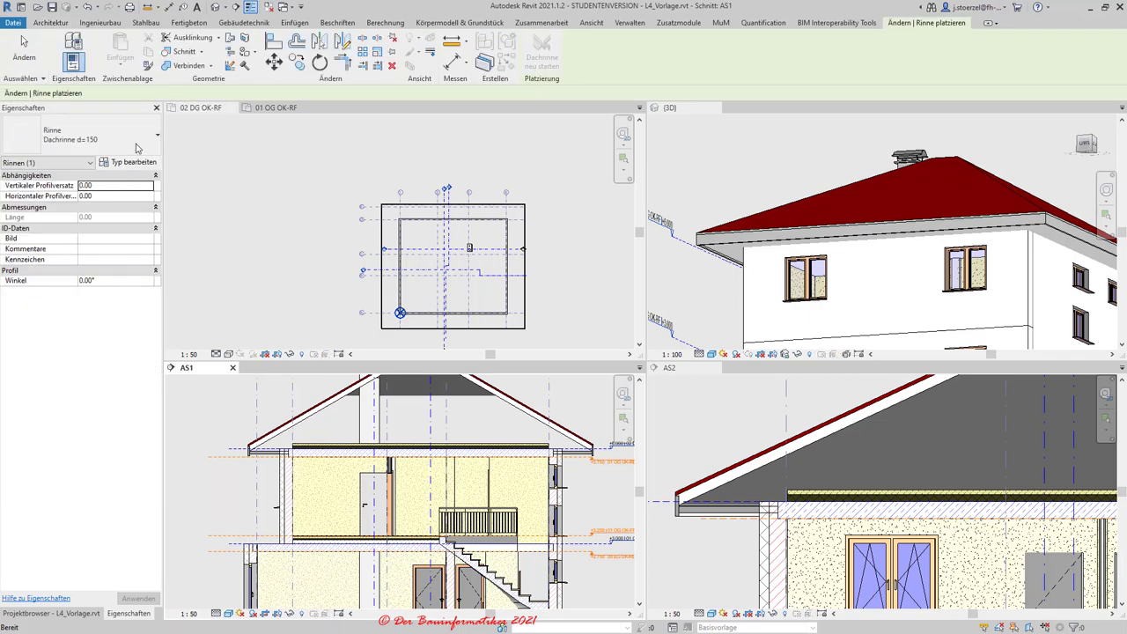
left_click(137, 148)
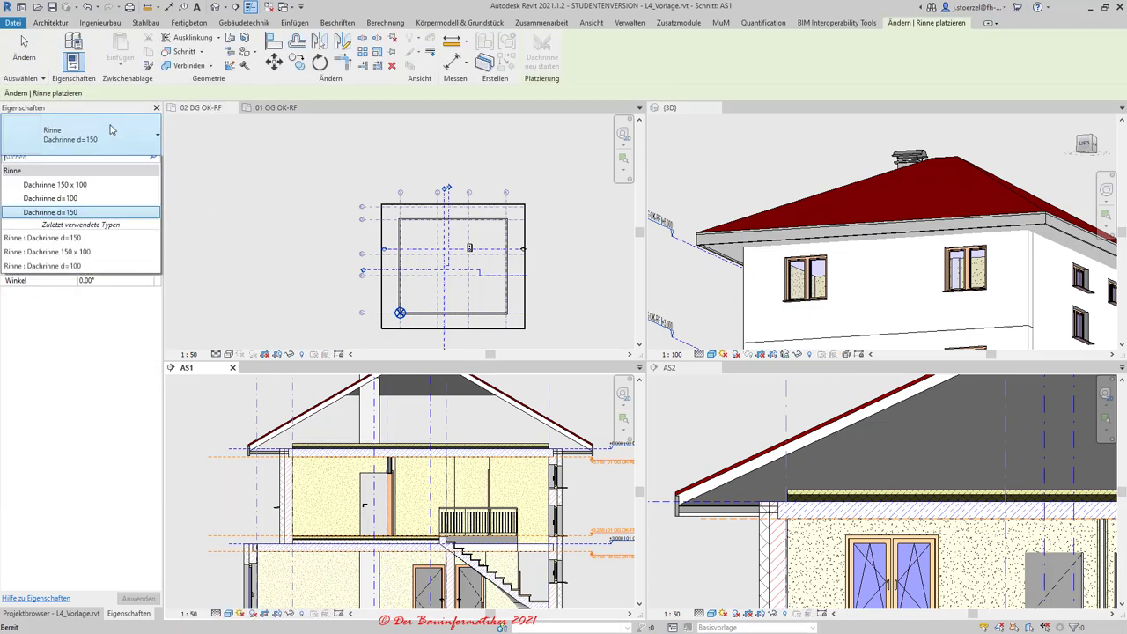
left_click(73, 222)
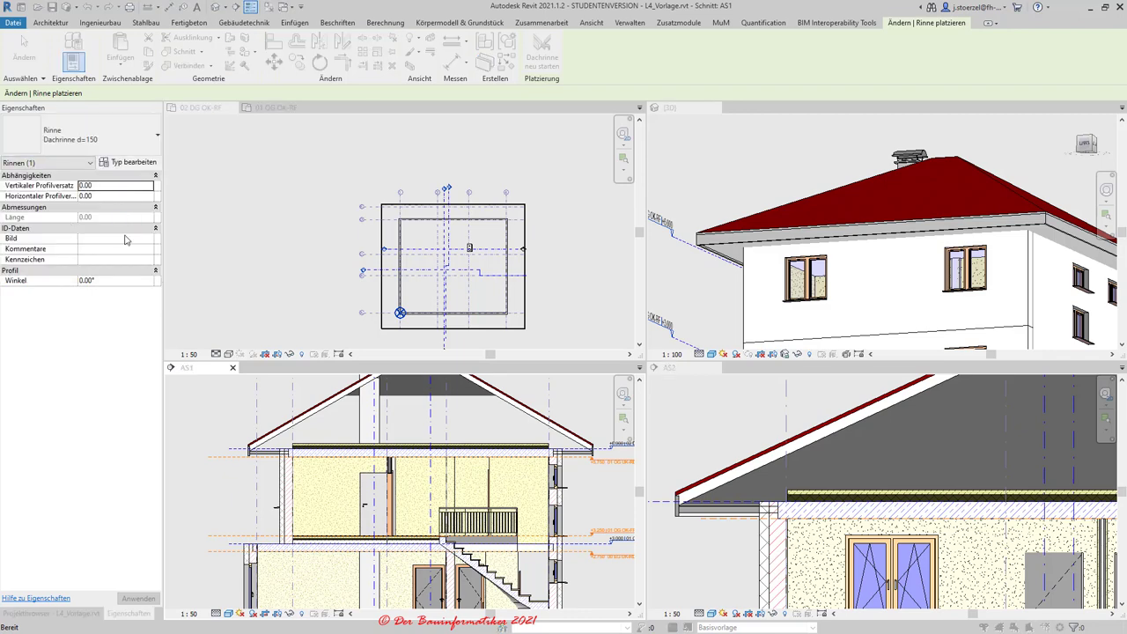
left_click(128, 162)
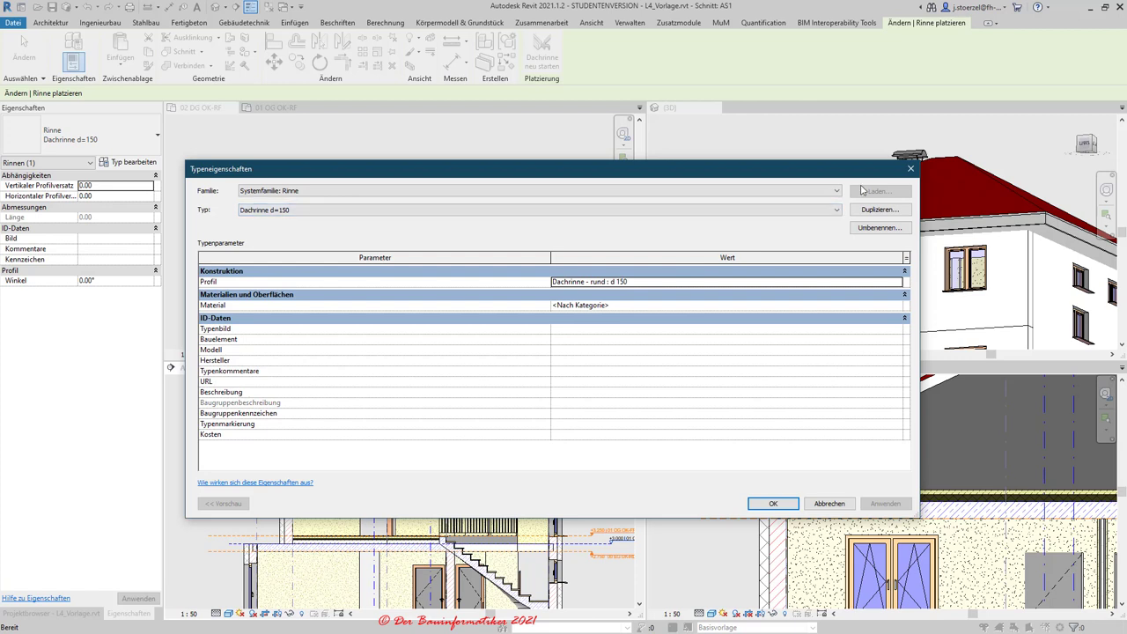
- Keep the 'Dachrinne - rund : d 150' profile for the Dachrinne d=150 gutter type and close Type Properties
left_click(668, 288)
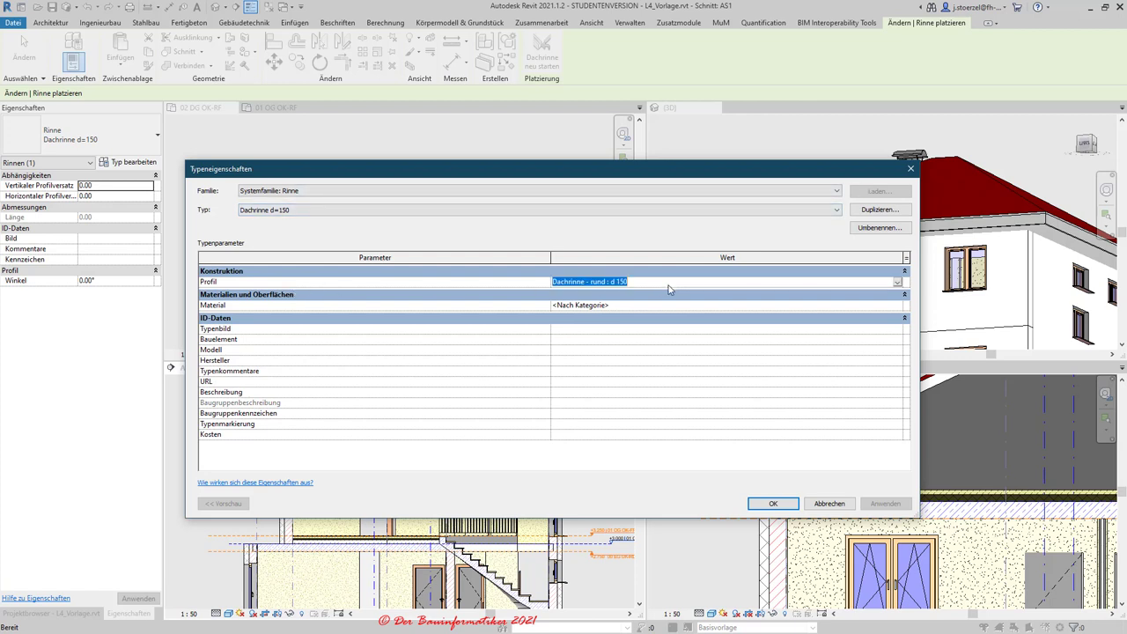
left_click(897, 283)
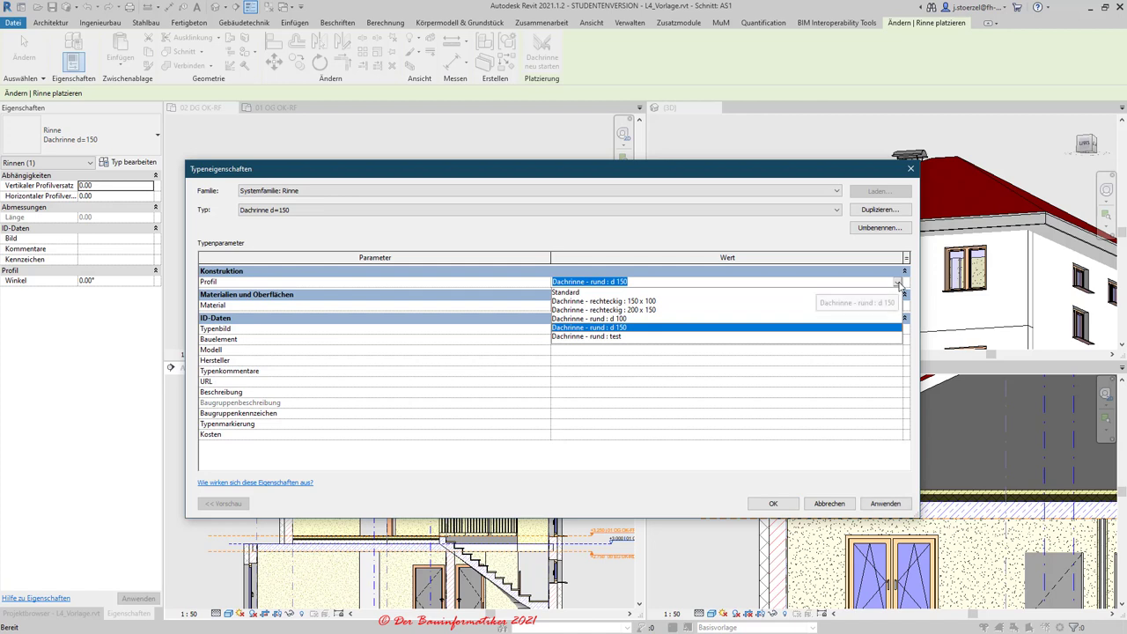
left_click(614, 327)
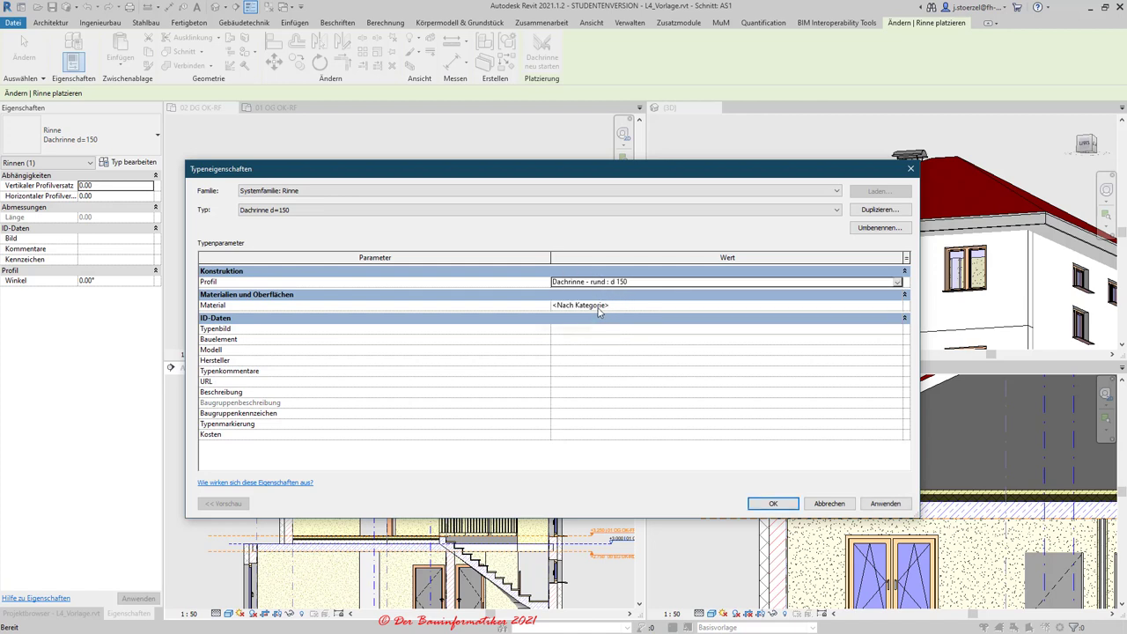
left_click(773, 504)
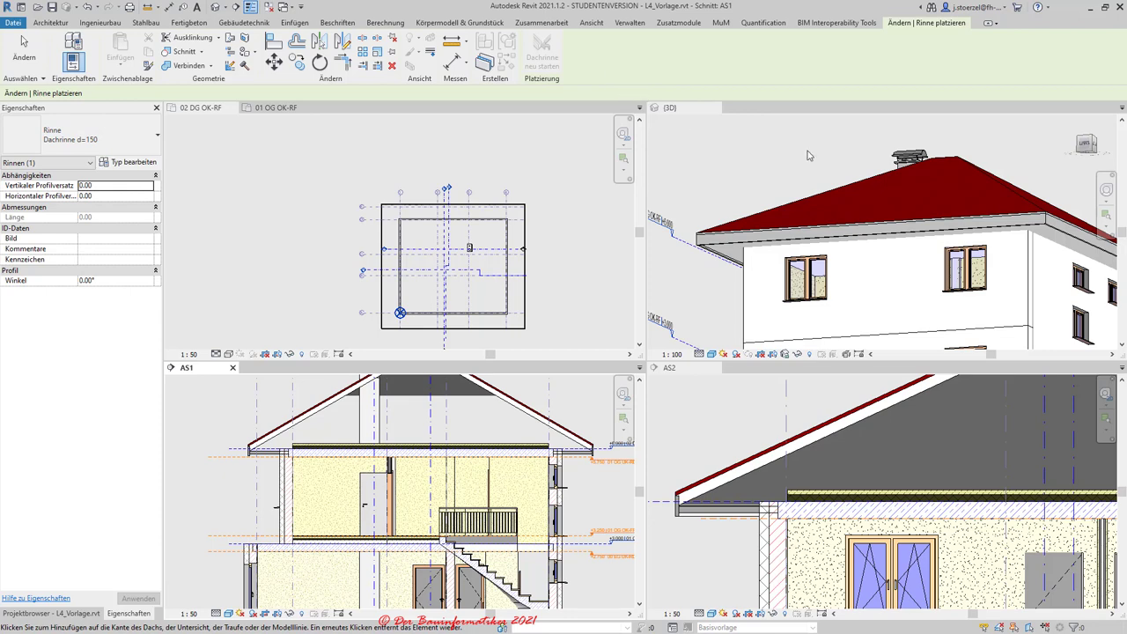
- In the 3D view, place the Dachrinne d=150 gutter along the red hipped roof's eave edge
scroll(759, 225, "up", 3)
scroll(748, 255, "down", 2)
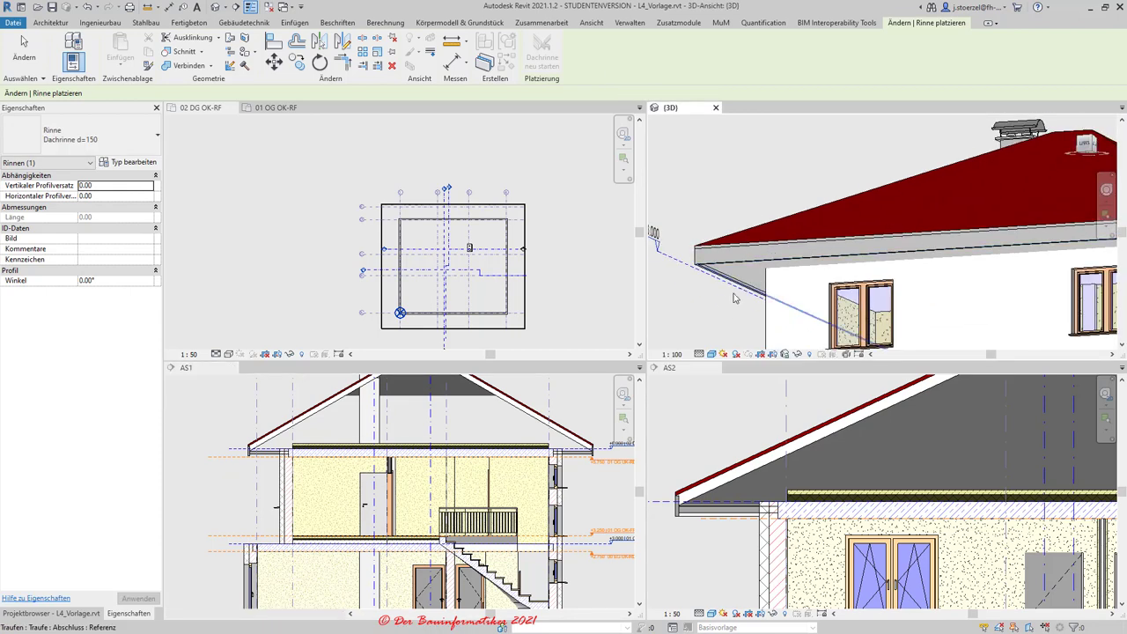
left_click(776, 238)
middle_click_drag(778, 237, 724, 296, "shift")
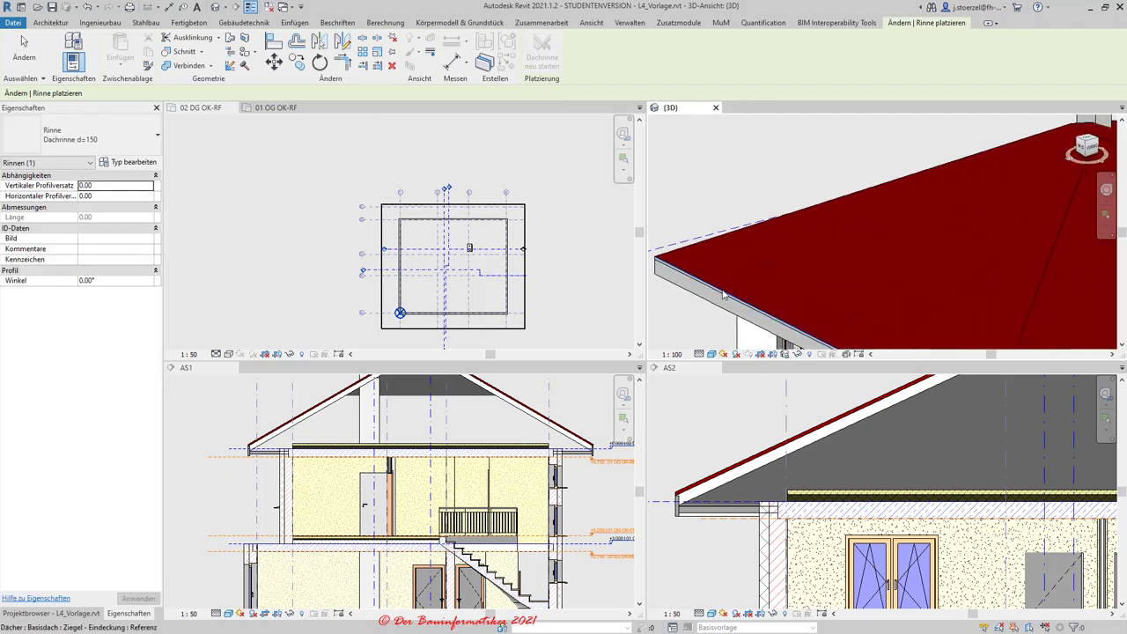
scroll(722, 295, "up", 2)
middle_click_drag(732, 292, 827, 265)
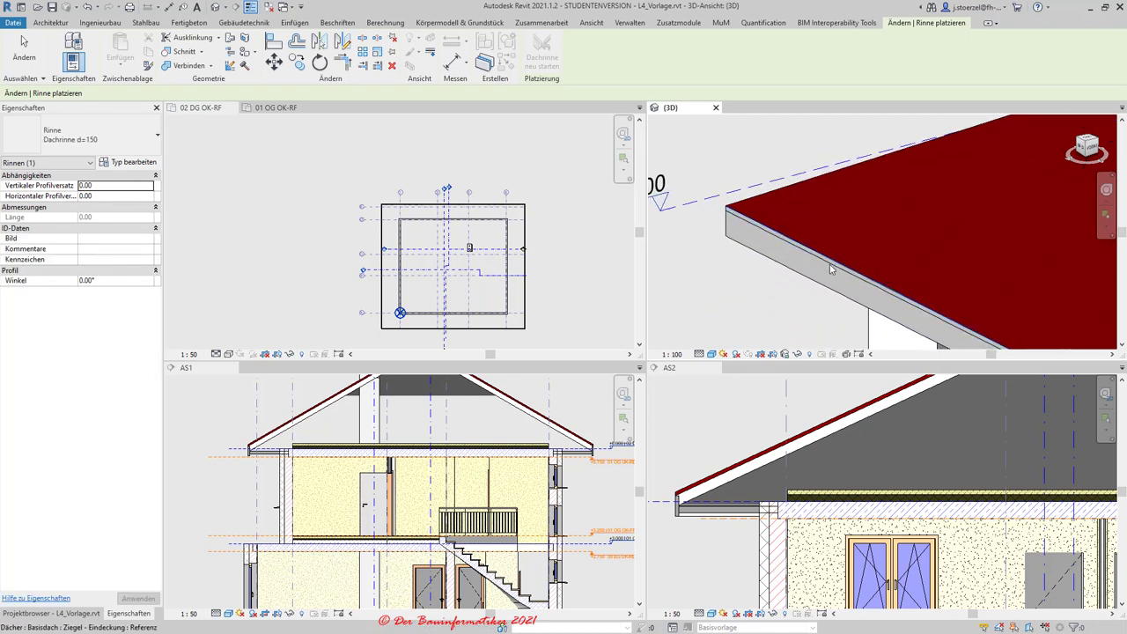
scroll(800, 277, "up", 2)
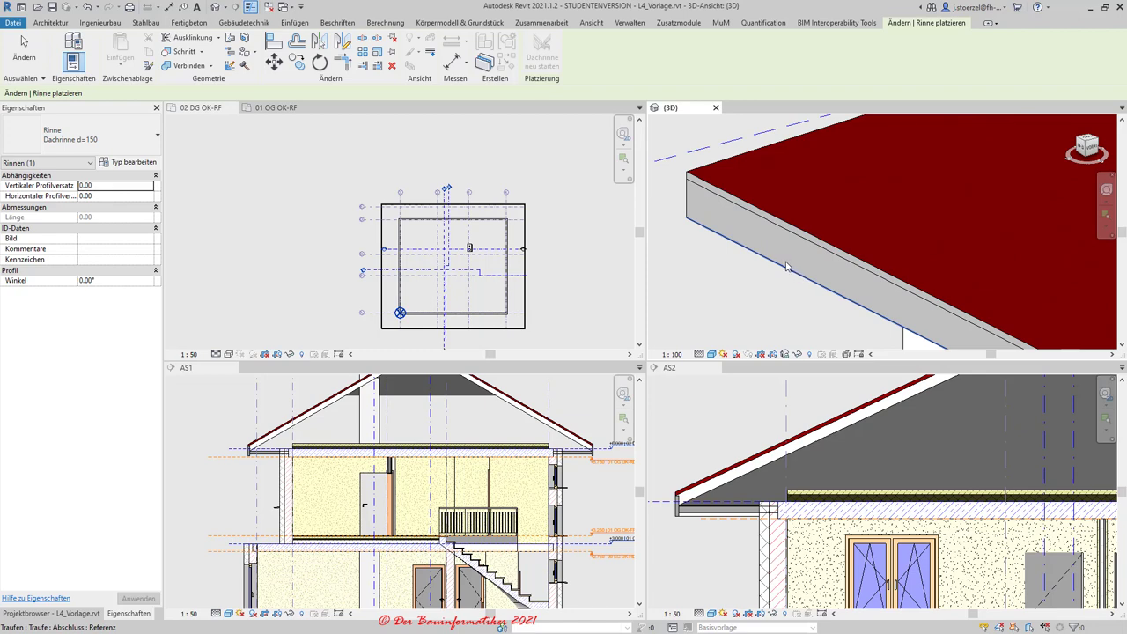
left_click(786, 266)
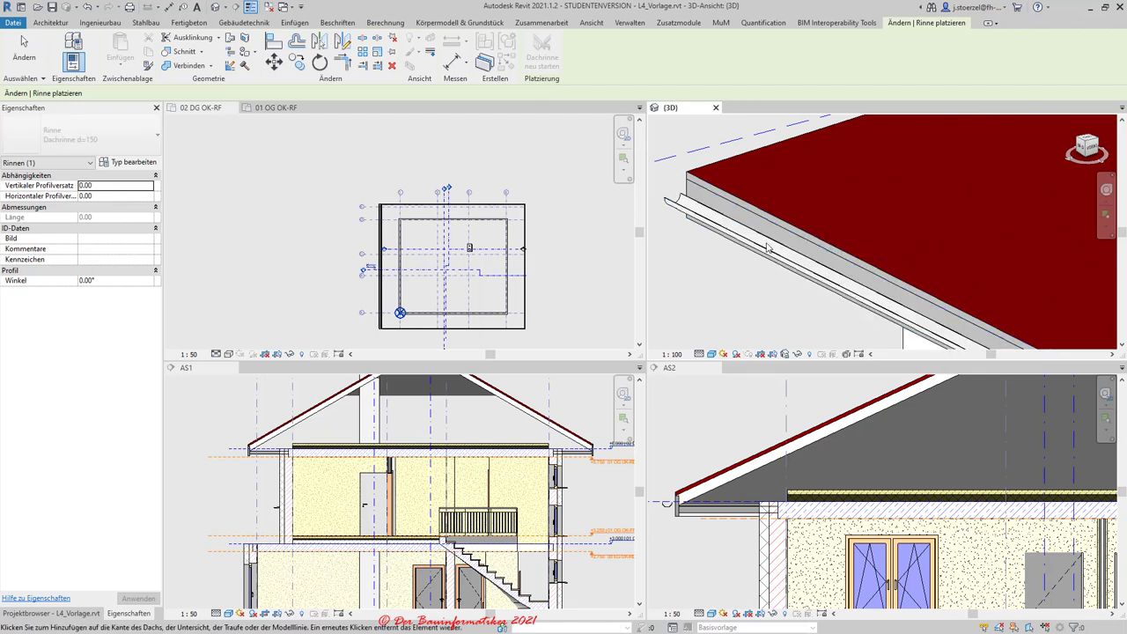
- Orbit and zoom to inspect the new gutter along the eave and gable-side roof edge
scroll(768, 248, "down", 2)
scroll(792, 264, "down", 2)
scroll(818, 282, "down", 2)
scroll(842, 309, "up", 2)
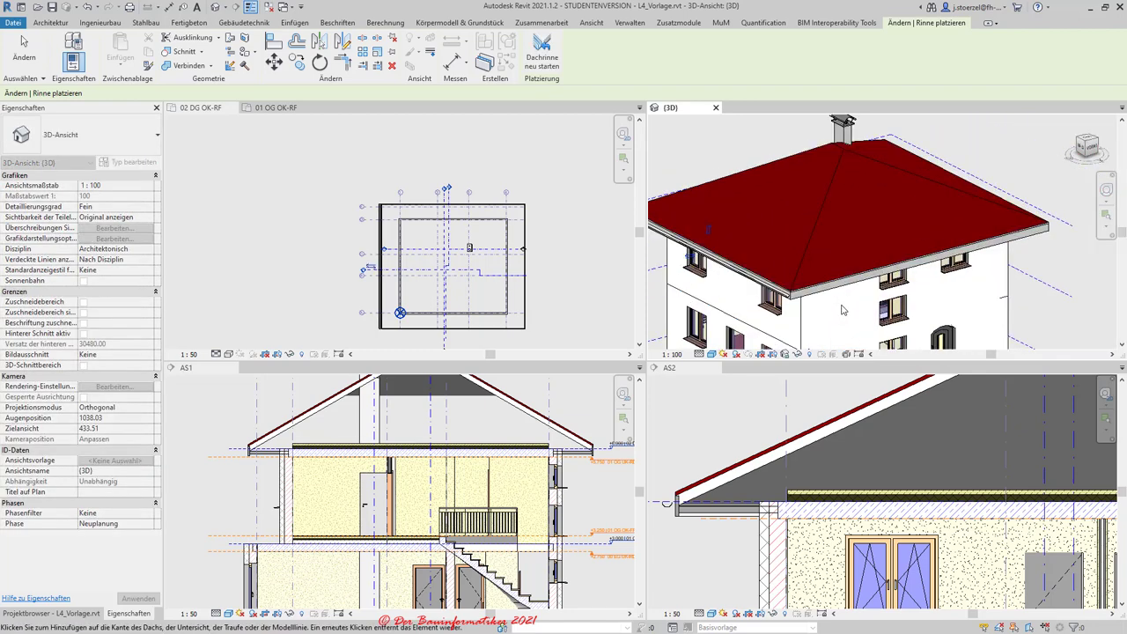
scroll(818, 291, "up", 3)
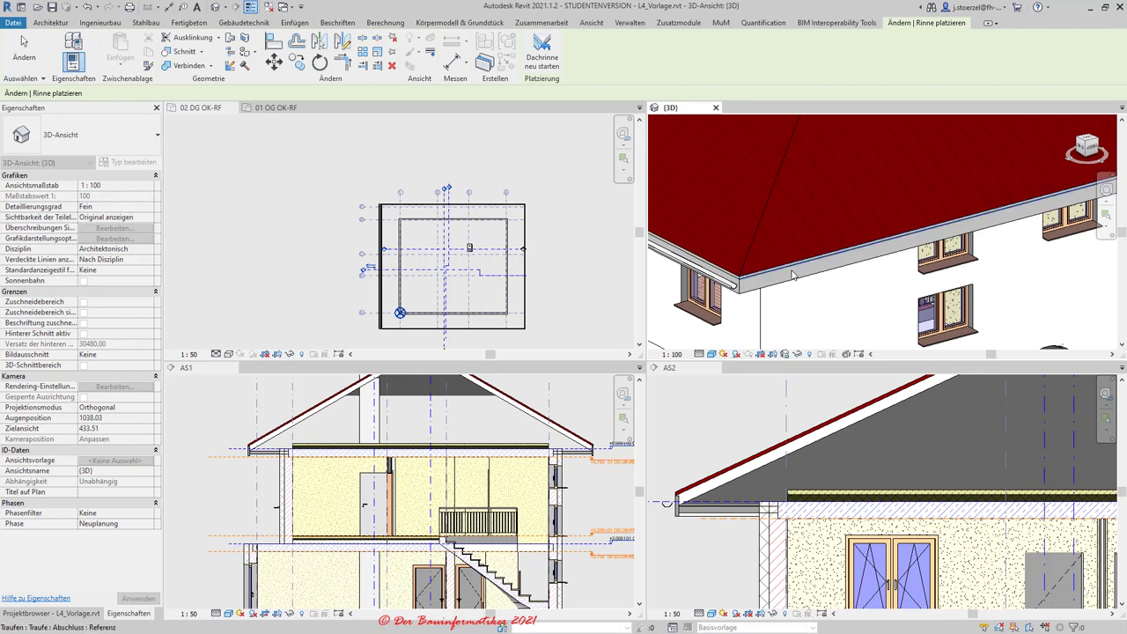
scroll(880, 269, "down", 4)
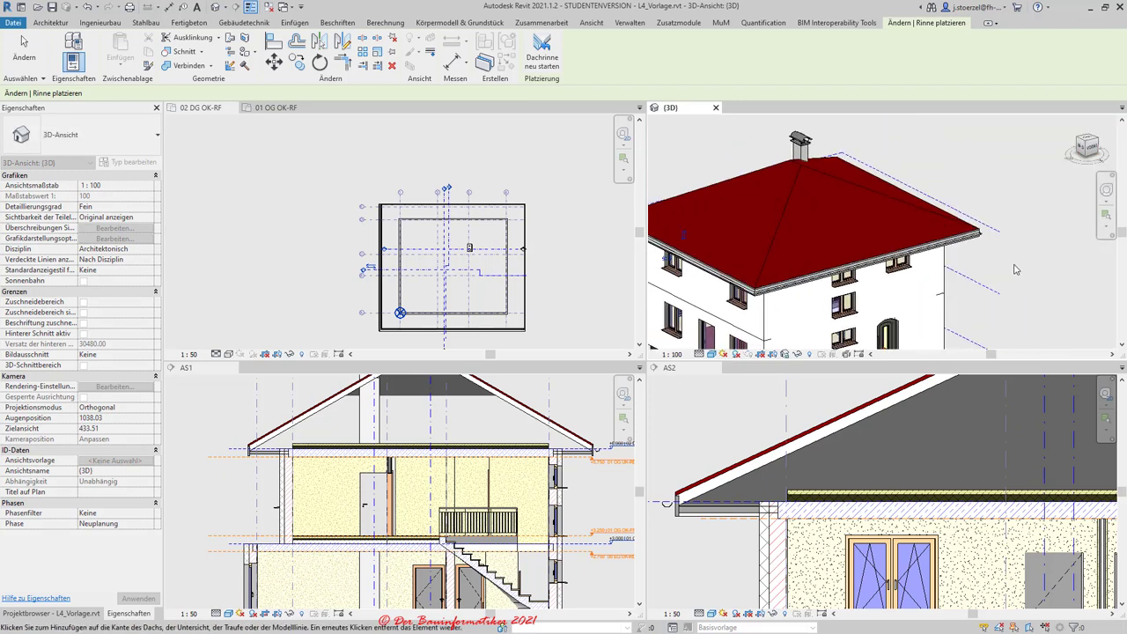
middle_click_drag(1013, 270, 731, 291, "shift")
scroll(720, 297, "up", 4)
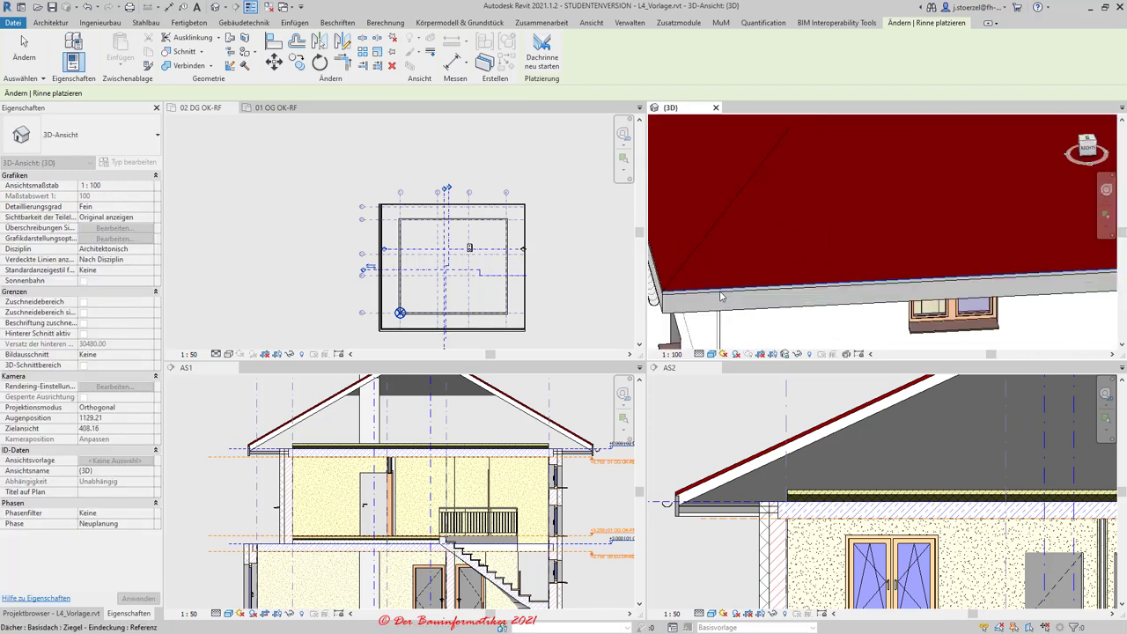
scroll(755, 306, "up", 2)
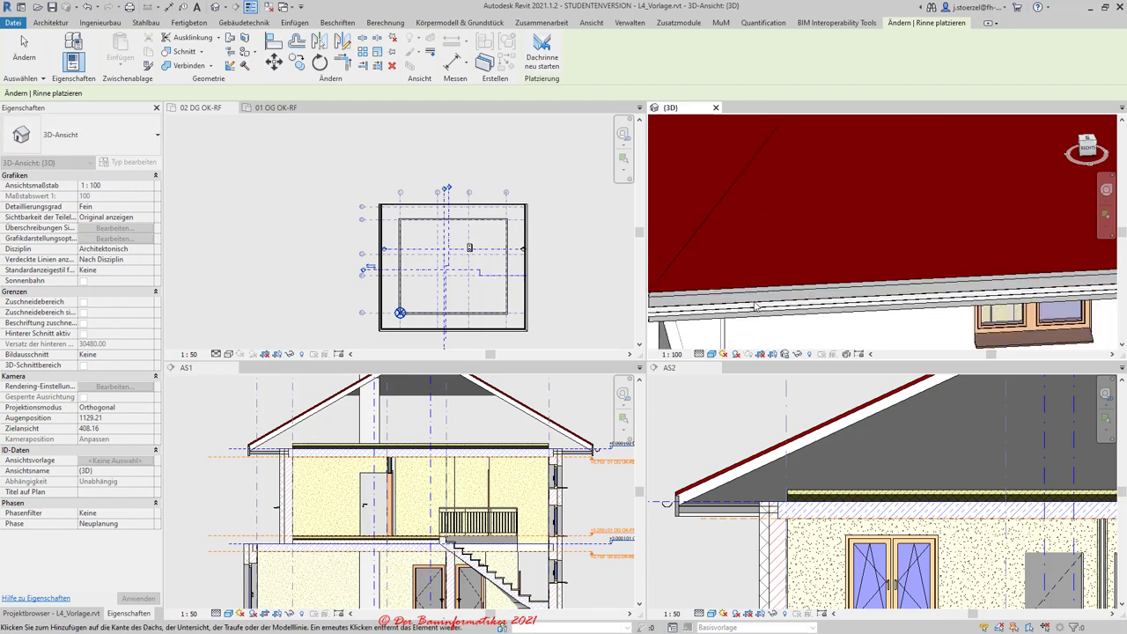
scroll(755, 307, "down", 5)
middle_click_drag(1107, 310, 730, 295, "shift")
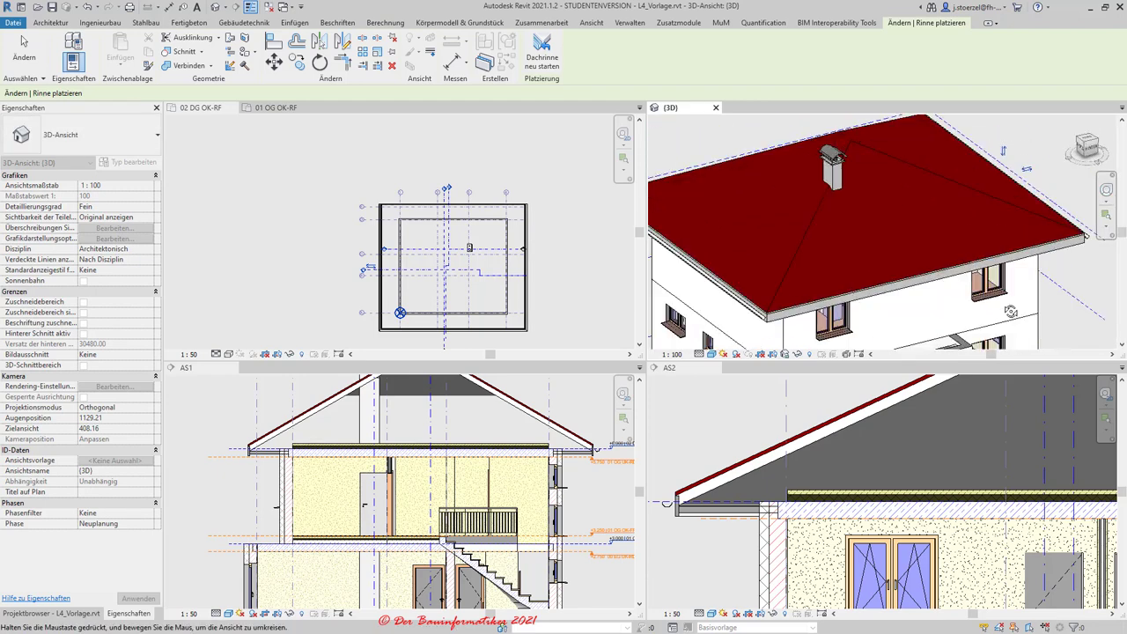
scroll(720, 296, "up", 3)
scroll(720, 297, "up", 2)
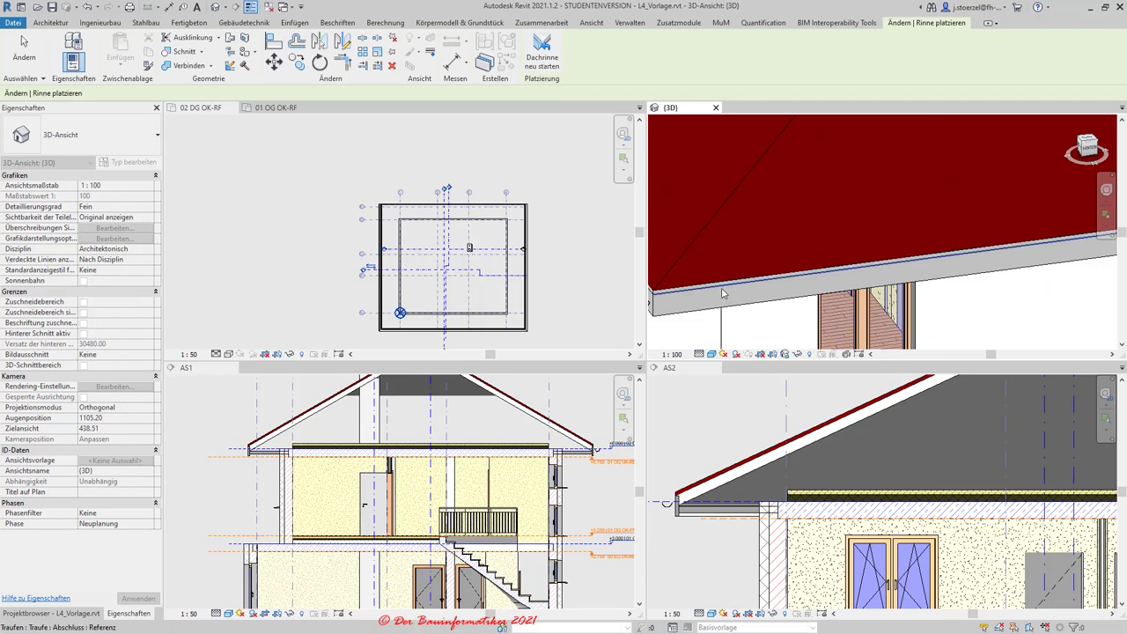
scroll(726, 297, "down", 5)
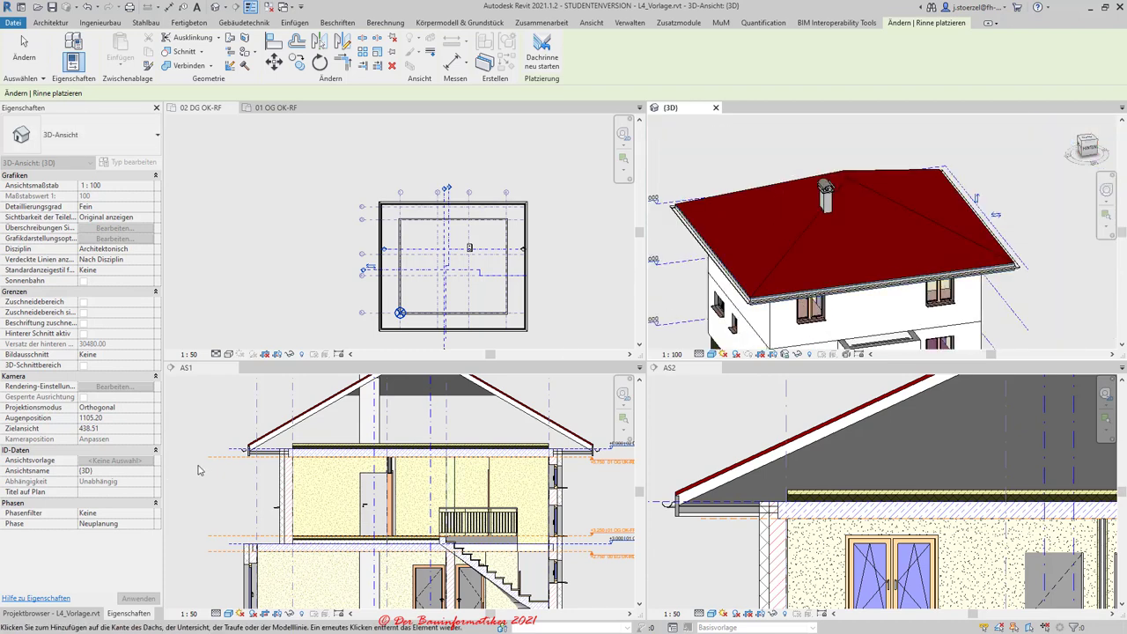
scroll(255, 453, "up", 3)
scroll(273, 448, "up", 2)
scroll(275, 446, "up", 1)
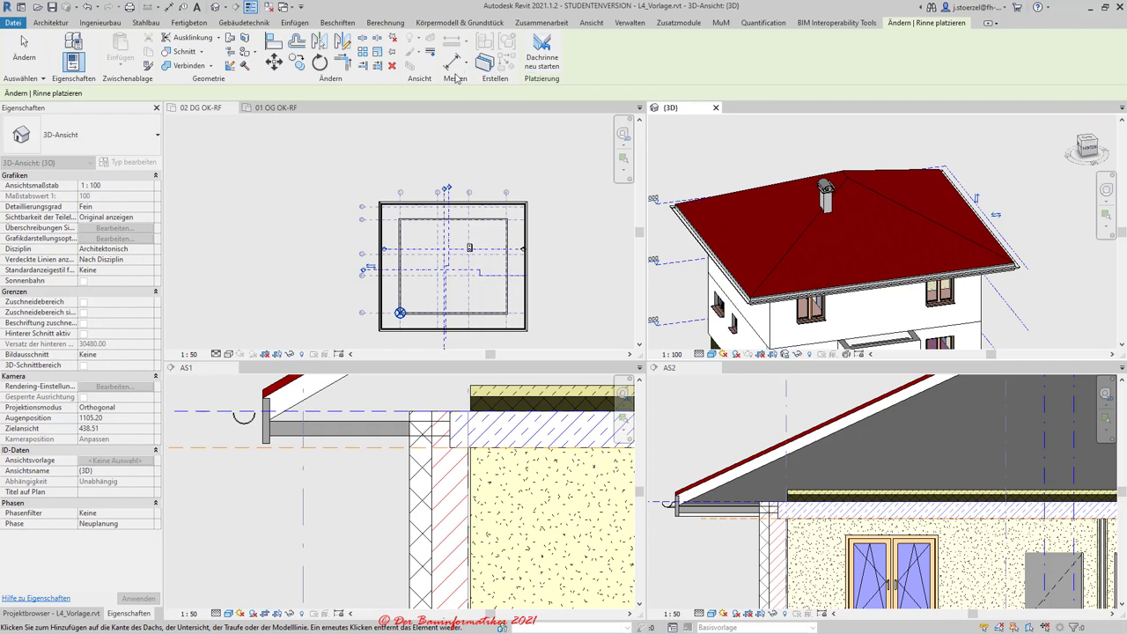
- End gutter placement and select the placed gutter in section AS1
key("Escape")
key("Escape")
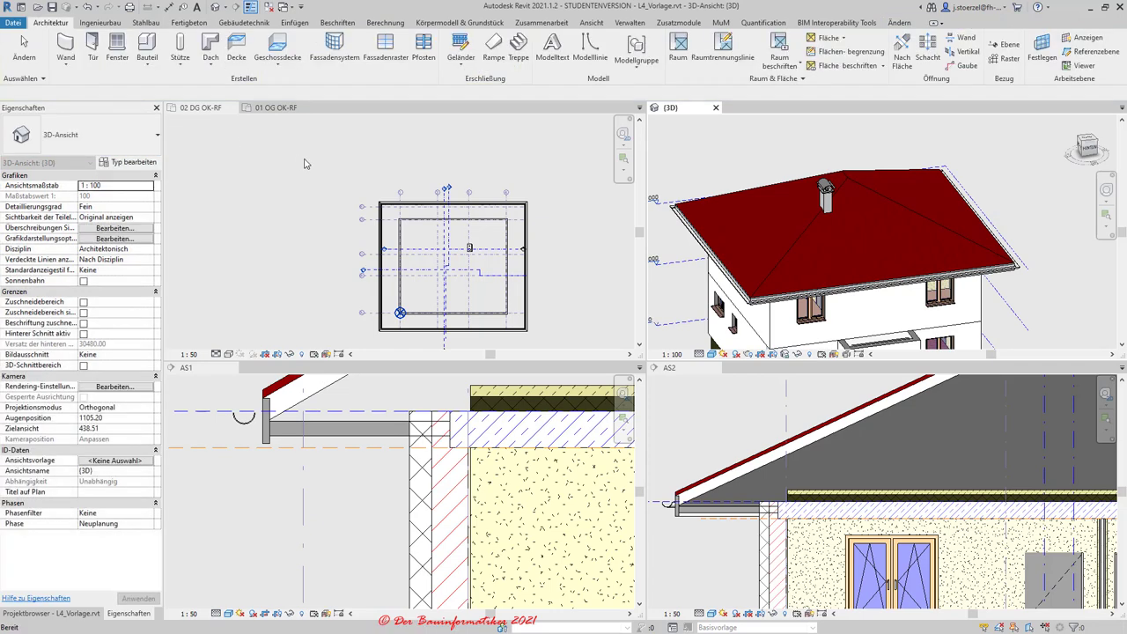
left_click(240, 425)
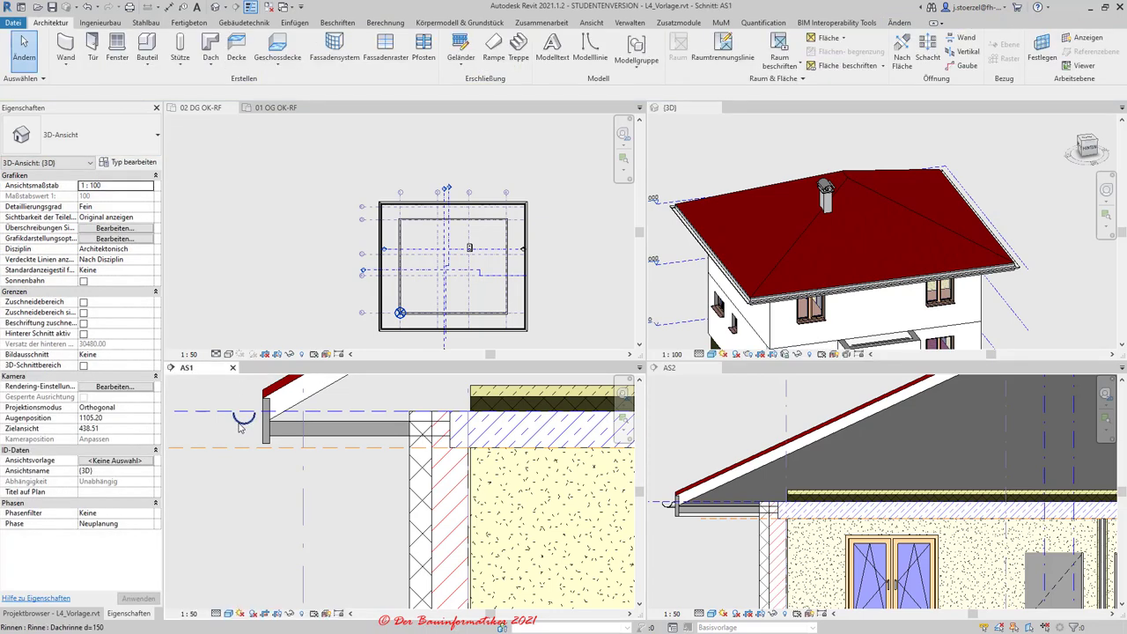
left_click(241, 427)
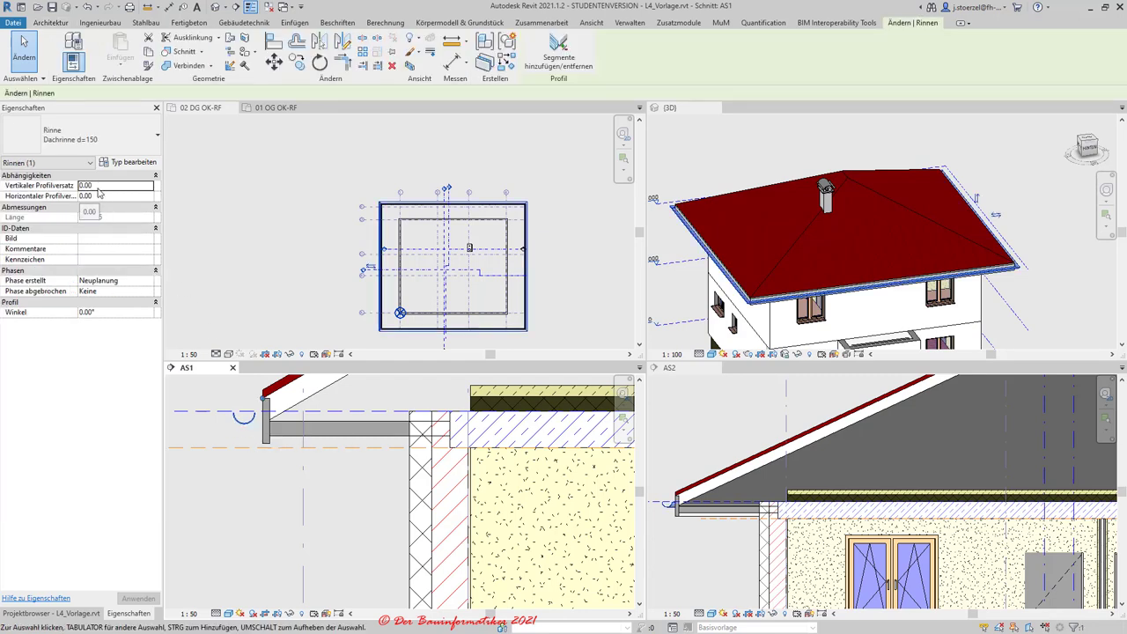
- Confirm the gutter's vertical and horizontal profile offsets stay at 0.00, then deselect it
left_click(103, 187)
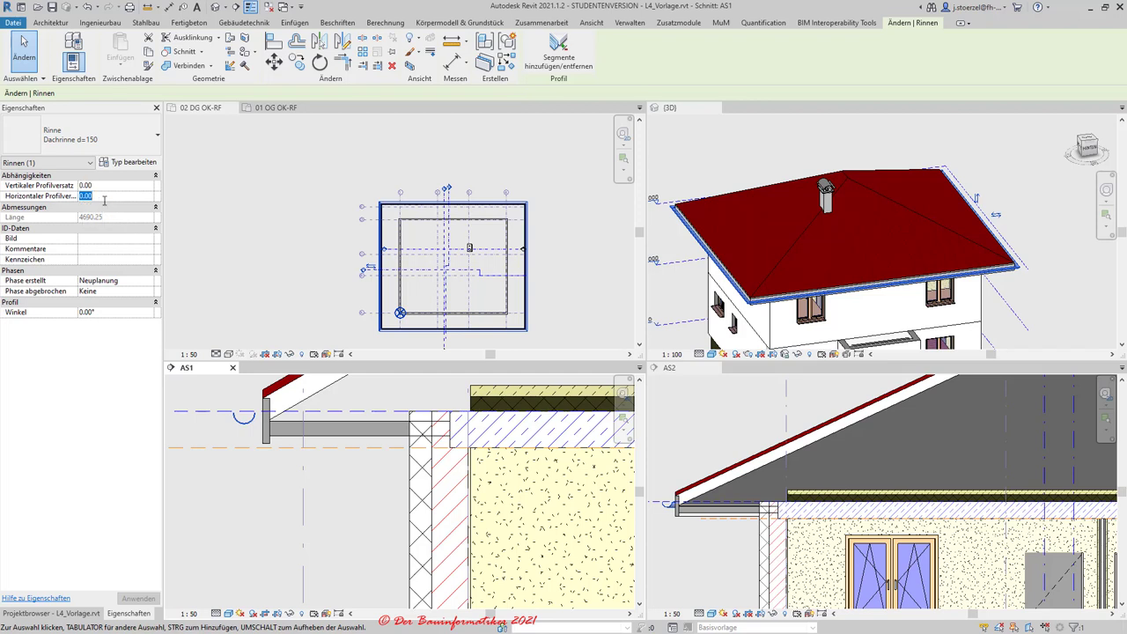
left_click(260, 463)
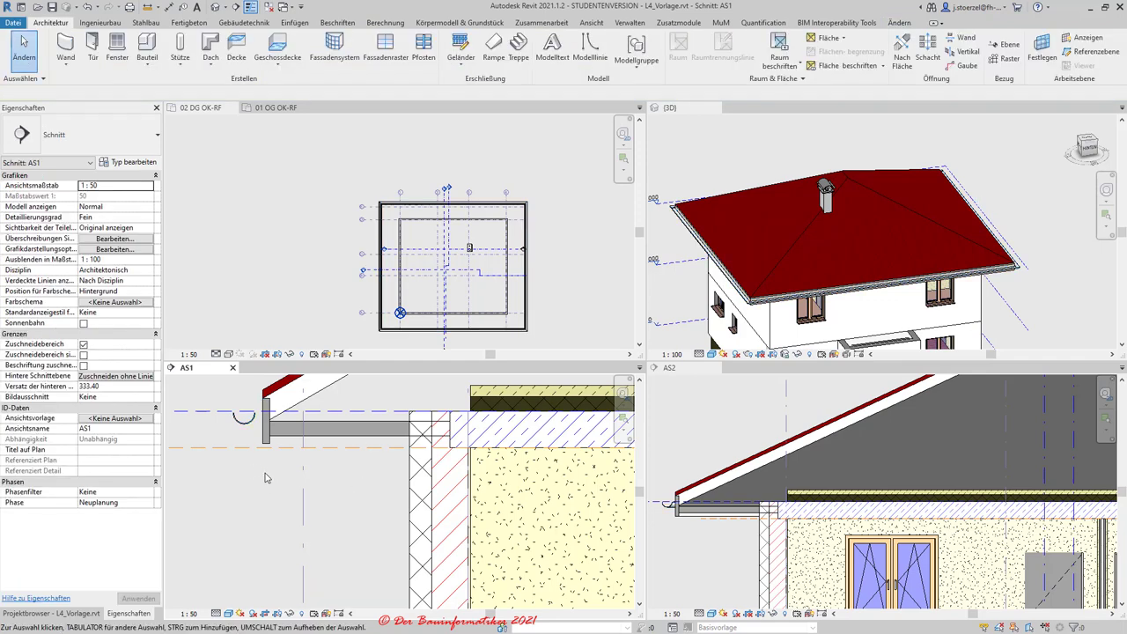
scroll(348, 440, "down", 2)
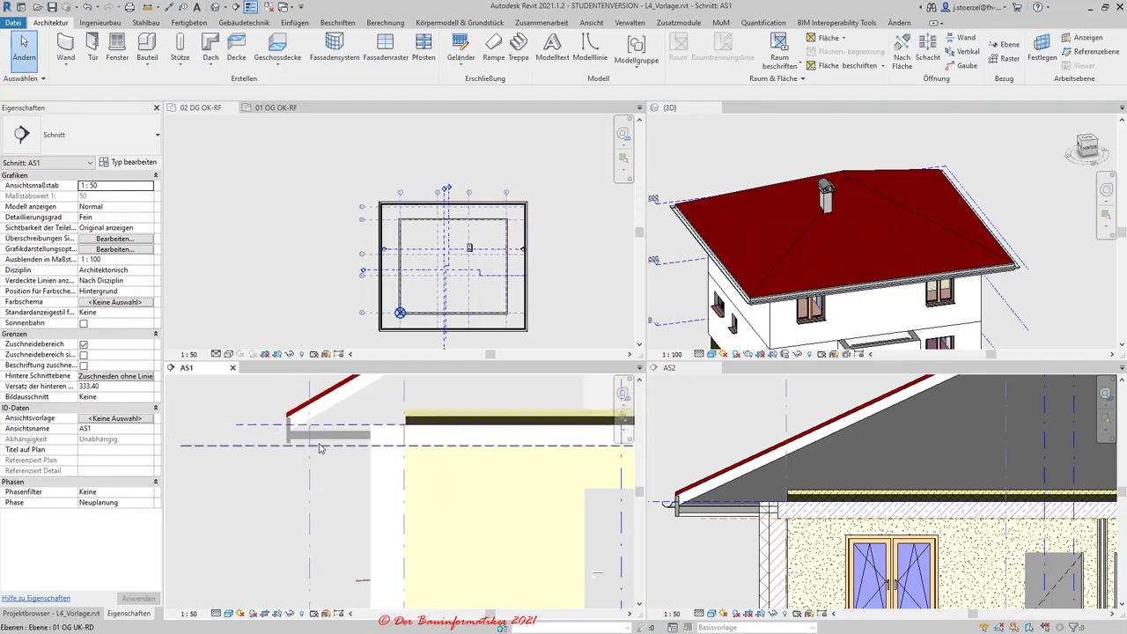
scroll(352, 453, "down", 1)
scroll(355, 461, "down", 2)
scroll(355, 460, "down", 2)
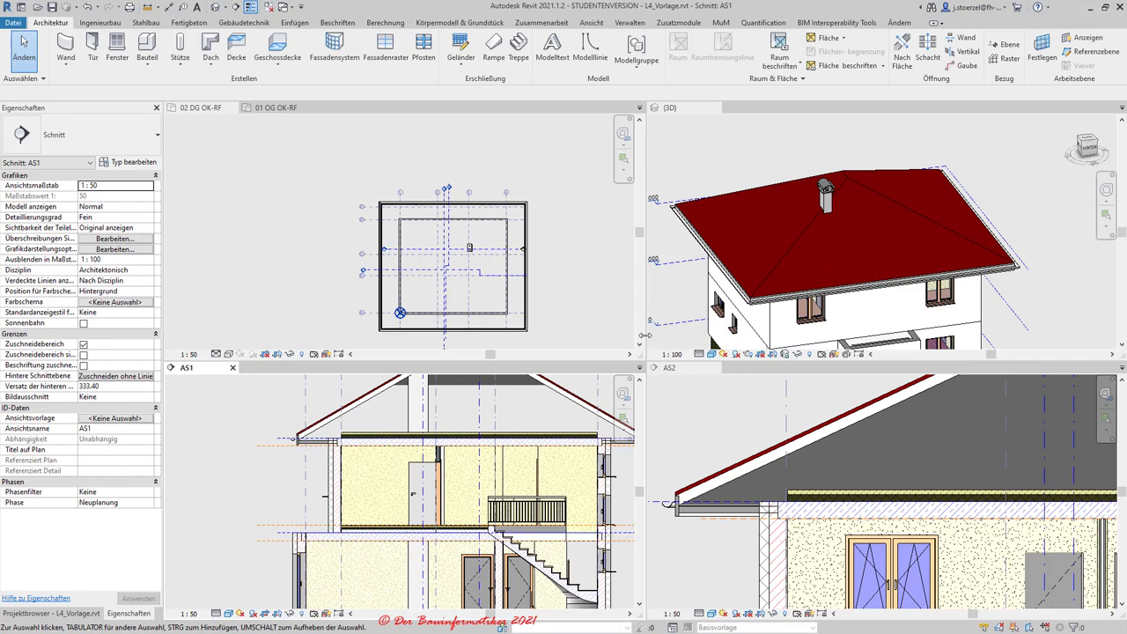
- Select the whole chain of four upper-floor walls in the 3D view
left_click(762, 322)
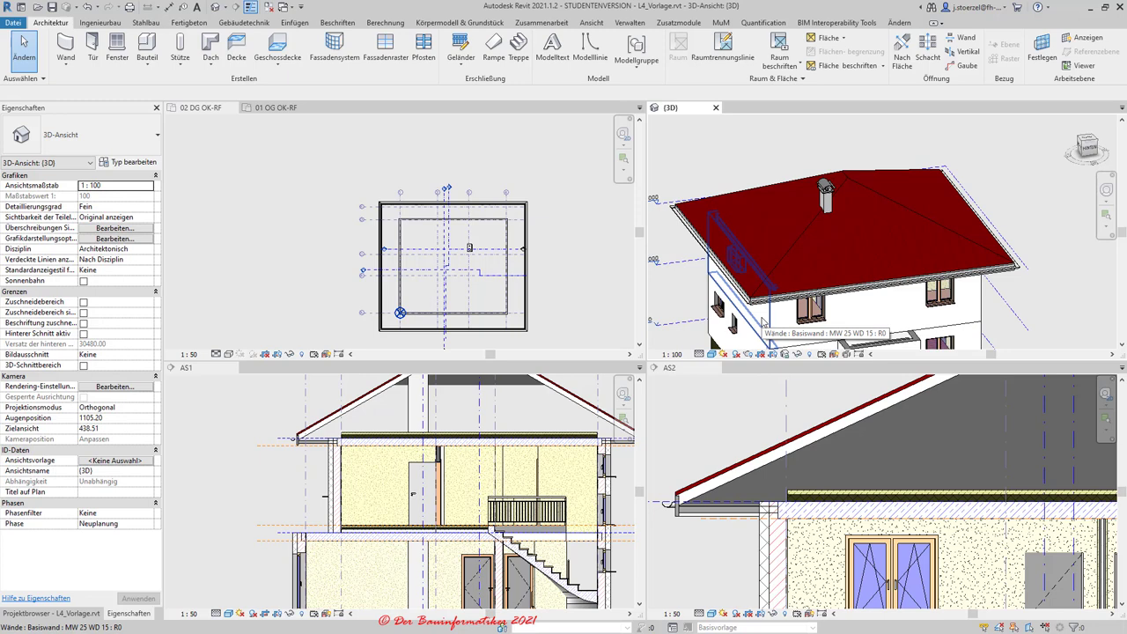
key("Tab")
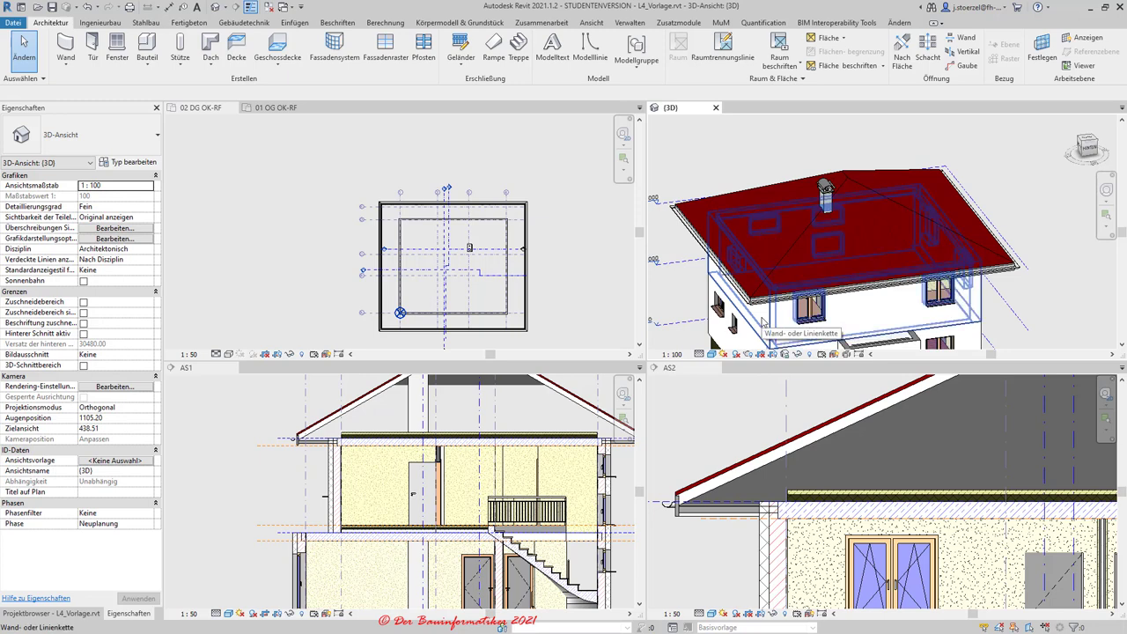
left_click(762, 323)
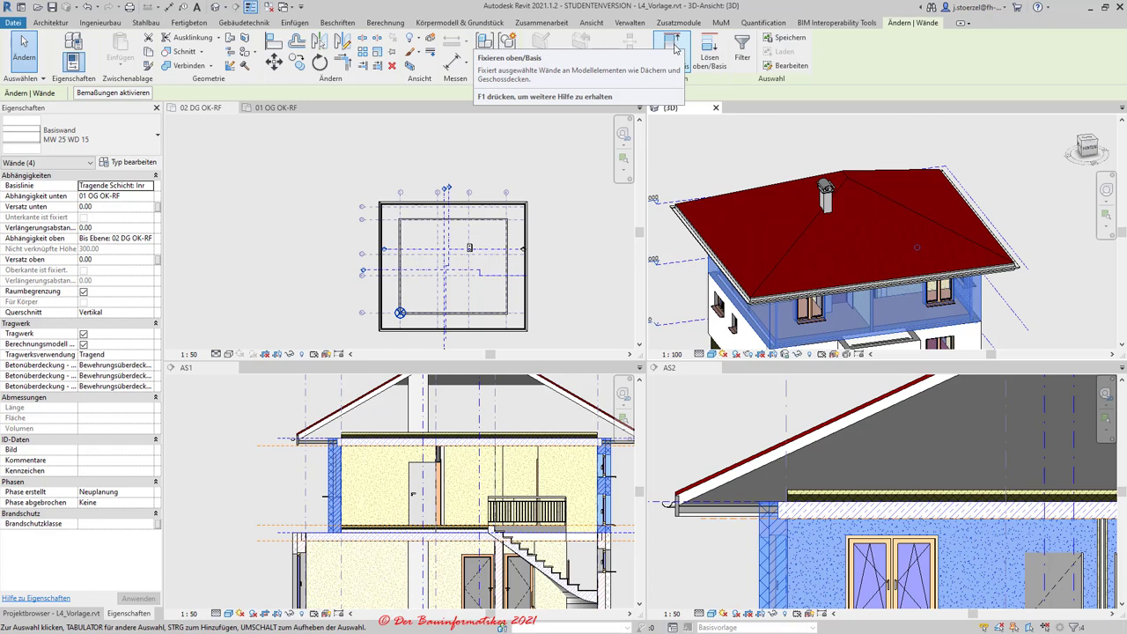
- Detach the selected walls' tops from the roof, picked in section AS1, then clear the selection
left_click(672, 46)
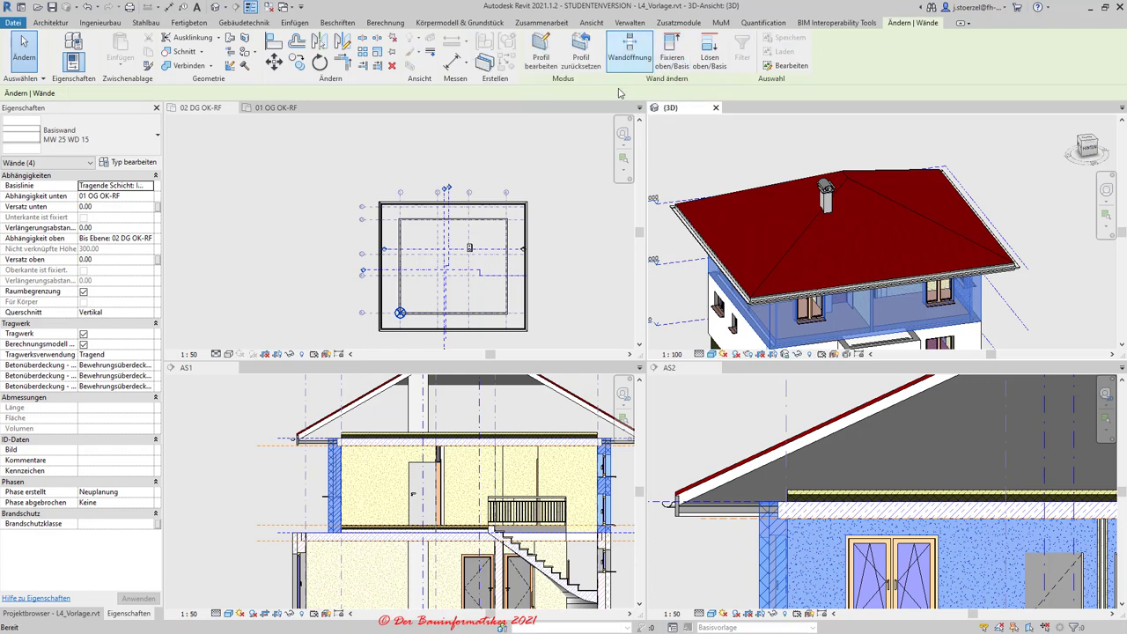
left_click(317, 430)
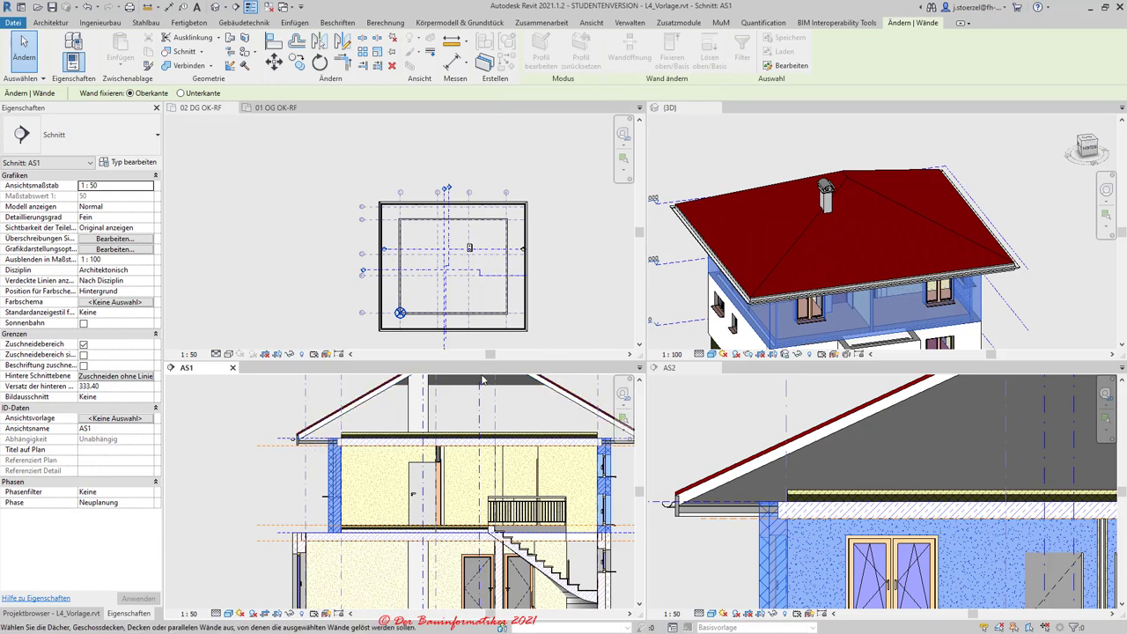
key("Tab")
left_click(323, 429)
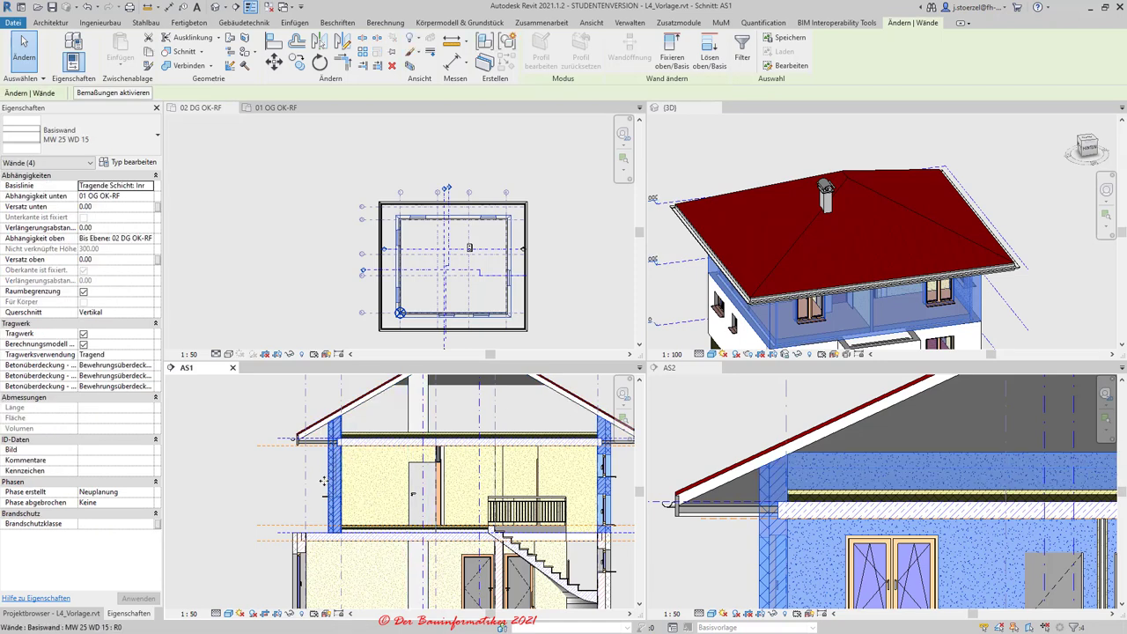
scroll(508, 419, "up", 2)
scroll(309, 498, "down", 2)
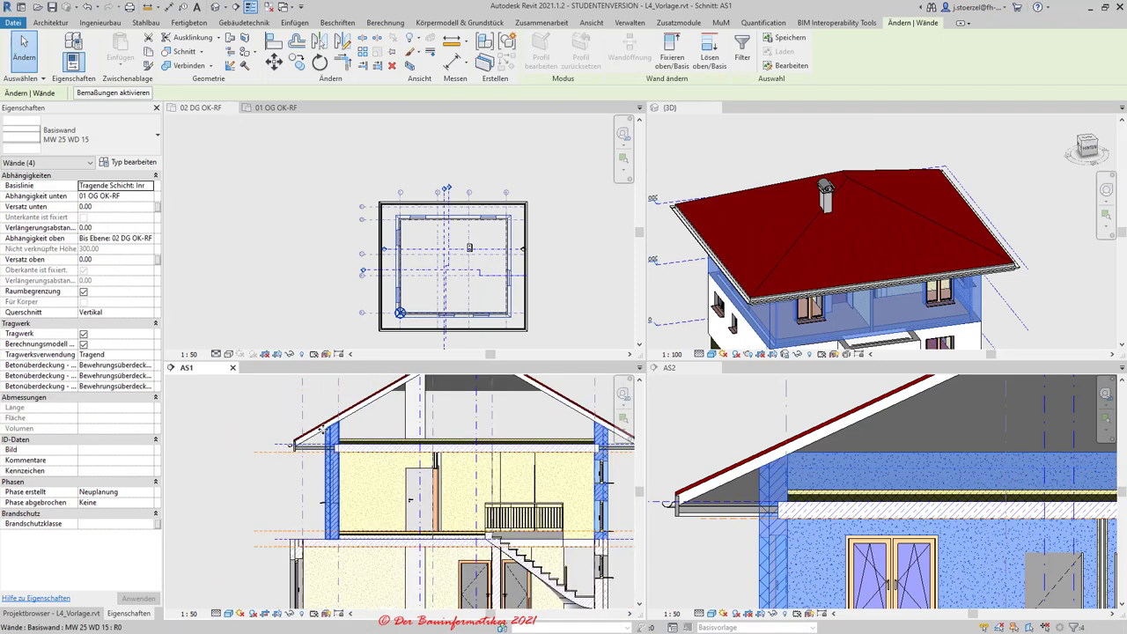
scroll(327, 430, "up", 2)
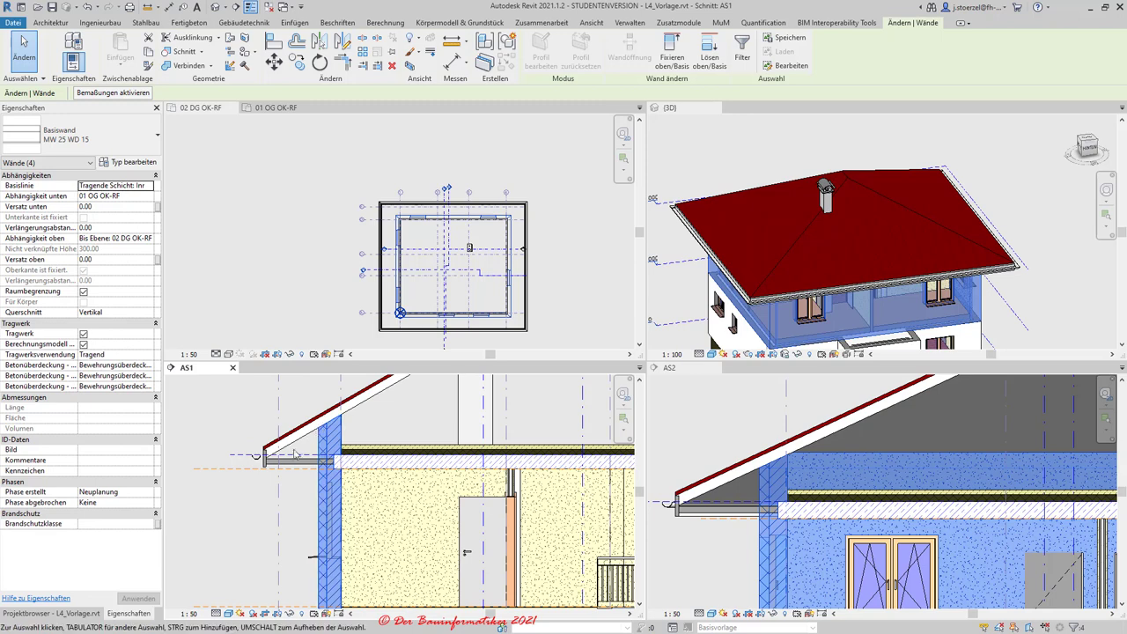
scroll(321, 440, "down", 2)
scroll(308, 480, "up", 2)
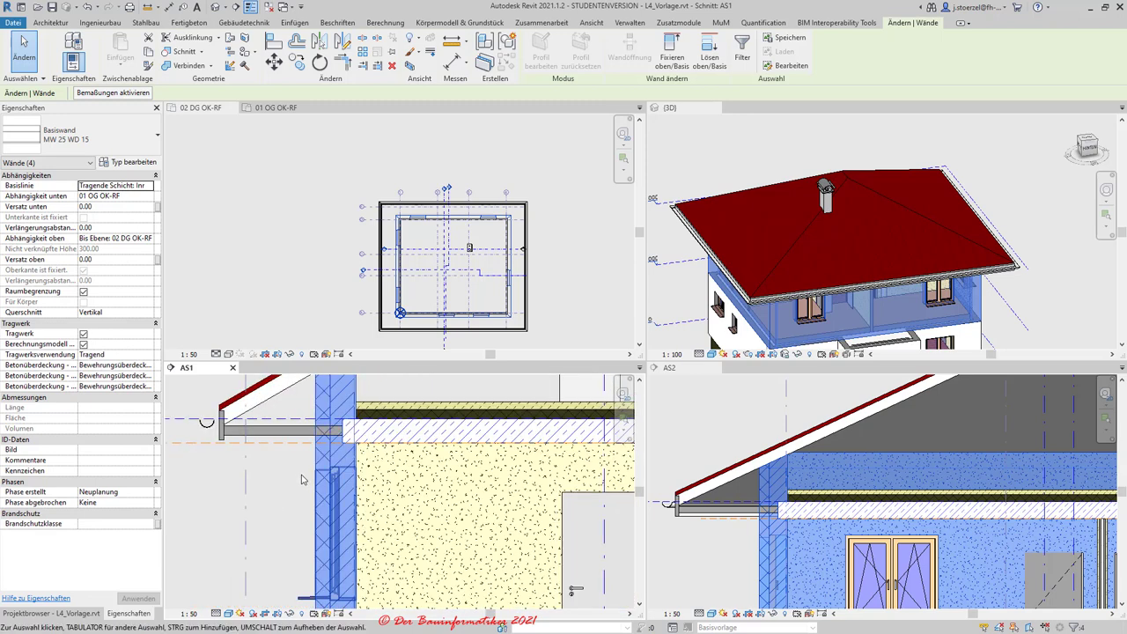
left_click(298, 465)
- Select the Dachuntersicht soffit and edit its boundary sketch in the 01 OG OK-RF plan
left_click(296, 432)
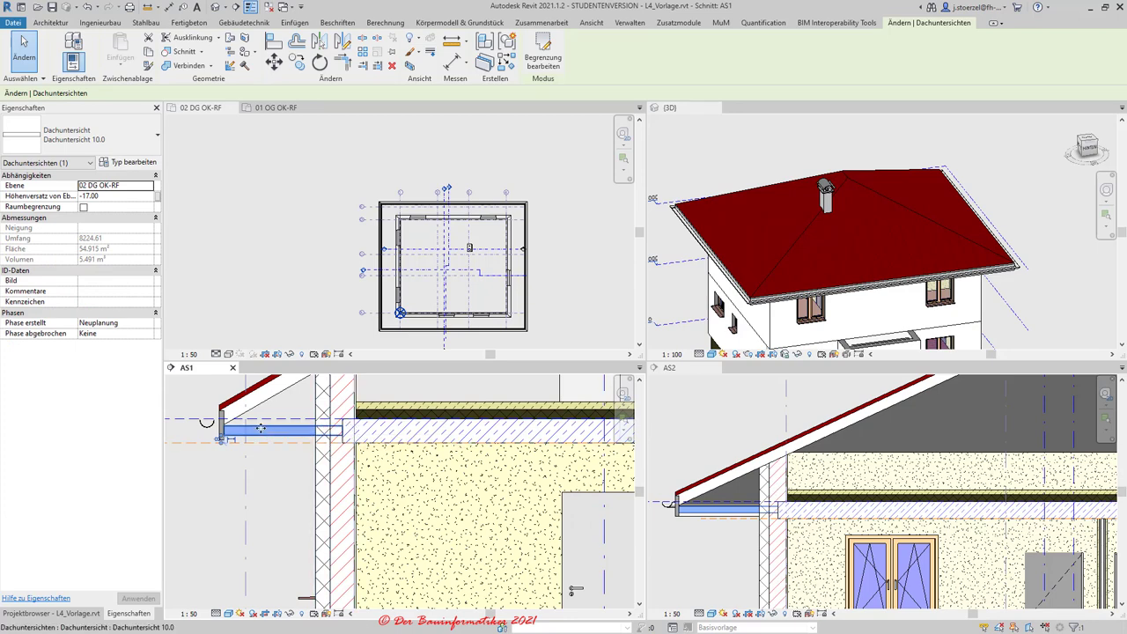
mouse_move(276, 107)
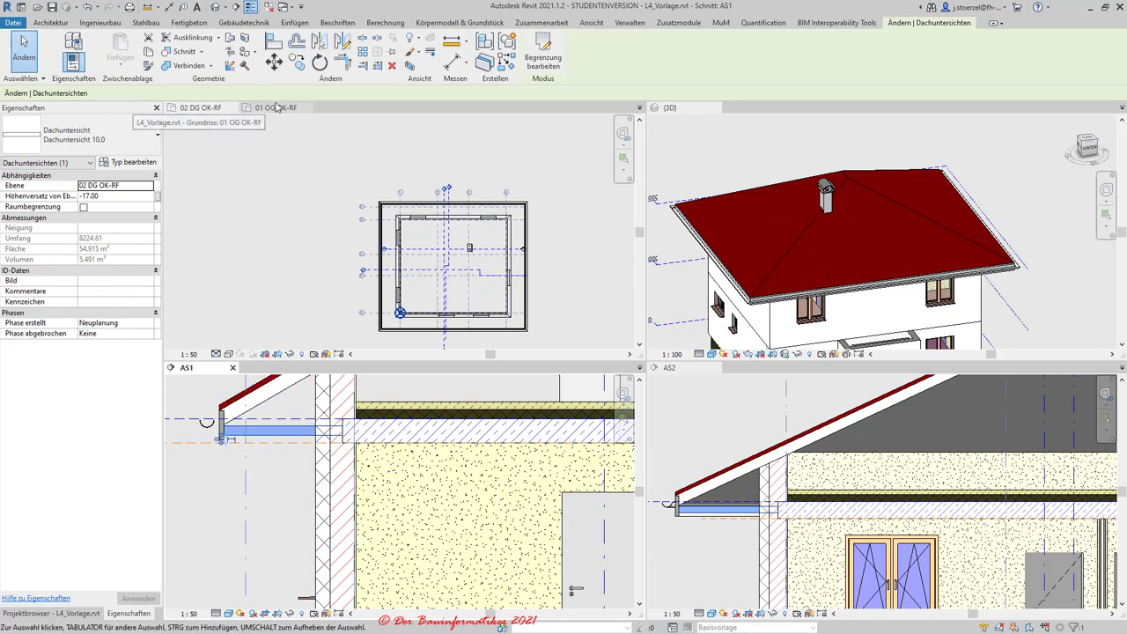
scroll(341, 475, "up", 1)
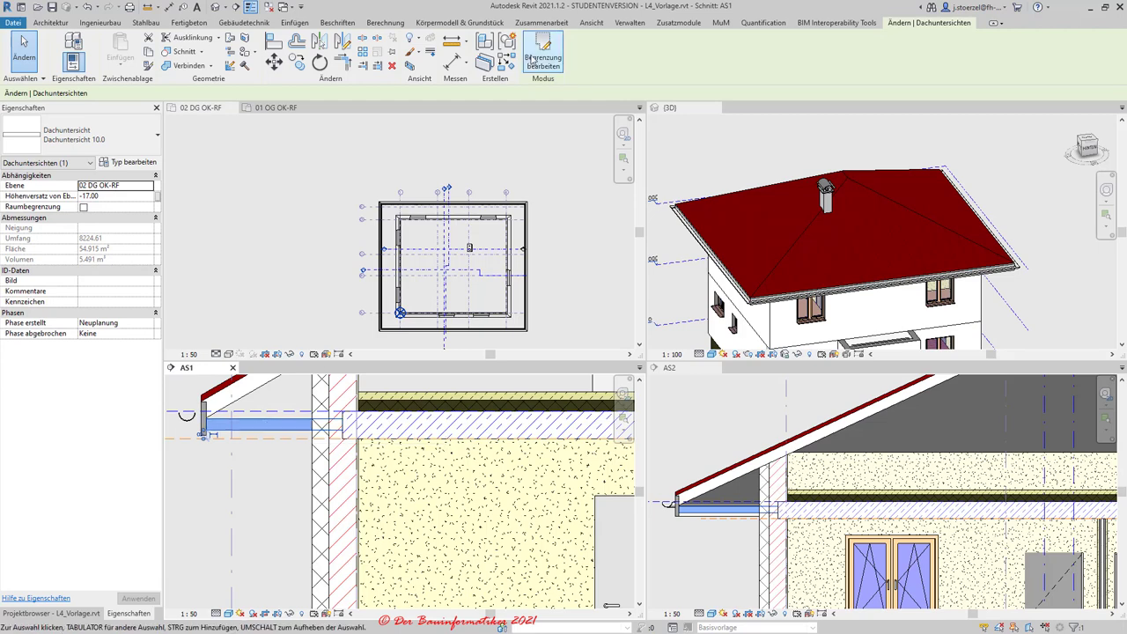
left_click(255, 109)
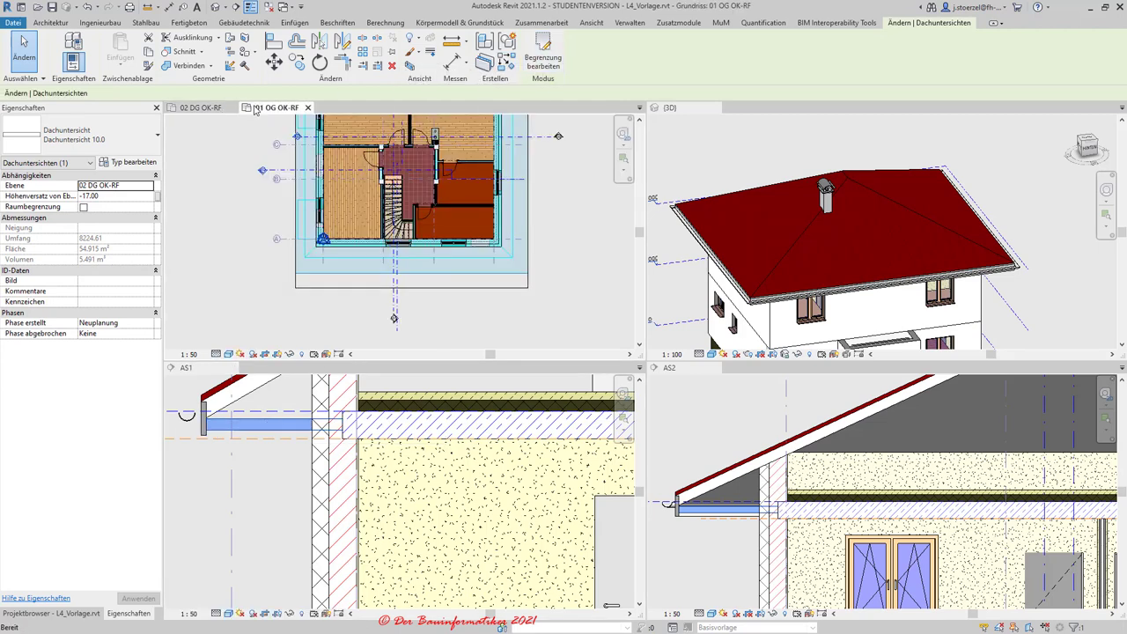
left_click(542, 55)
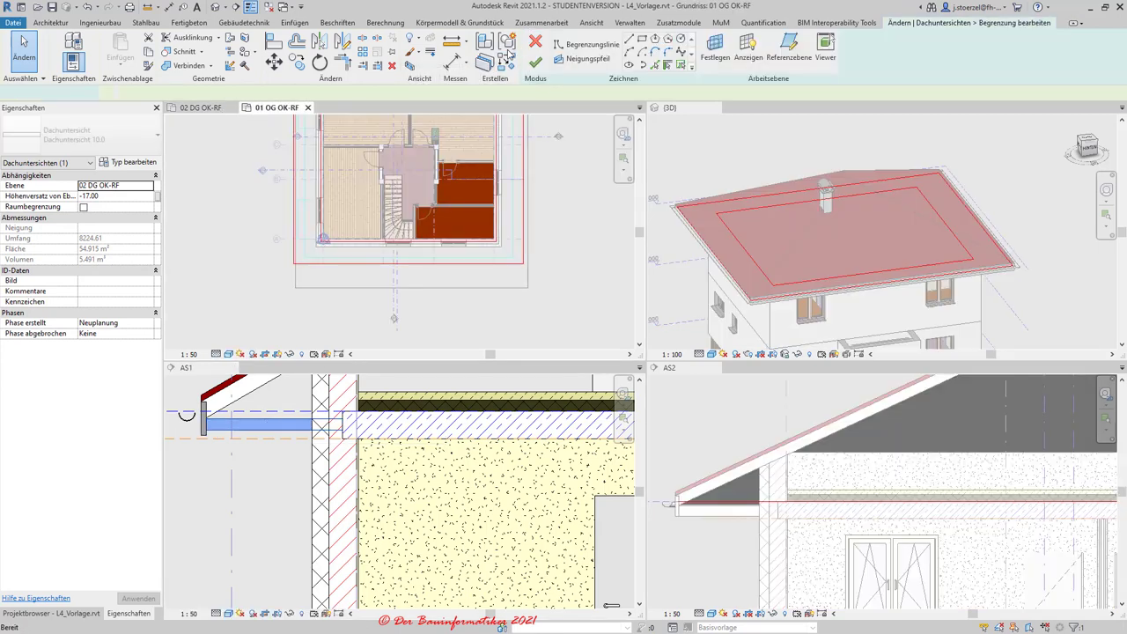
scroll(296, 184, "up", 3)
scroll(335, 265, "down", 2)
scroll(370, 317, "down", 3)
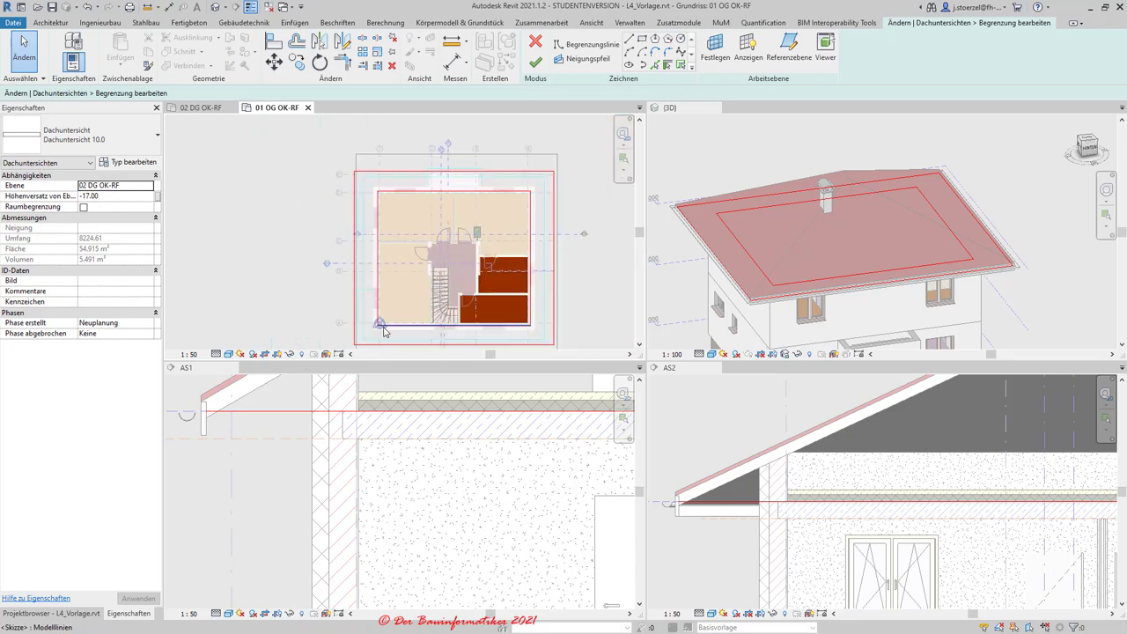
scroll(377, 333, "up", 5)
scroll(378, 324, "up", 1)
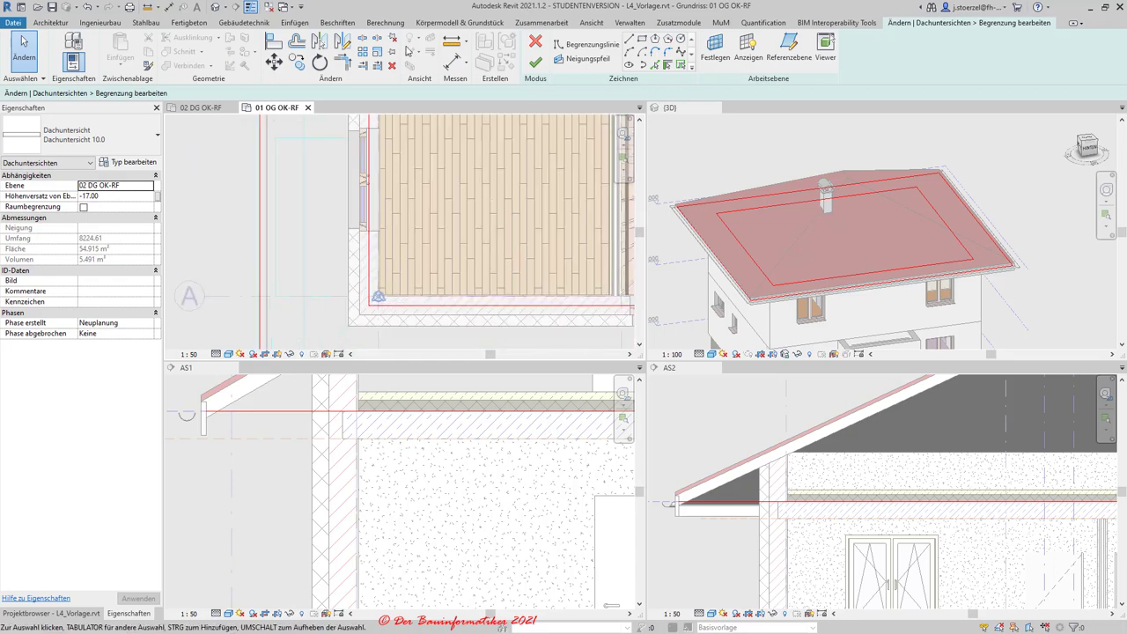
- Align the soffit's bottom boundary line to the outer wall face, removing conflicting constraints
left_click(276, 43)
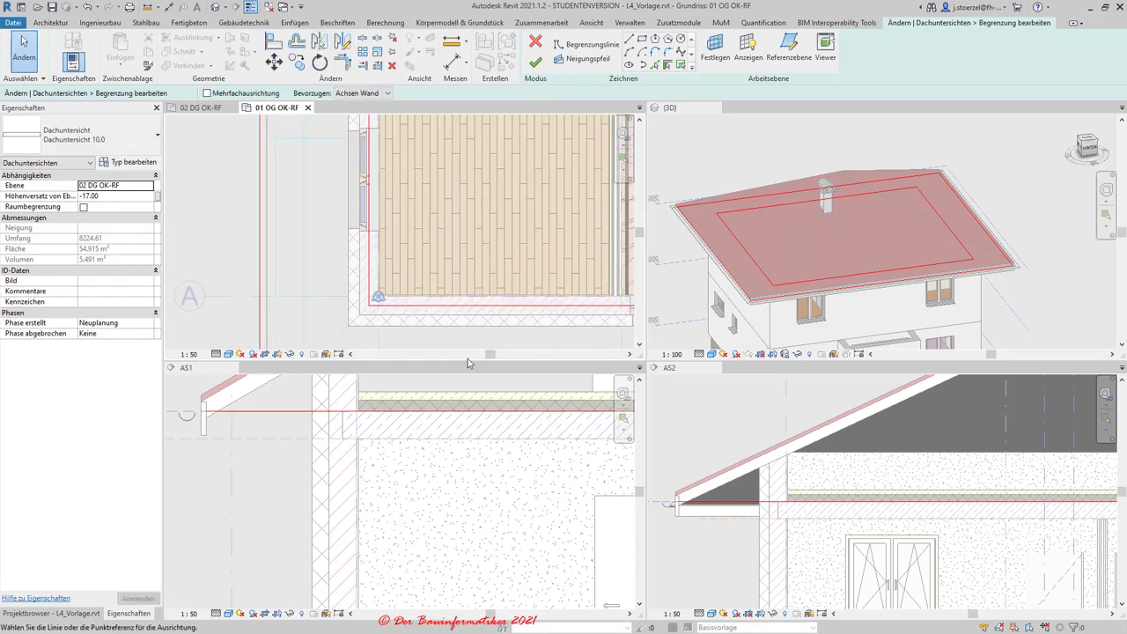
left_click(430, 324)
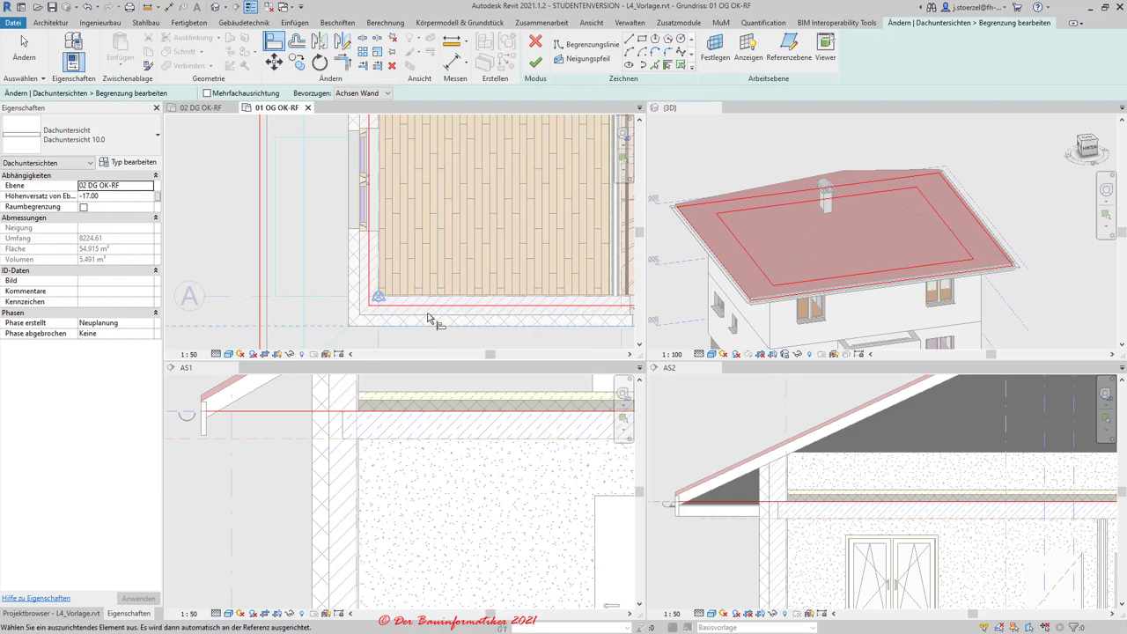
left_click(428, 310)
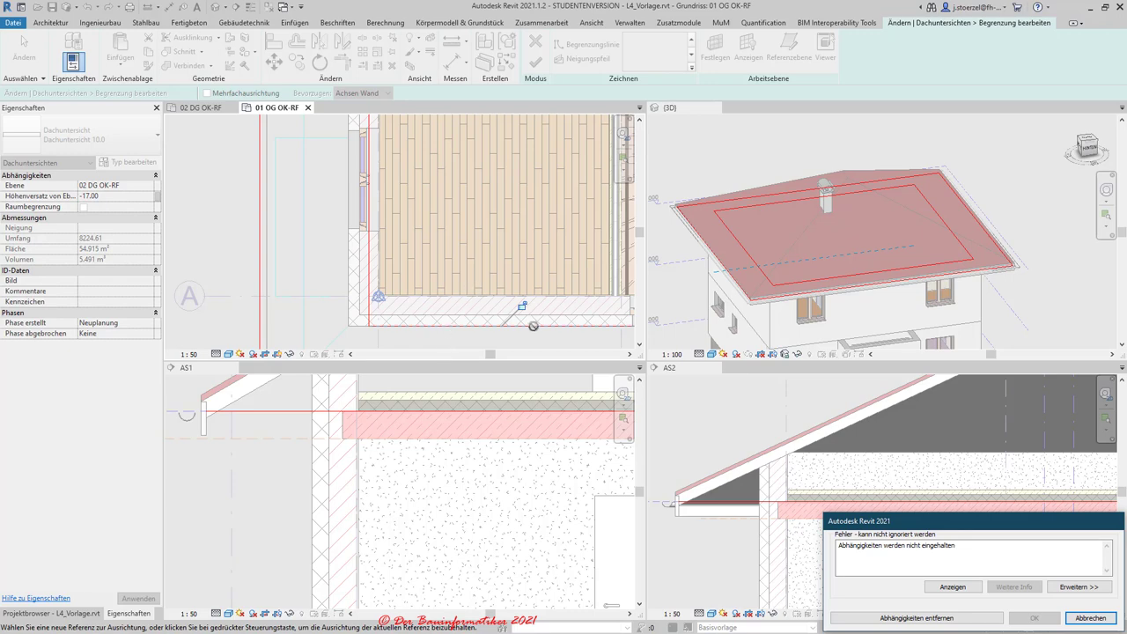
left_click(894, 616)
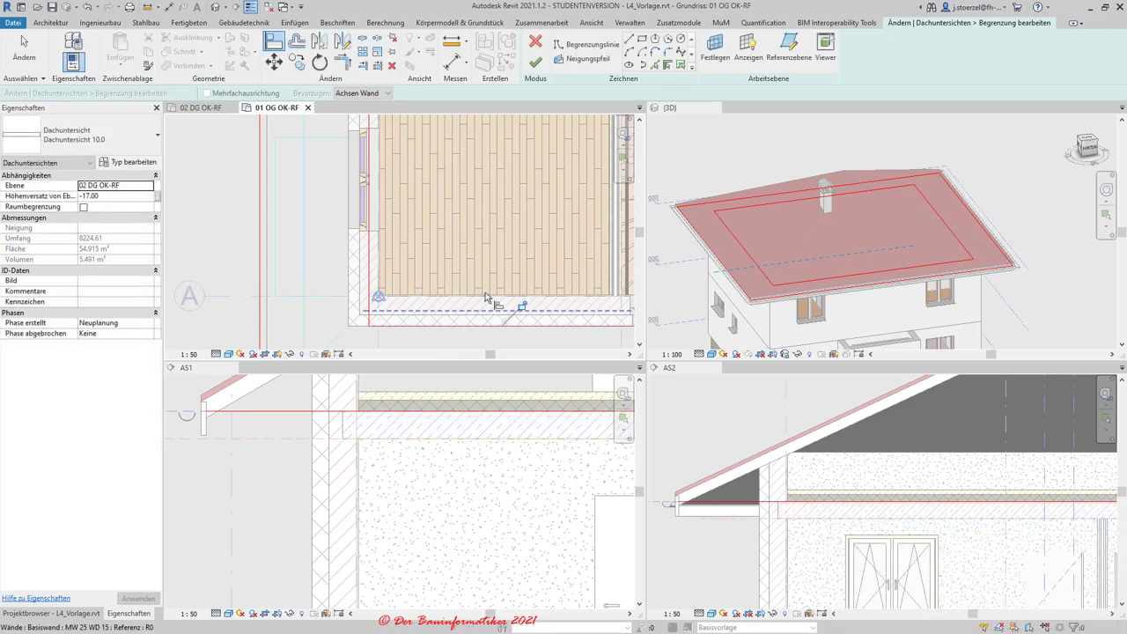
- Align the left and right soffit boundary lines to their outer wall faces, removing constraints
middle_click_drag(484, 297, 481, 350)
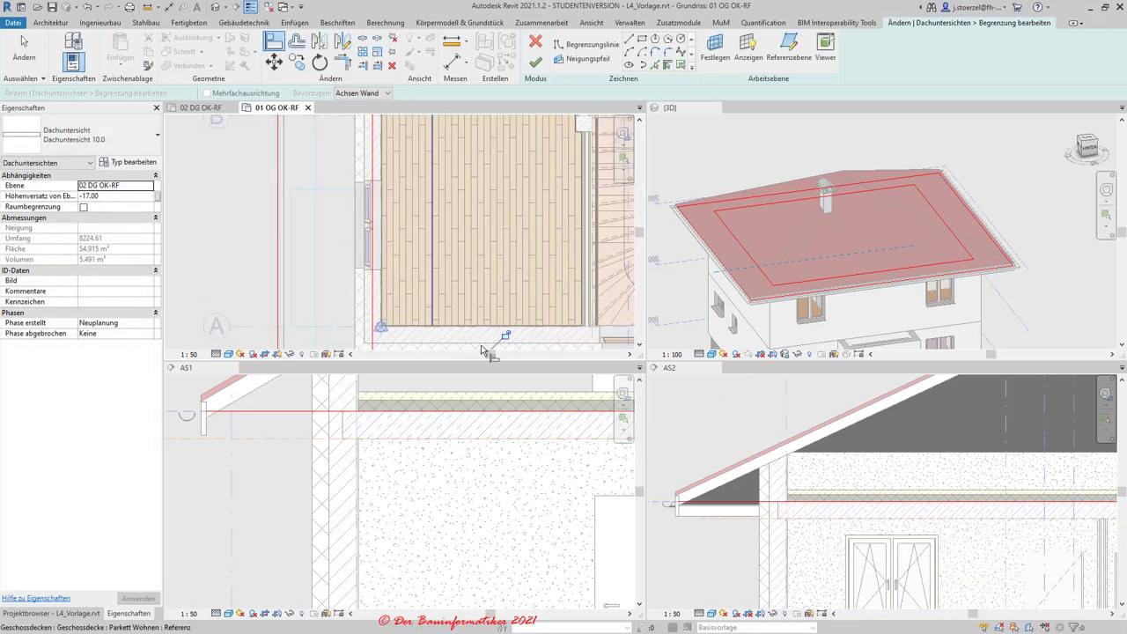
left_click(355, 291)
left_click(364, 287)
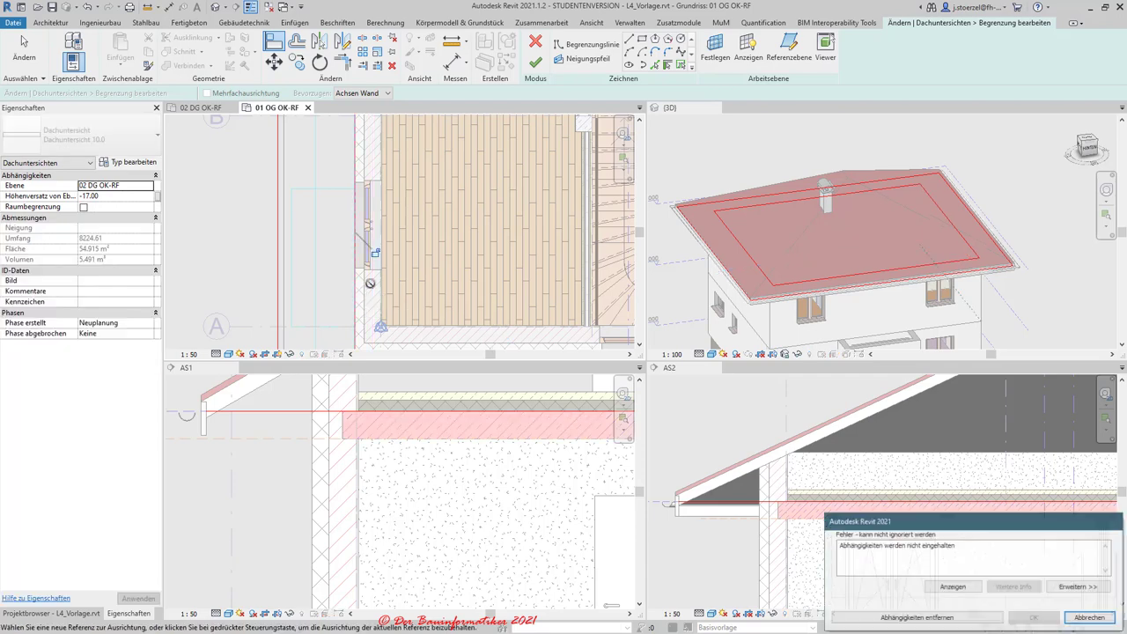
left_click(916, 617)
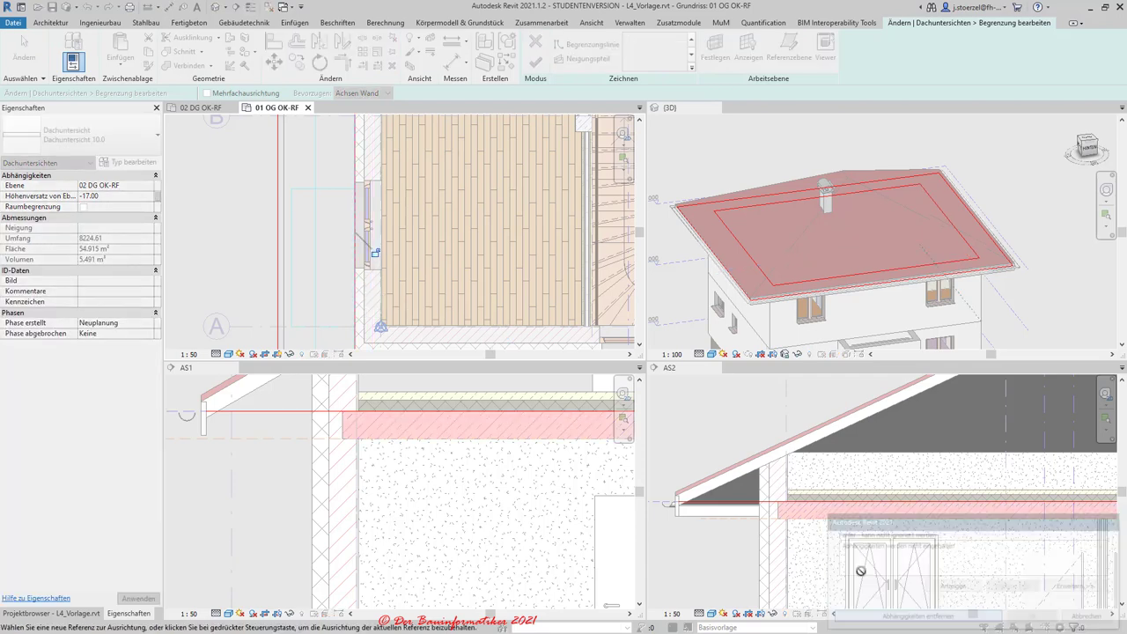
scroll(423, 195, "down", 3)
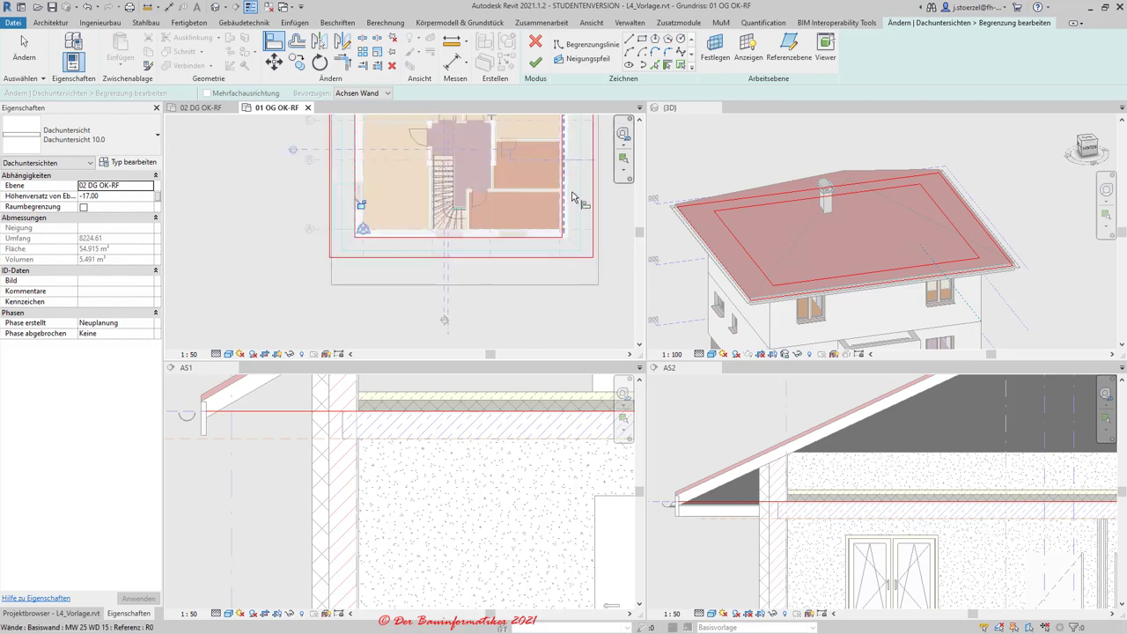
scroll(573, 227, "up", 5)
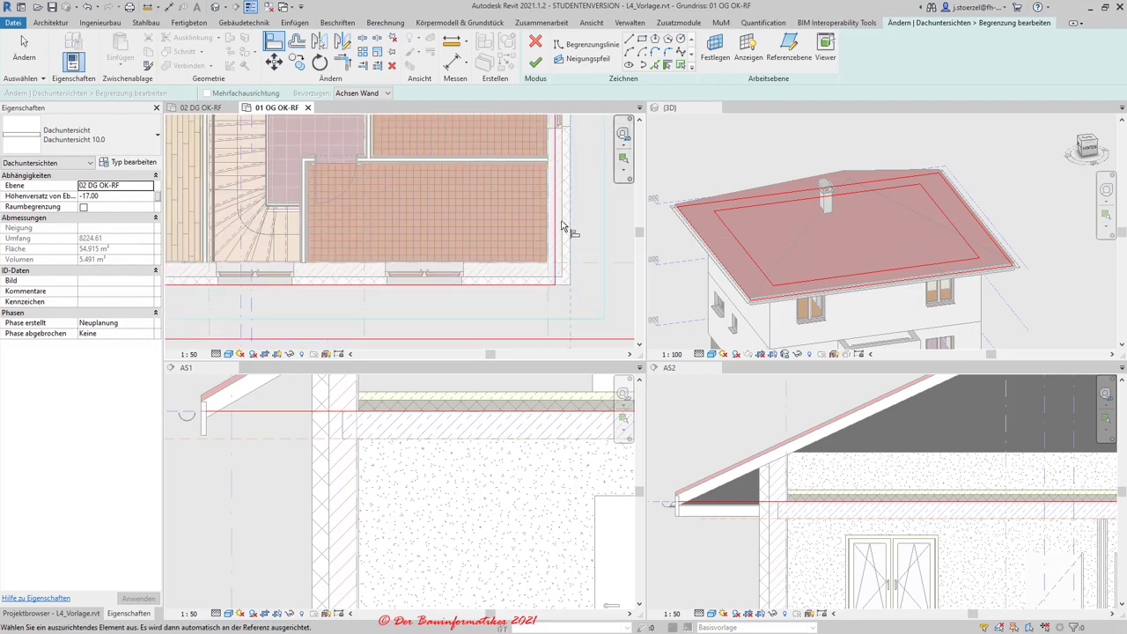
left_click(554, 226)
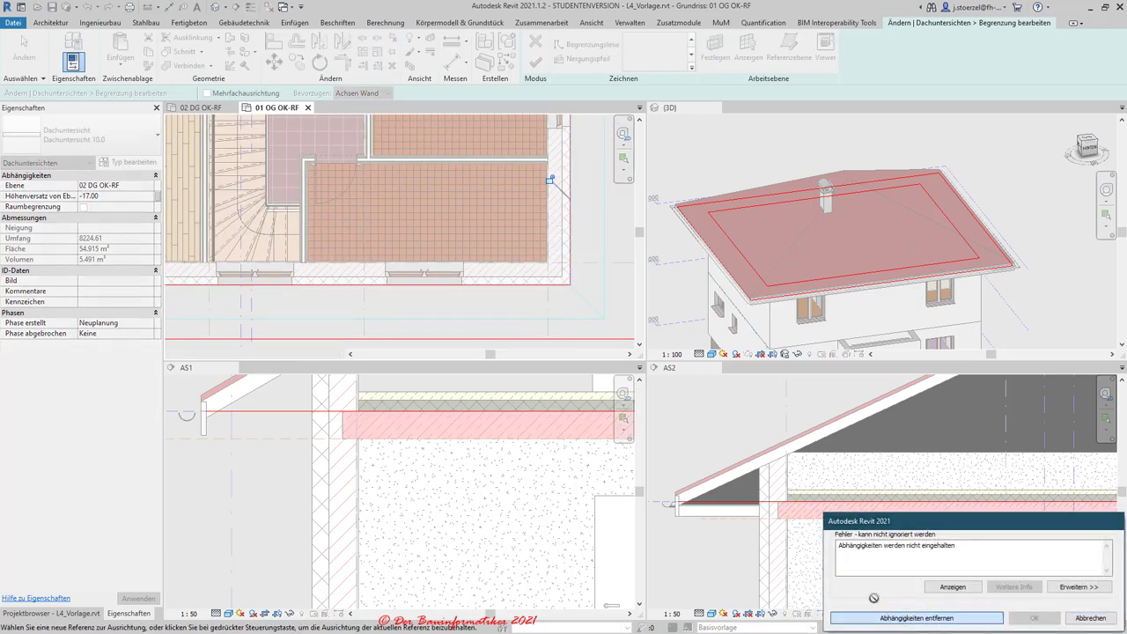
left_click(901, 616)
scroll(546, 236, "down", 5)
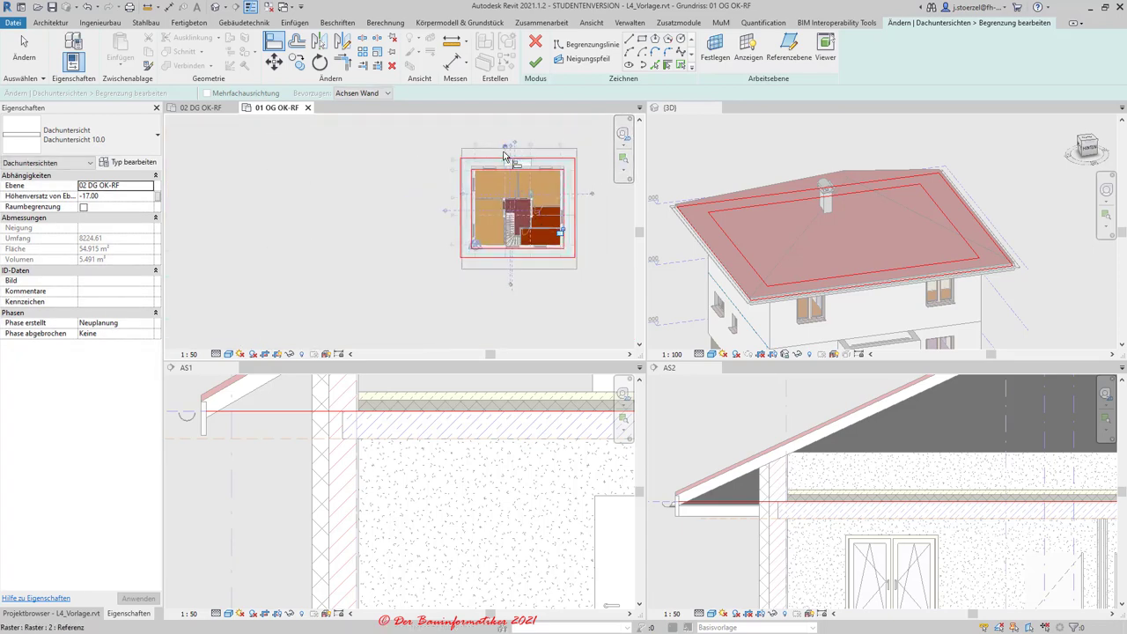
- Align the soffit's top boundary line to the wall face, removing constraints
scroll(485, 173, "up", 5)
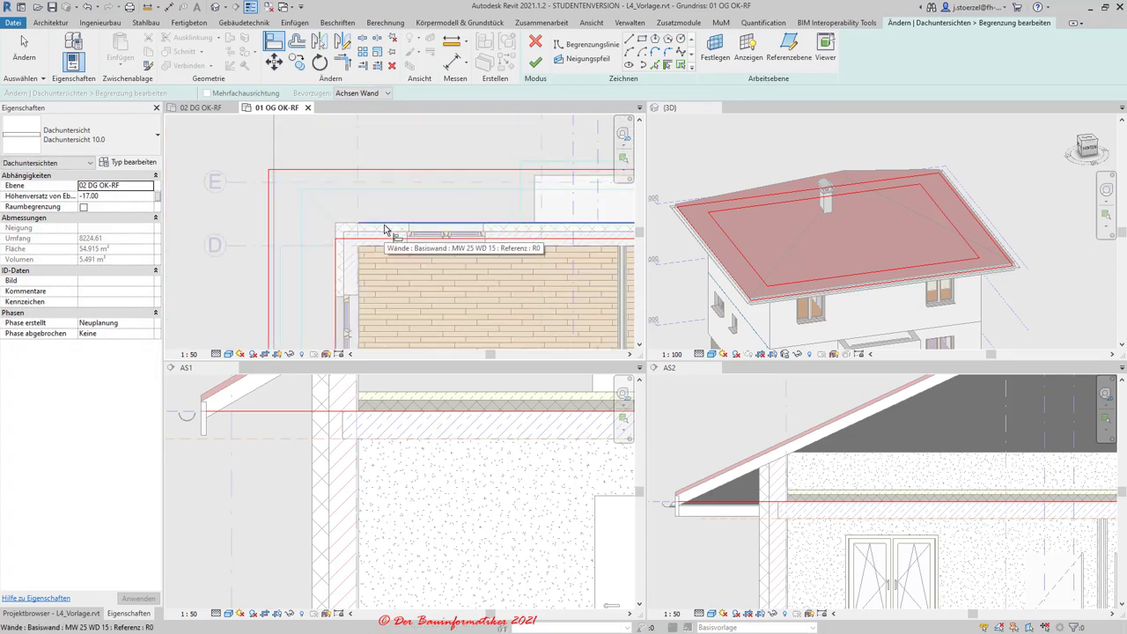
left_click(387, 232)
left_click(389, 233)
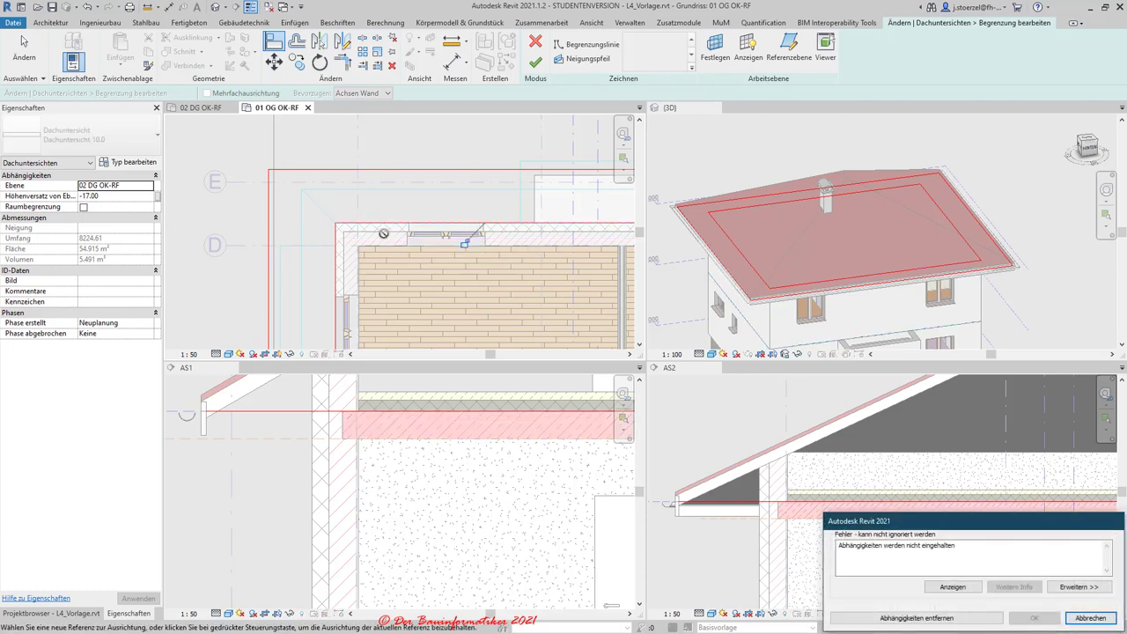
left_click(951, 618)
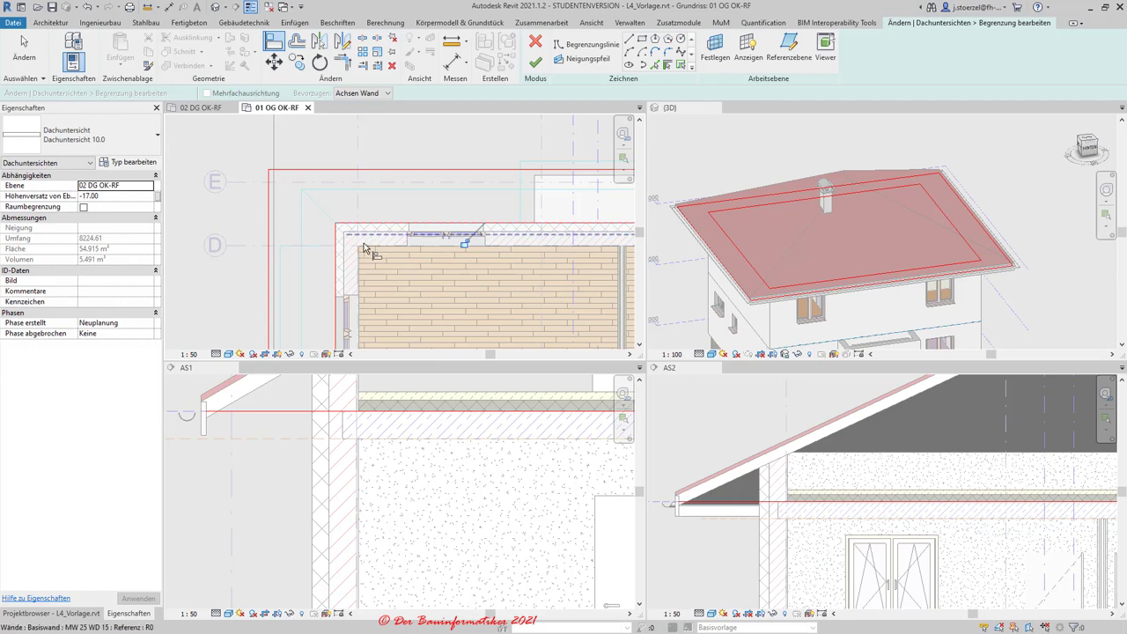
- Finish the soffit boundary sketch, trimming the Dachuntersicht 10.0 to 44.781 m²
key("Escape")
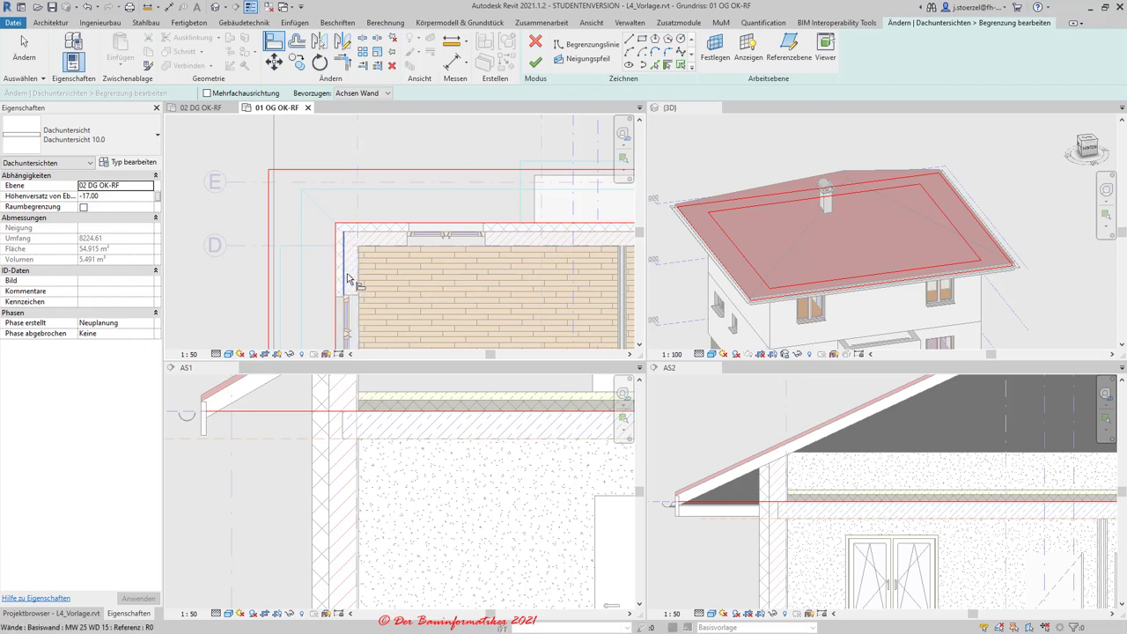
key("Escape")
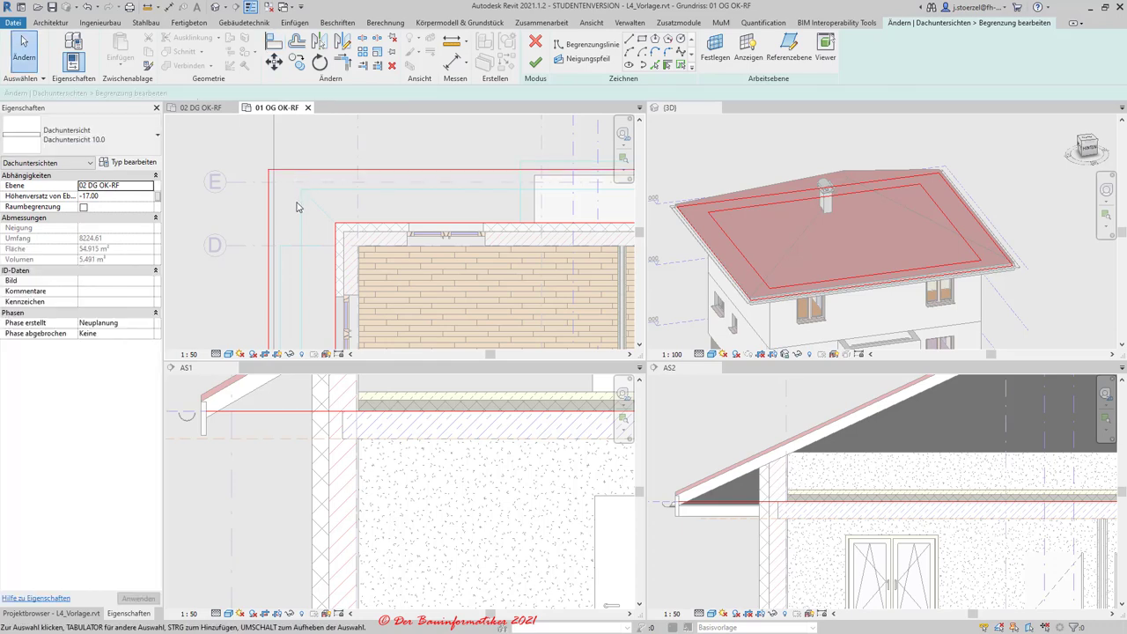
scroll(297, 208, "down", 3)
scroll(297, 209, "down", 3)
scroll(296, 209, "down", 1)
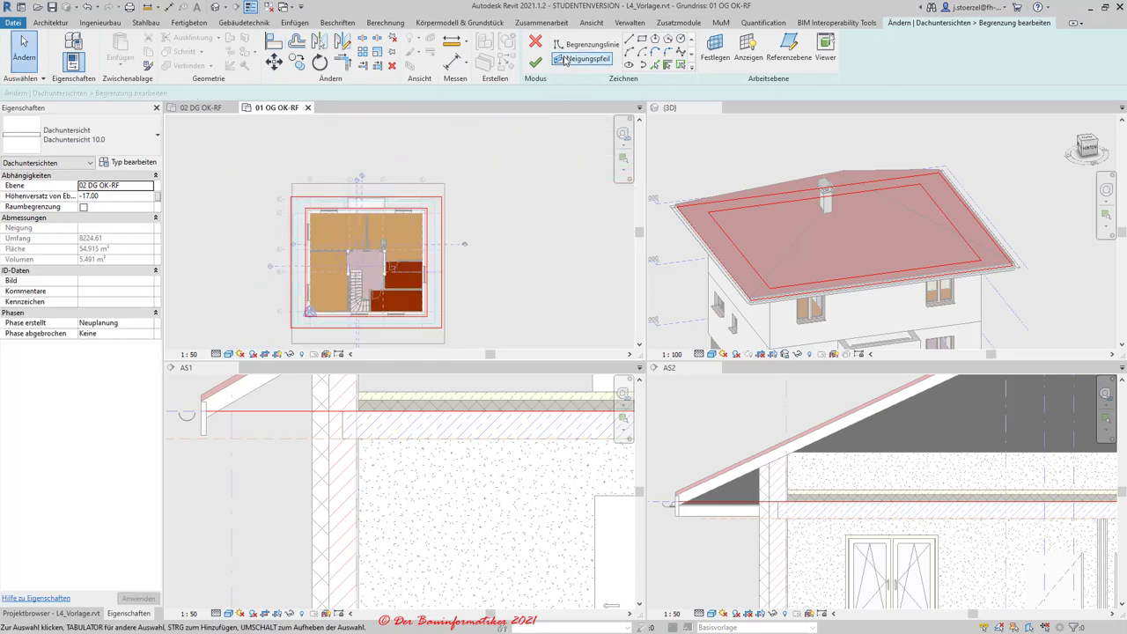
left_click(534, 62)
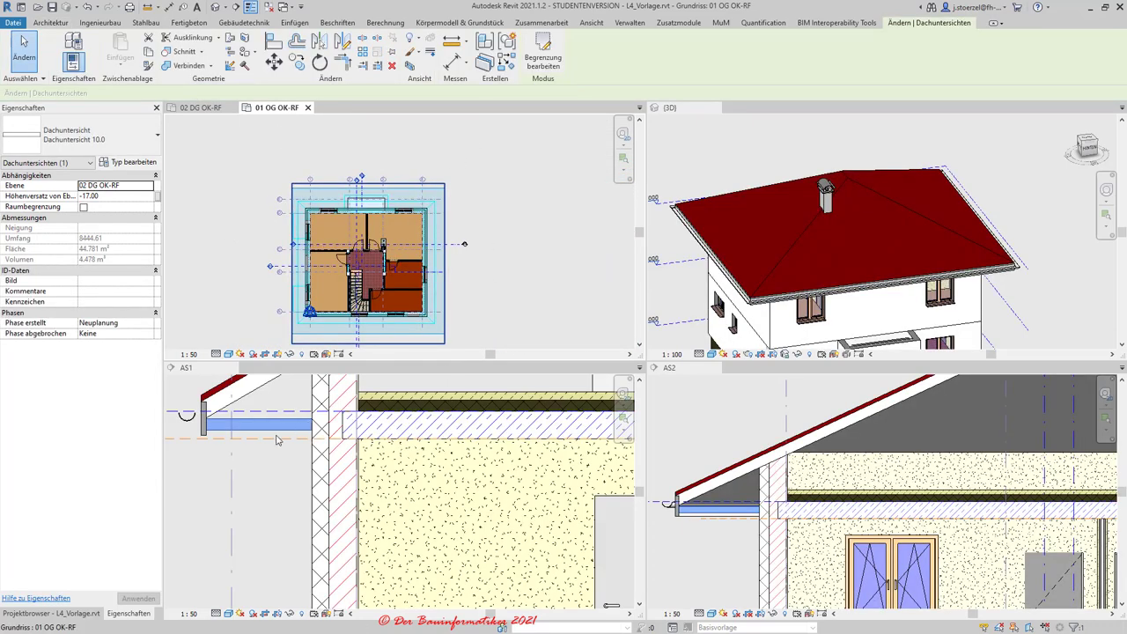
- Deselect the soffit, then activate section AS1 and zoom out to the full house cross-section
key("Escape")
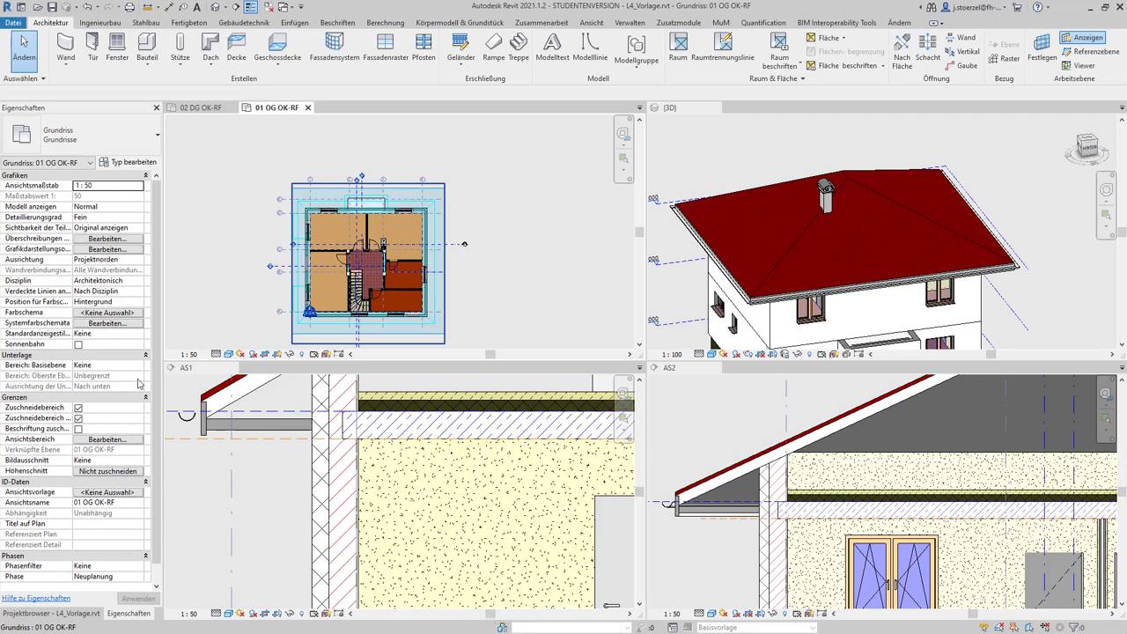
scroll(140, 384, "down", 1)
left_click(195, 463)
scroll(204, 487, "down", 2)
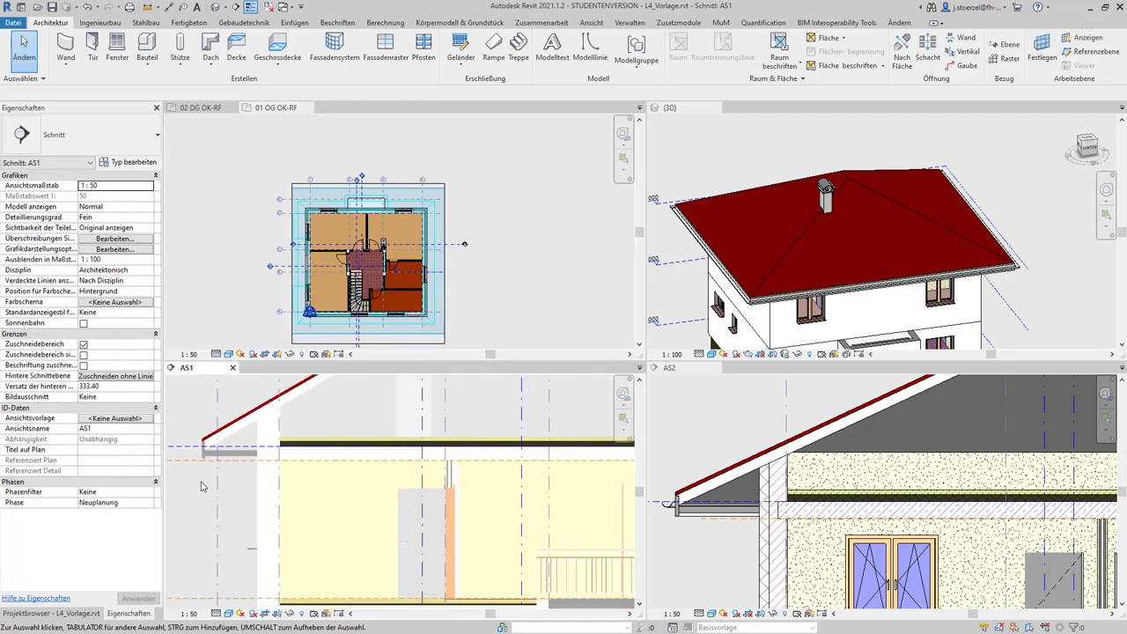
scroll(204, 488, "down", 2)
scroll(220, 466, "down", 2)
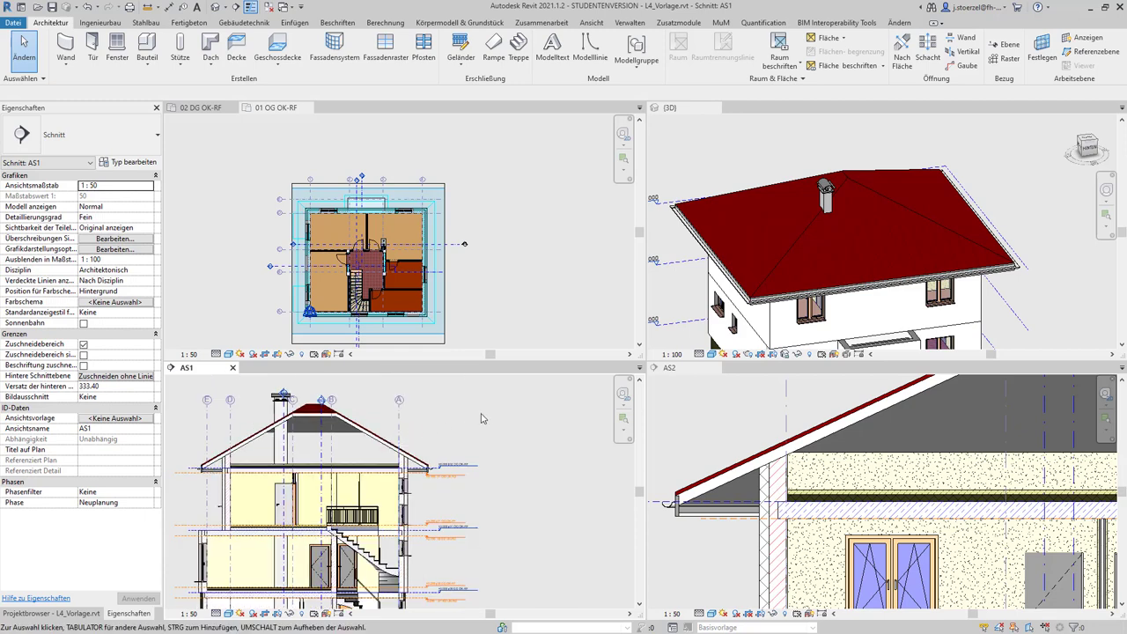